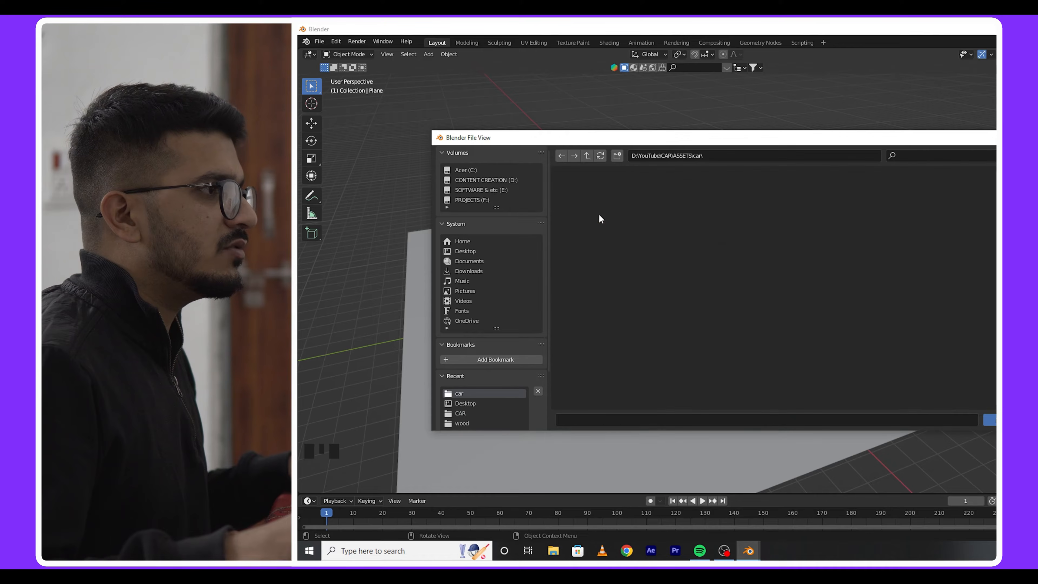
- Import the car model from the car assets folder and move it into a new collection named "car"
double_click(662, 211)
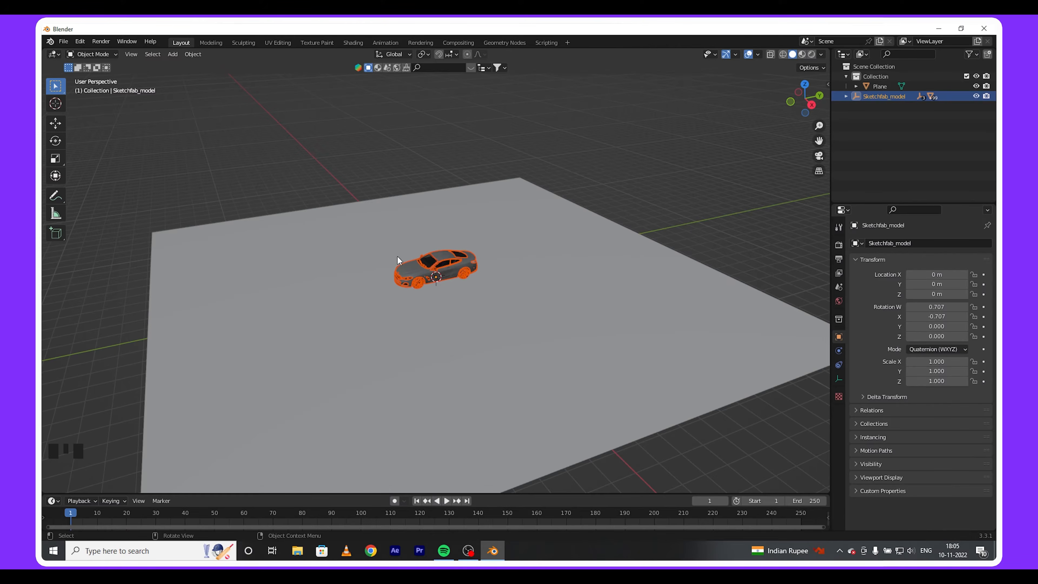
key(m)
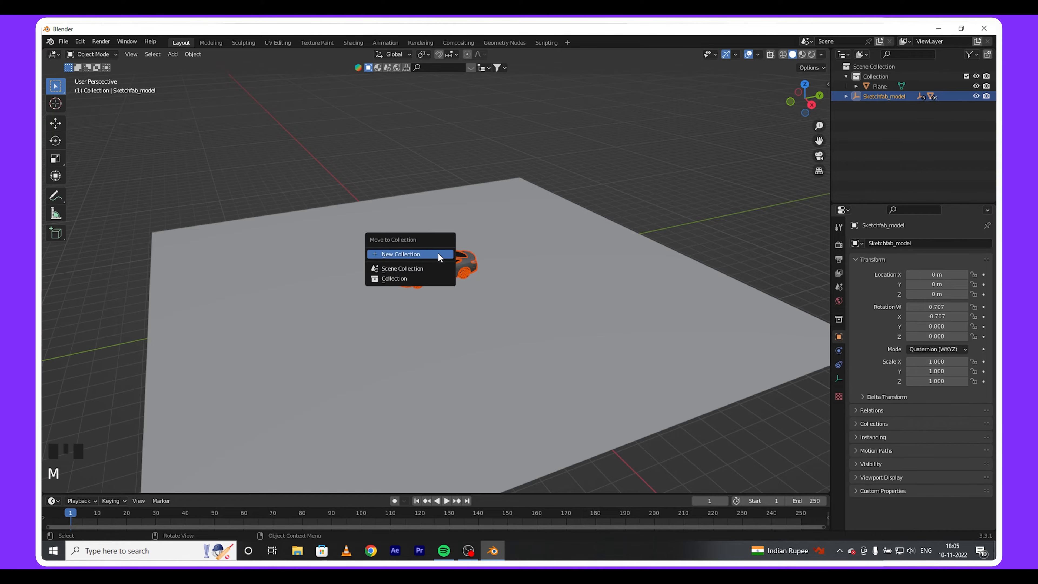
click(439, 254)
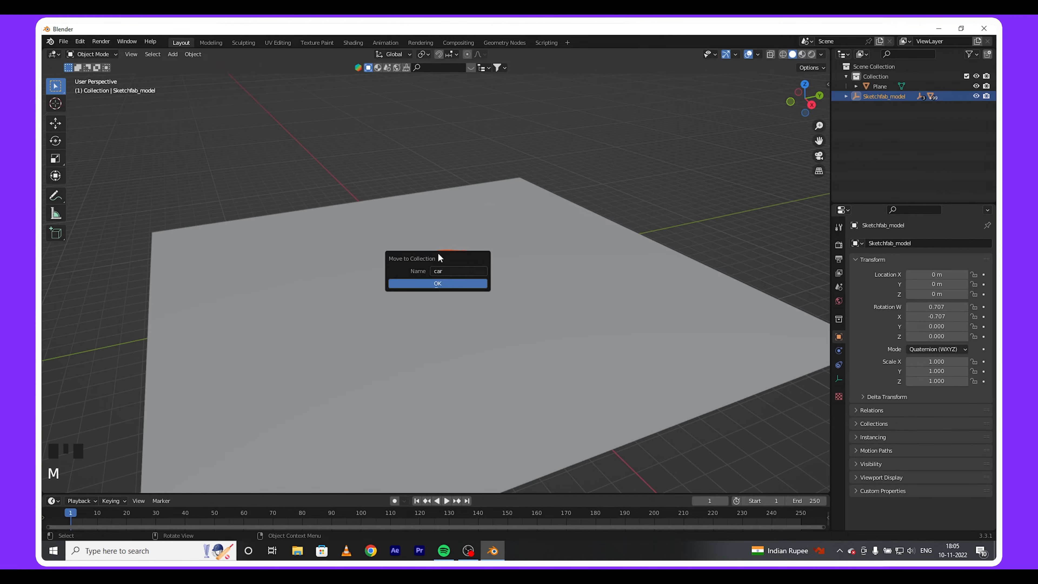
key(Return)
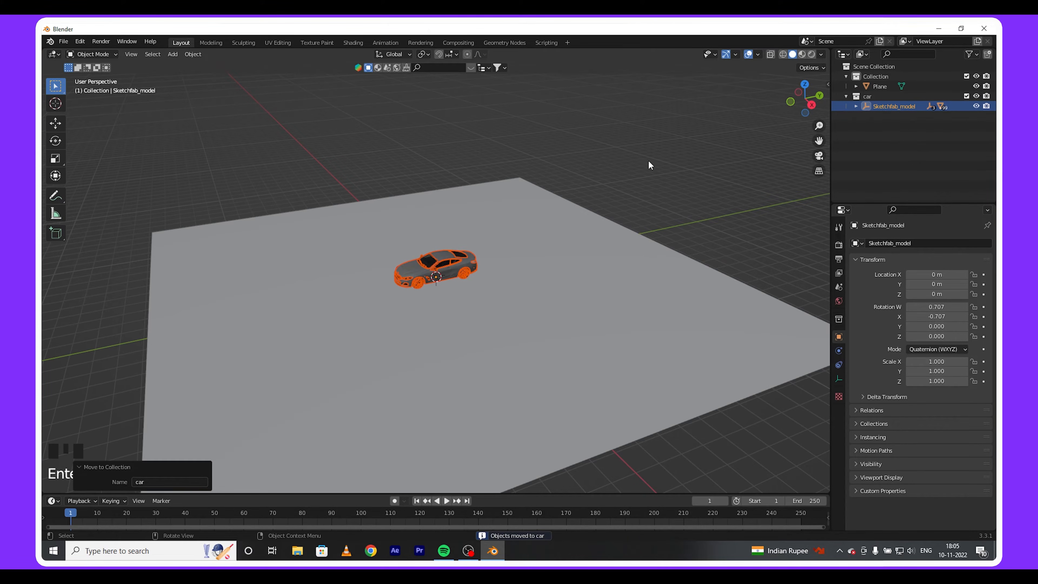
- Enlarge the ground plane to a scale of about 44.9
click(584, 283)
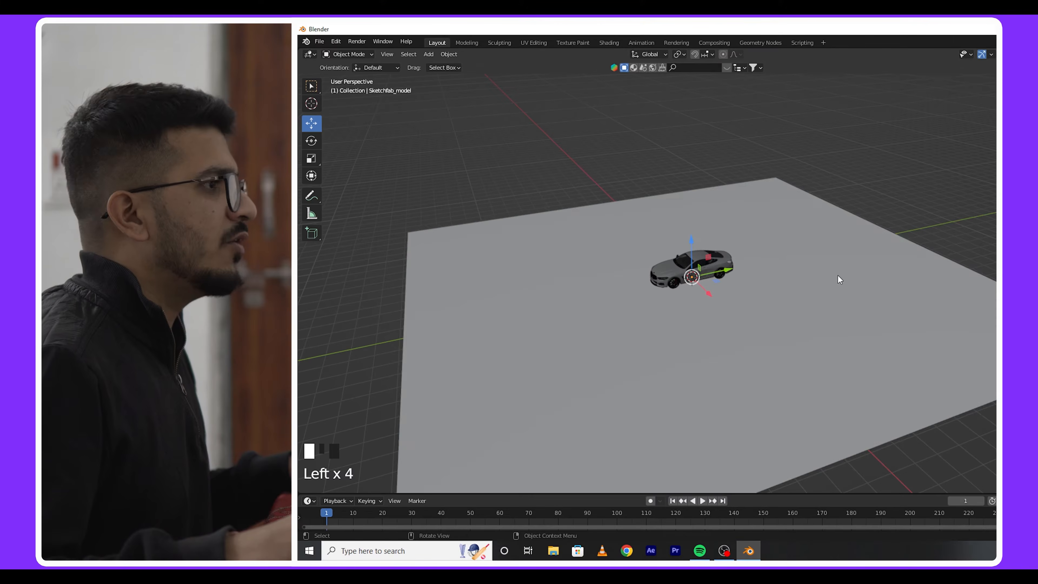
key(s)
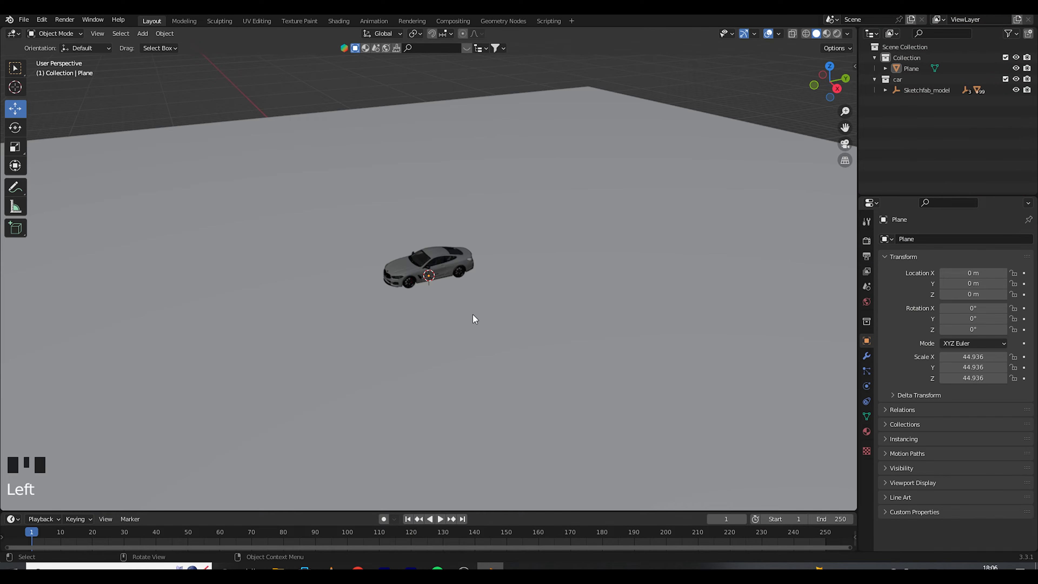
- Add a cylinder, shrink it to a scale of about 0.107, and place it beside the car's front at X about 1.89 m, Y about -1.78 m
key(KP_7)
scroll(474, 320, up, 4)
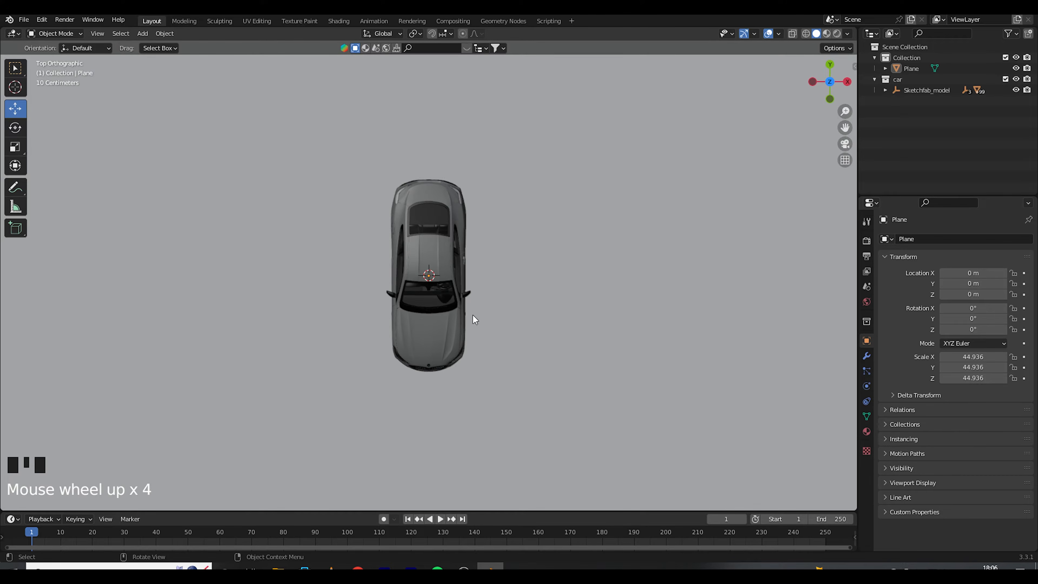
key(shift+a)
mouse_move(474, 316)
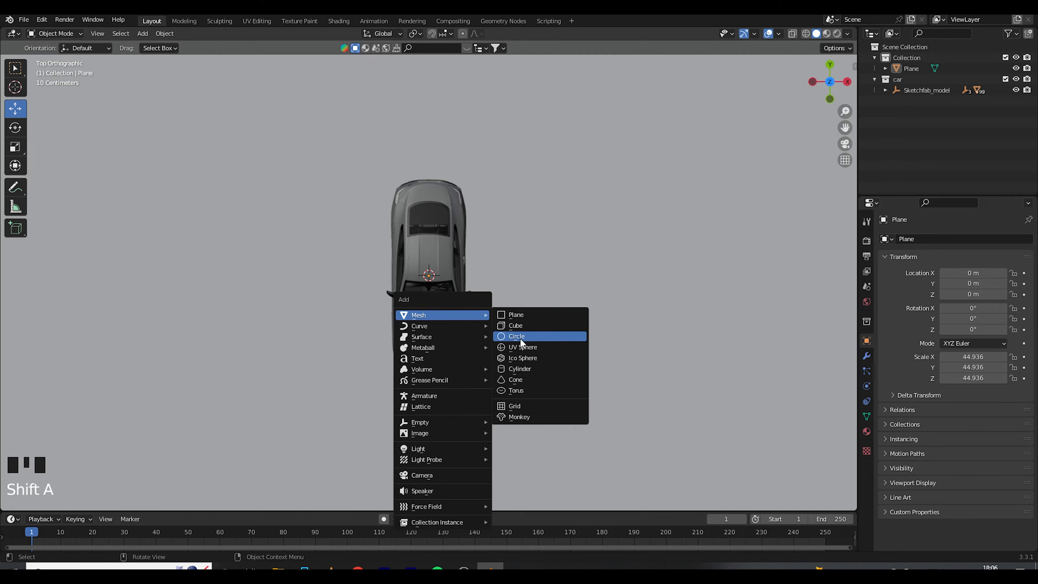
click(517, 369)
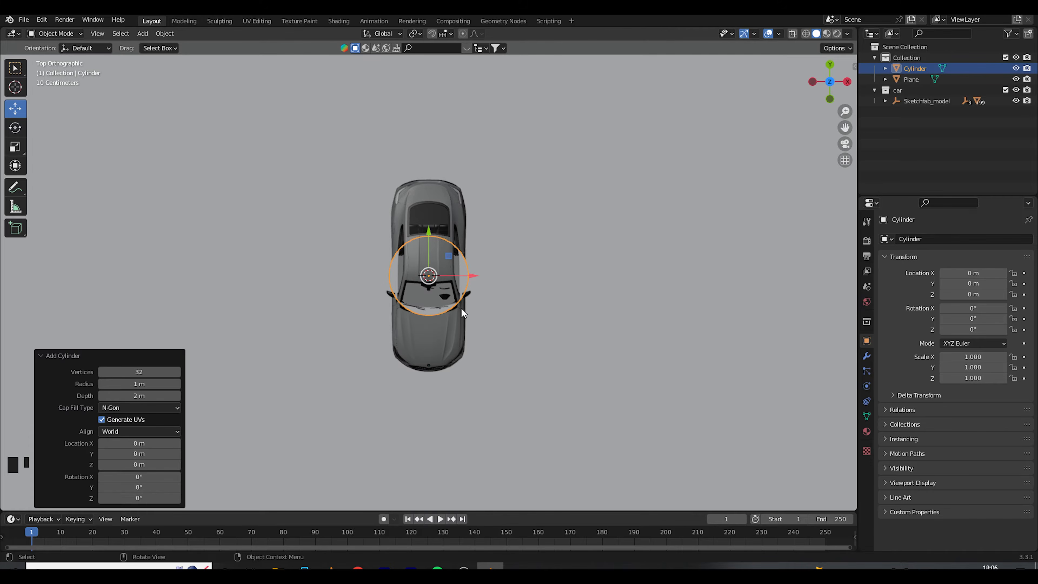
drag(475, 274, 561, 274)
key(s)
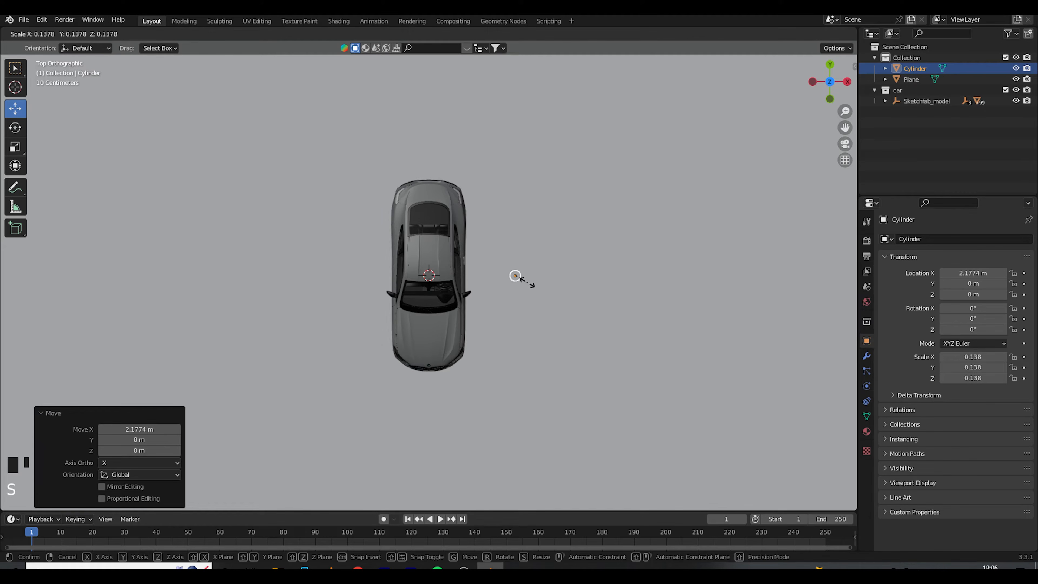
click(525, 283)
drag(517, 241, 517, 313)
drag(562, 353, 551, 353)
- Stretch the cylinder into a tall pole with a Z scale of about 1.54 and raise it to Z about 1.31 m
middle_drag(570, 381, 563, 260)
key(s)
key(z)
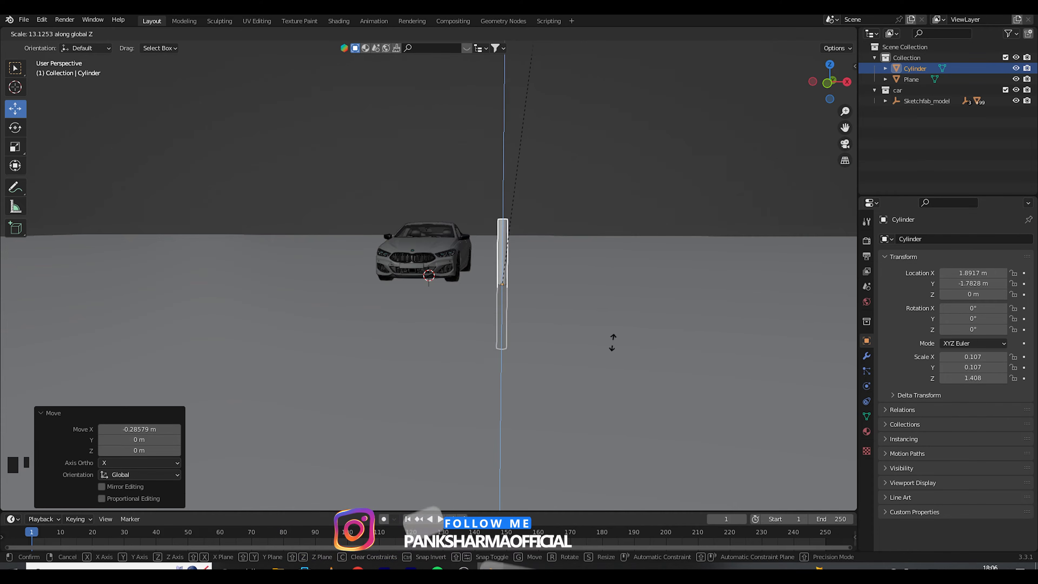
click(610, 284)
drag(507, 247, 507, 226)
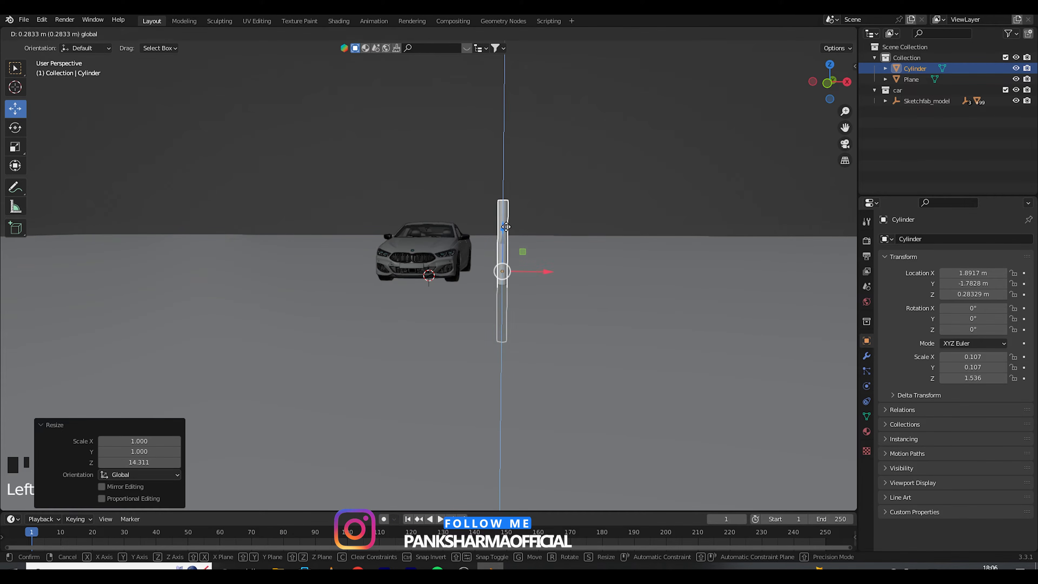
drag(507, 186, 507, 178)
middle_drag(508, 179, 511, 239)
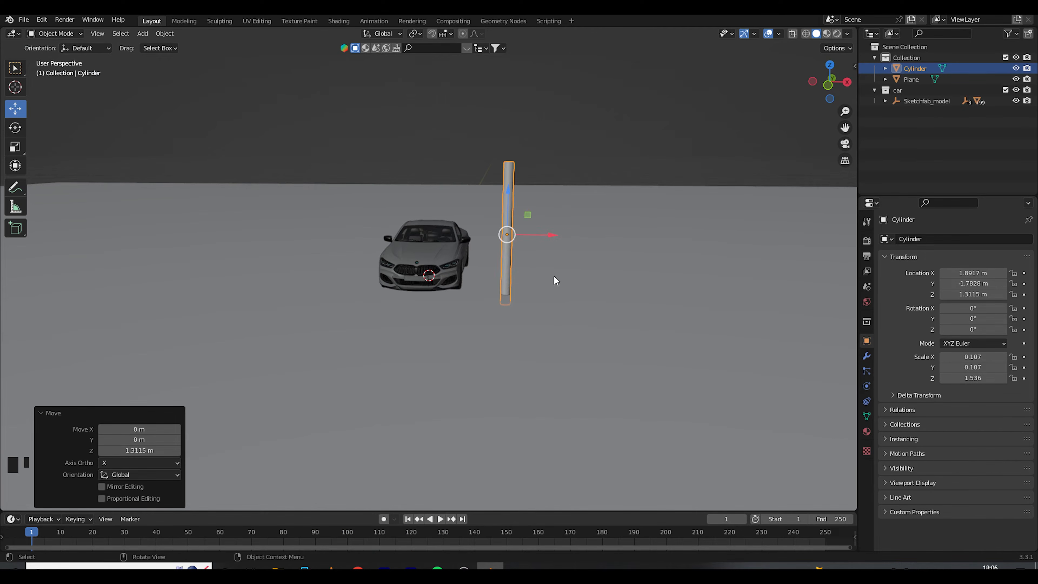
- Shrink the pole uniformly by a factor of about 0.72 and lower it to Z about 1.03 m
middle_drag(554, 275, 515, 269)
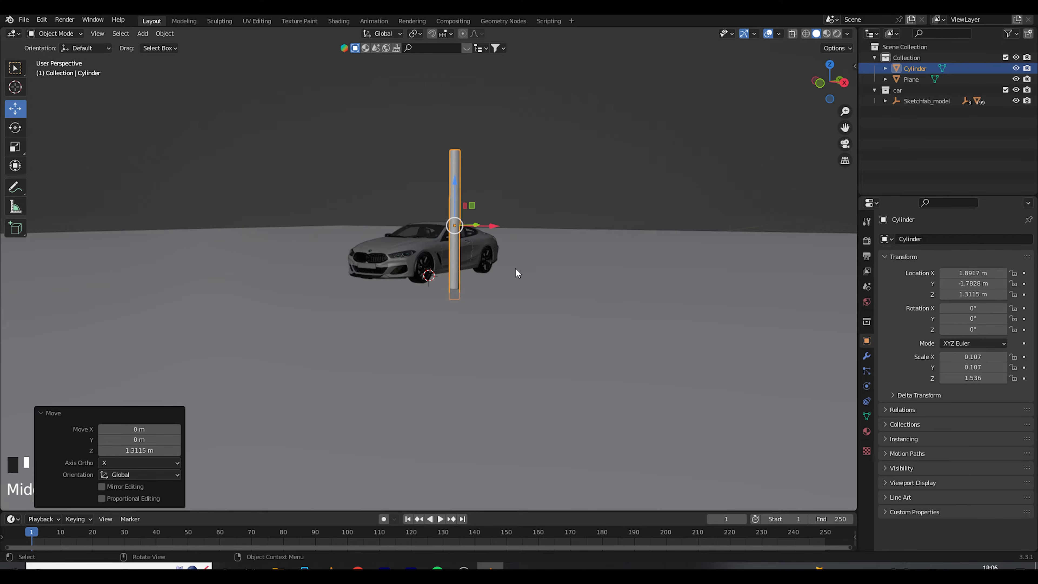
key(s)
click(495, 268)
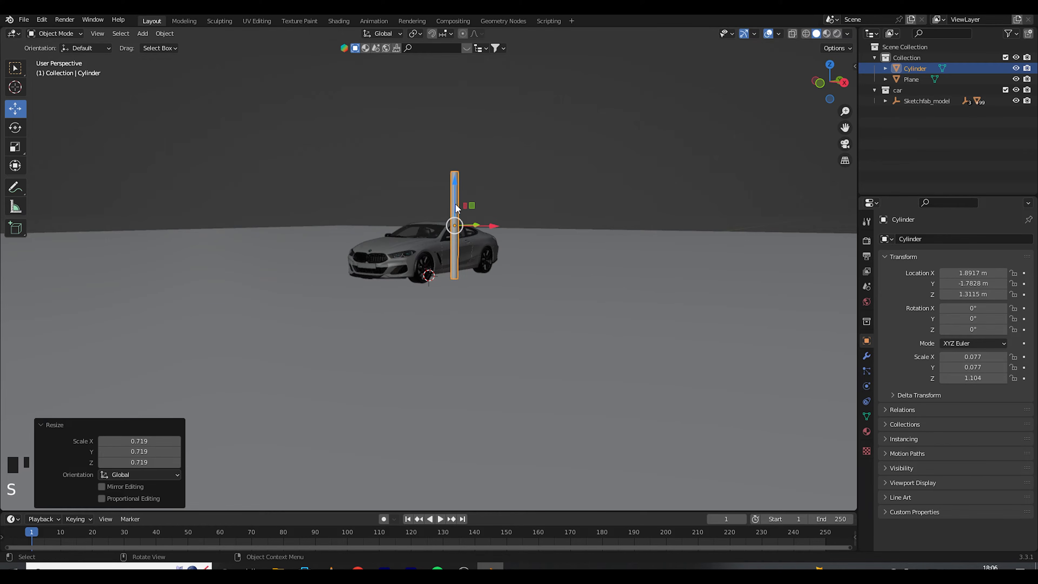
drag(456, 209, 454, 218)
middle_drag(572, 208, 589, 207)
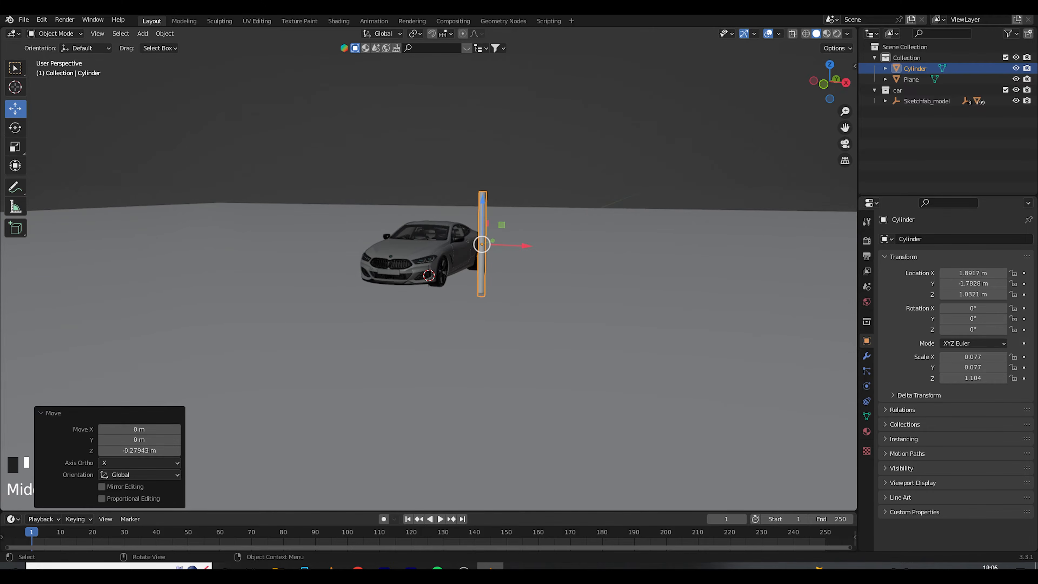
- Lengthen the pole vertically to a Z scale of about 1.24
key(s)
key(z)
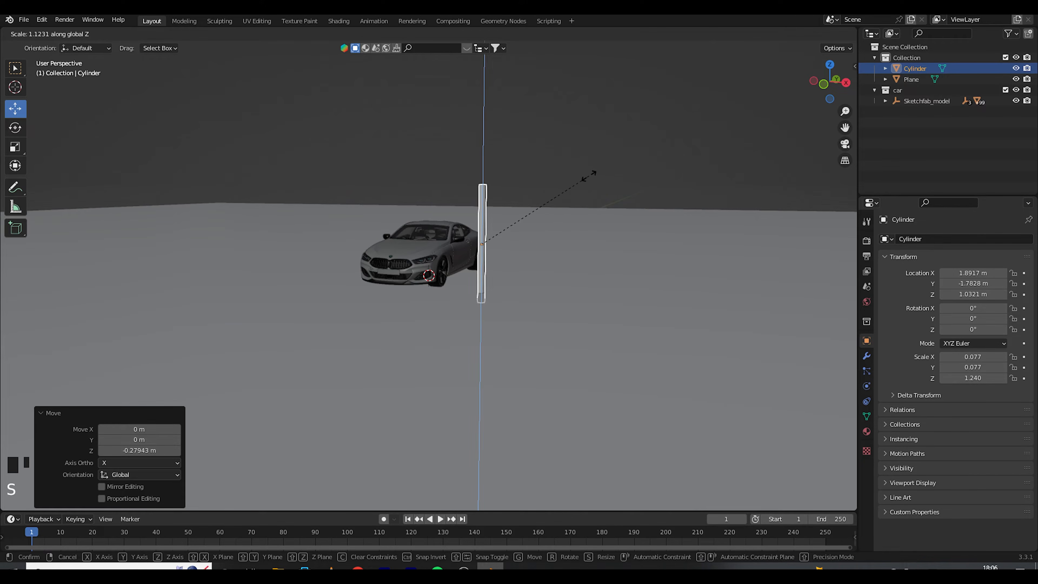
click(589, 176)
middle_drag(534, 266, 540, 273)
- Nudge the pole toward the car's middle along Y, and place a duplicate of it beside the car's rear
key(KP_7)
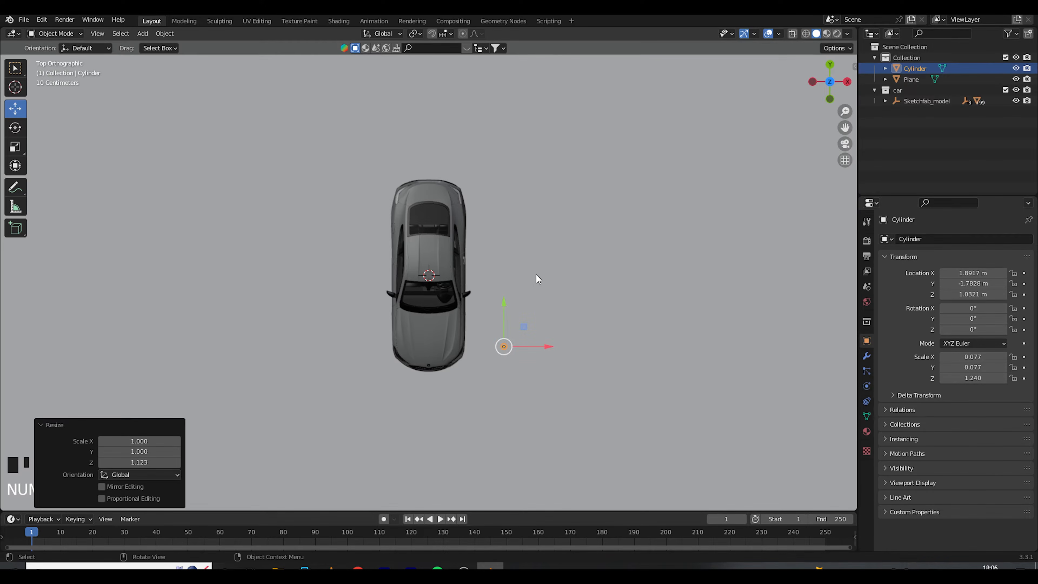
drag(507, 312, 520, 235)
key(shift+d)
right_click(537, 316)
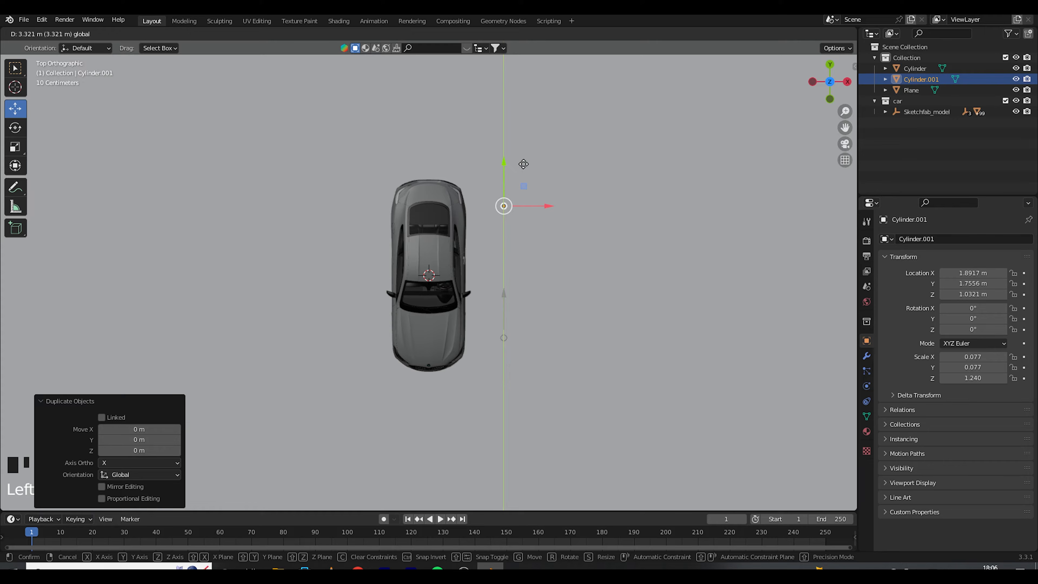
drag(524, 164, 523, 164)
- Duplicate the rear pole across to the car's opposite side, and copy that one to the front, about 3.25 m along Y
key(shift+d)
key(x)
click(380, 192)
click(369, 214)
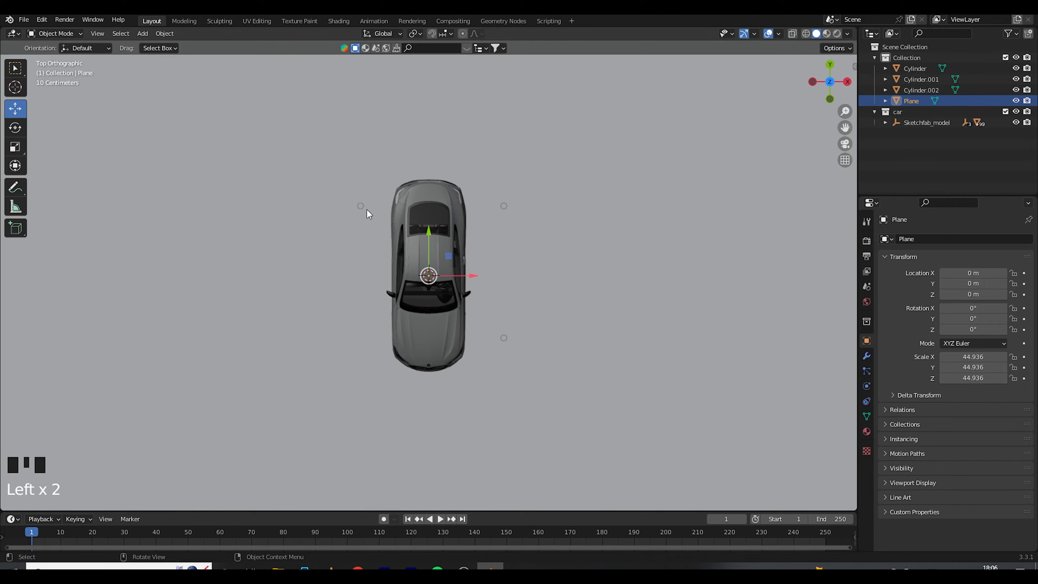
click(364, 208)
key(shift+d)
right_click(360, 184)
drag(353, 181, 350, 311)
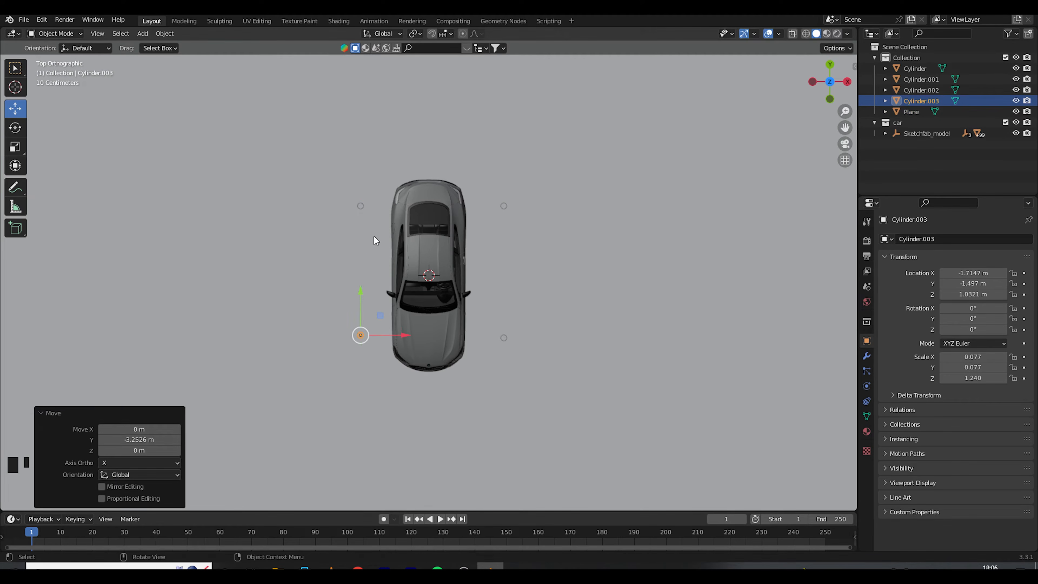
- Adjust the X spacing of the two pole pairs, shifting the positive-X pair to about 1.71 m
shift+click(360, 206)
drag(398, 272, 404, 271)
click(505, 206)
shift+click(505, 338)
drag(546, 272, 539, 273)
- Deselect the poles and set the viewport shading color to Random
middle_drag(599, 370, 595, 165)
click(596, 164)
click(847, 34)
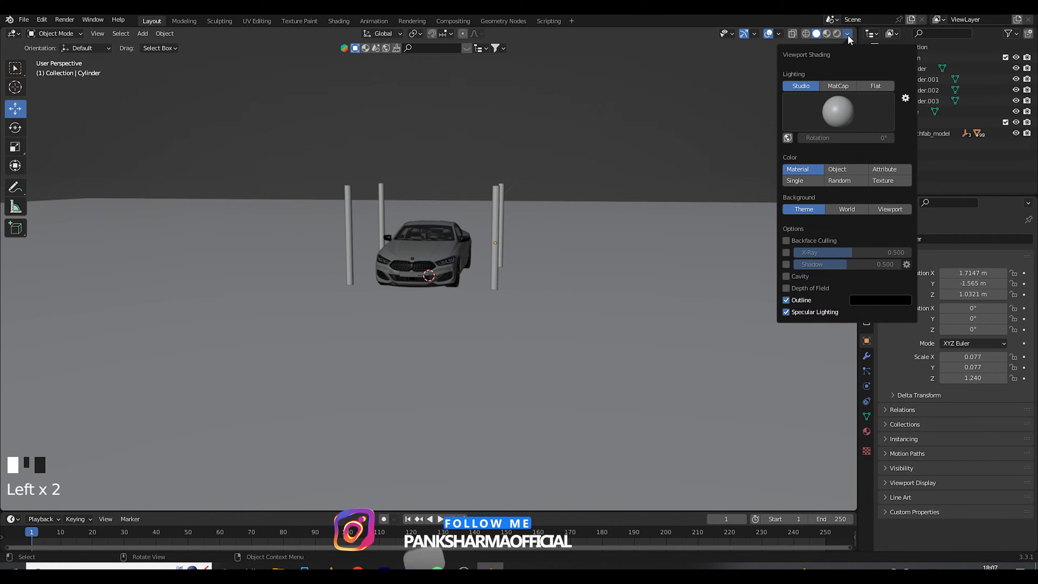
click(846, 178)
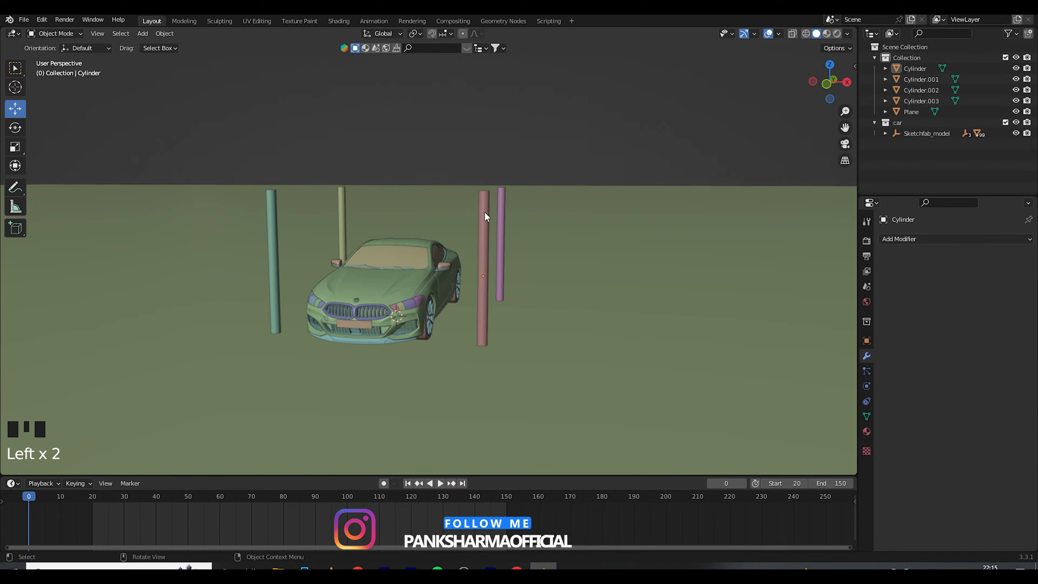
- Enable Collision physics on each of the four poles around the car
click(484, 216)
click(866, 386)
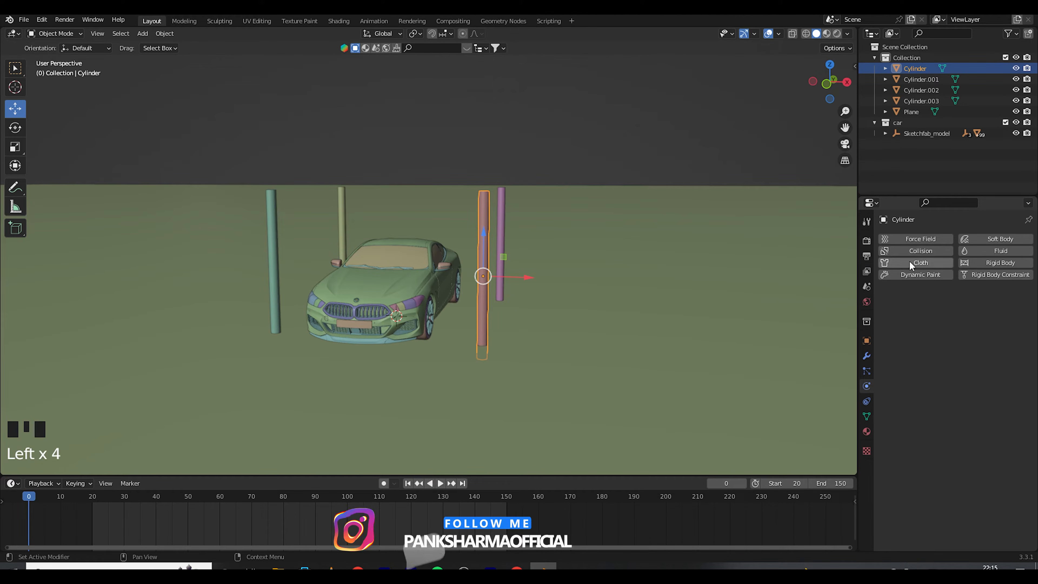
click(913, 250)
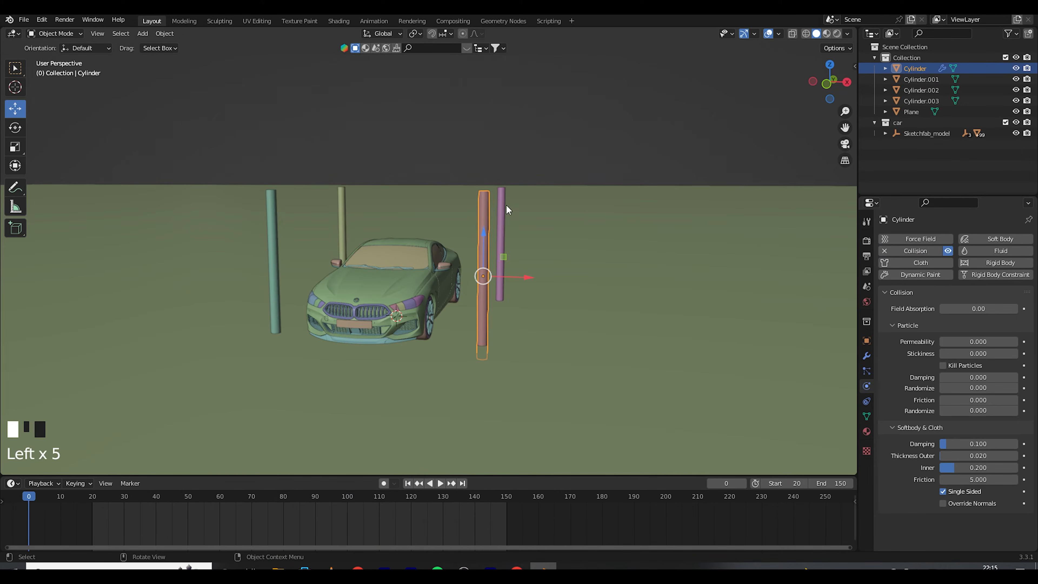
click(503, 211)
click(900, 253)
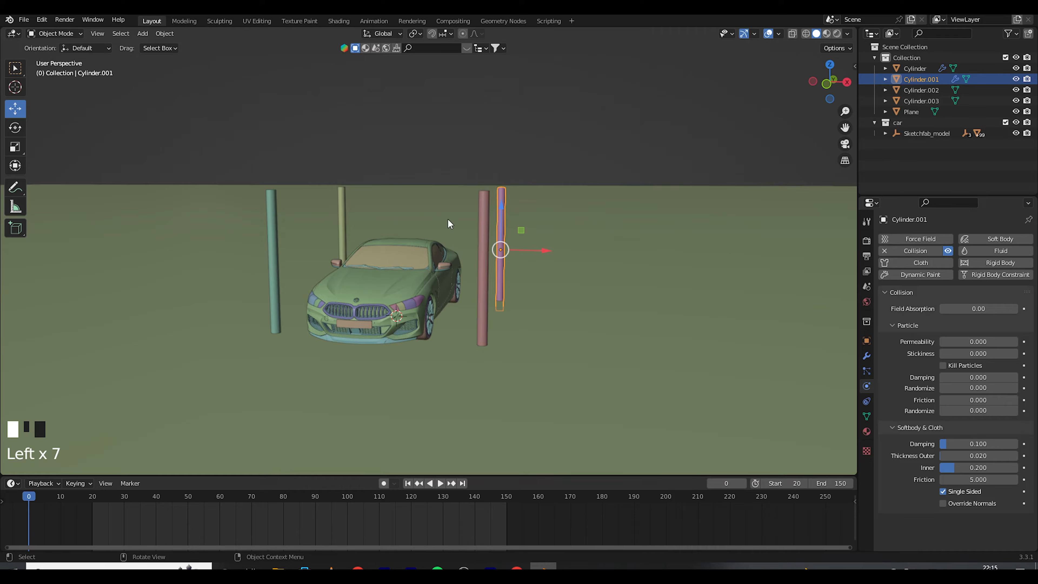
click(340, 208)
click(885, 251)
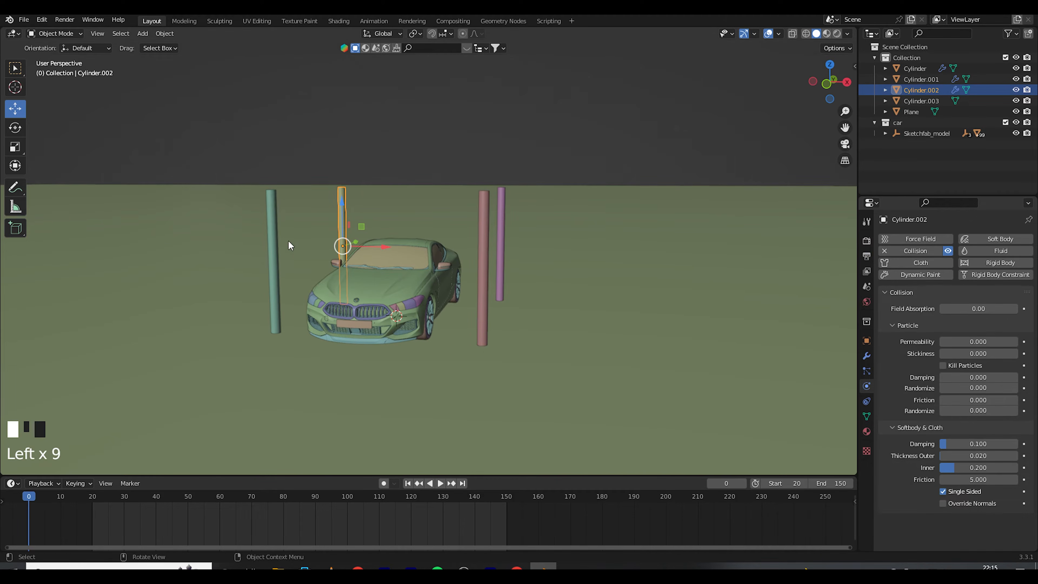
click(272, 234)
click(916, 251)
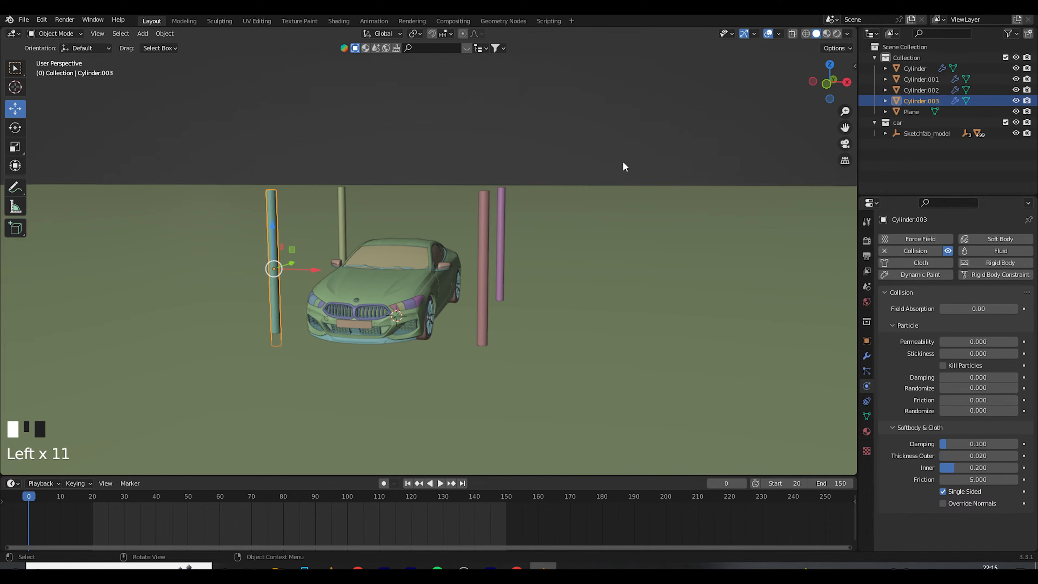
click(641, 141)
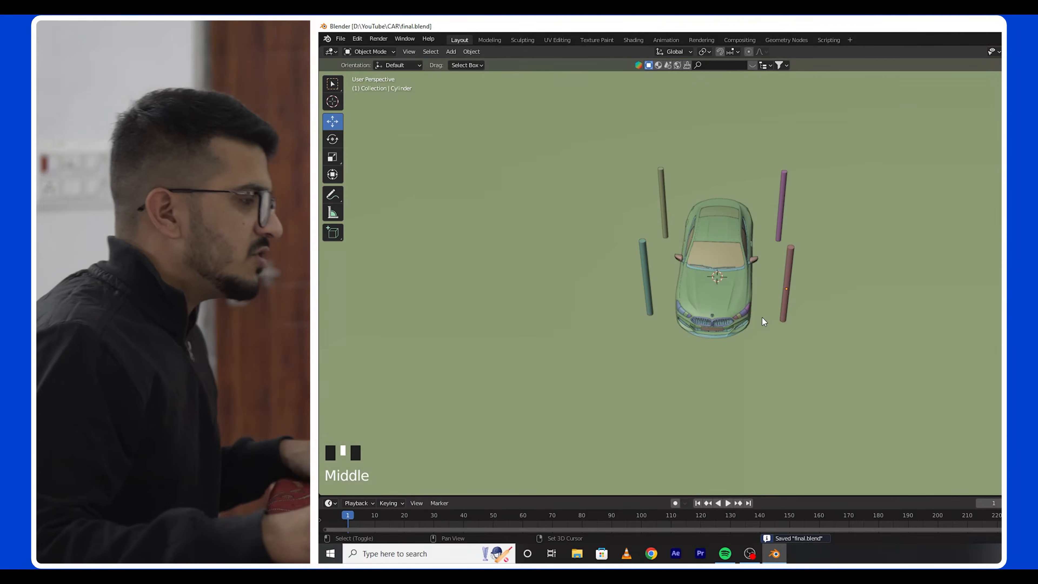
- Add a plane at the car's centre and scale it up by about 2.54
key(shift+a)
click(794, 316)
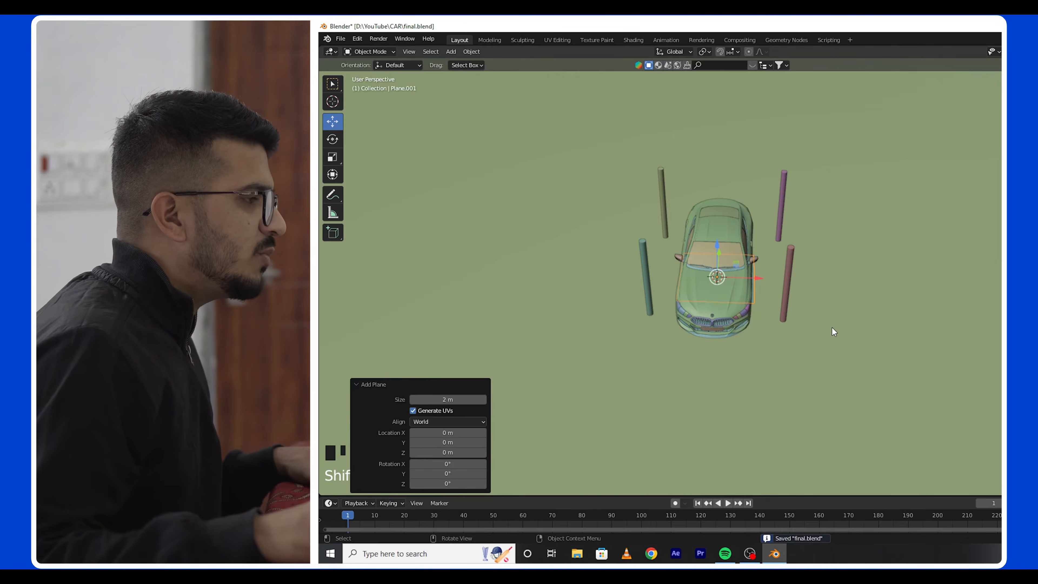
key(s)
key(Return)
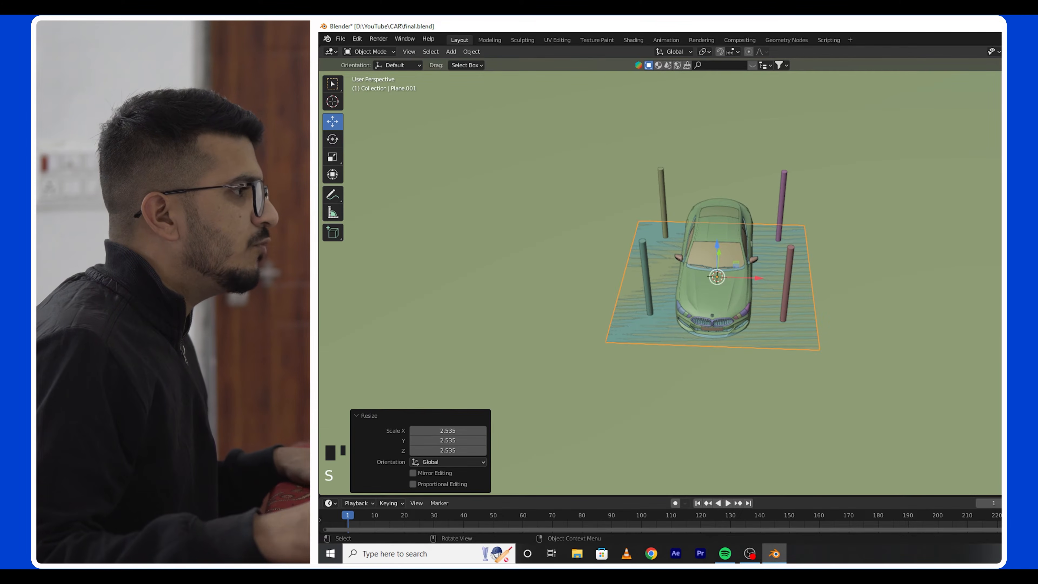
- Fit the new plane around the four poles by shifting it about 0.05 m along X and shrinking it, and raise it about 2.32 m
key(KP_7)
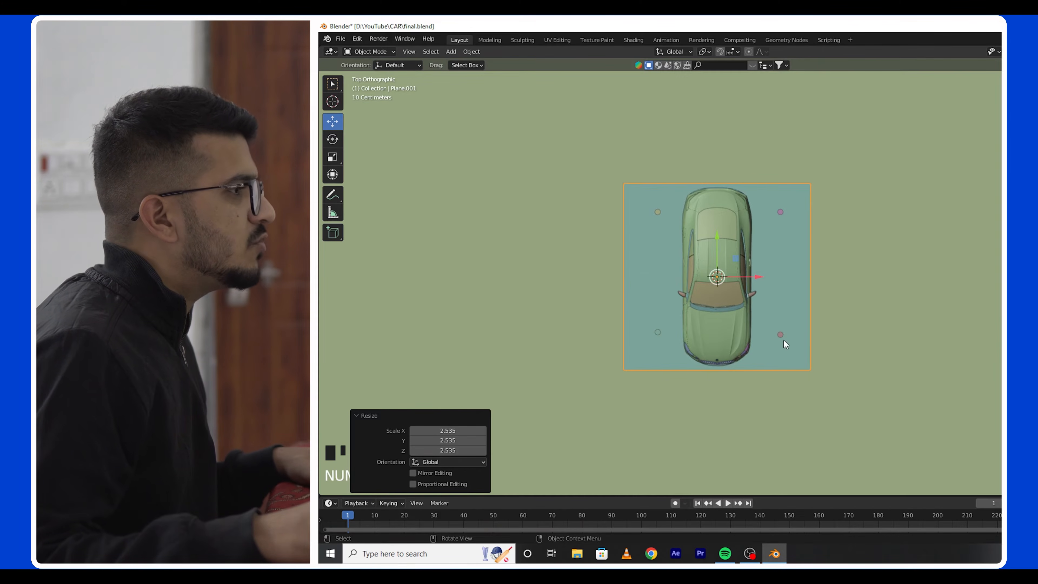
drag(784, 340, 786, 340)
key(s)
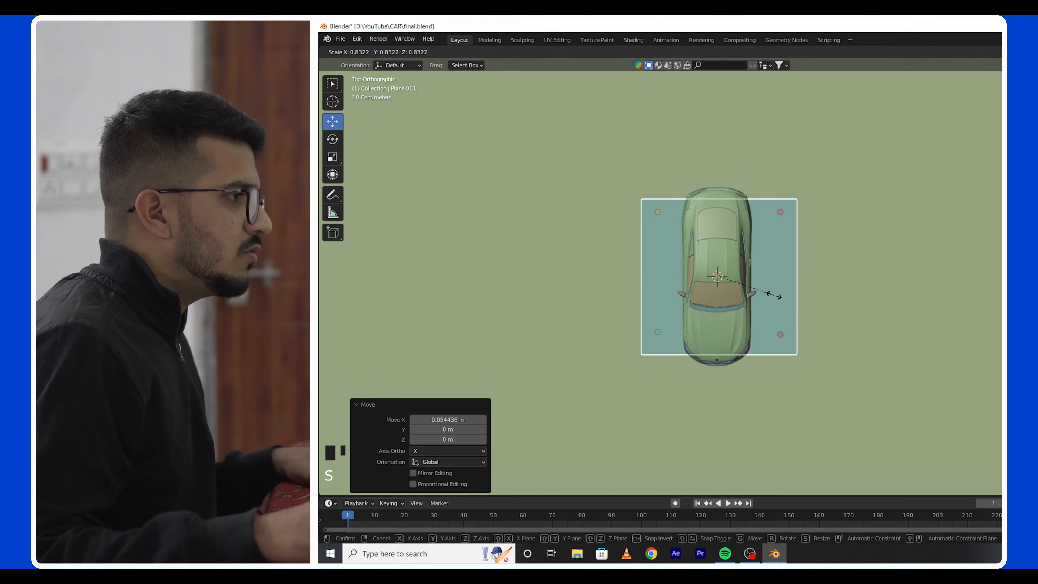
click(771, 295)
middle_drag(767, 352, 725, 243)
drag(723, 243, 722, 158)
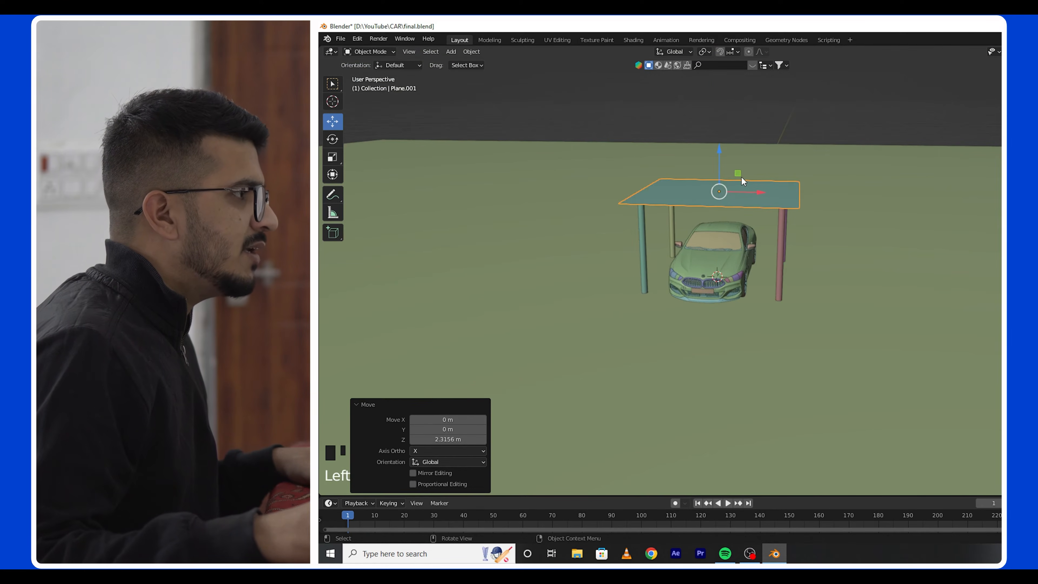
- Subdivide the plane above the car with 25 cuts and return to Object Mode
key(KP_7)
key(Tab)
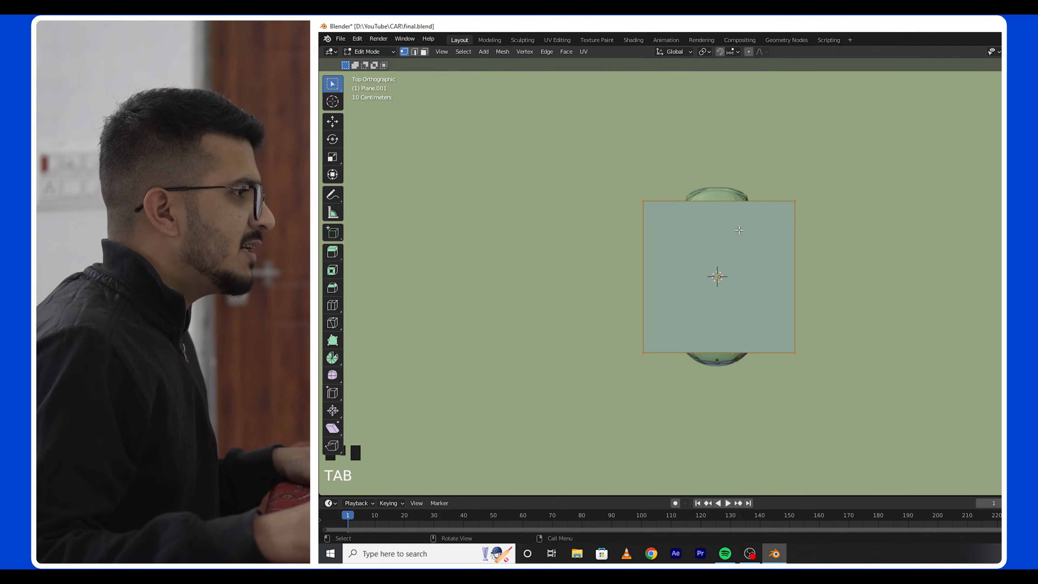
right_click(740, 230)
click(738, 230)
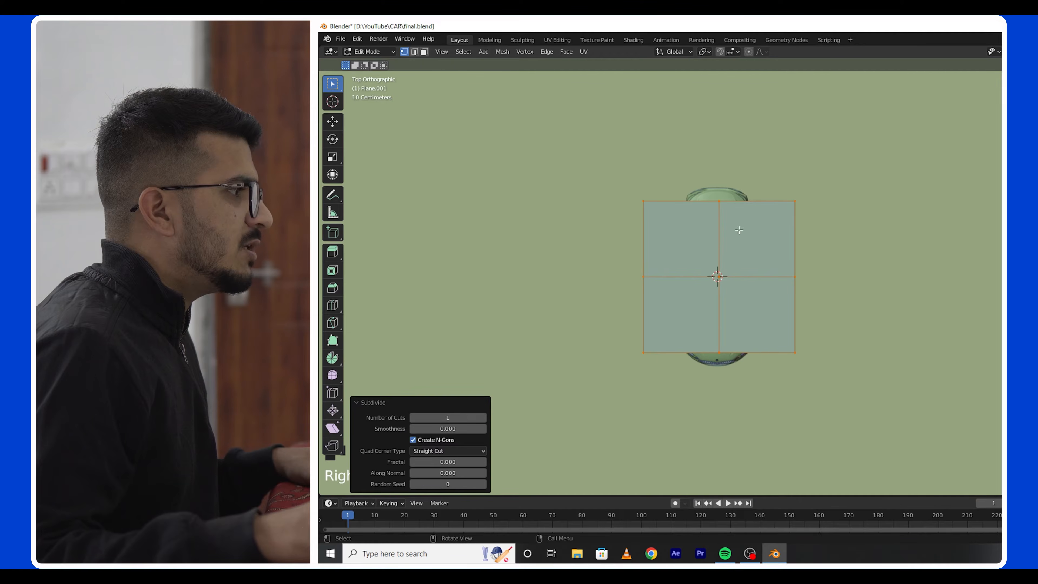
click(434, 417)
text(25)
key(Return)
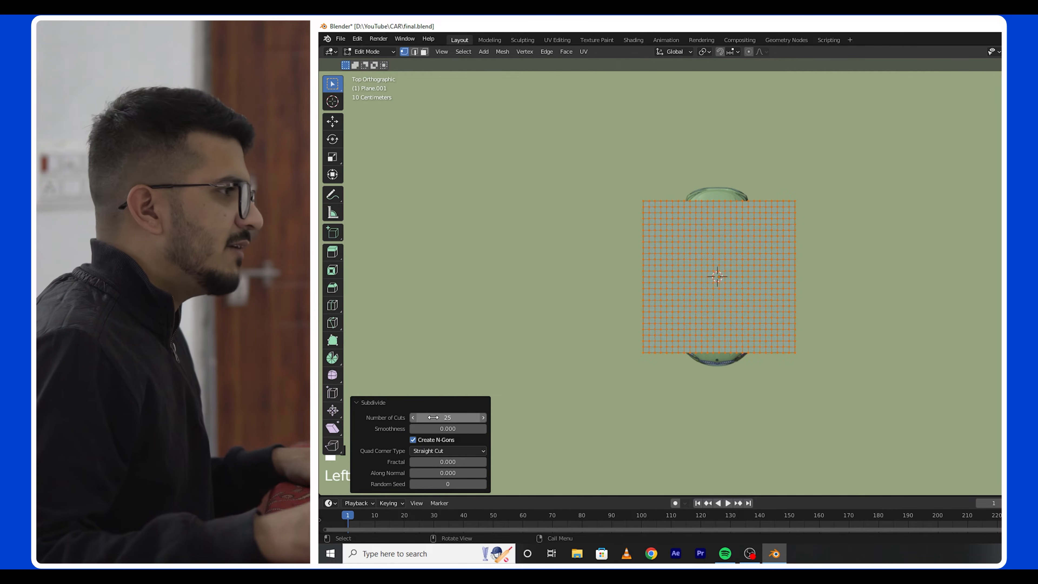
key(Tab)
- Scale the plane up uniformly by about 1.11 so it extends further past the four poles
middle_drag(619, 427, 699, 287)
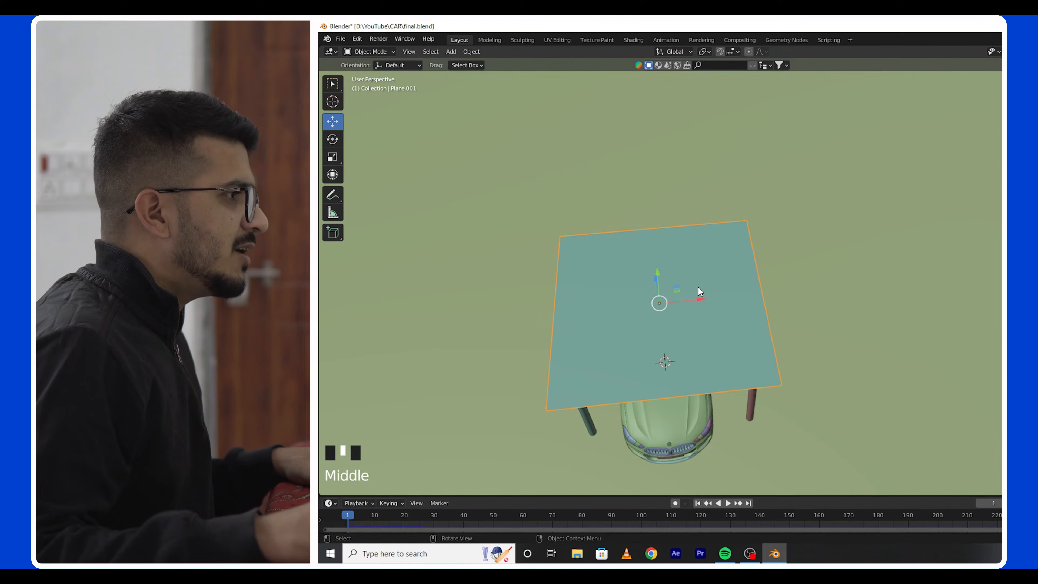
key(KP_7)
key(s)
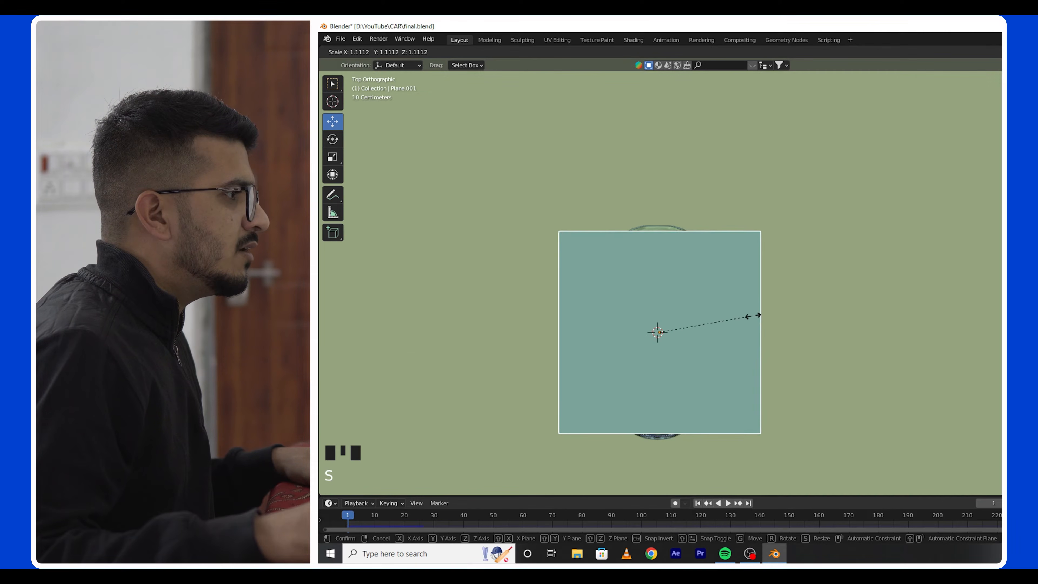
click(754, 316)
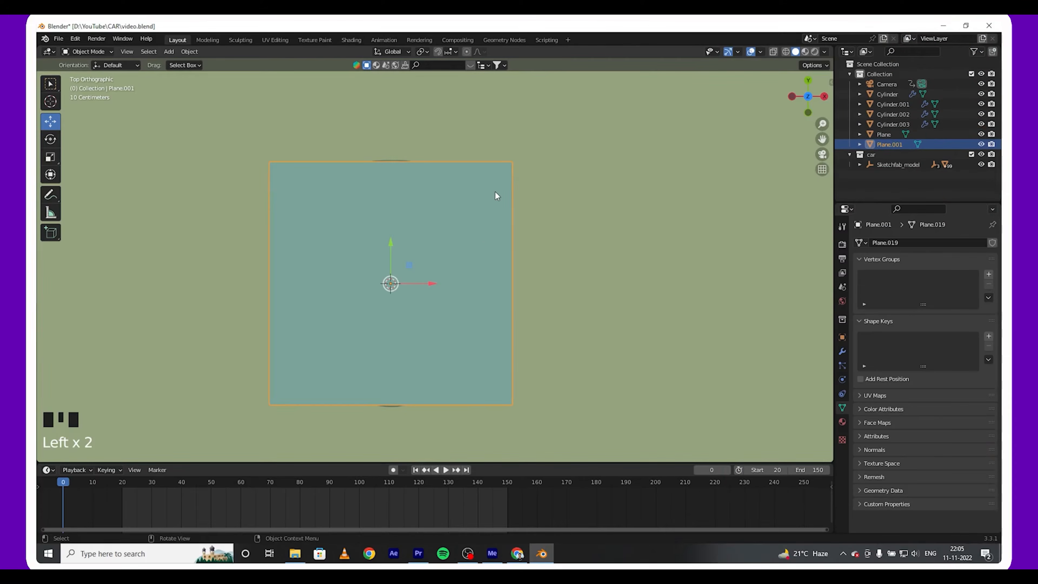
- Edit the plane in wireframe display and select the faces over the pole on the +X, +Y side of the car
key(Tab)
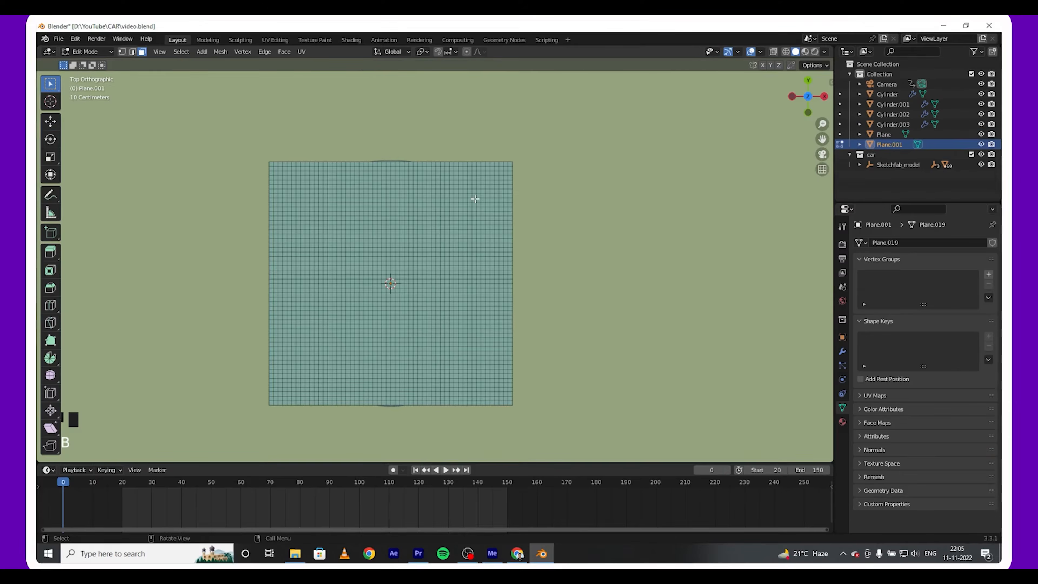
click(786, 52)
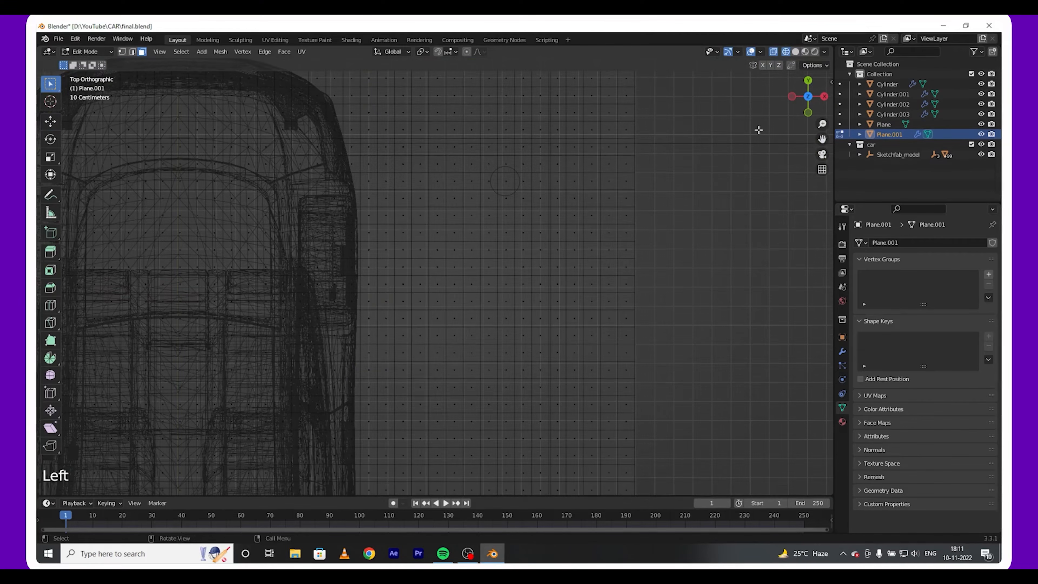
scroll(549, 182, up, 3)
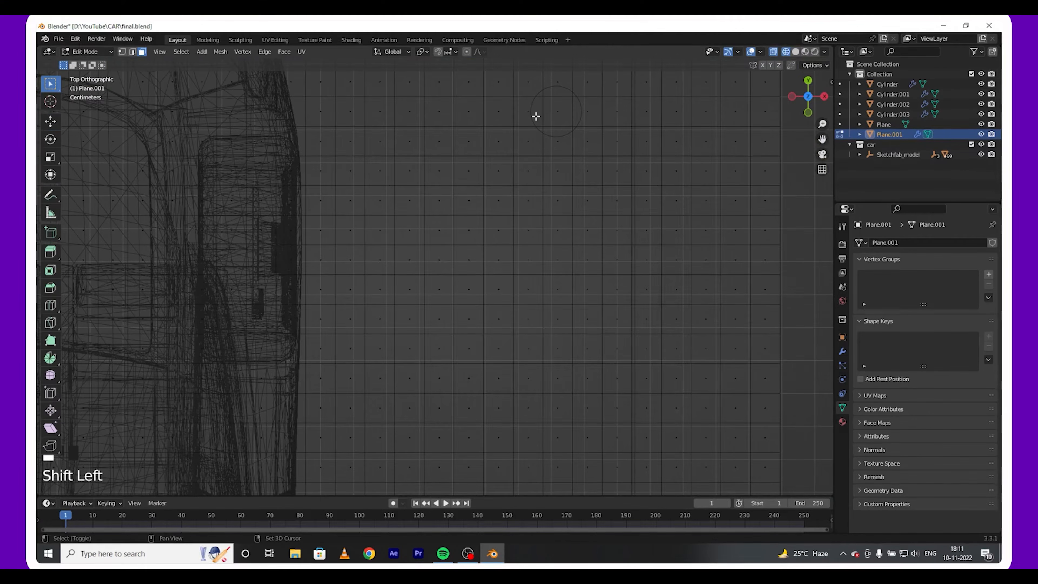
shift+click(564, 114)
shift+click(581, 114)
shift+click(564, 141)
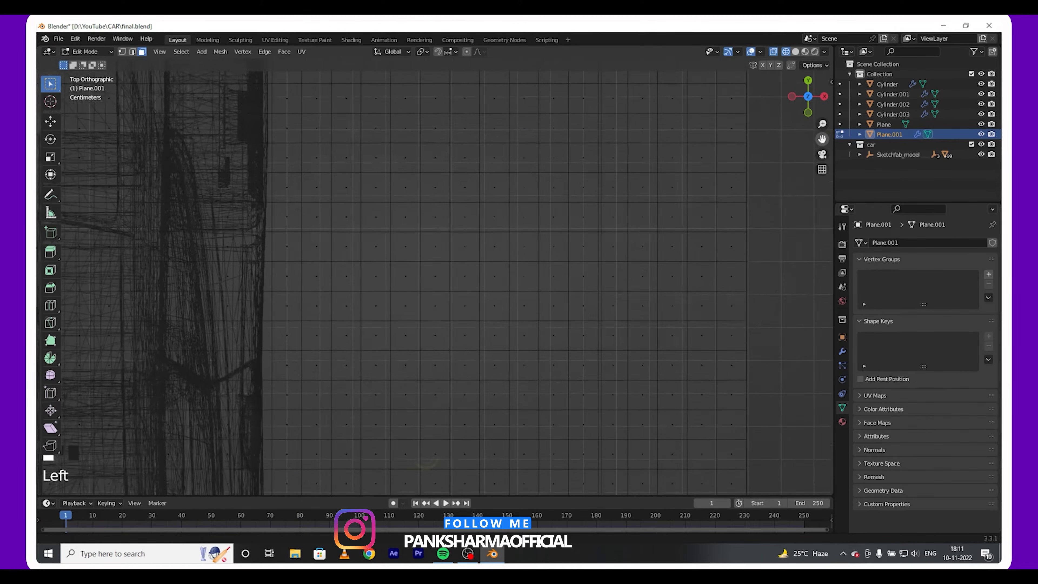
- Add the cross of five plane faces over the +X, -Y pole to the selection
drag(822, 139, 821, 540)
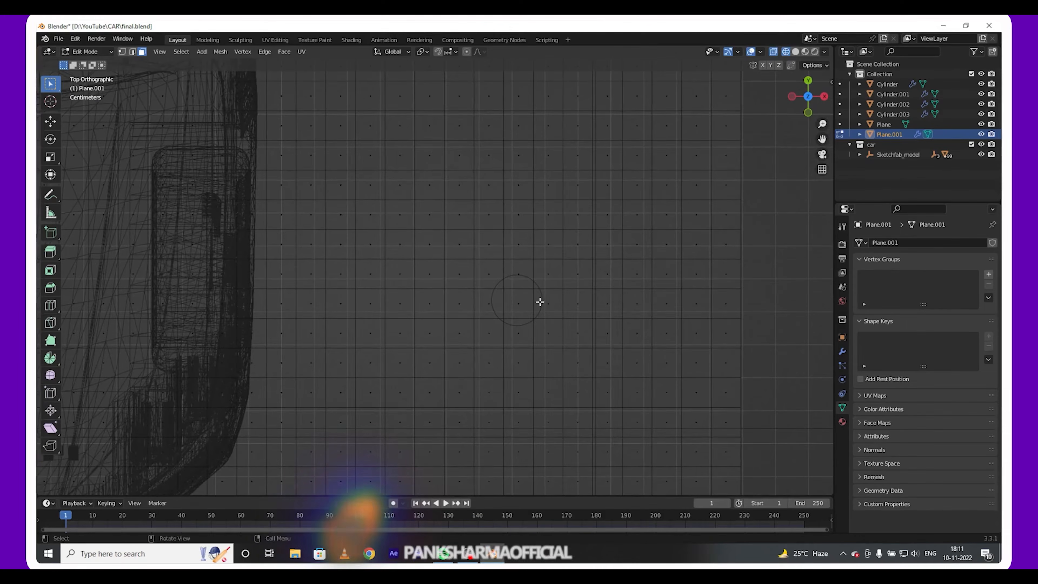
shift+click(531, 286)
shift+click(525, 301)
shift+click(543, 304)
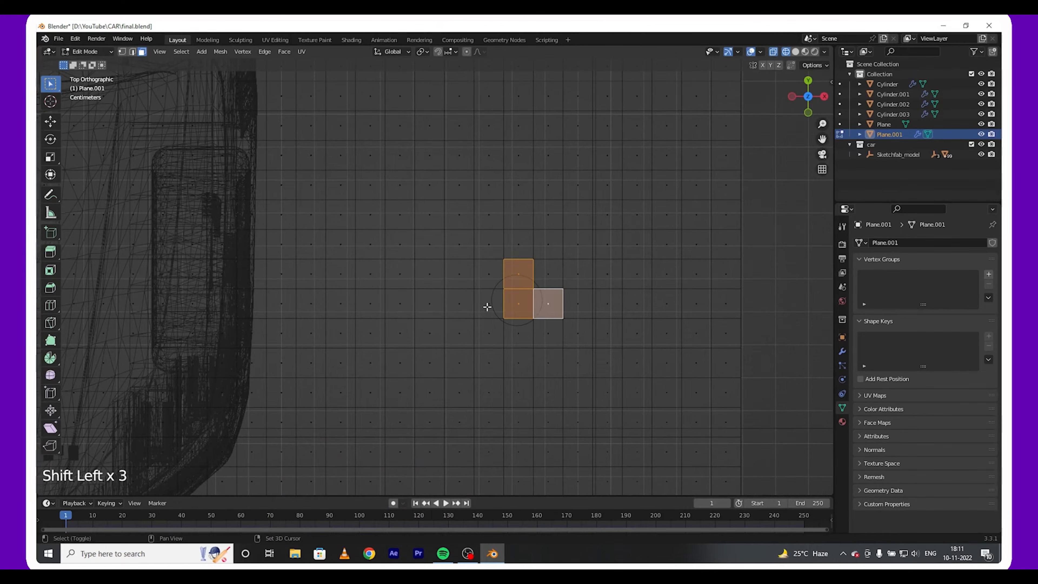
shift+click(487, 305)
shift+click(520, 331)
- Add the cross of five plane faces over the -X, -Y pole to the selection
drag(821, 139, 302, 148)
shift+click(413, 253)
shift+click(413, 283)
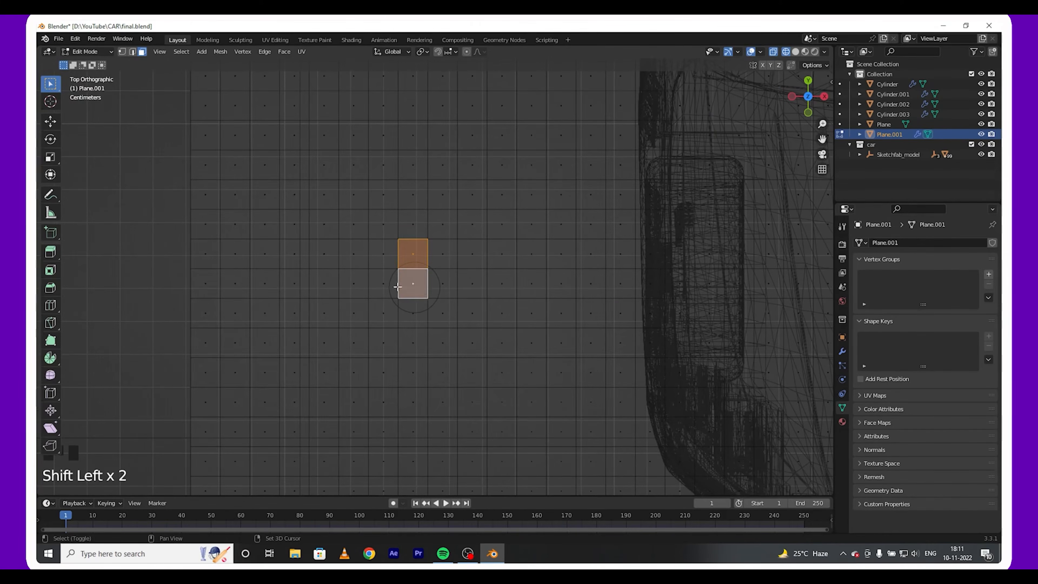
shift+click(443, 283)
shift+click(383, 283)
shift+click(412, 312)
- Add the cross of five plane faces over the -X, +Y pole to the selection
drag(822, 139, 370, 213)
shift+click(384, 228)
shift+click(384, 258)
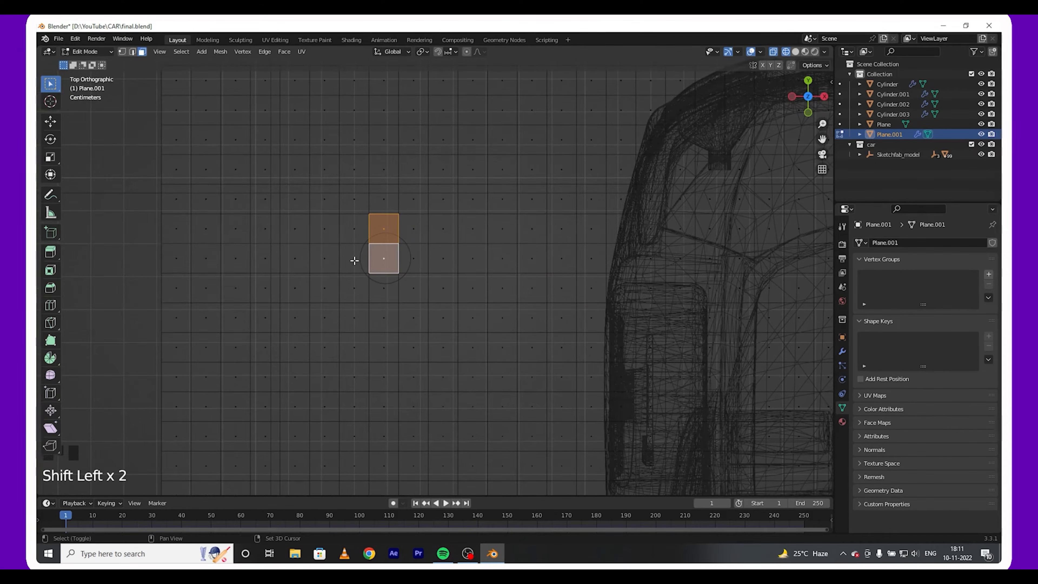
shift+click(354, 258)
shift+click(413, 258)
shift+click(384, 288)
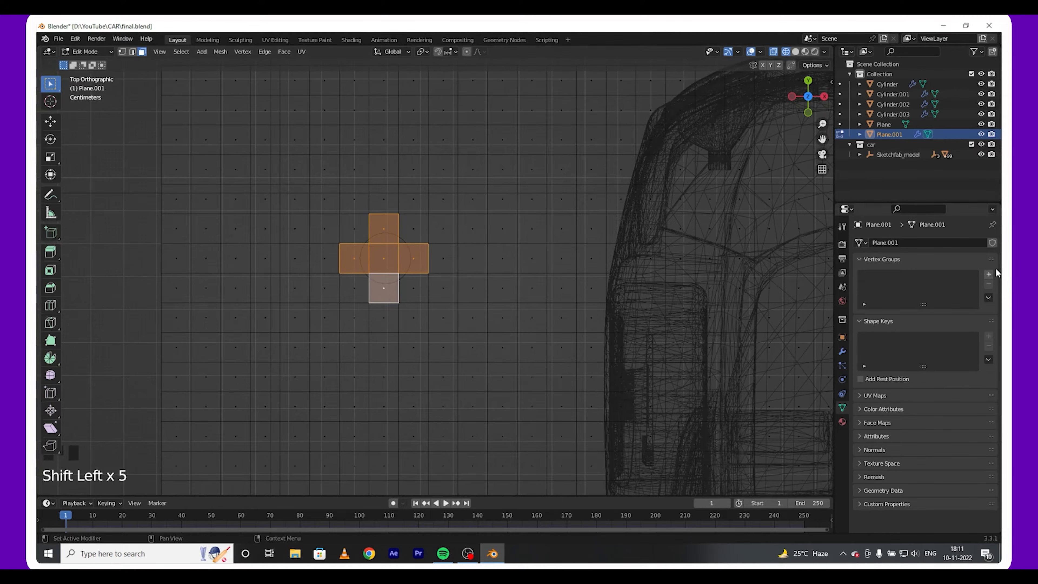
- Assign the selected faces to a new vertex group and return to Object Mode with solid shading
click(988, 275)
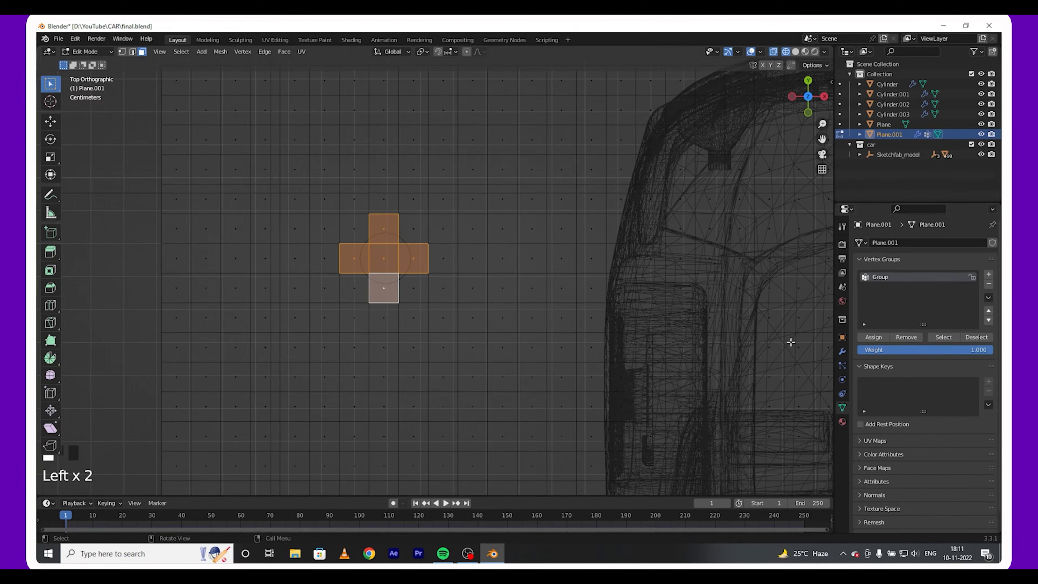
key(Tab)
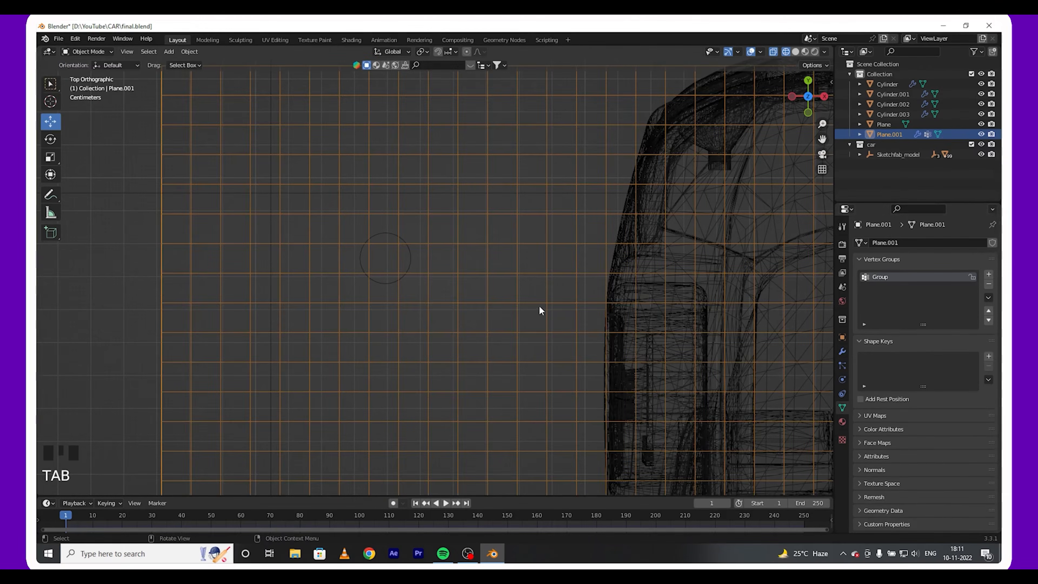
click(794, 52)
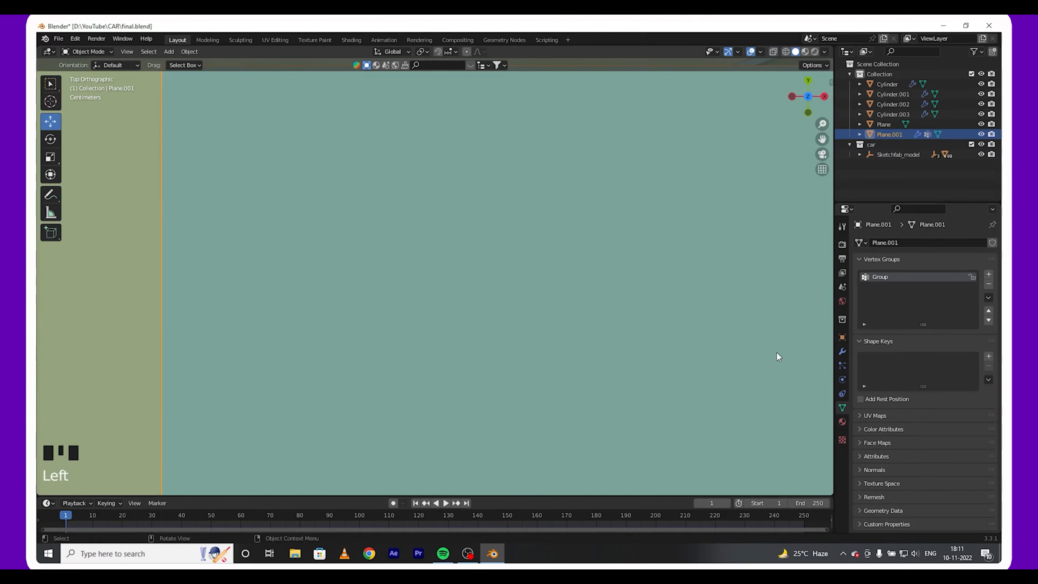
scroll(644, 329, down, 4)
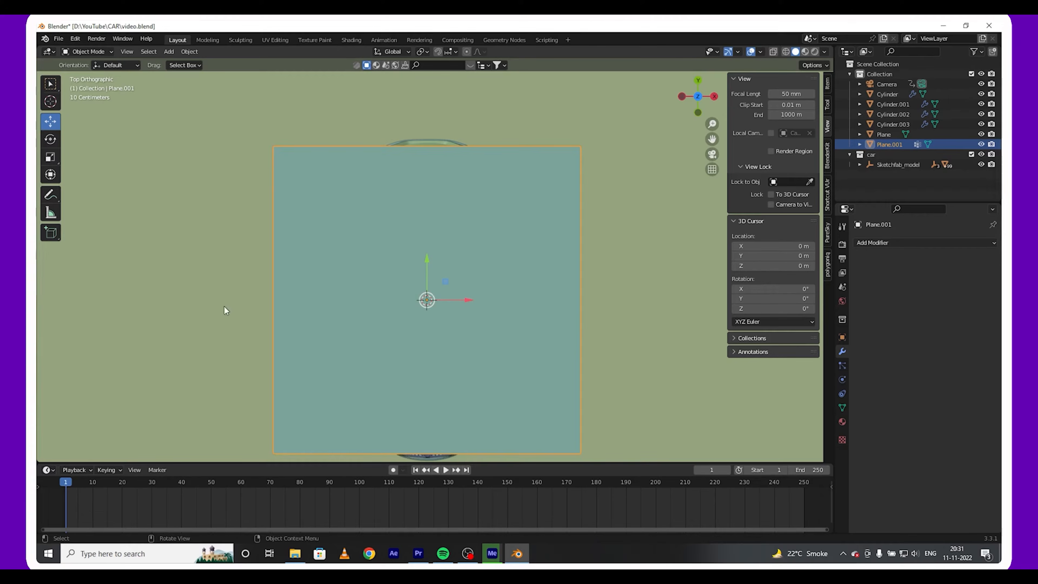
- Enable Cloth physics on the plane above the car
click(153, 297)
click(557, 285)
click(842, 379)
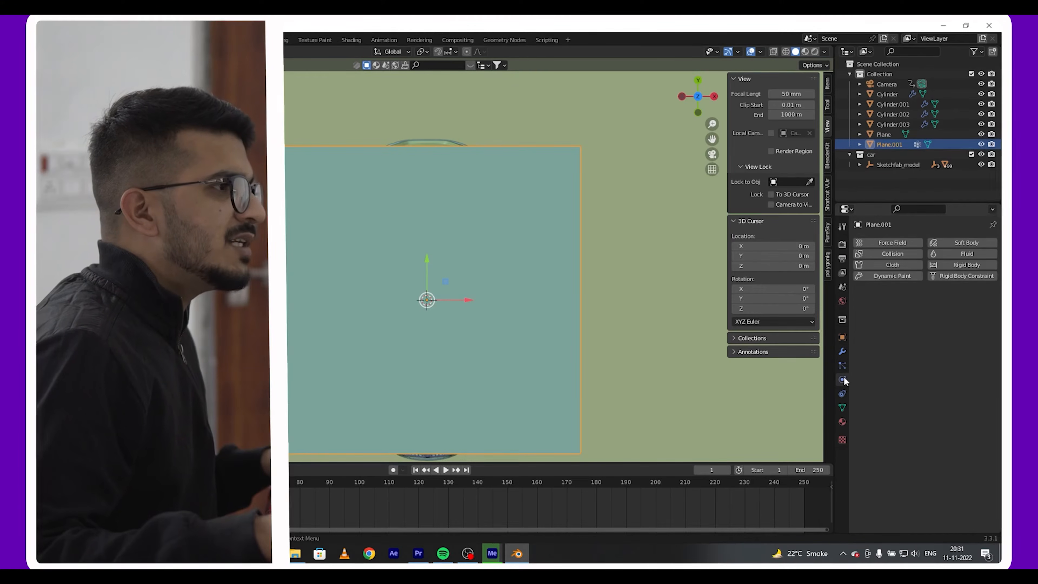
click(888, 264)
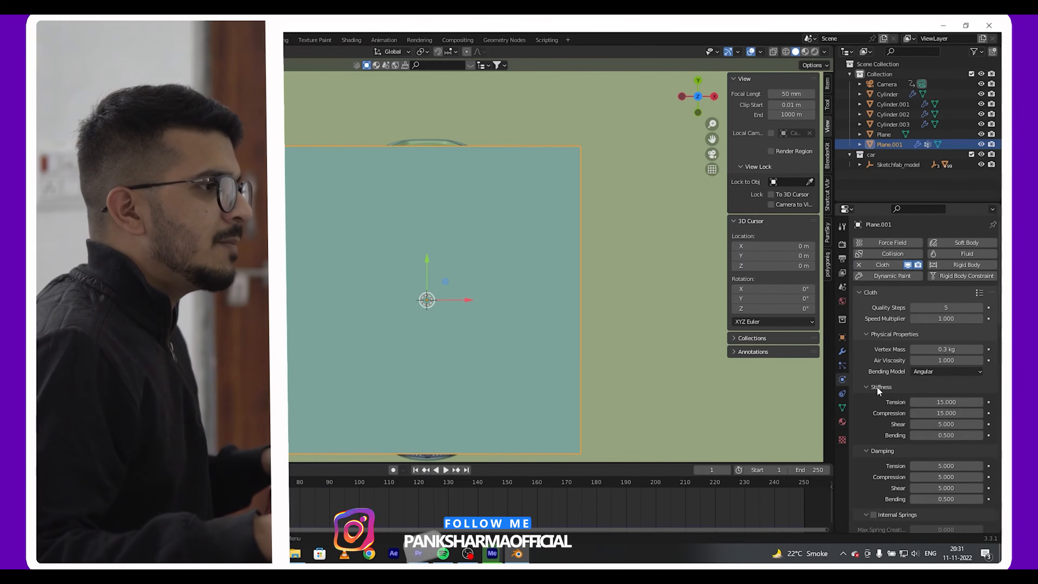
- Set the cloth's Pin Group to the vertex group named Group
scroll(875, 396, down, 20)
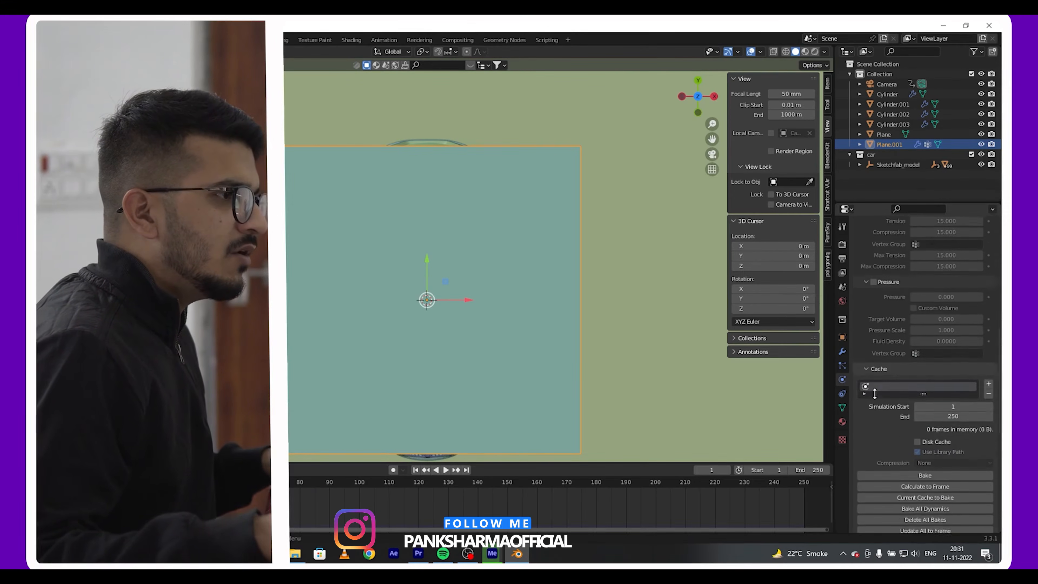
scroll(875, 392, down, 5)
click(912, 401)
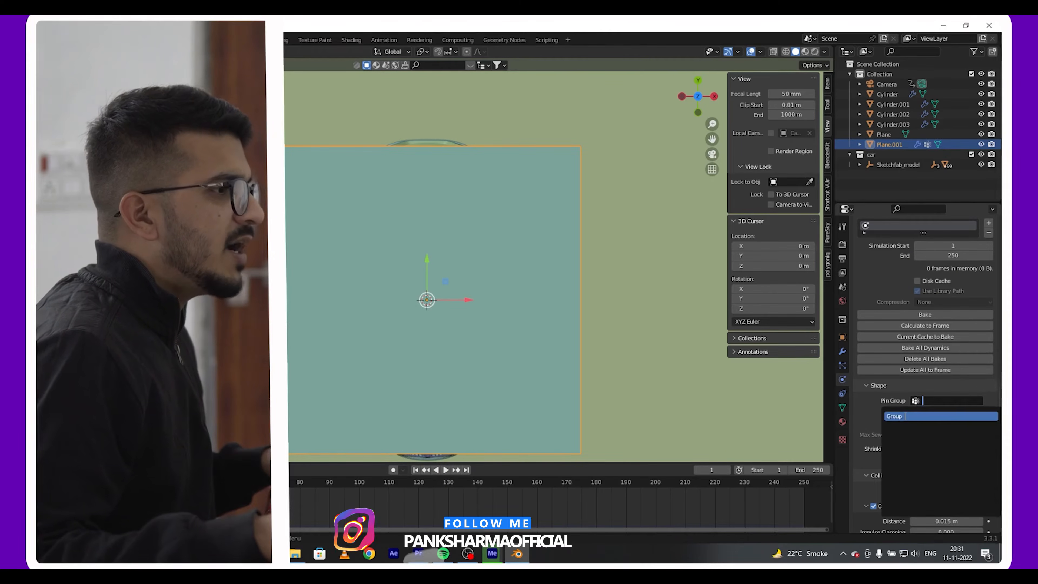
click(883, 417)
scroll(862, 400, up, 2)
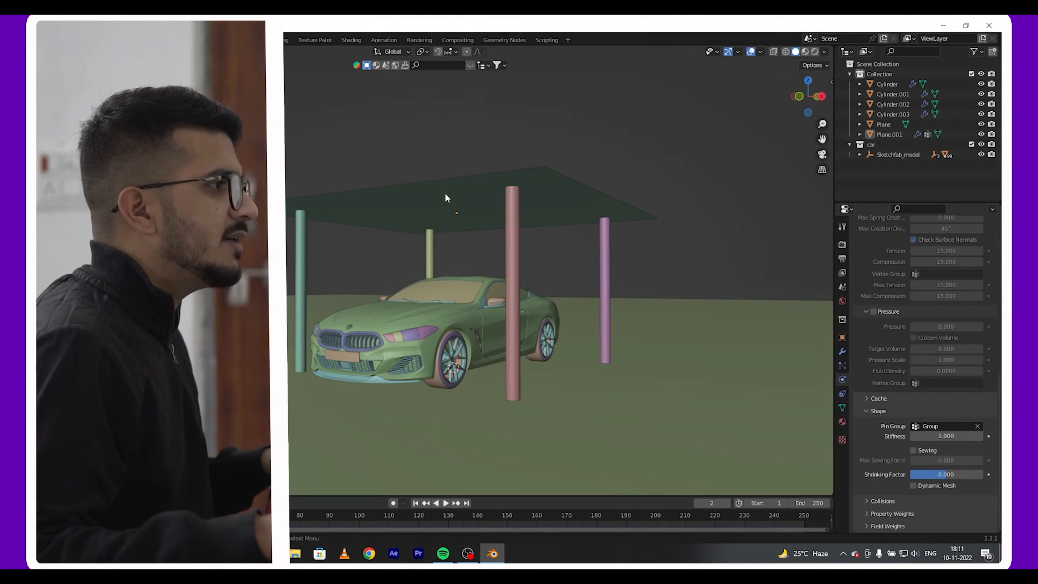
- Shade the cloth plane smooth and play the simulation to check how it drapes over the poles
right_click(445, 194)
click(444, 193)
key(space)
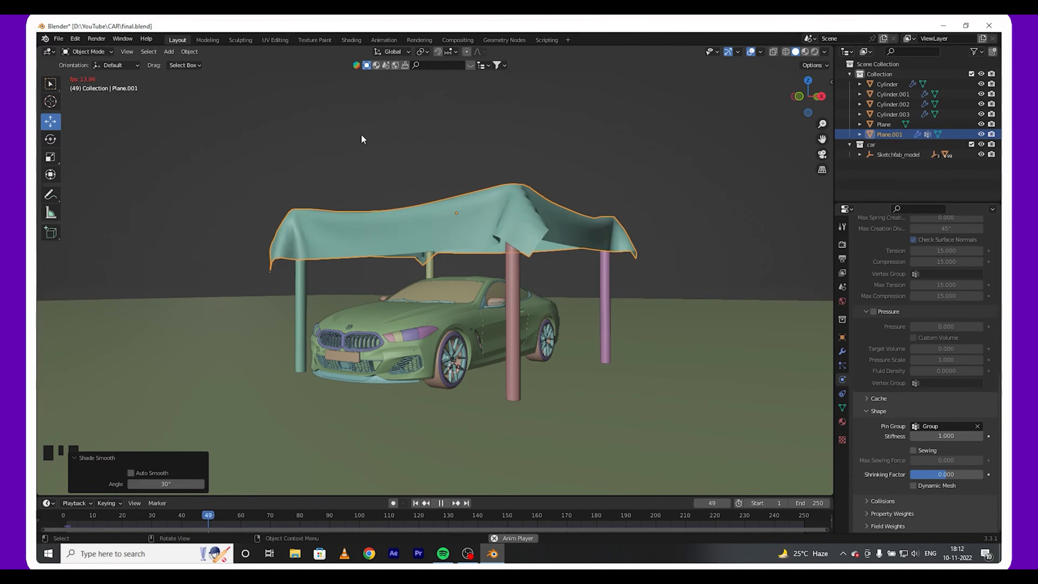
key(space)
middle_drag(591, 174, 558, 184)
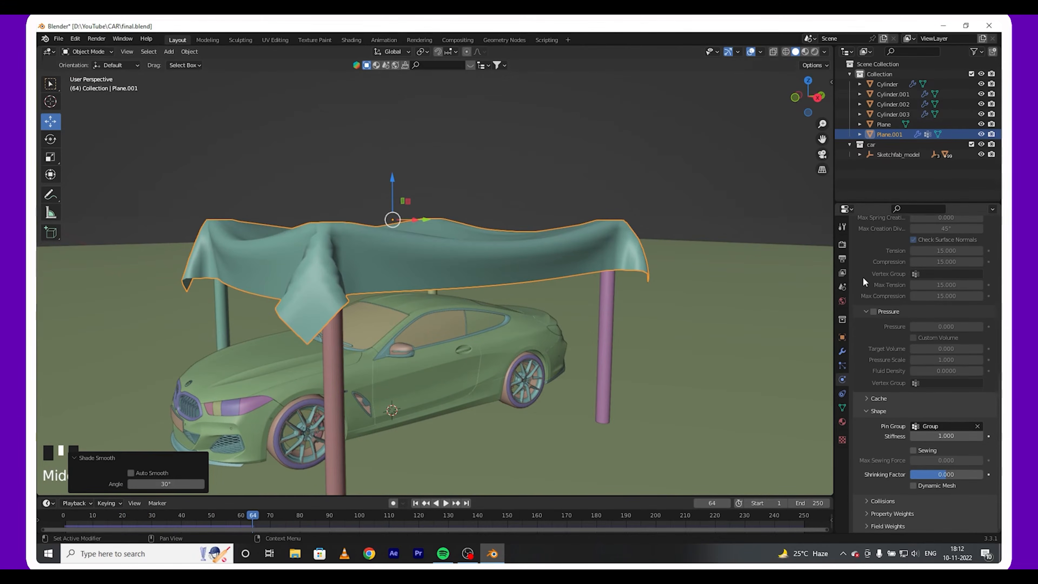
- Set the cloth's Vertex Mass to 2 kg and replay the simulation from the first frame
scroll(863, 276, up, 10)
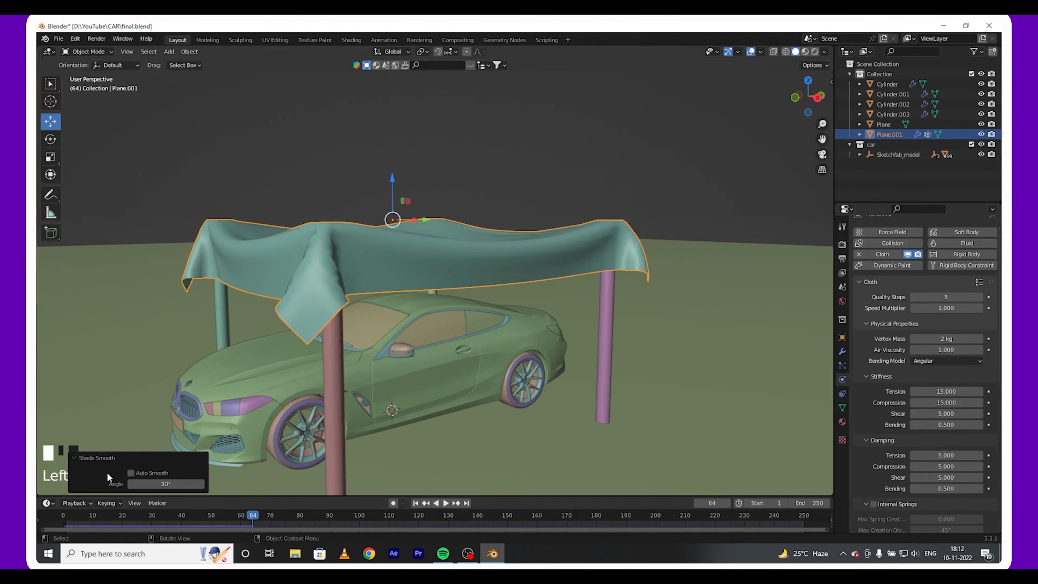
click(66, 517)
key(space)
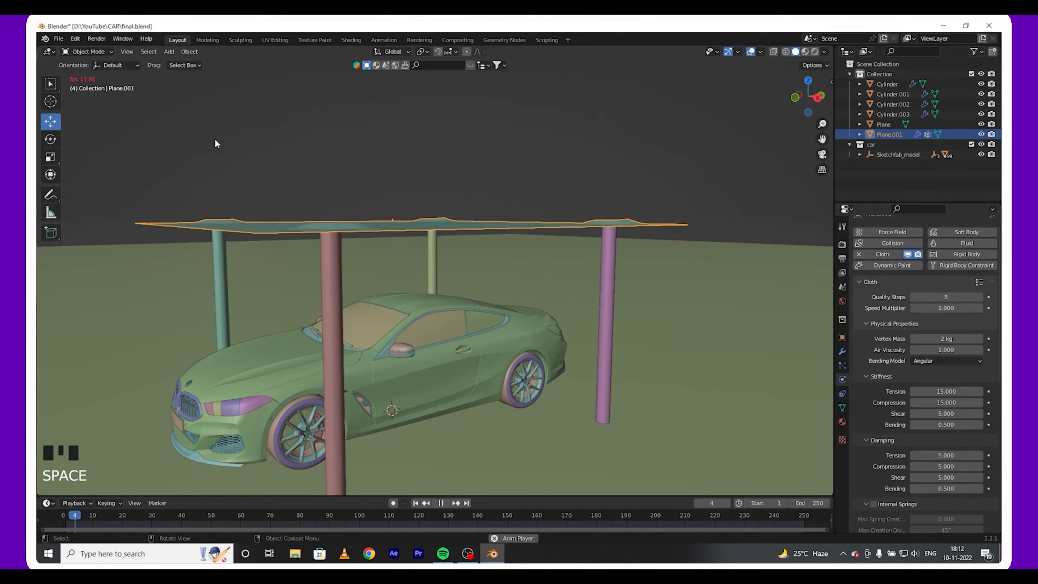
click(236, 110)
middle_drag(524, 179, 556, 181)
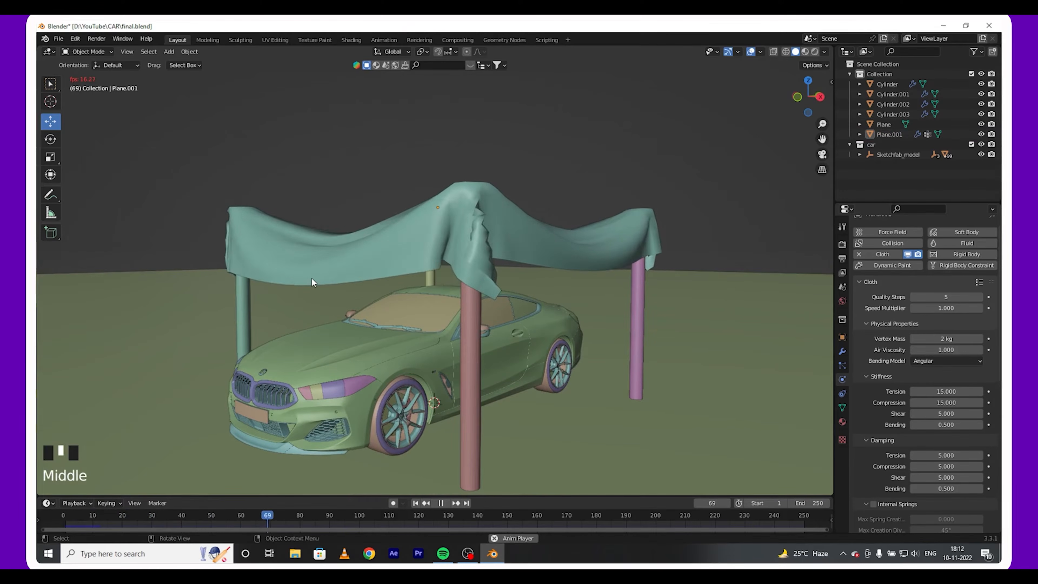
key(space)
- Undo the last action and save the file
click(338, 275)
key(ctrl+z)
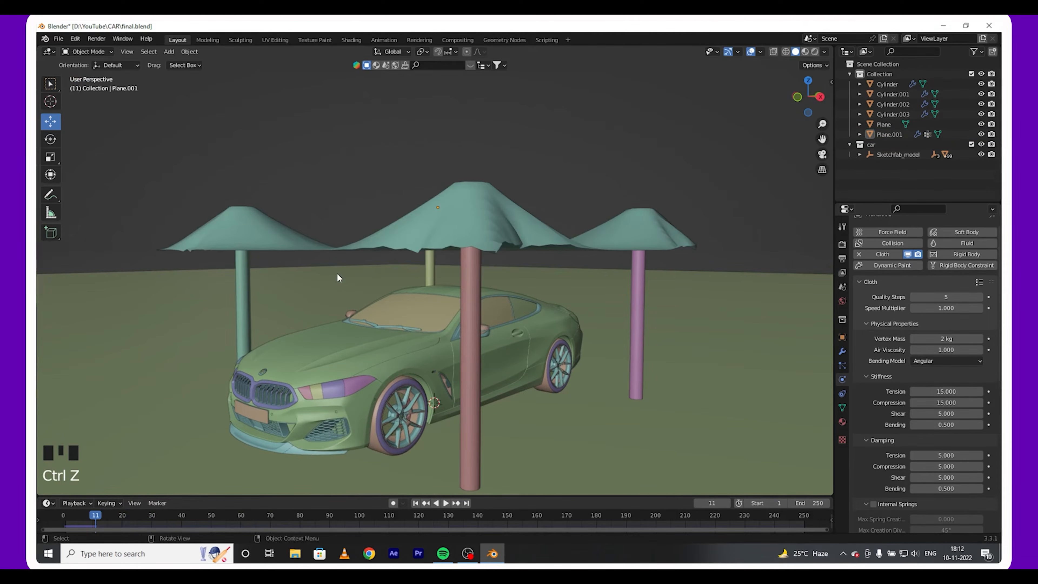
key(ctrl+s)
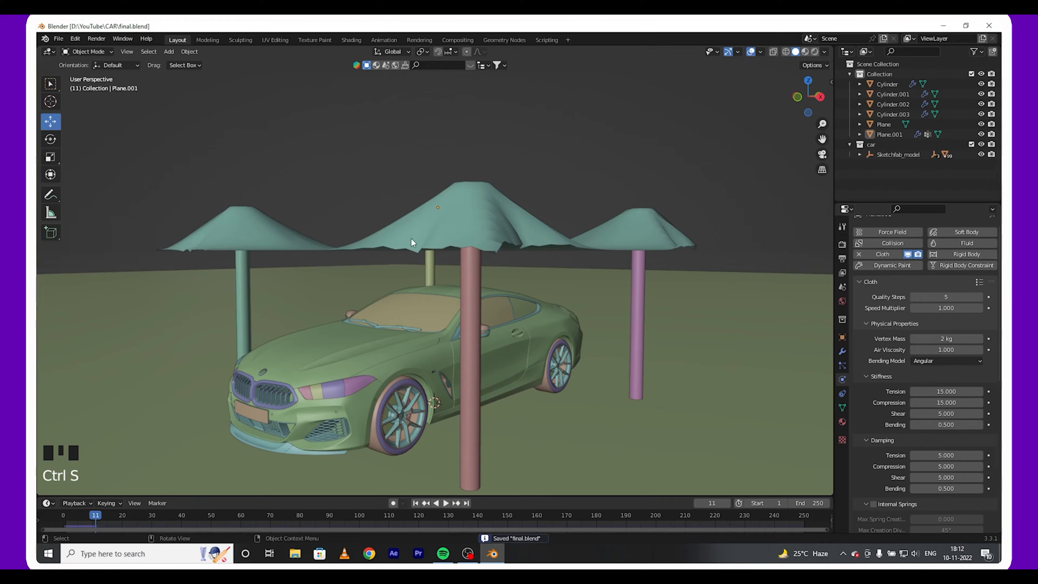
- Return to the first frame and enable Self Collisions in the cloth plane's collision settings
click(68, 516)
click(389, 199)
scroll(875, 437, down, 15)
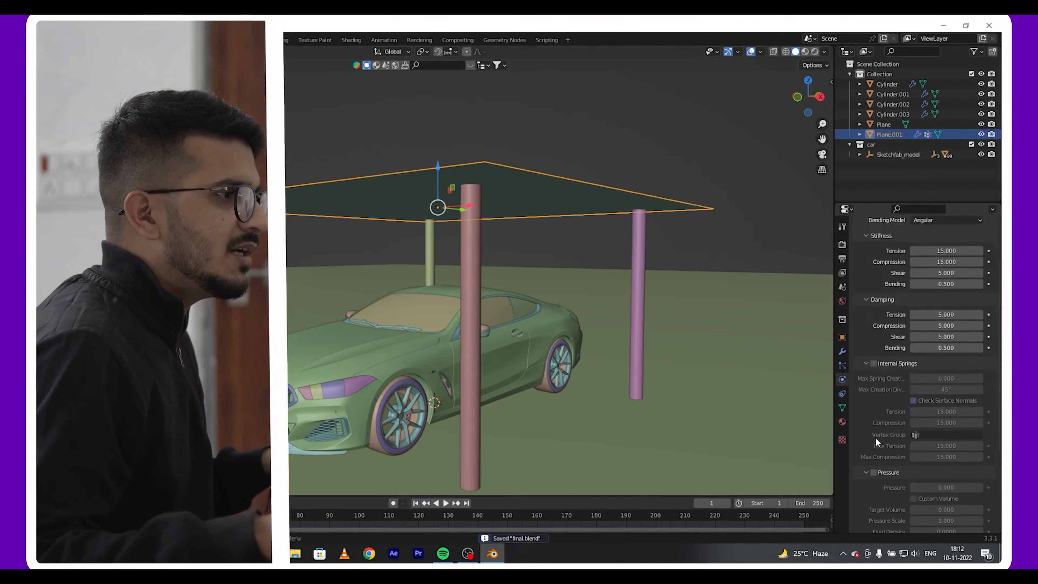
click(866, 501)
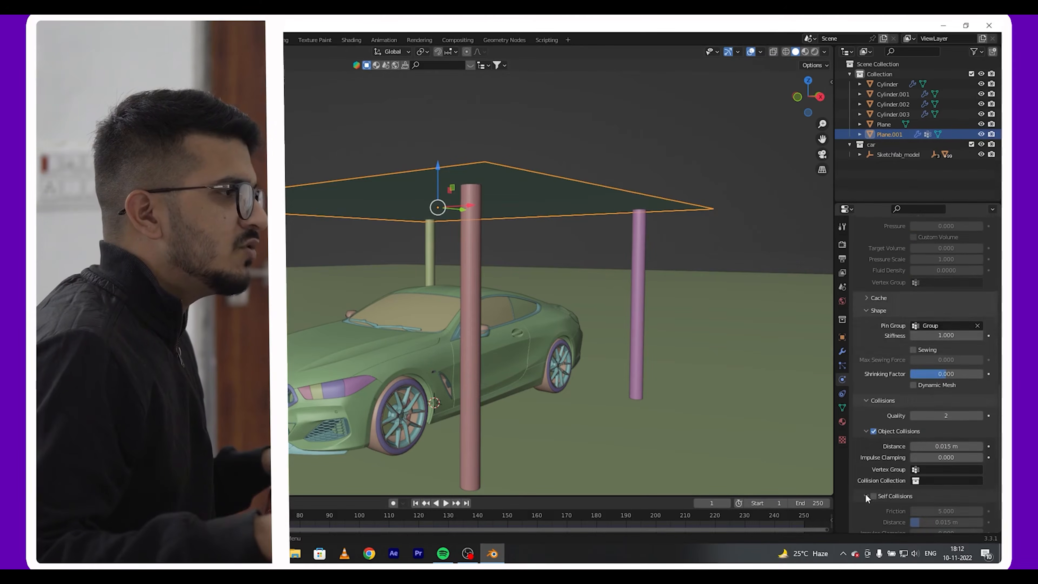
scroll(867, 489, down, 8)
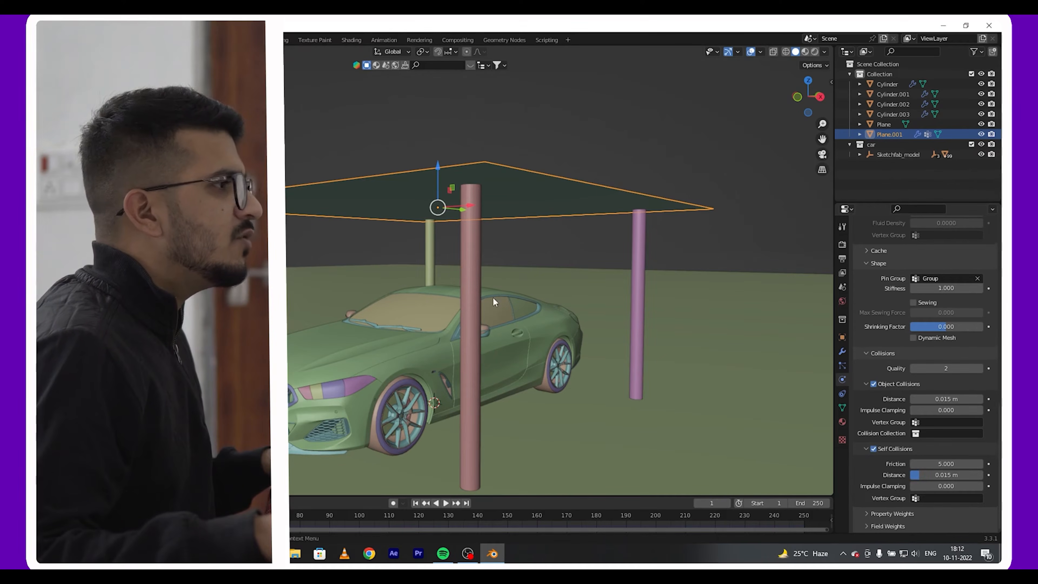
scroll(867, 335, up, 7)
scroll(866, 333, up, 15)
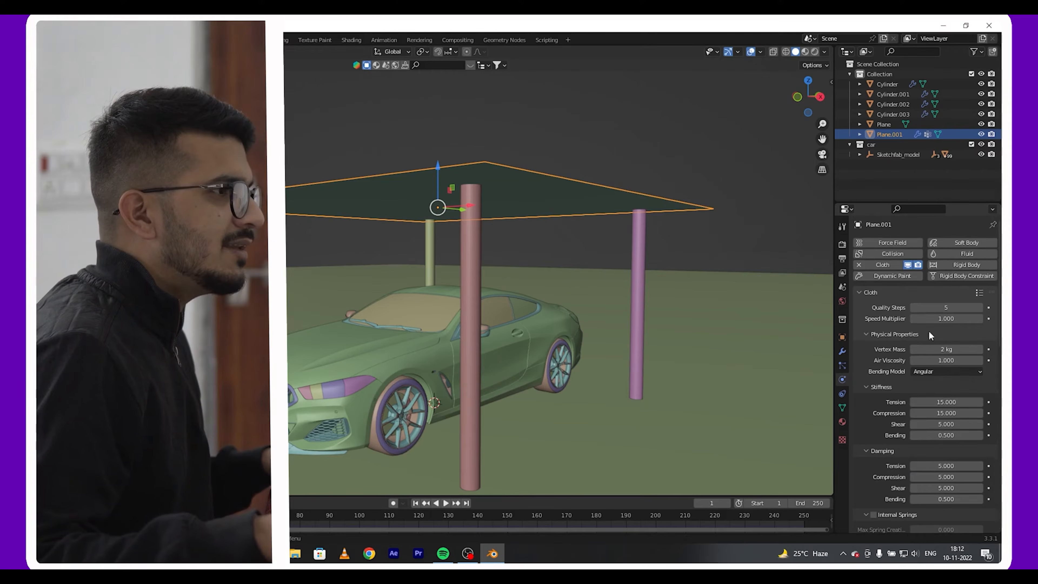
- Set the cloth plane's Quality Steps to 10 and play the simulation to check the drape
click(932, 304)
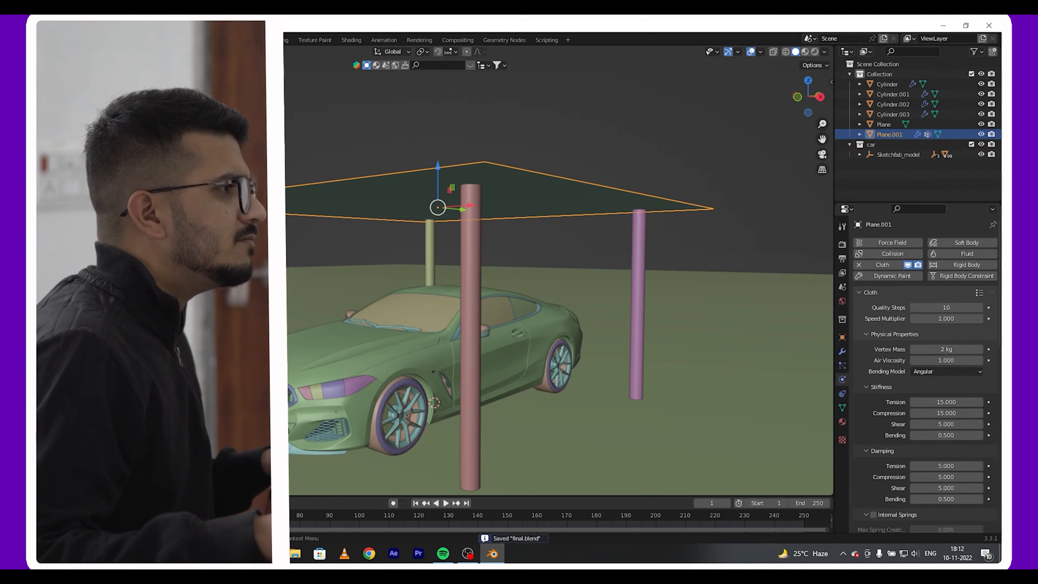
key(space)
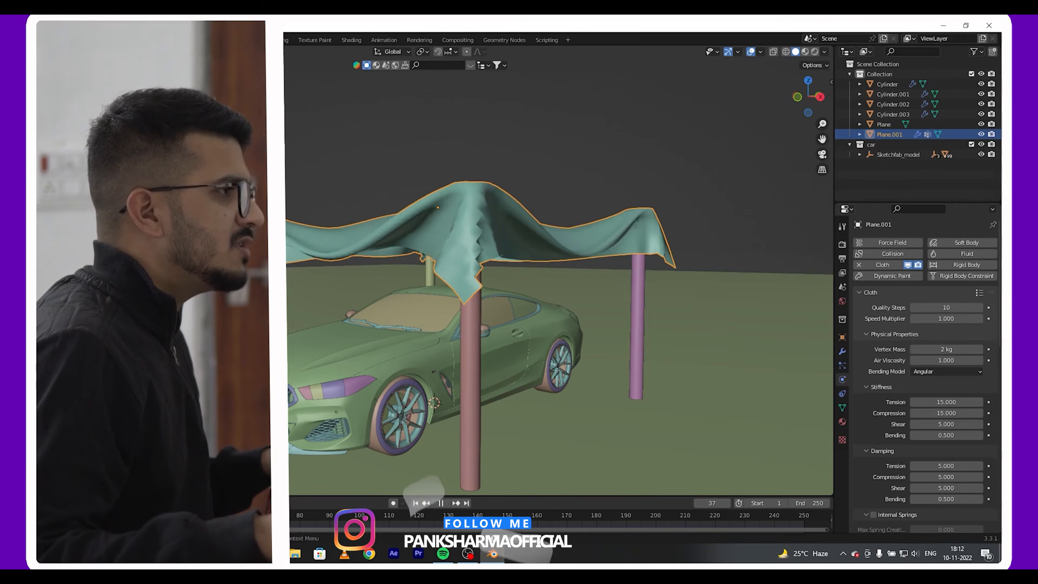
key(space)
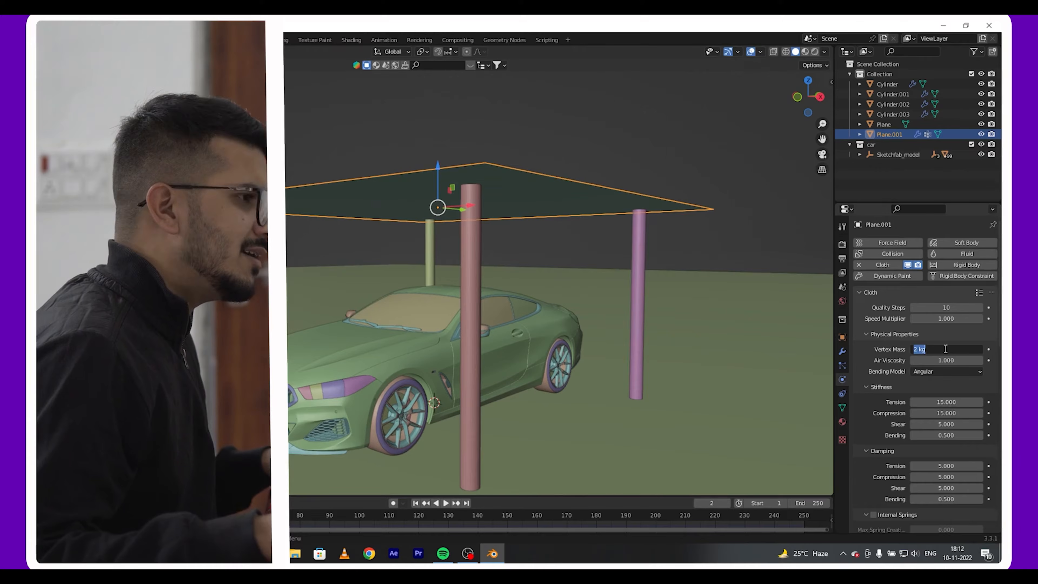
- Set the cloth's Vertex Mass to 0.8 kg and replay the simulation, viewing how it drapes over the poles
key(BackSpace)
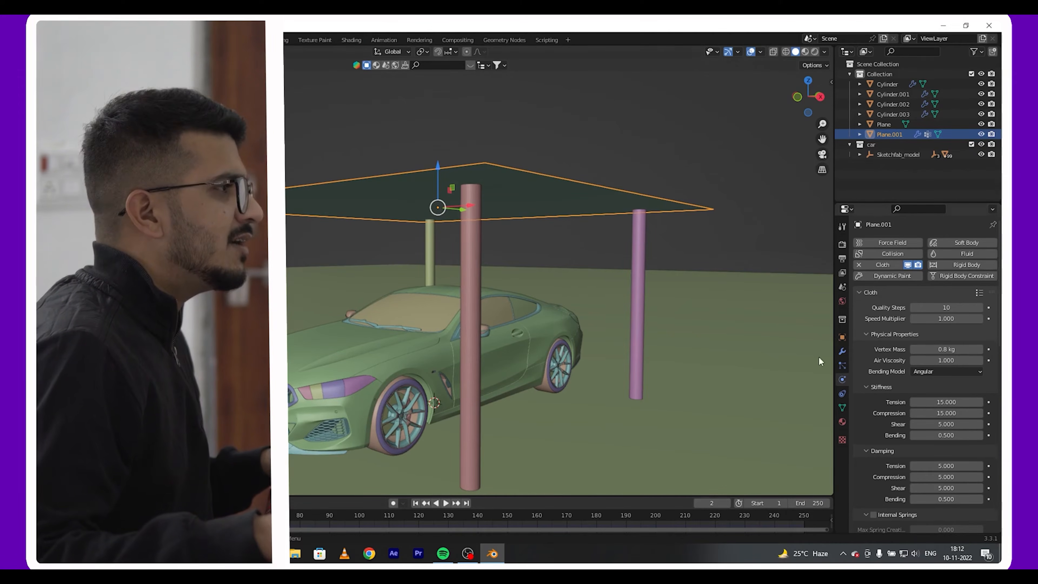
key(space)
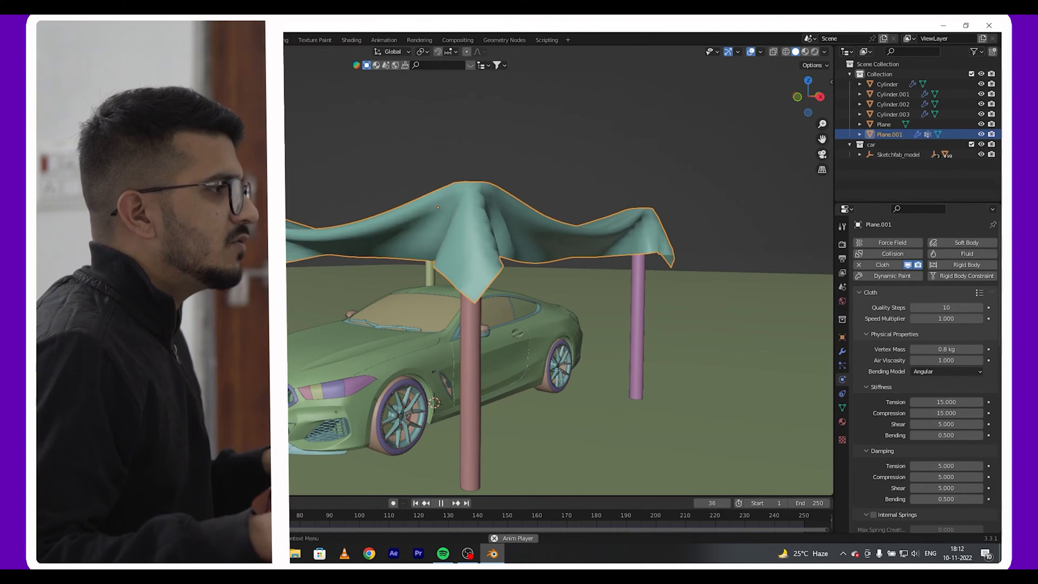
middle_drag(555, 280, 556, 274)
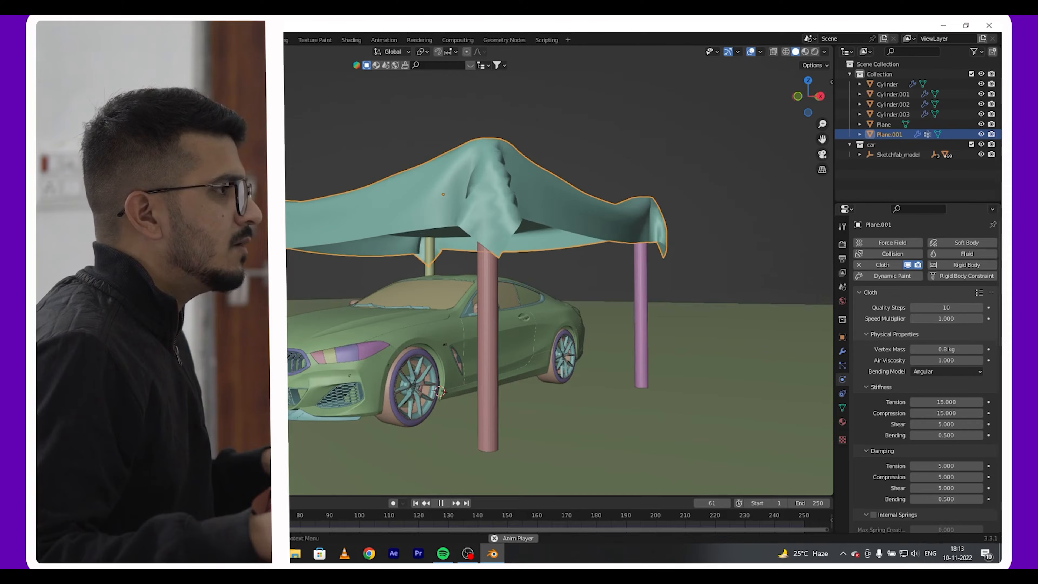
key(space)
- Return to the first frame, save the file, and open the cloth plane for vertex editing in top view
click(65, 514)
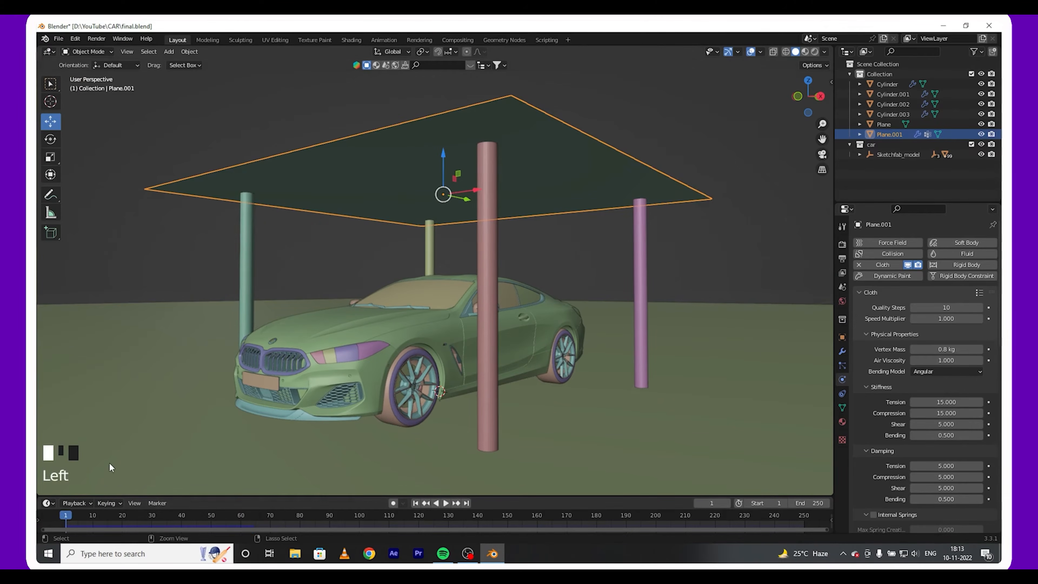
key(ctrl+s)
key(KP_7)
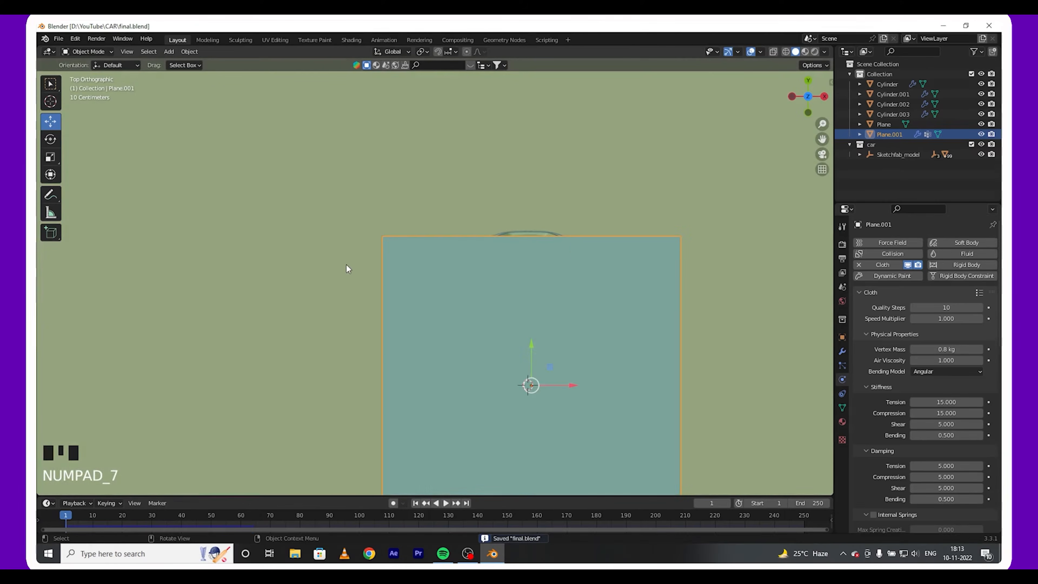
scroll(346, 265, down, 3)
drag(822, 140, 711, 187)
scroll(466, 302, up, 1)
key(Tab)
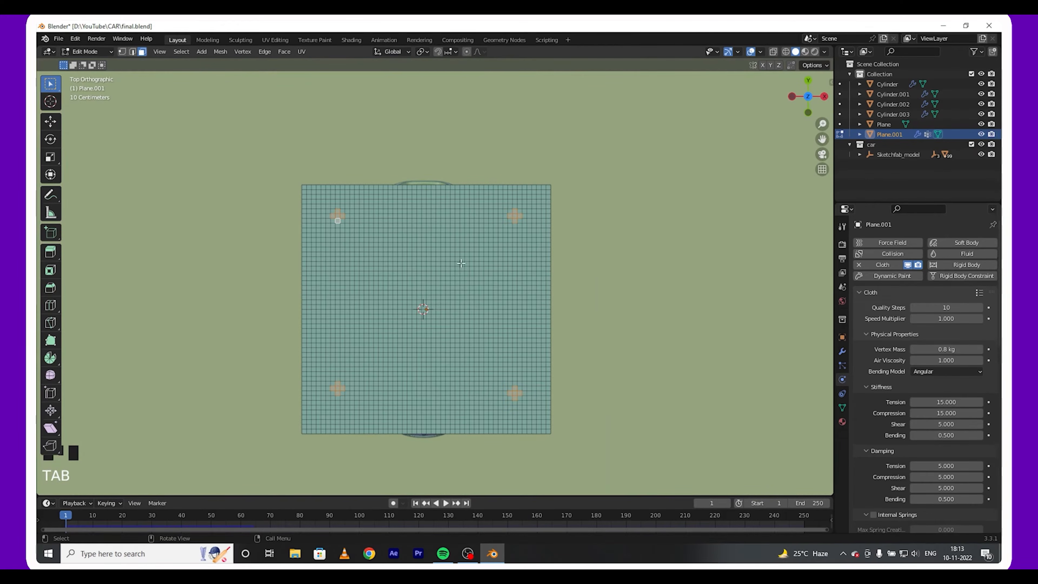
scroll(483, 302, up, 2)
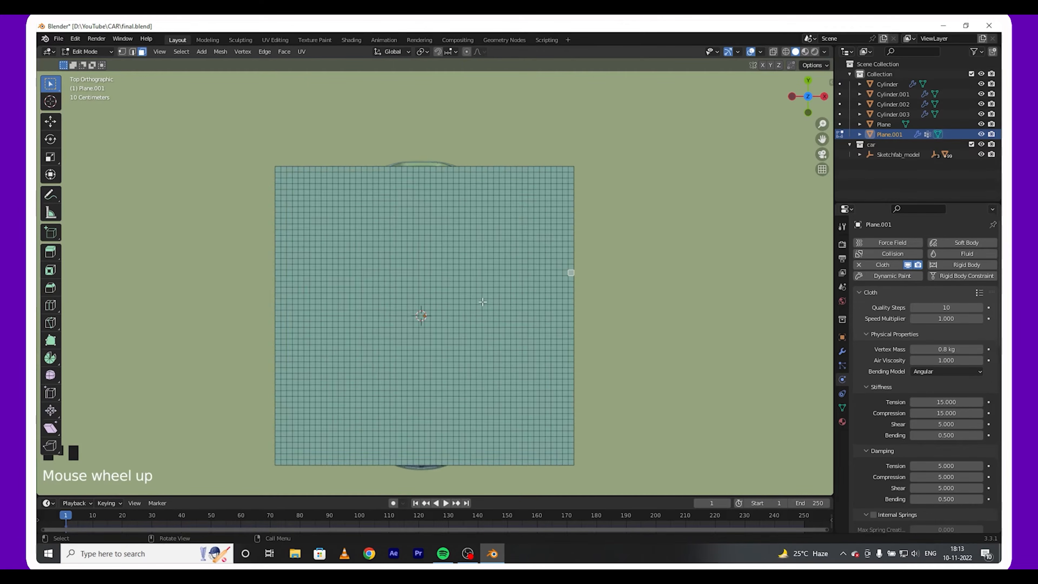
click(122, 51)
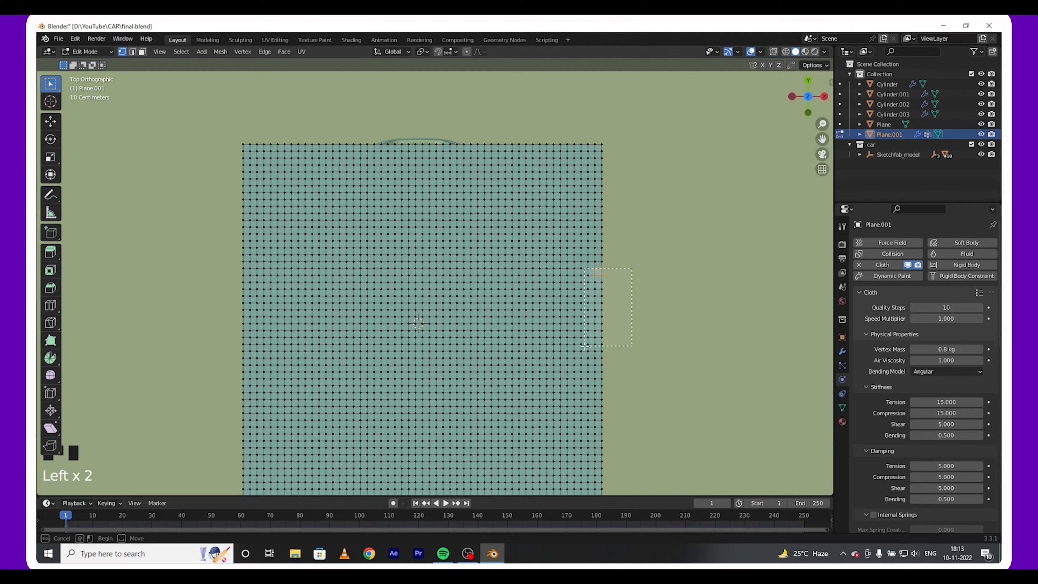
- Cut a stepped notch into the middle of the cloth's +X side edge by deleting two overlapping patches of vertices
drag(584, 346, 584, 346)
shift+drag(569, 298, 585, 316)
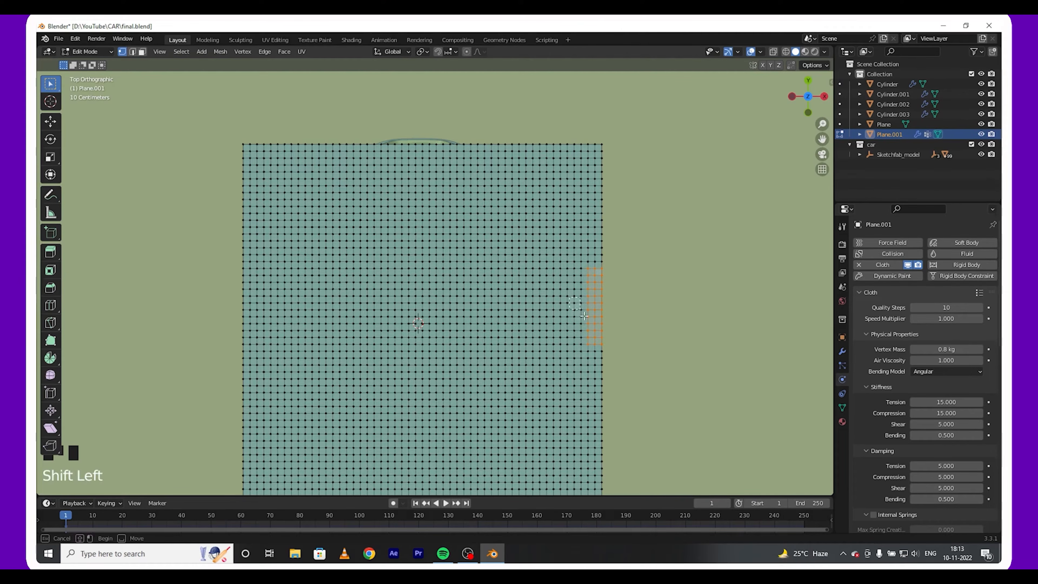
key(Delete)
click(595, 330)
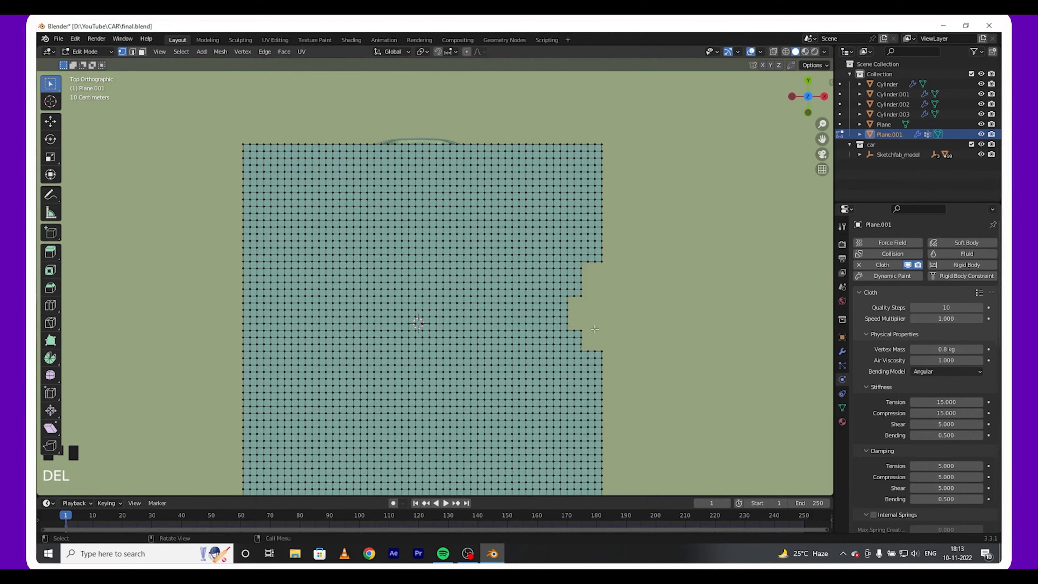
- Cut an uneven notch into the cloth's edge above the car's front by deleting several patches of vertices
scroll(776, 180, down, 1)
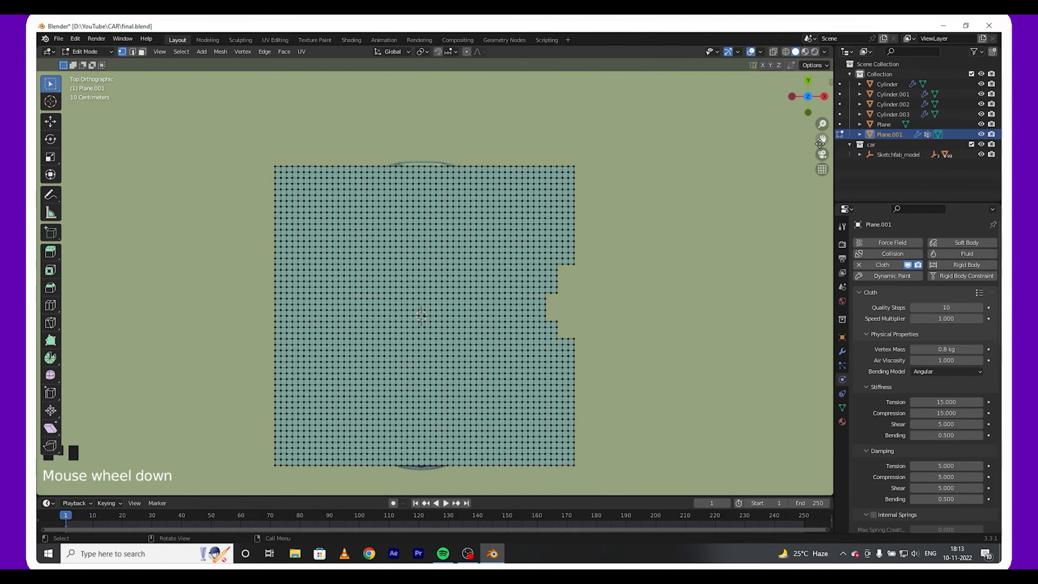
drag(820, 143, 833, 63)
drag(400, 370, 413, 389)
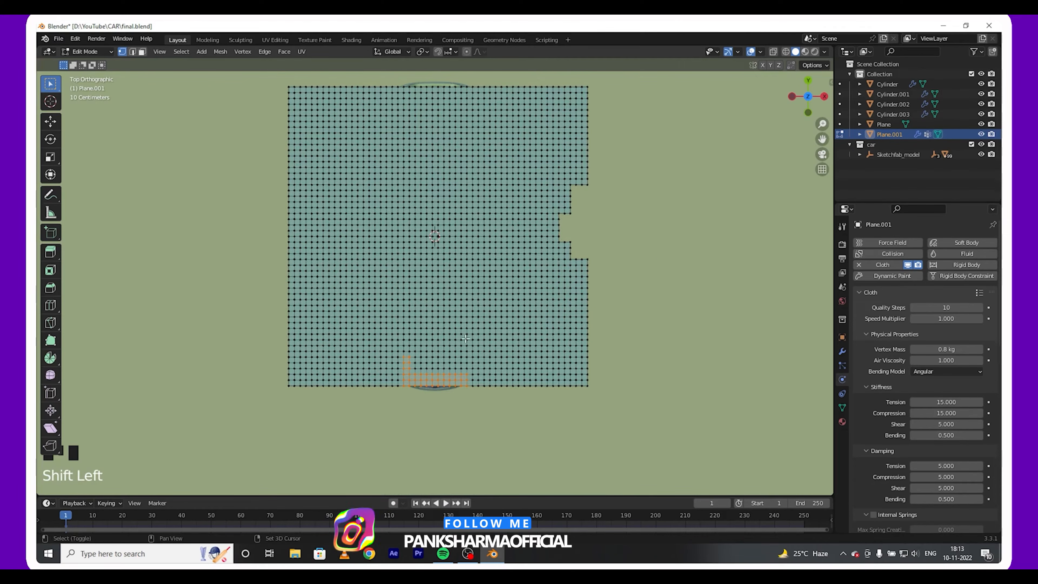
shift+drag(465, 338, 483, 372)
key(Delete)
click(449, 364)
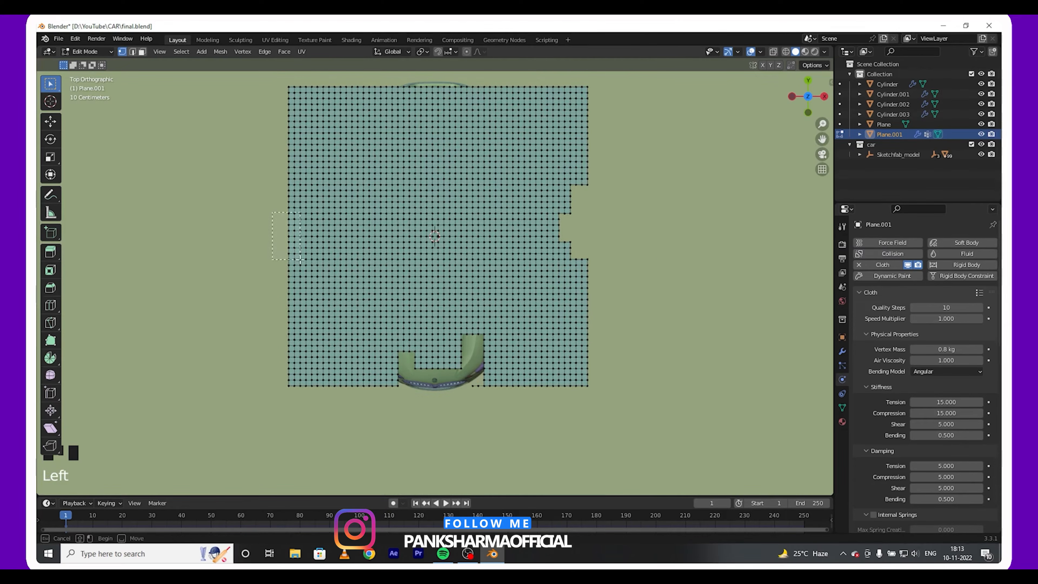
- Delete several patches of vertices along the cloth's -X side edge to make it look torn
shift+drag(300, 259, 301, 260)
key(Delete)
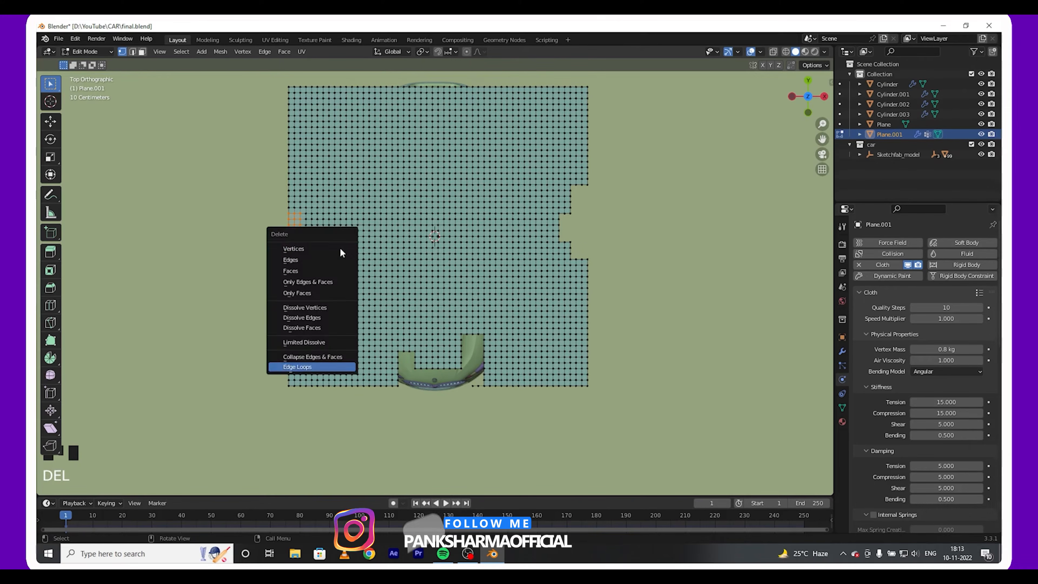
click(293, 248)
- Cut an irregular hole in the middle of the cloth by deleting overlapping patches of vertices
drag(409, 196, 455, 229)
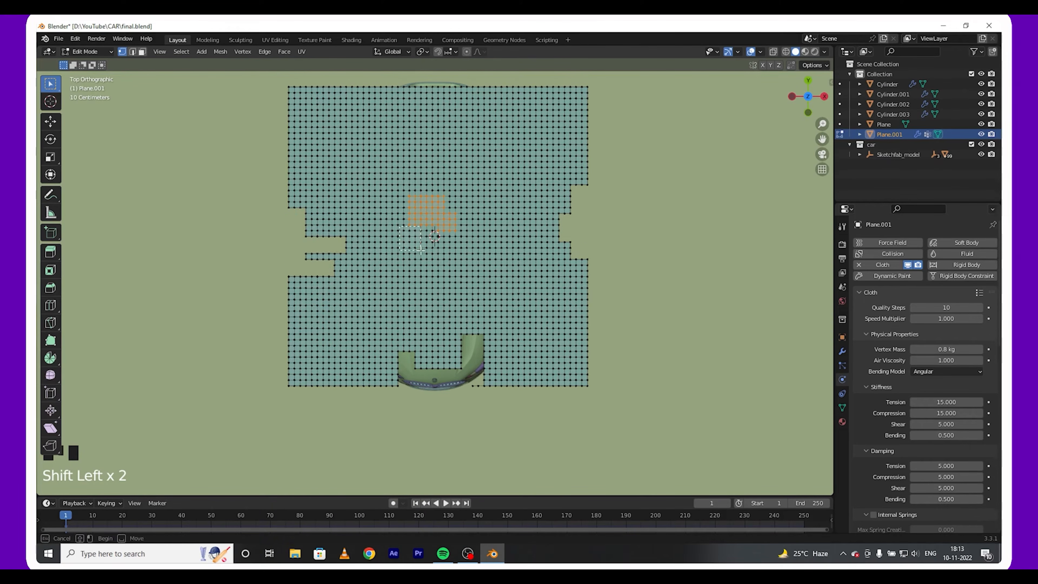
drag(463, 196, 463, 193)
key(Delete)
click(463, 192)
- Delete vertex patches at the cloth's edge above the car's rear and at its four corners
key(Delete)
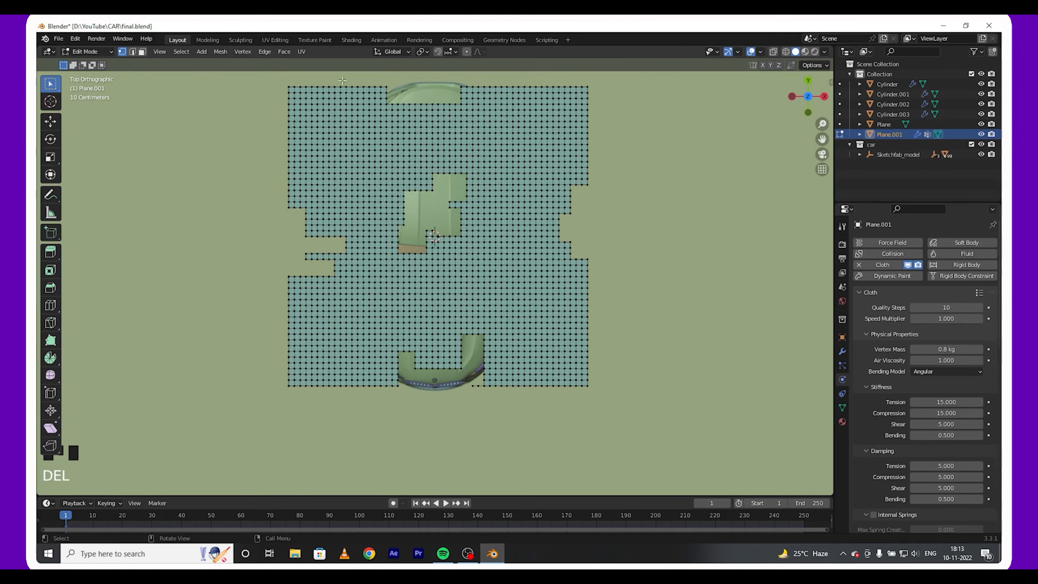
click(305, 95)
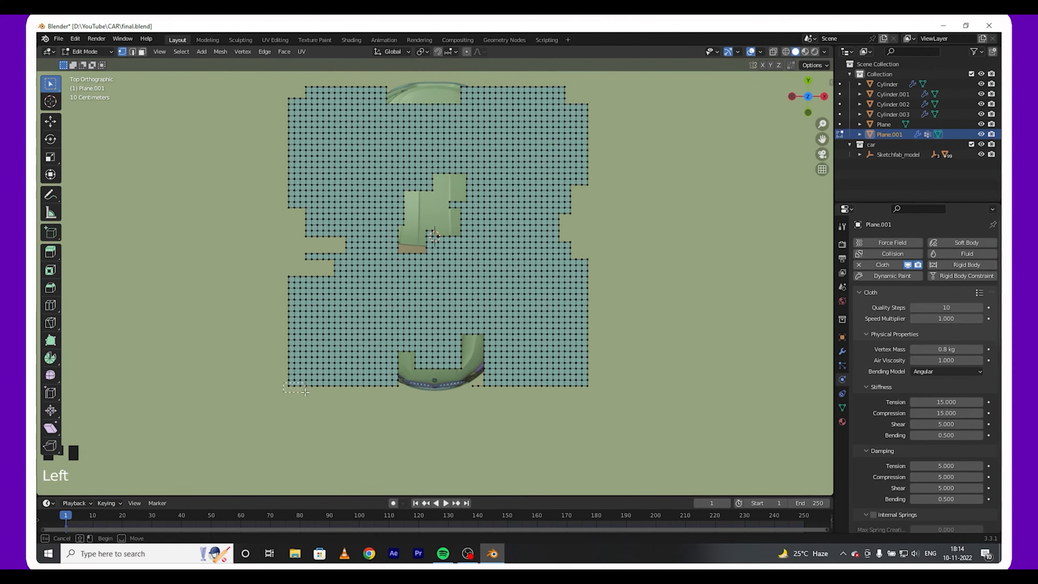
drag(305, 392, 305, 392)
shift+drag(285, 366, 305, 383)
key(Delete)
click(608, 391)
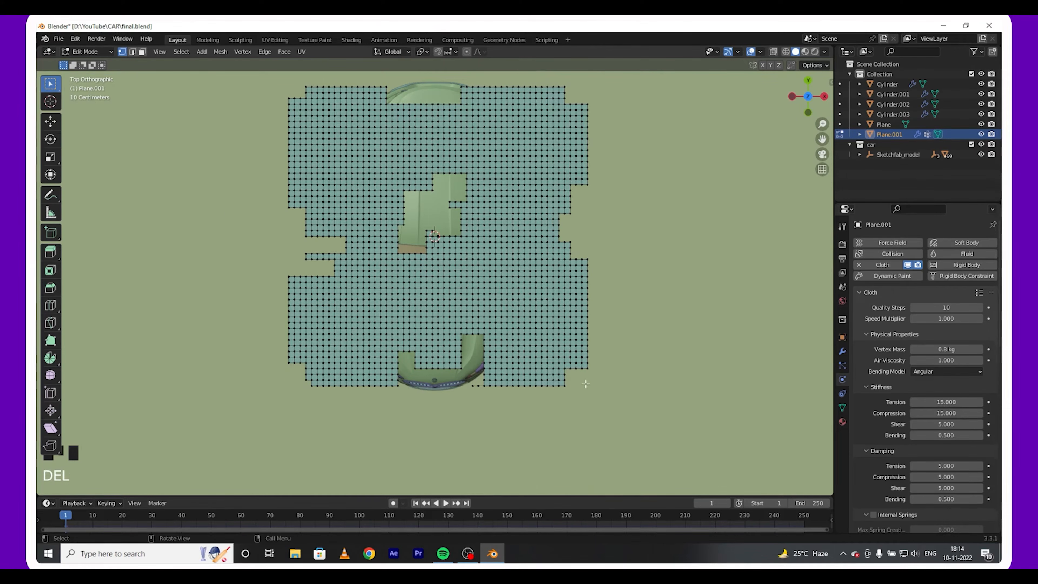
- Return to Object Mode, play the simulation to check the torn cloth on the poles, and save the file
key(Tab)
middle_drag(608, 391, 573, 308)
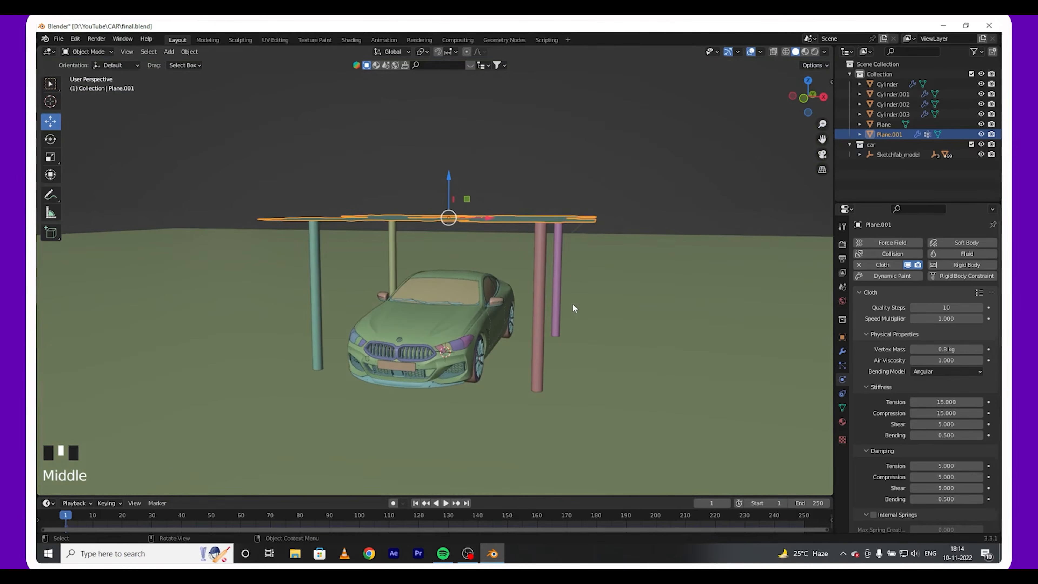
click(599, 130)
middle_drag(528, 282, 470, 312)
key(space)
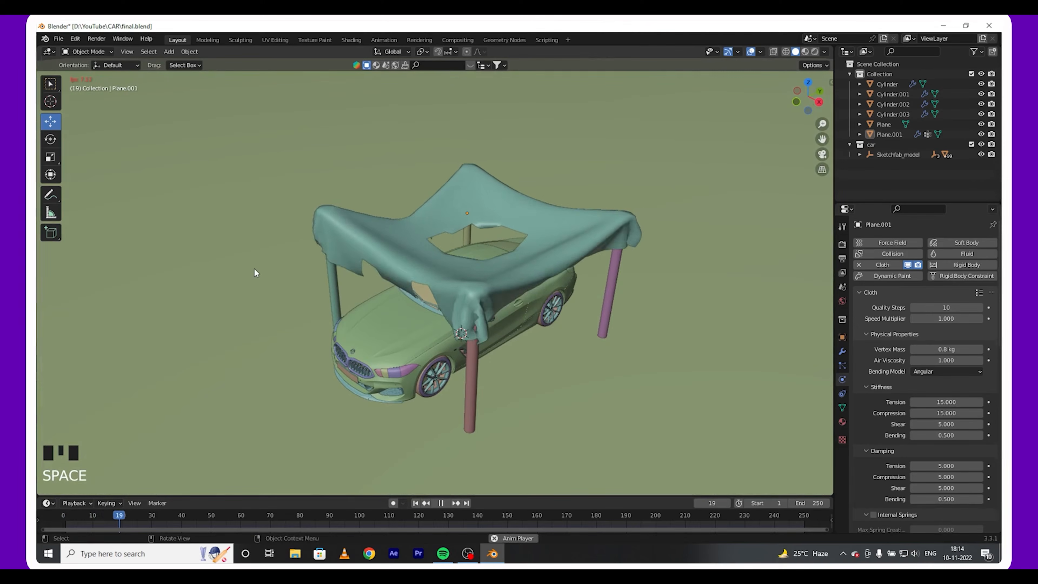
middle_drag(540, 301, 574, 299)
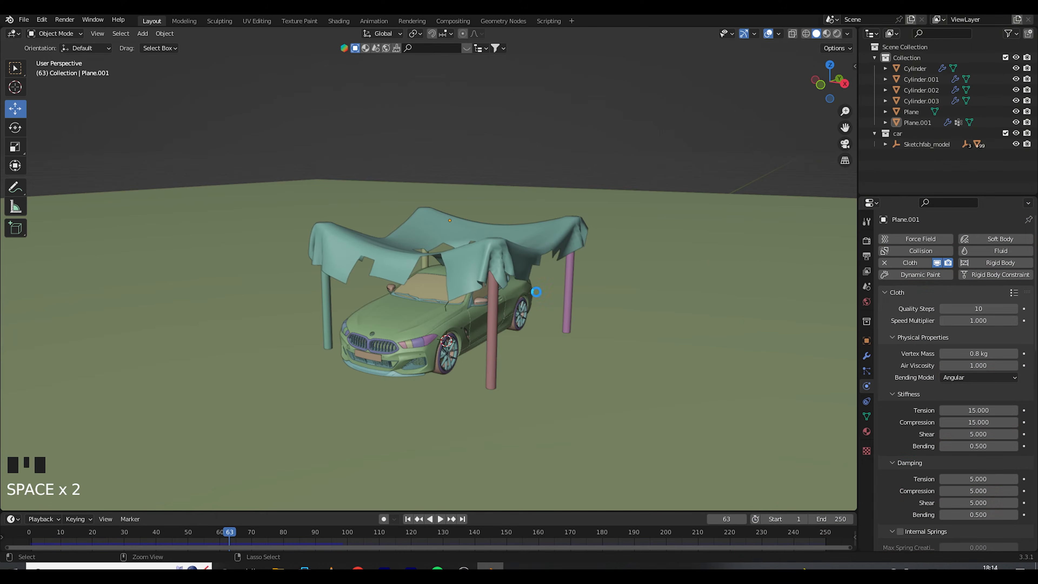
key(ctrl+s)
- Add a Wind force field and raise it about 2.6 m along Z, above the cloth
key(shift+a)
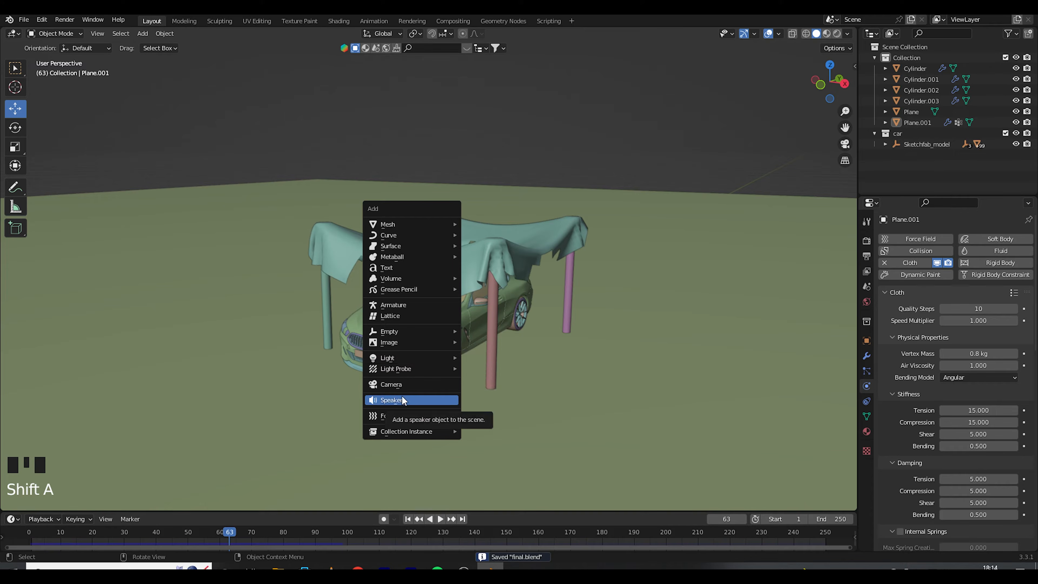
mouse_move(440, 416)
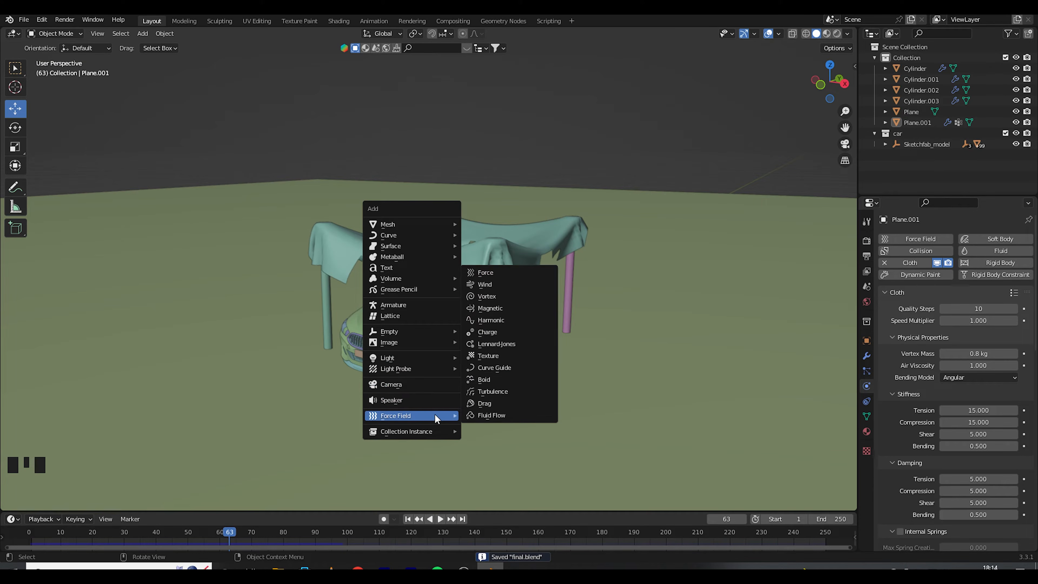
click(494, 285)
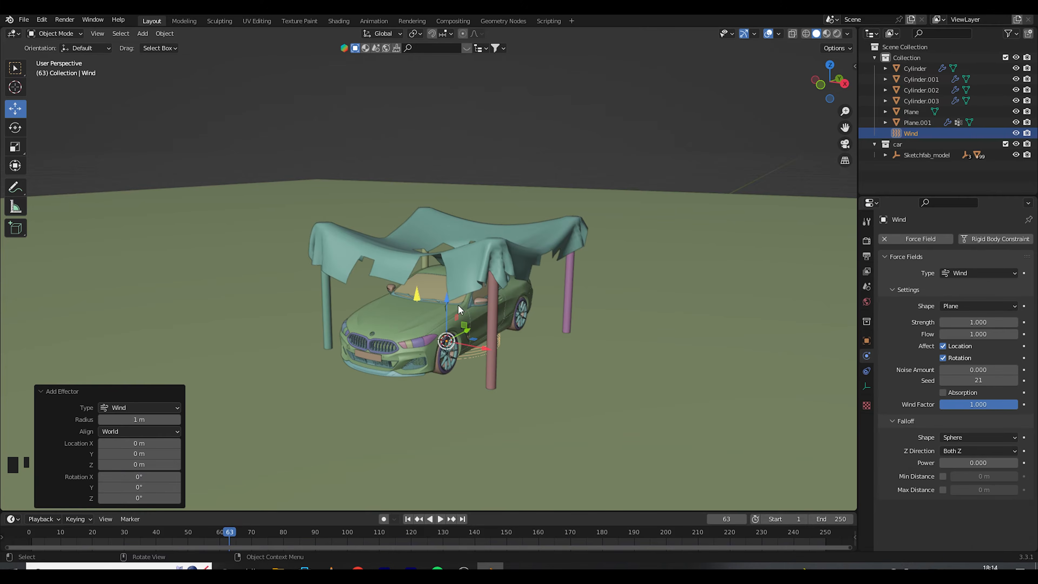
drag(460, 310, 460, 169)
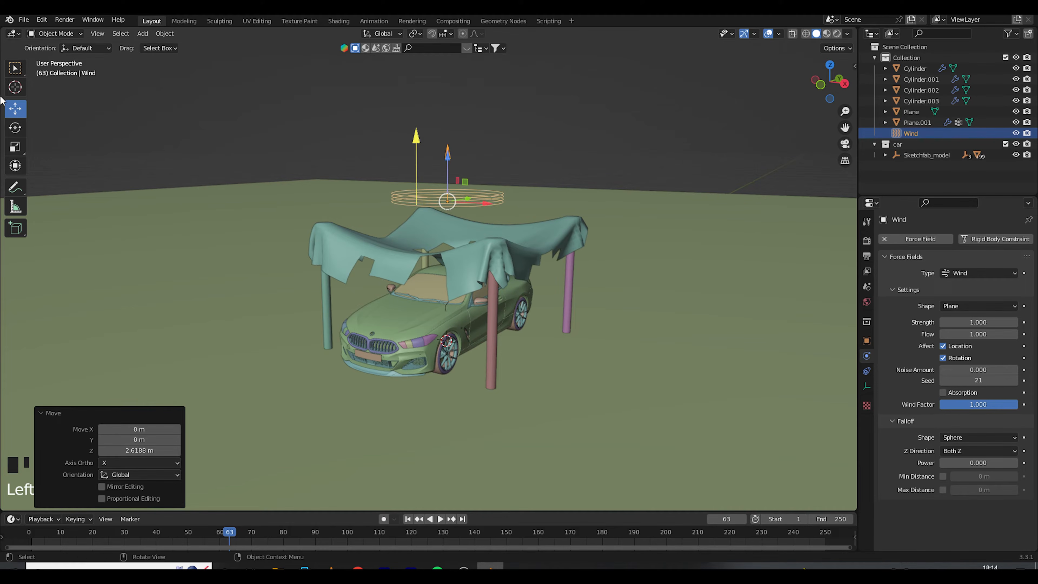
- Rotate the wind force field 90° about Z and 90° about X so it blows horizontally
click(19, 129)
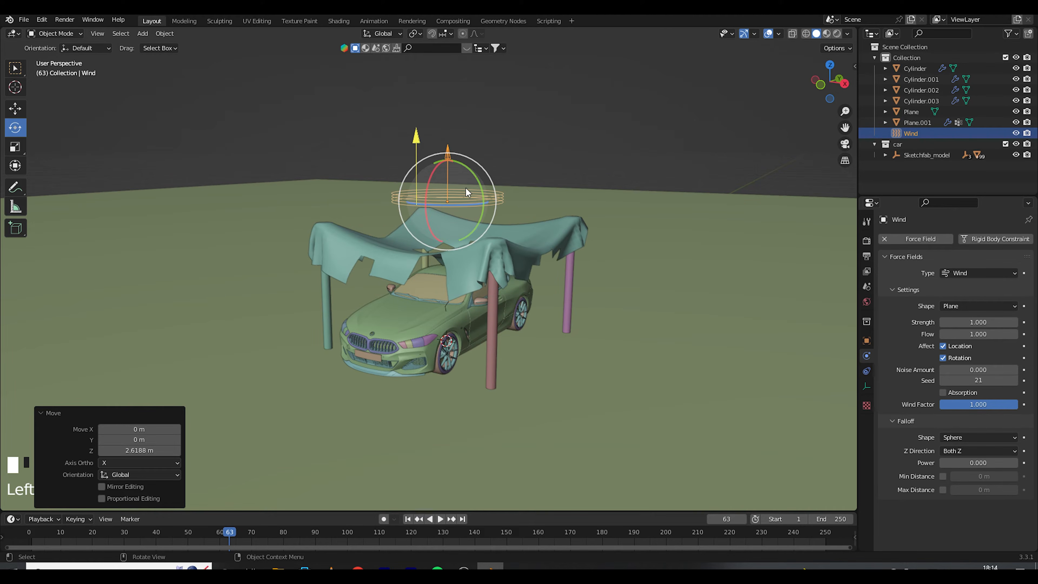
middle_drag(485, 201, 408, 247)
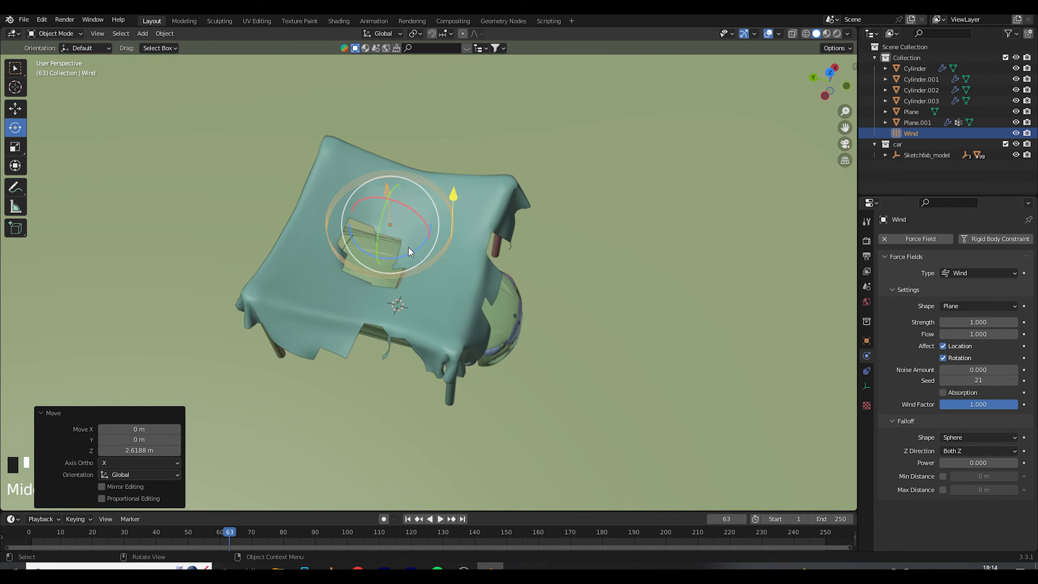
key(r)
click(474, 272)
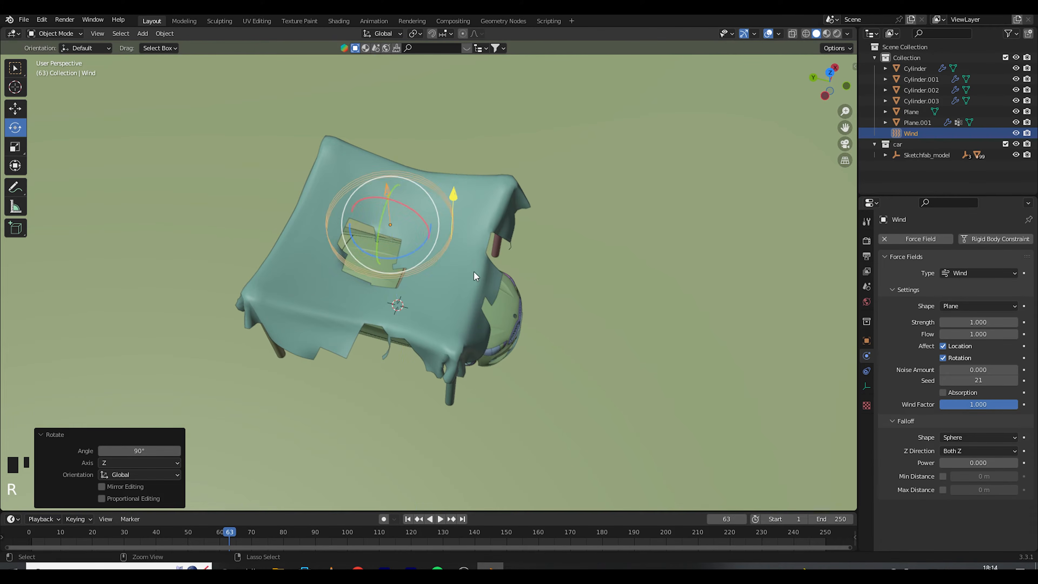
middle_drag(474, 271, 416, 237)
text(rx90)
key(Return)
- Move the wind force field far behind the car and shift it about 2.5 m along X
click(15, 109)
middle_drag(297, 300, 192, 276)
drag(487, 203, 816, 167)
- Rotate the wind force field about -15° around Z in top view to aim it at the cloth
key(KP_7)
scroll(776, 222, down, 3)
shift+middle_drag(776, 222, 799, 380)
click(15, 127)
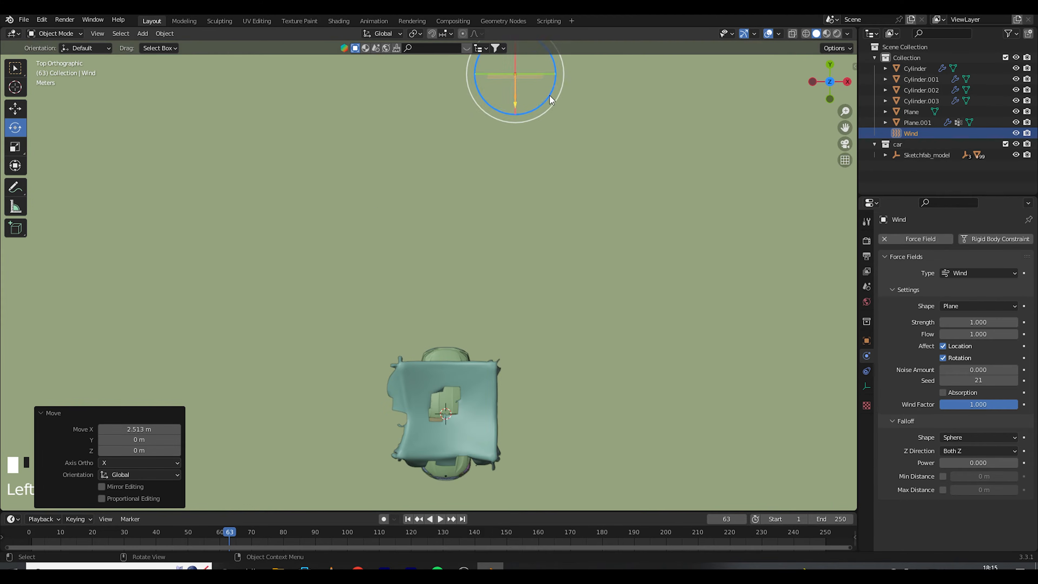
drag(552, 100, 544, 109)
- Set the wind force field's Strength to 200 and Flow to 10, and save the file
middle_drag(544, 163, 506, 96)
click(960, 321)
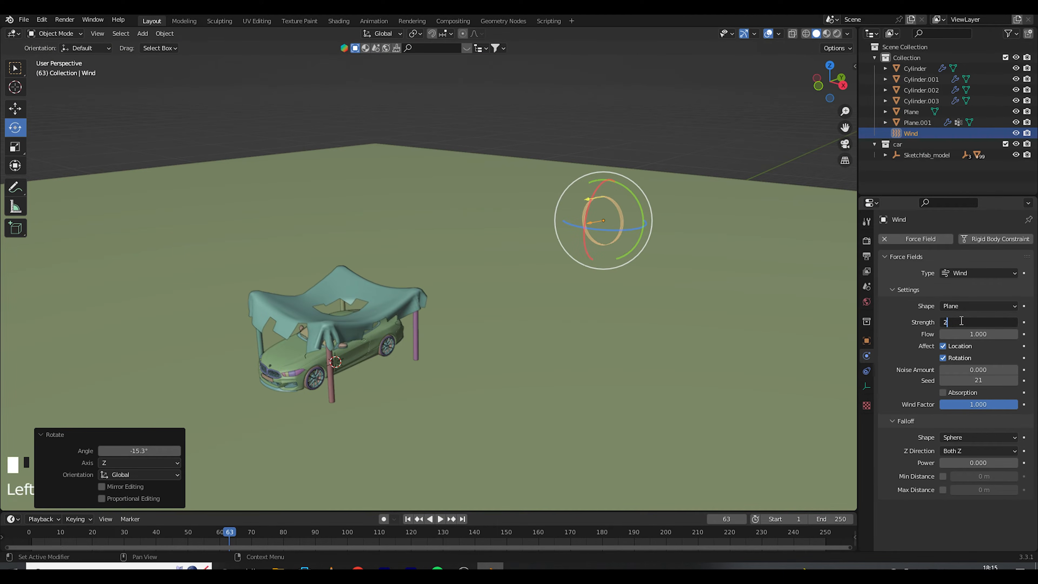
key(Return)
click(970, 332)
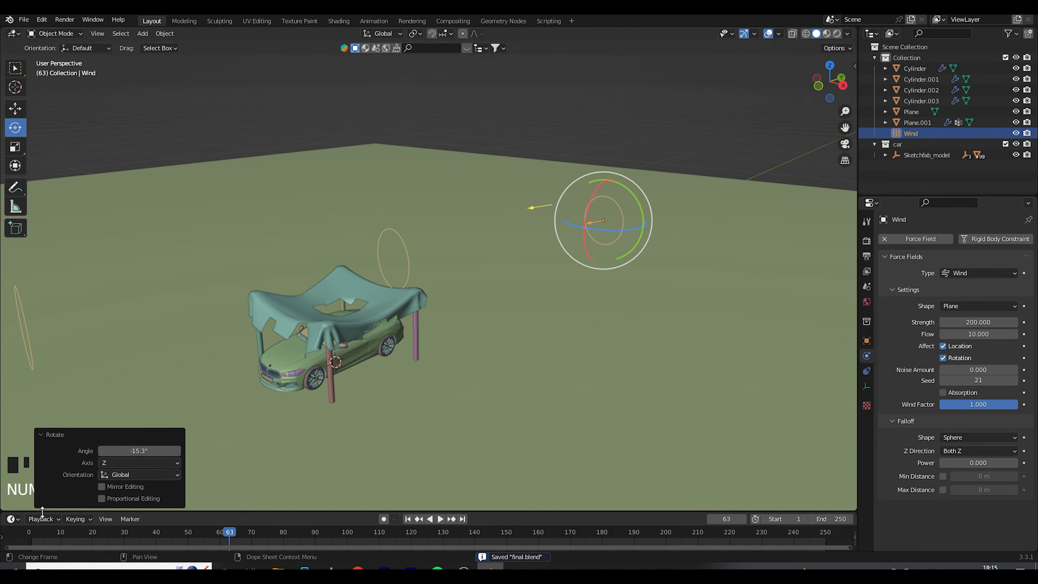
- Play the simulation from the start and inspect how the wind moves the torn cloth over the car
click(31, 532)
click(167, 107)
middle_drag(433, 348, 475, 329)
key(space)
scroll(463, 367, up, 3)
middle_drag(463, 366, 448, 349)
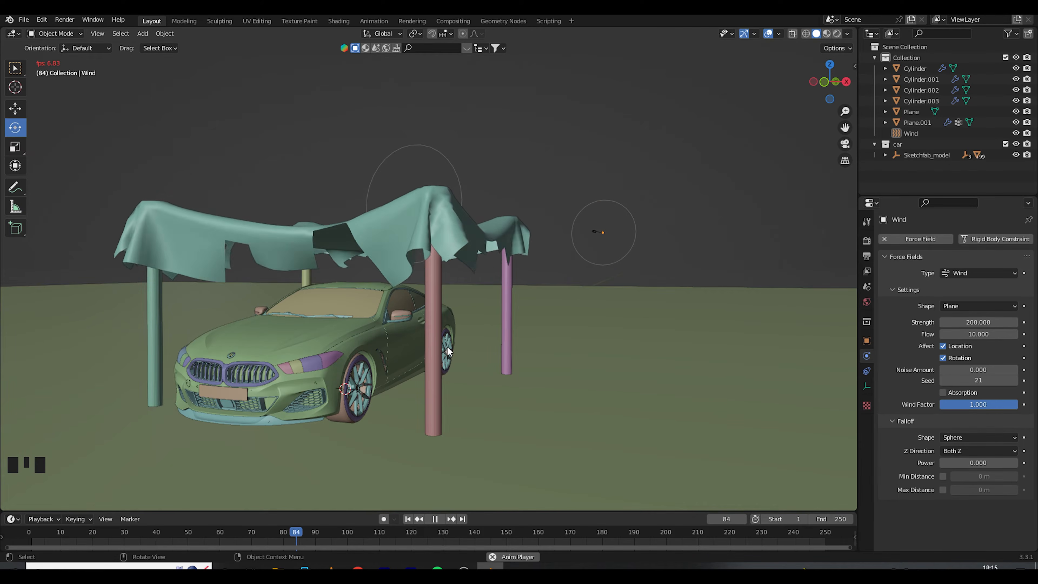
- Set the wind force field's Strength to 1000 and replay the simulation from the start to check the cloth
key(space)
click(958, 323)
click(963, 334)
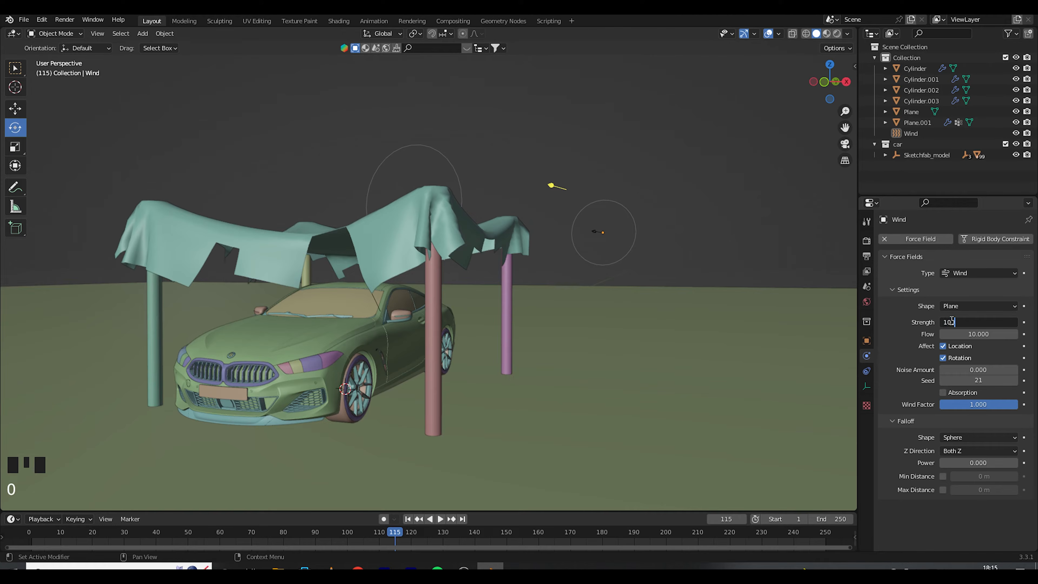
key(Return)
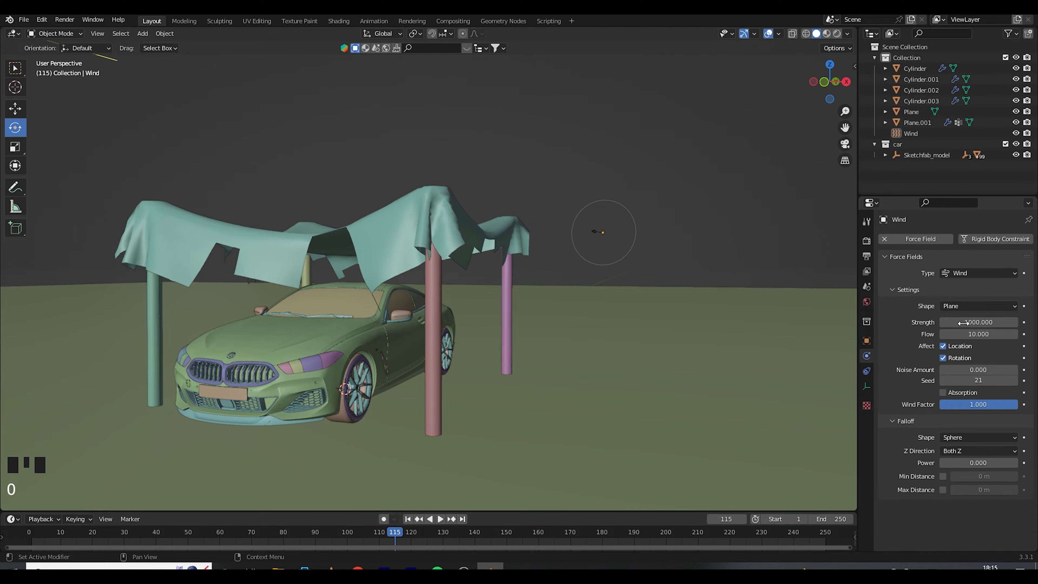
click(32, 534)
key(space)
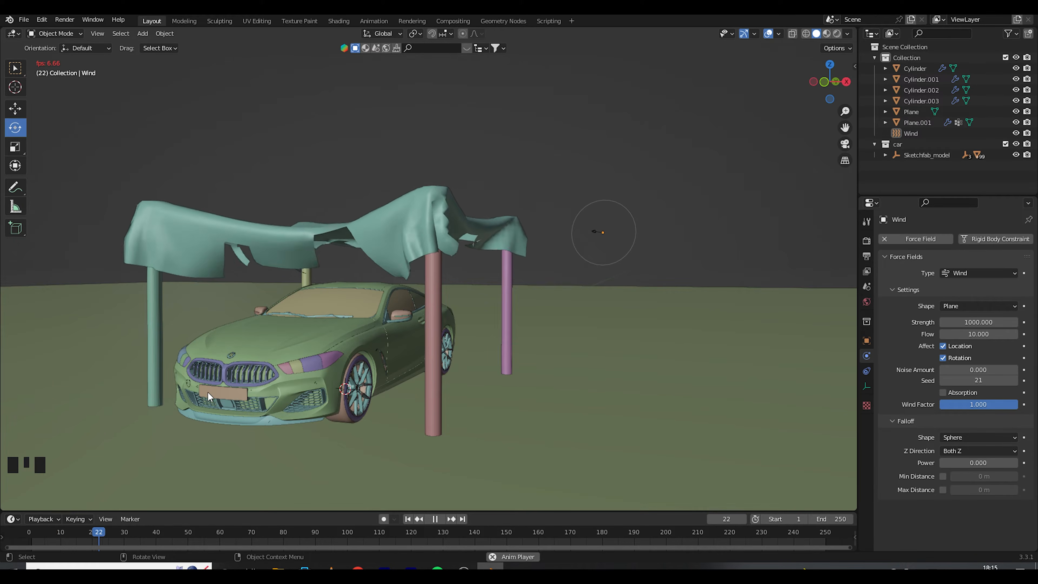
middle_click(350, 379)
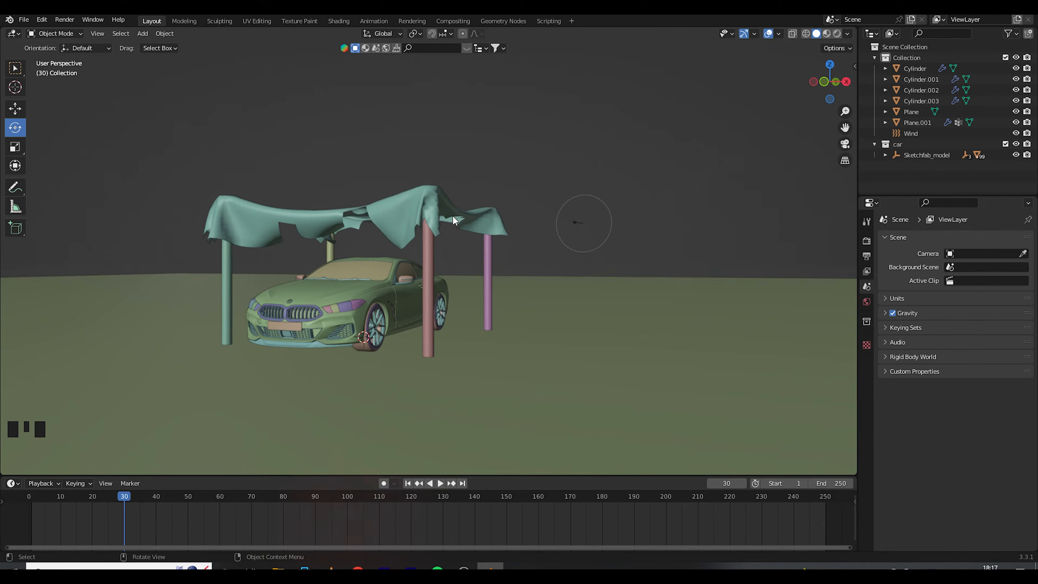
- Bake all dynamics from the torn cloth's simulation cache and save the file
click(253, 213)
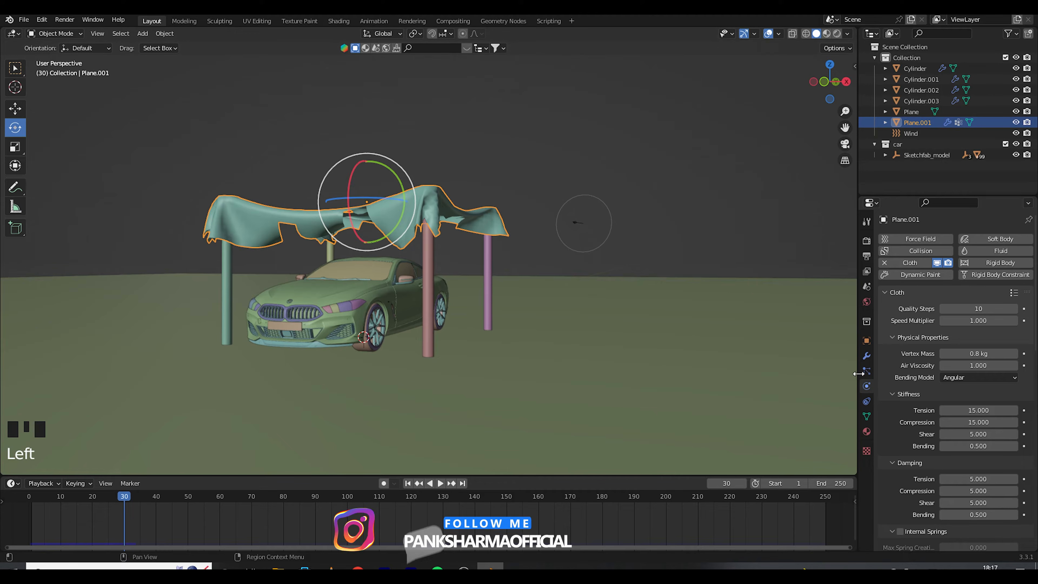
scroll(881, 427, down, 18)
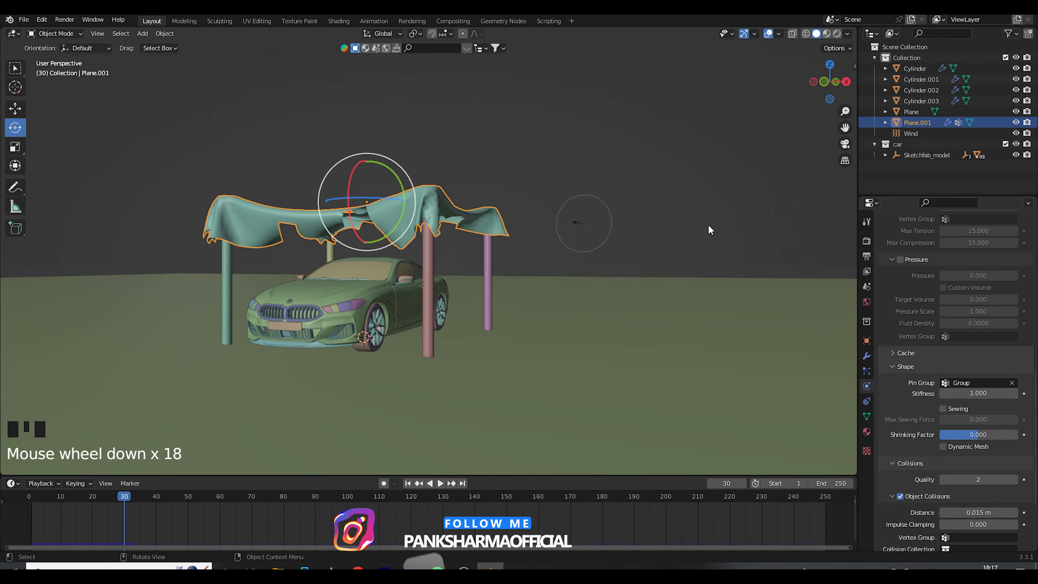
scroll(888, 433, down, 13)
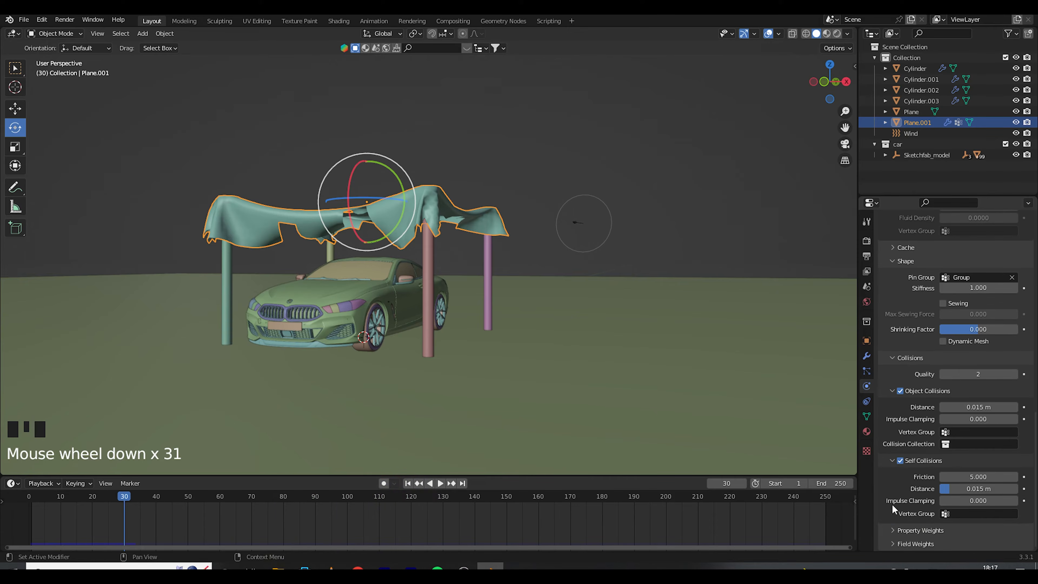
scroll(893, 462, up, 5)
click(894, 355)
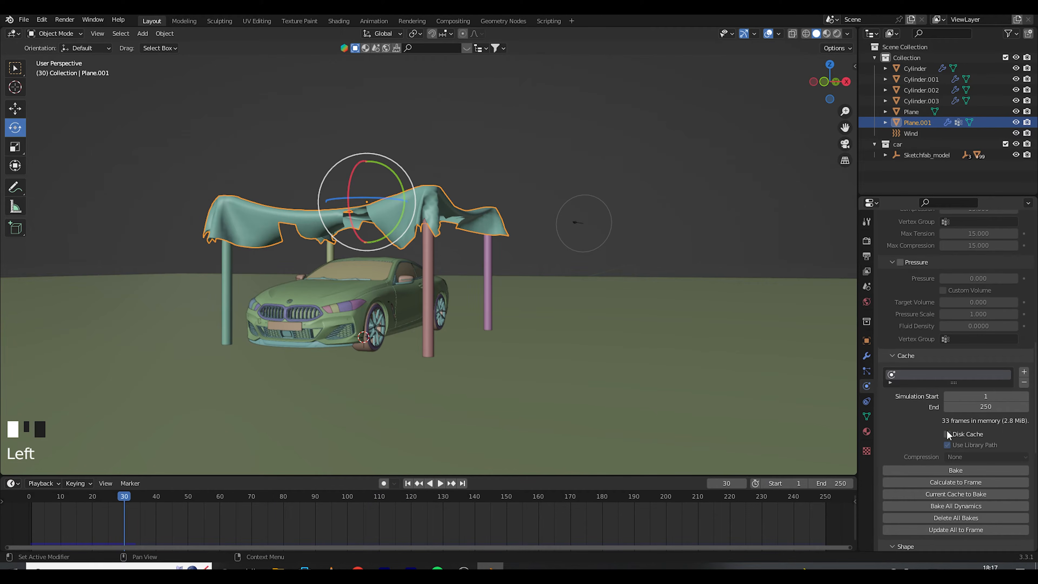
click(940, 508)
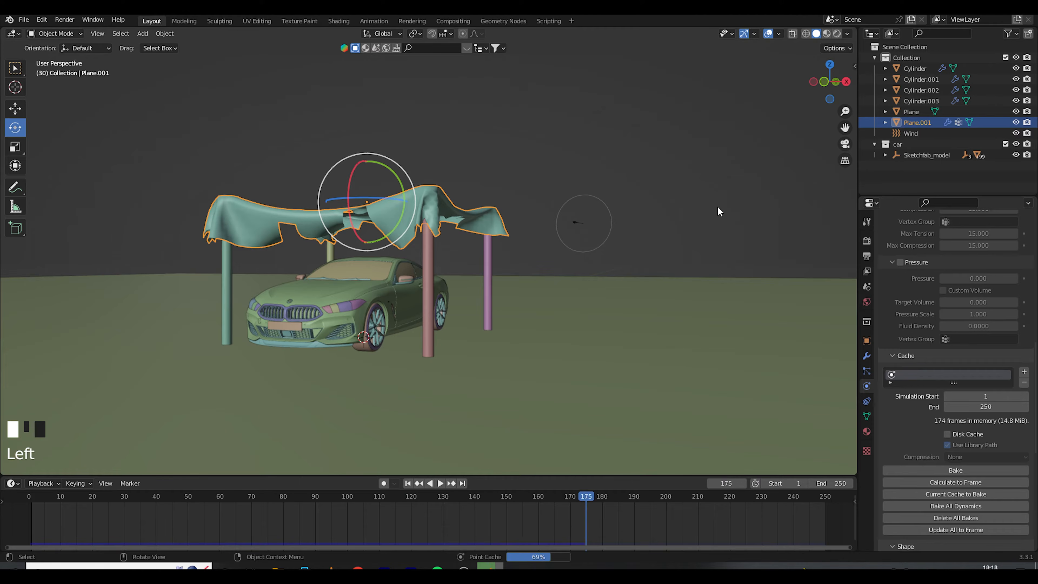
click(652, 210)
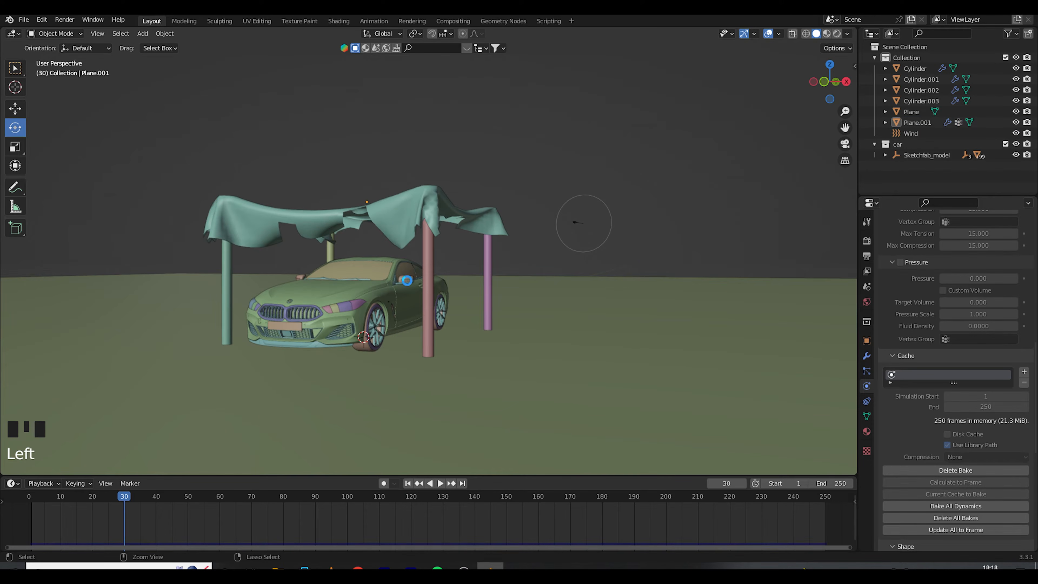
key(ctrl+s)
- Play the baked simulation from frame 1 and inspect the cloth's motion from the front and farther away
click(35, 493)
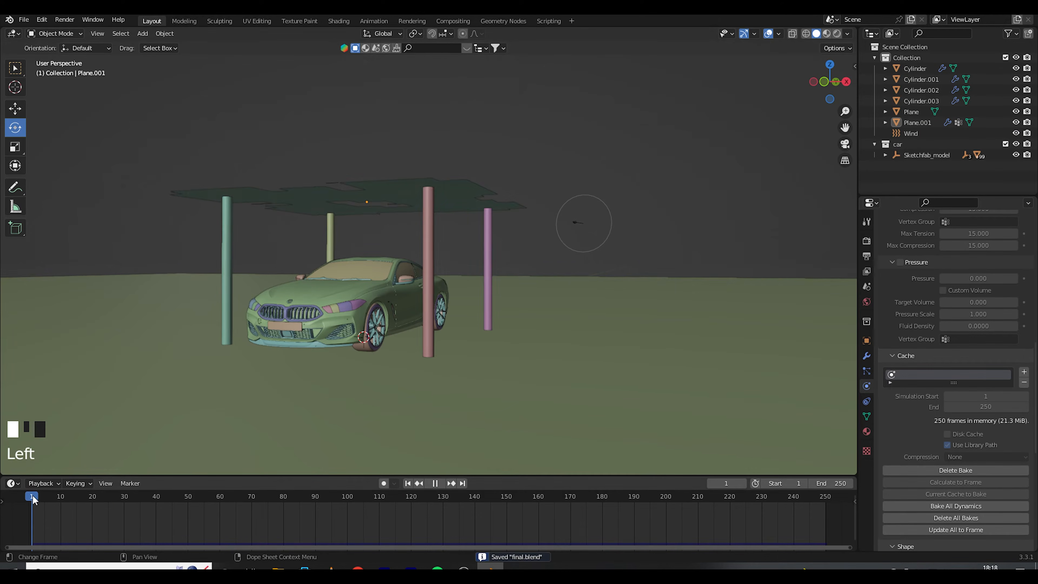
key(space)
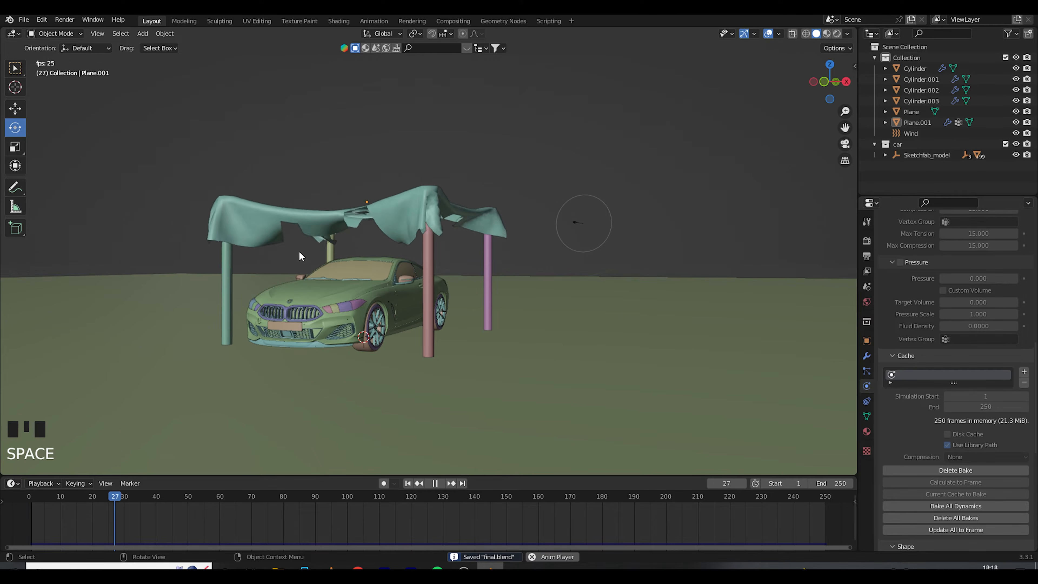
scroll(577, 277, down, 3)
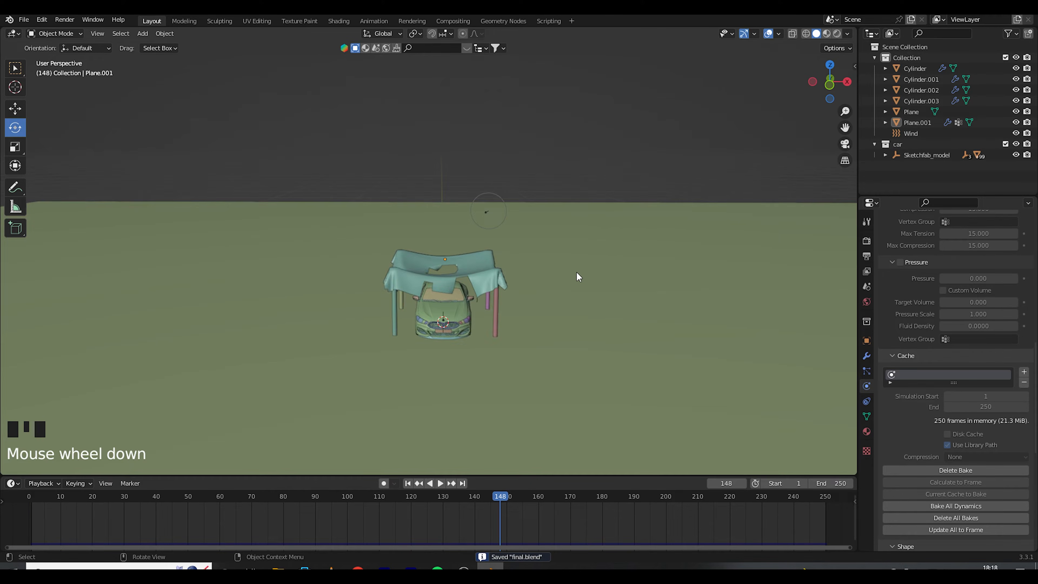
scroll(577, 277, down, 2)
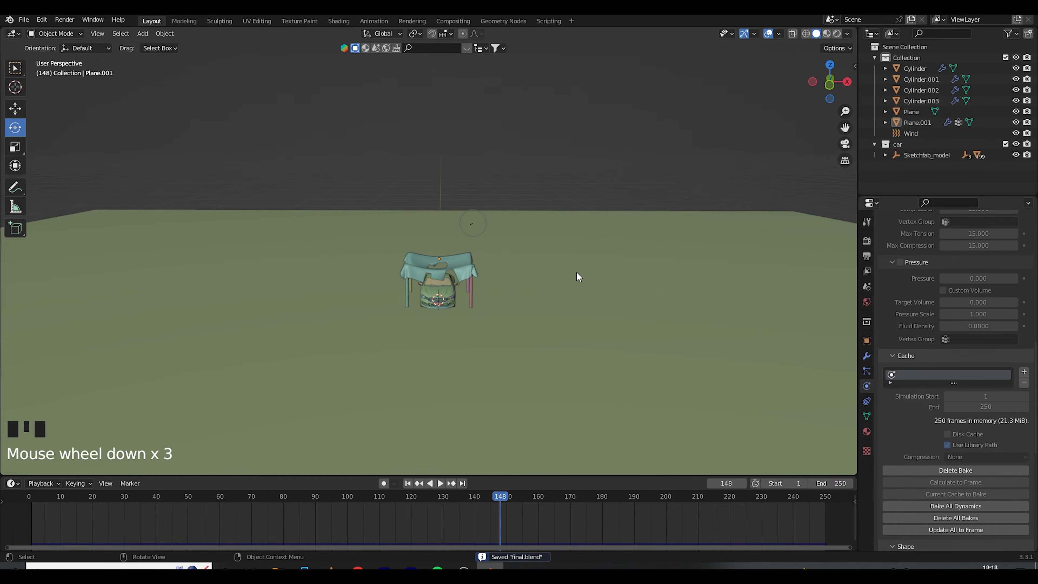
- Switch the render engine to Cycles with GPU Compute, setting Max Samples to 28 for the viewport and 128 for the render
click(867, 242)
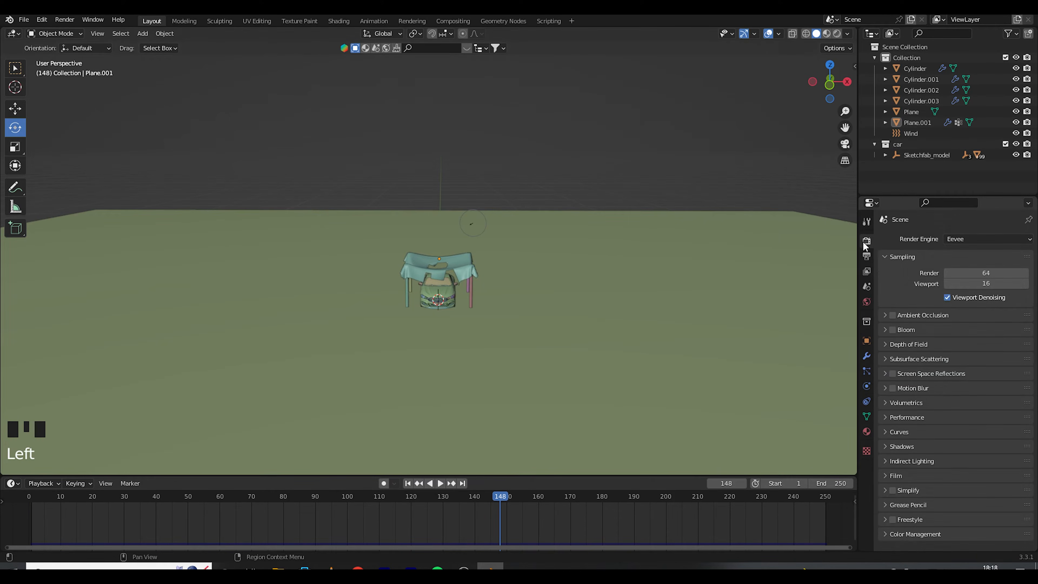
mouse_move(977, 240)
mouse_down()
mouse_move(962, 285)
mouse_move(948, 282)
mouse_move(965, 274)
mouse_move(969, 288)
mouse_up()
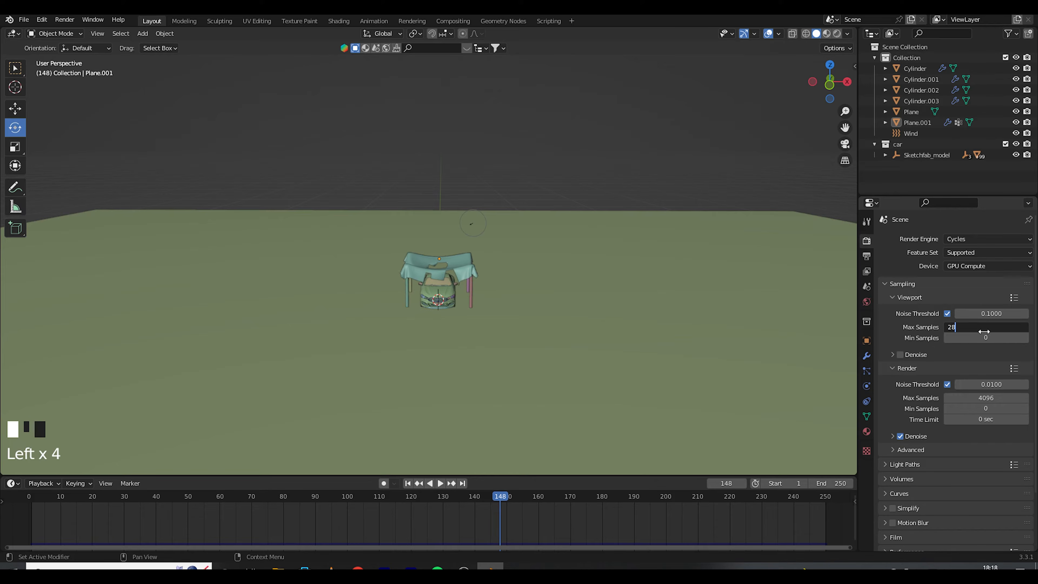
key(Return)
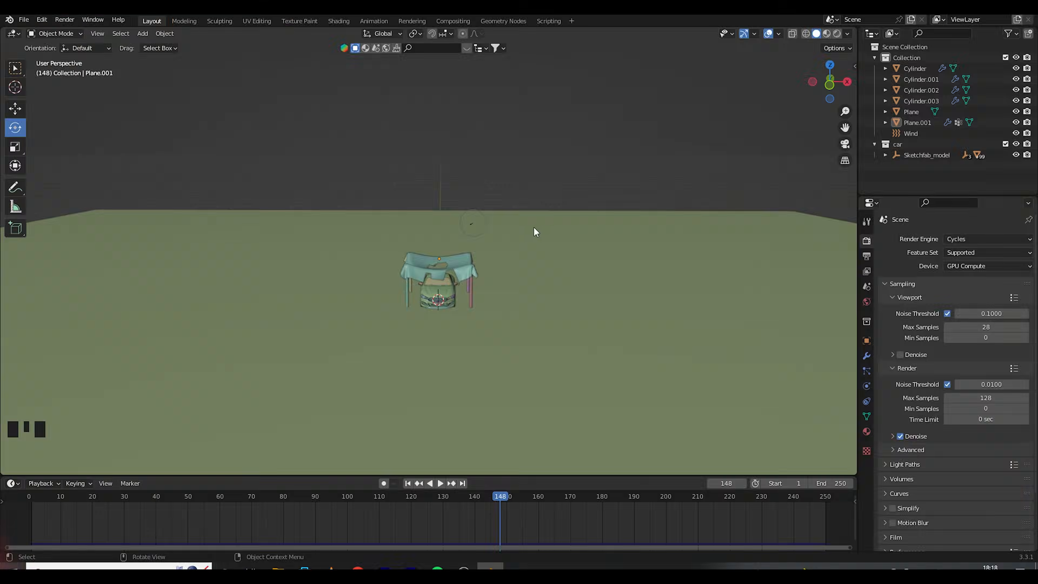
- Add a camera and set its rotation to 90° on X and 0° on Y and Z
key(shift+a)
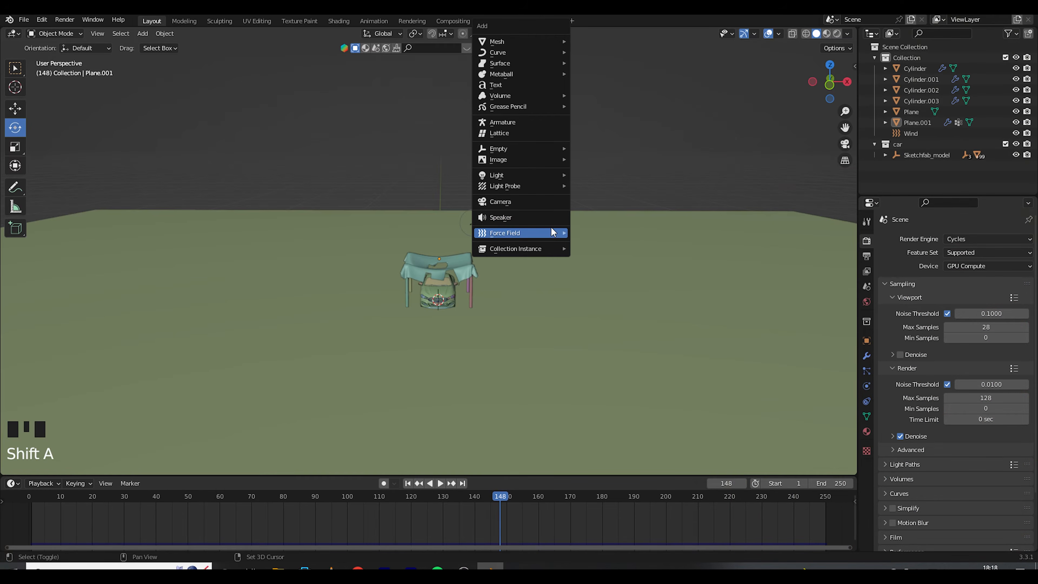
click(523, 207)
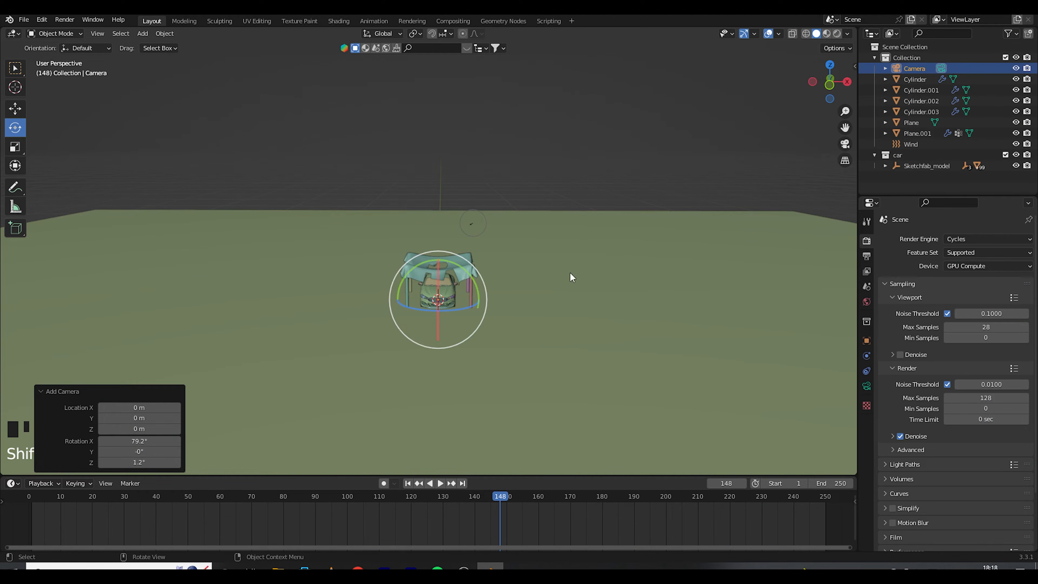
click(867, 340)
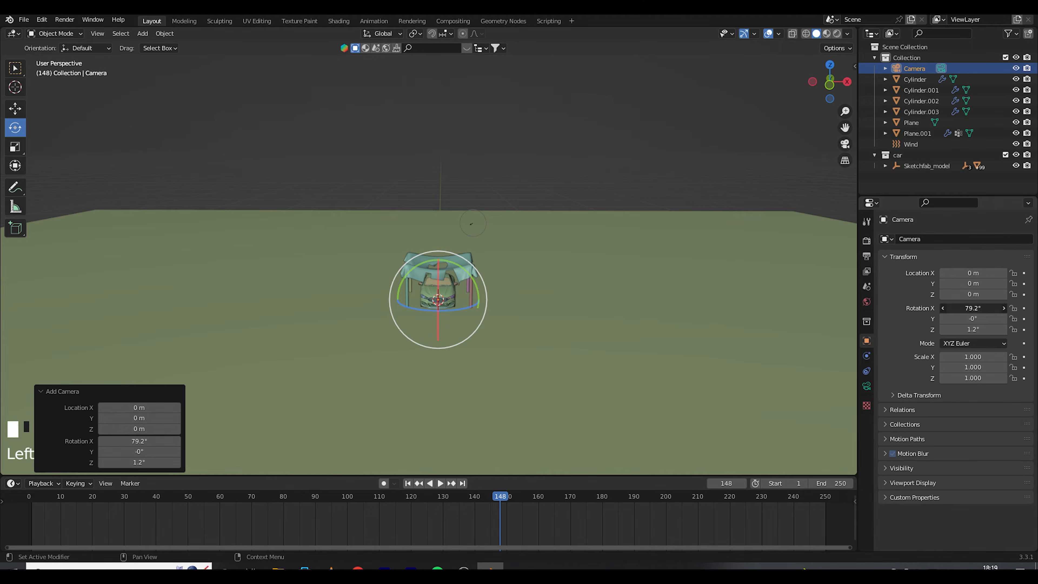
key(Return)
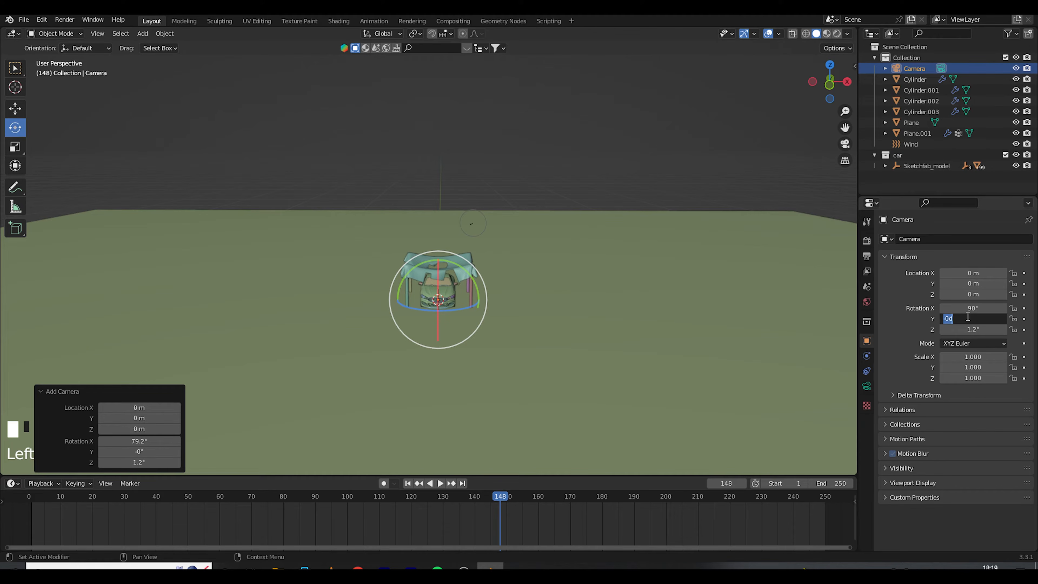
click(974, 326)
text(0)
key(Return)
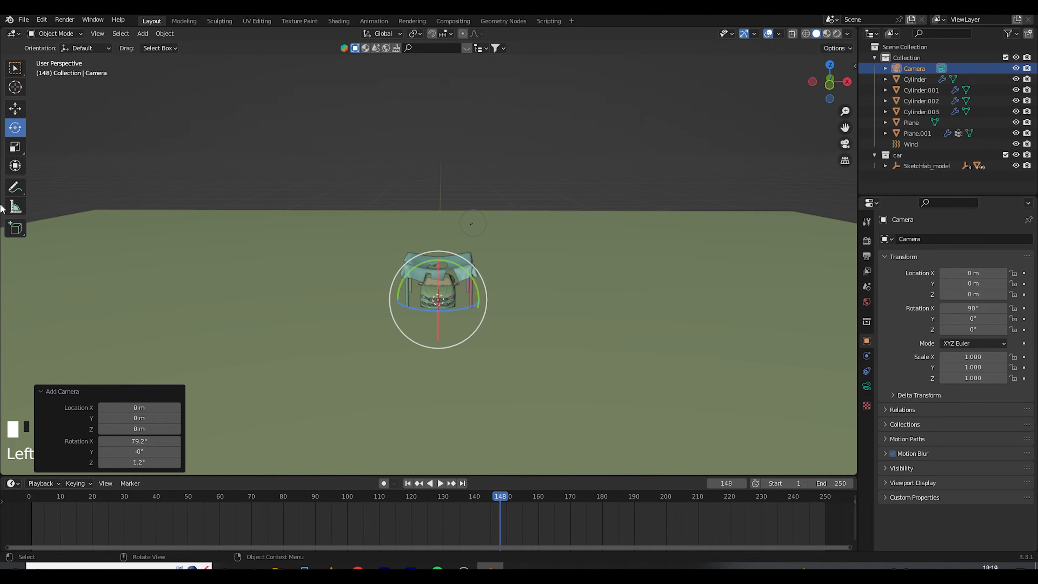
- Raise the camera about 2.3 m, move it about 12.4 m along negative Y, and look through it
click(15, 108)
click(285, 181)
middle_drag(344, 210, 640, 179)
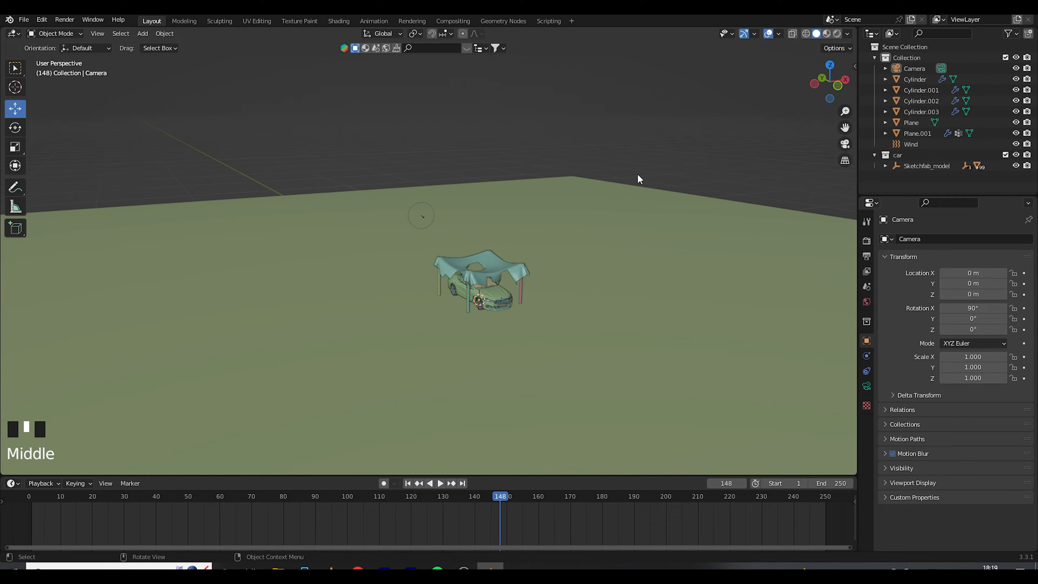
click(915, 69)
middle_drag(548, 228, 571, 228)
drag(468, 288, 666, 302)
key(KP_0)
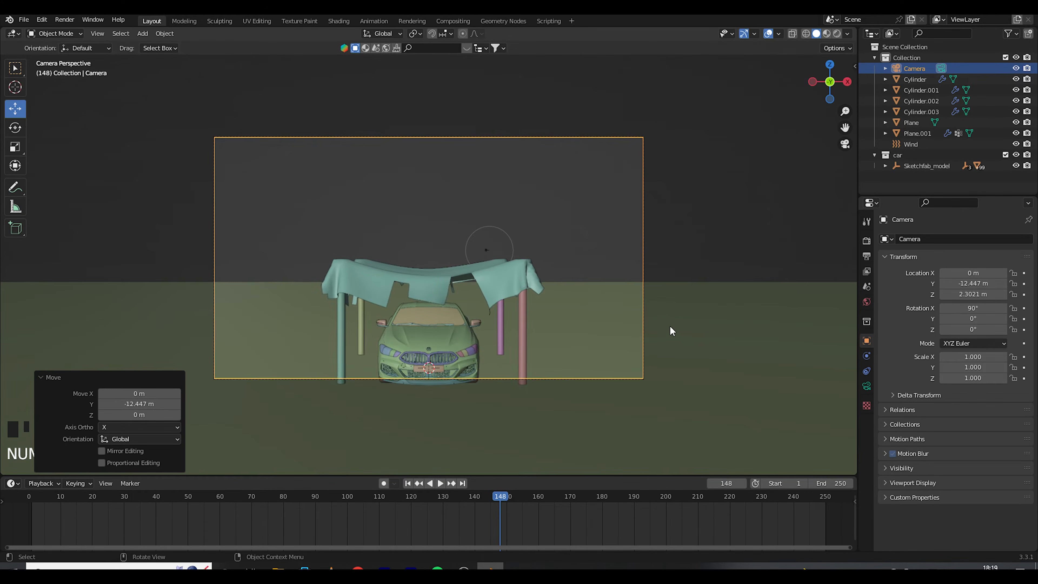
- Set the output resolution to 1080 px wide by 1920 px high
click(867, 256)
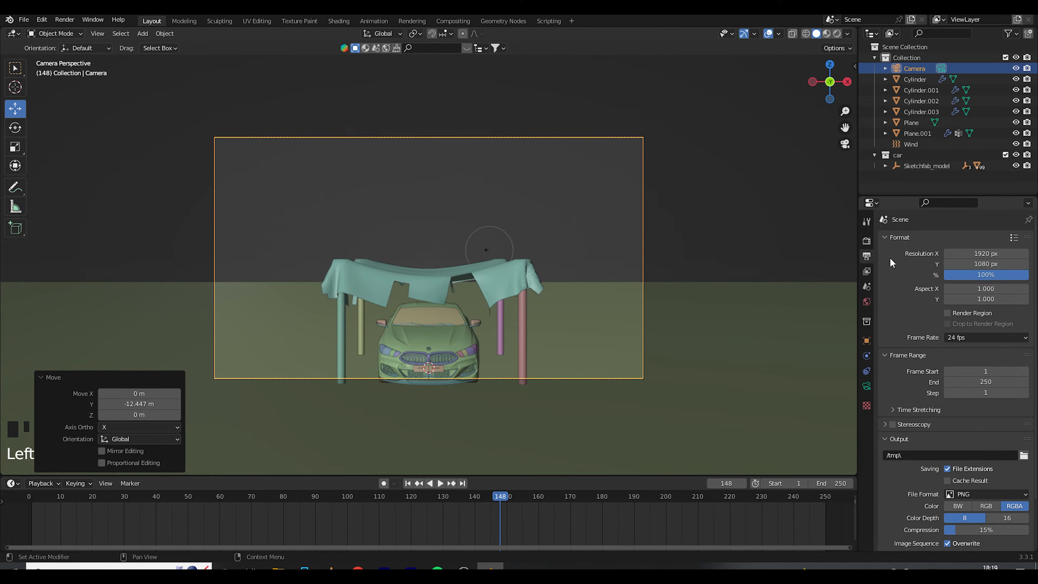
click(982, 254)
text(1)
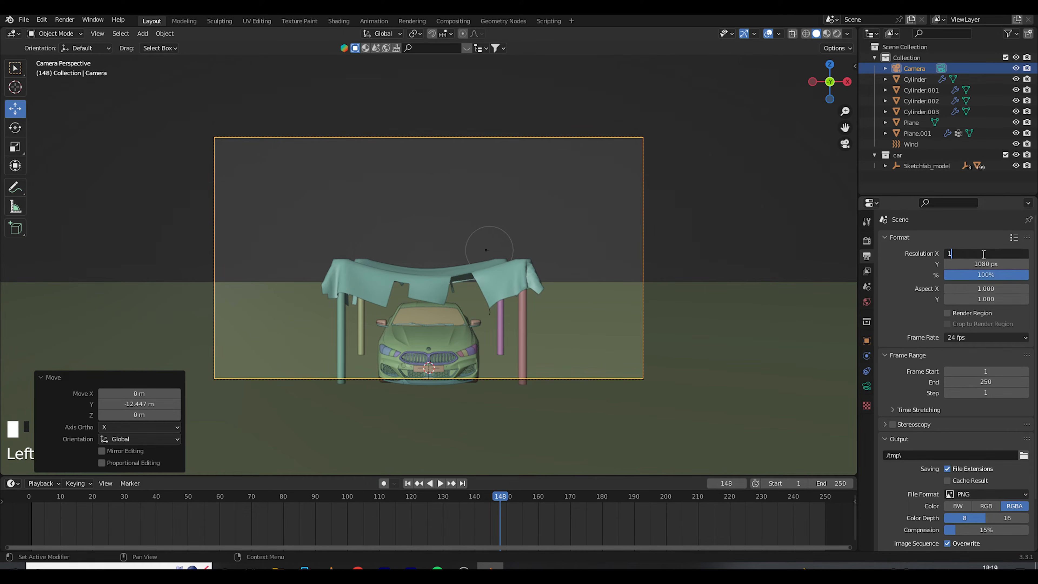
text(080)
key(Return)
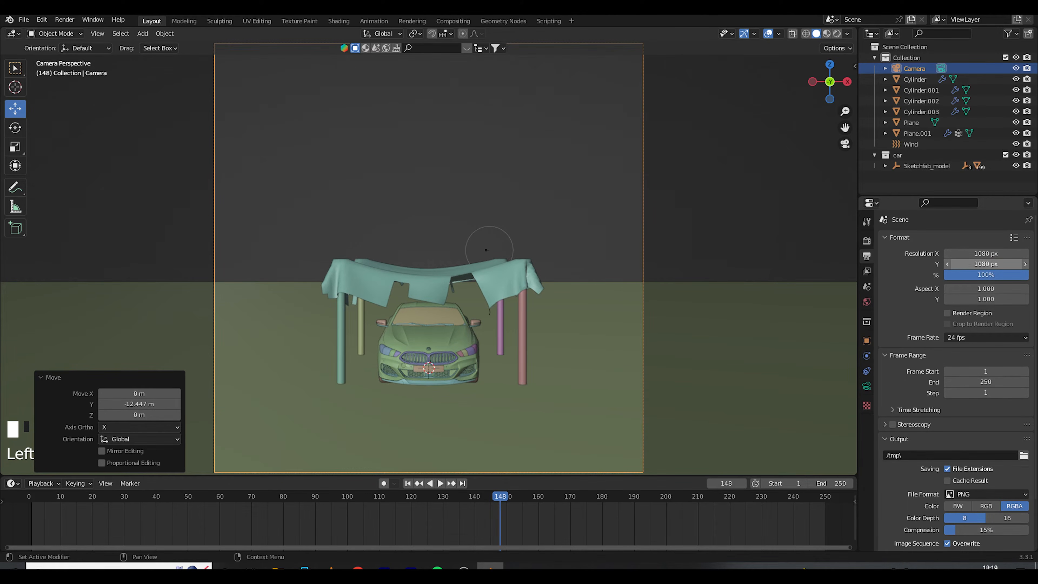
click(983, 264)
text(1920)
key(Return)
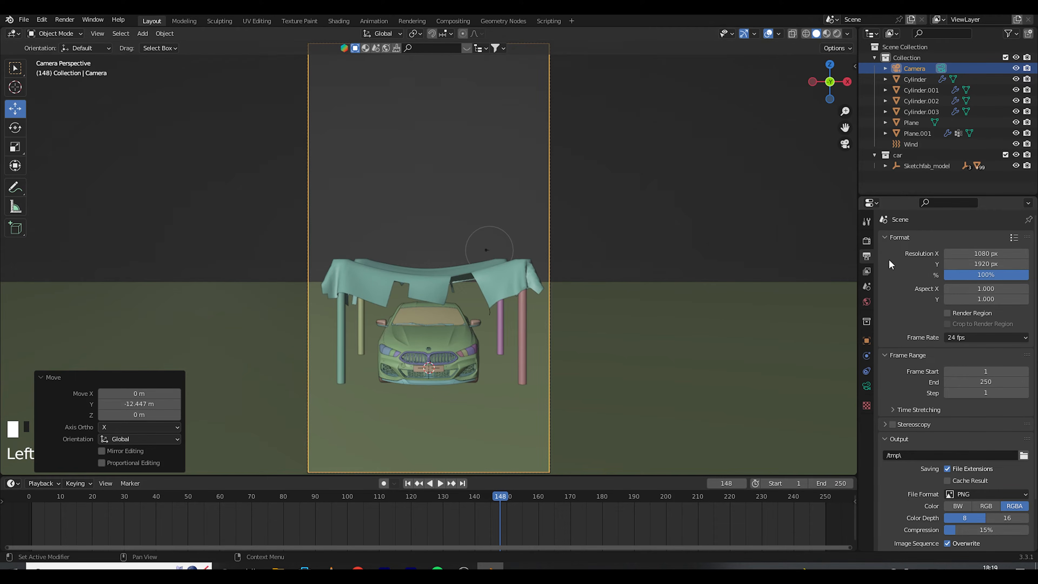
- Rotate the camera 30° around Z and move it to reframe the car and cloth cover in the portrait frame
scroll(591, 278, down, 1)
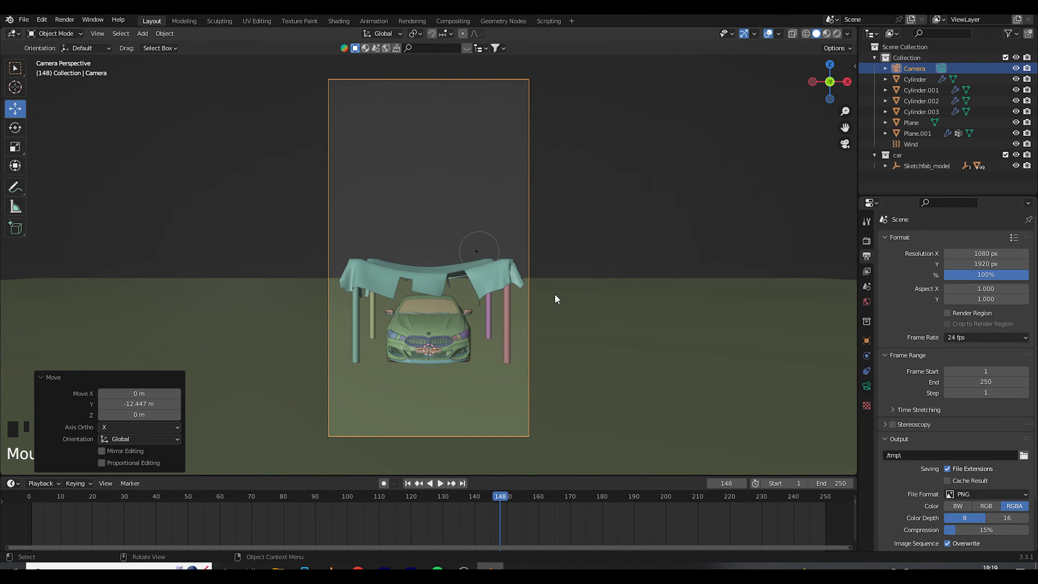
key(r)
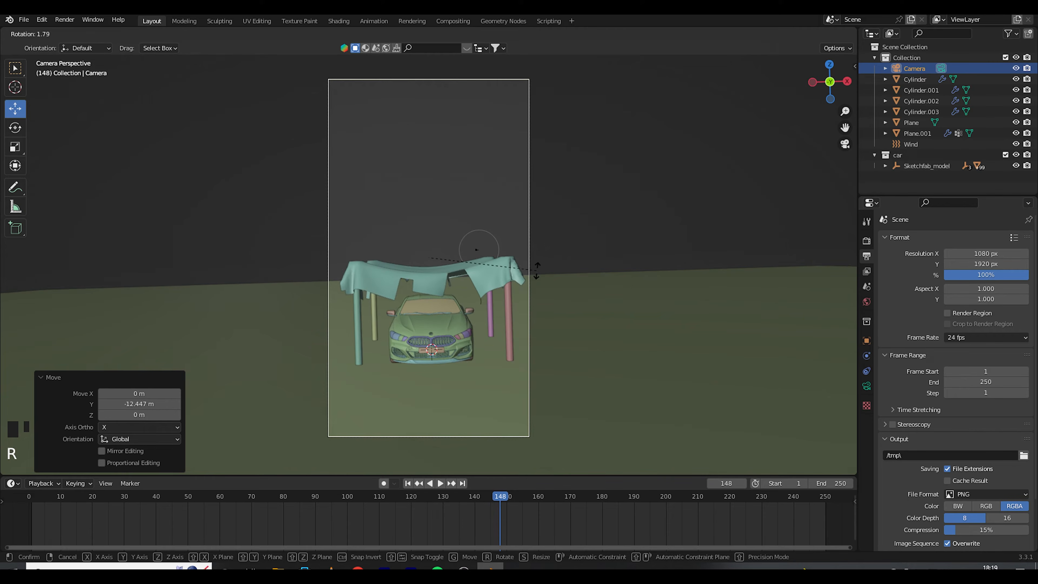
click(536, 269)
text(rz30)
click(629, 216)
key(g)
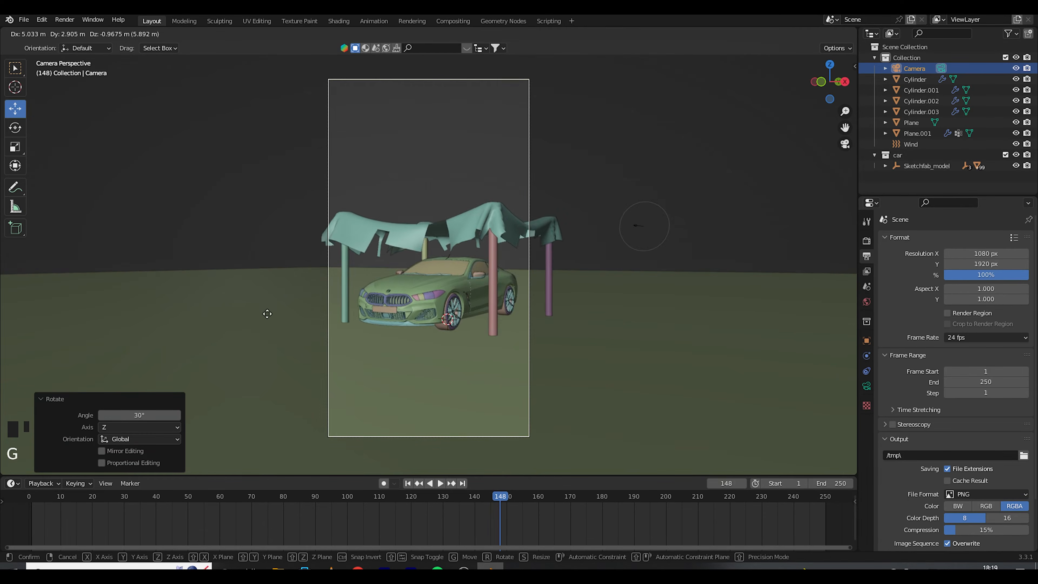
click(281, 333)
- Scale up the ground plane so it extends to a flat horizon behind the car
click(417, 356)
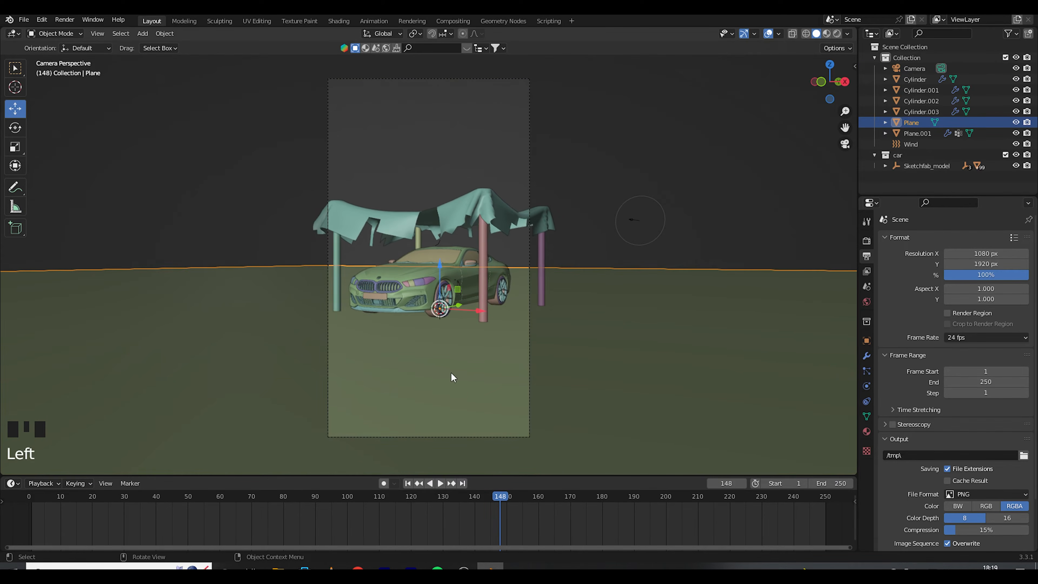
key(s)
click(387, 220)
click(188, 165)
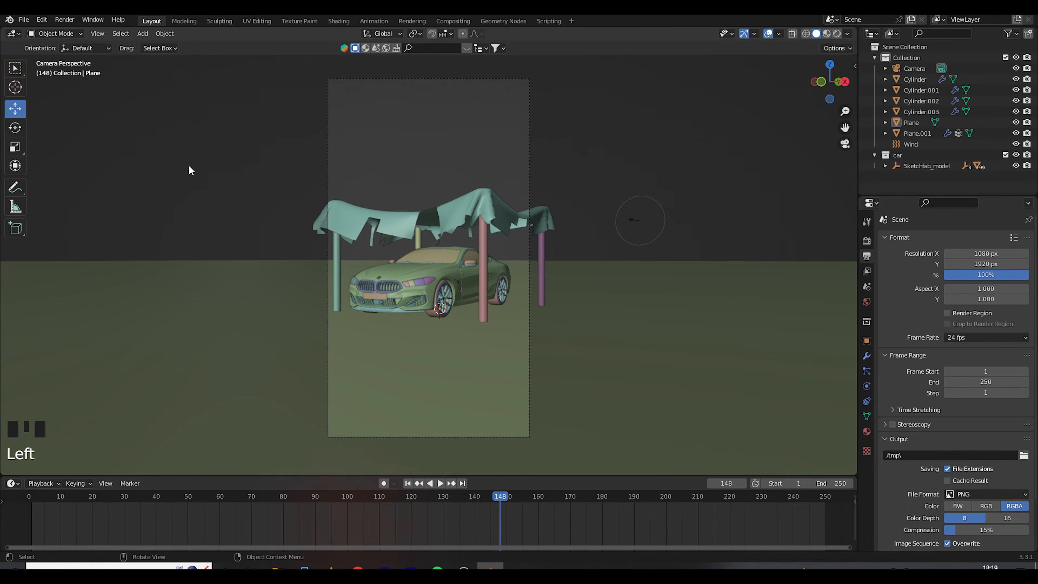
- Set the camera's focal length to 30 mm
click(492, 79)
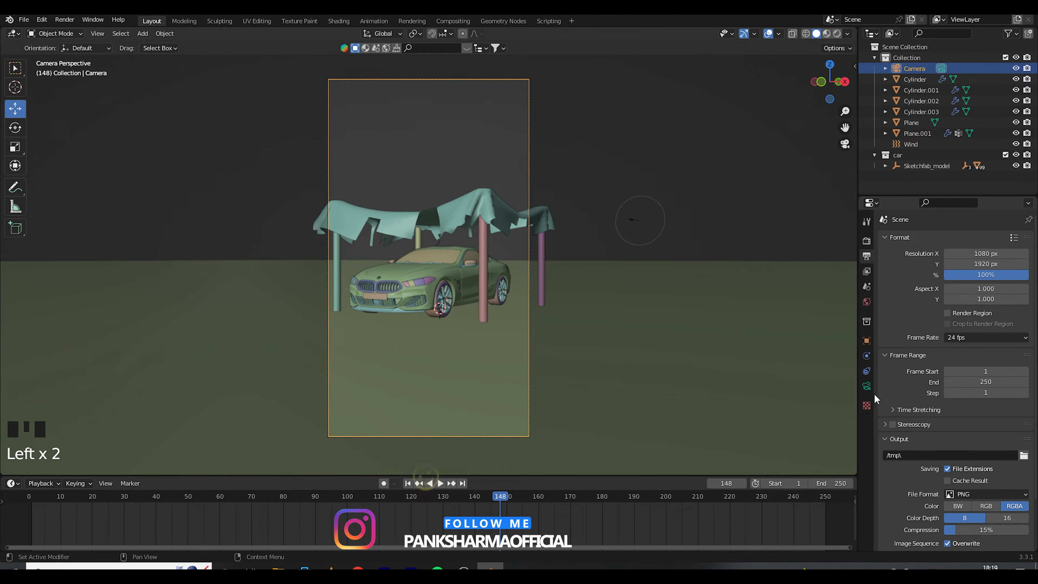
click(867, 386)
click(978, 291)
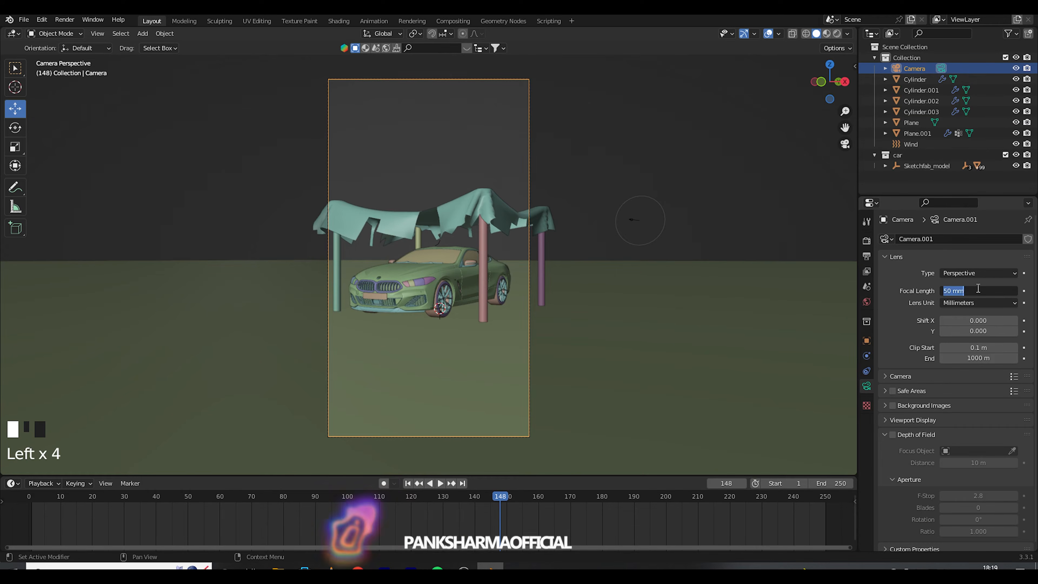
text(30)
key(Return)
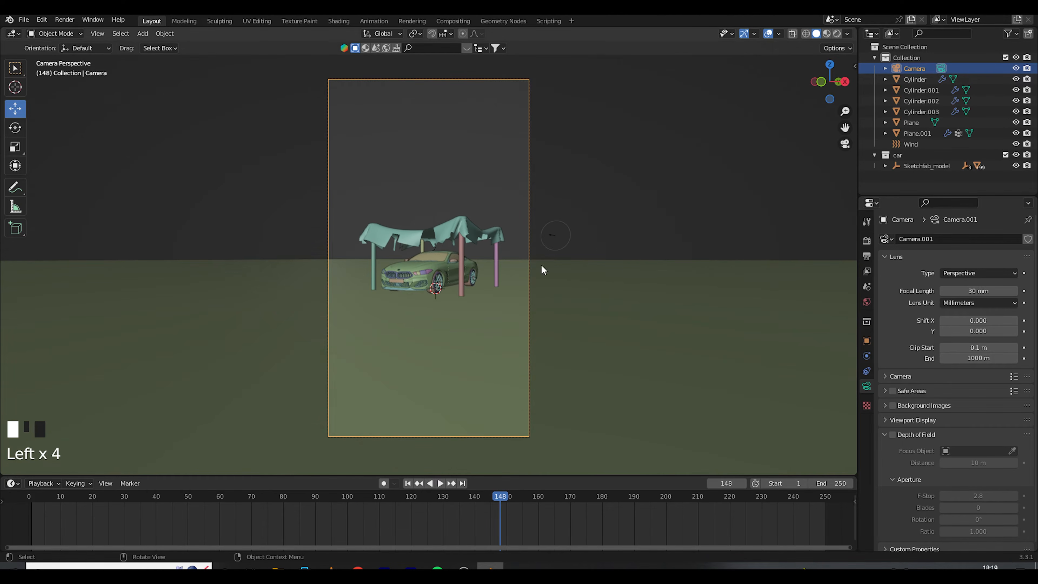
- Lock the camera to the view, move it closer to the car and cloth cover, and unlock it
key(n)
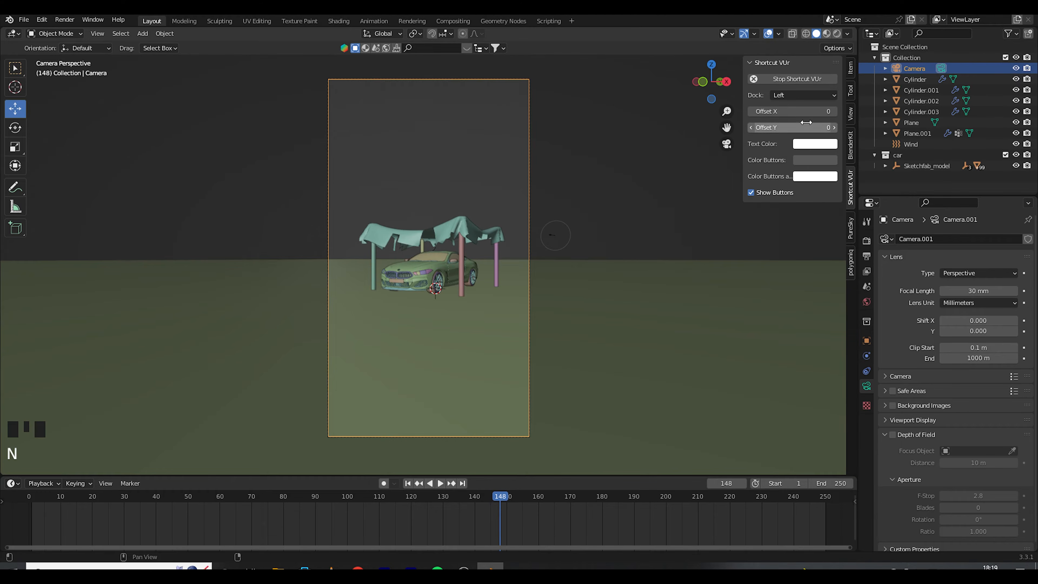
click(852, 114)
click(790, 198)
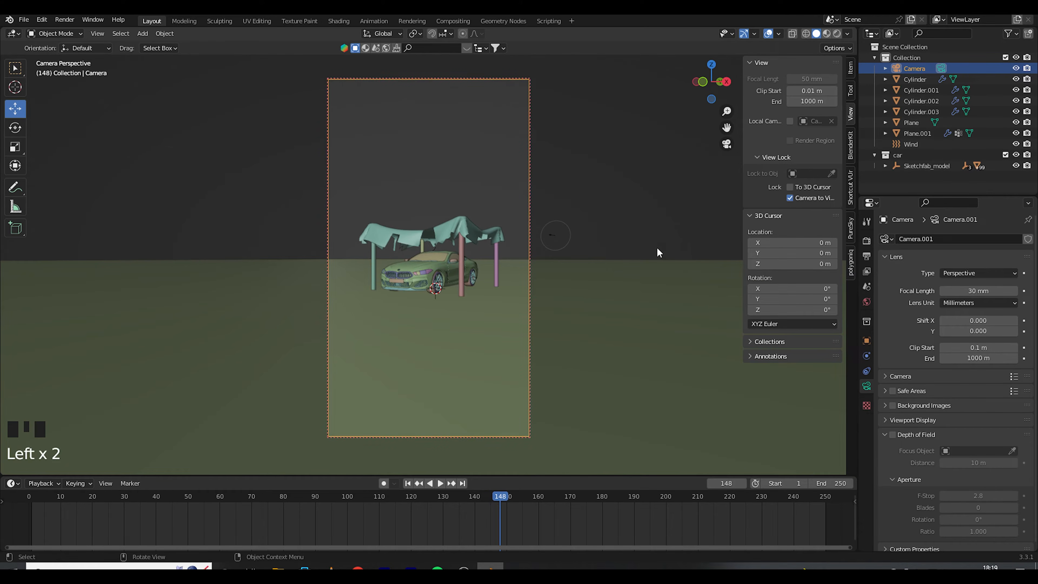
scroll(555, 271, up, 1)
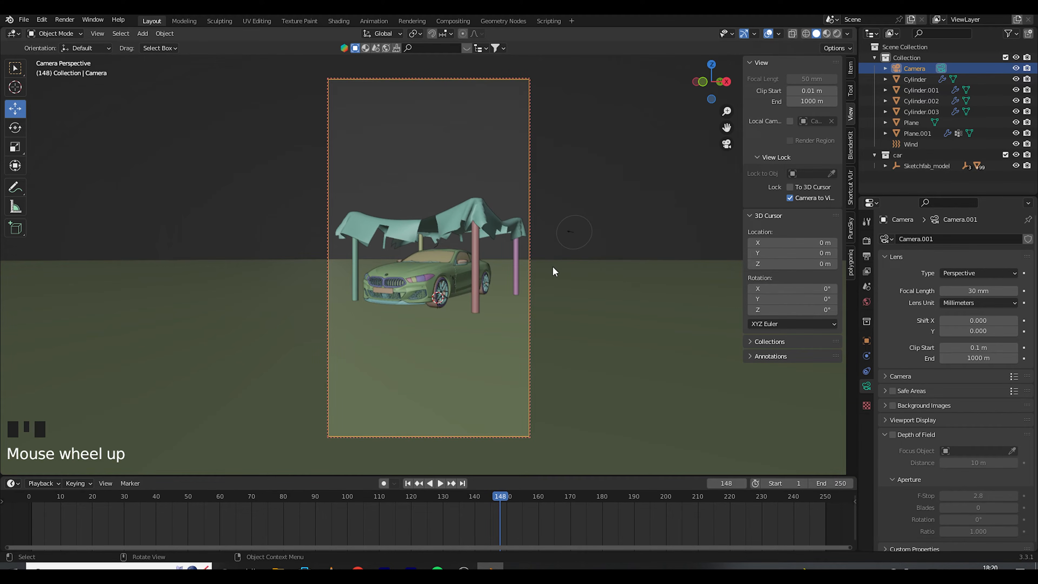
scroll(554, 271, down, 1)
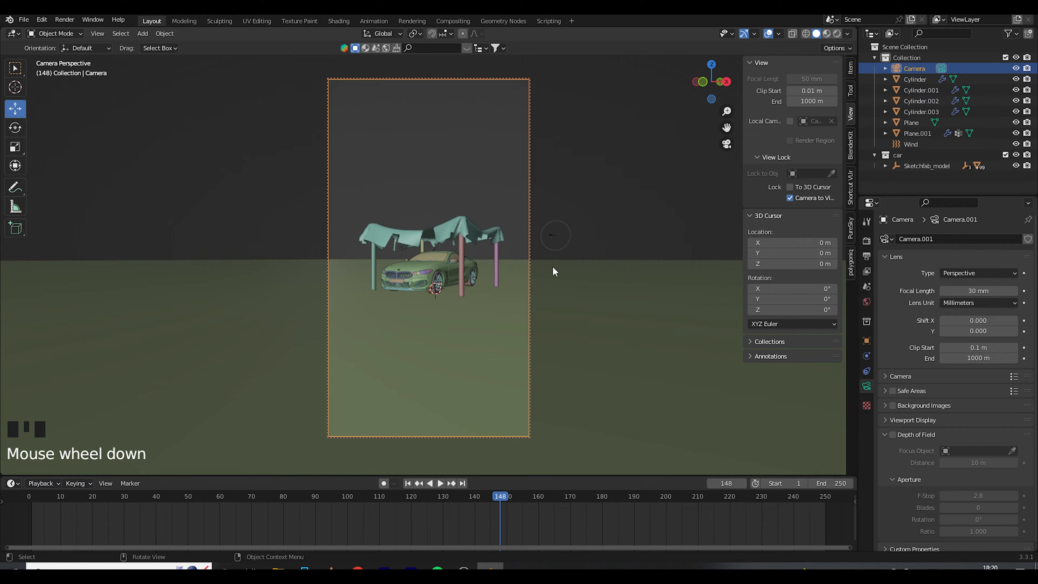
scroll(554, 271, up, 1)
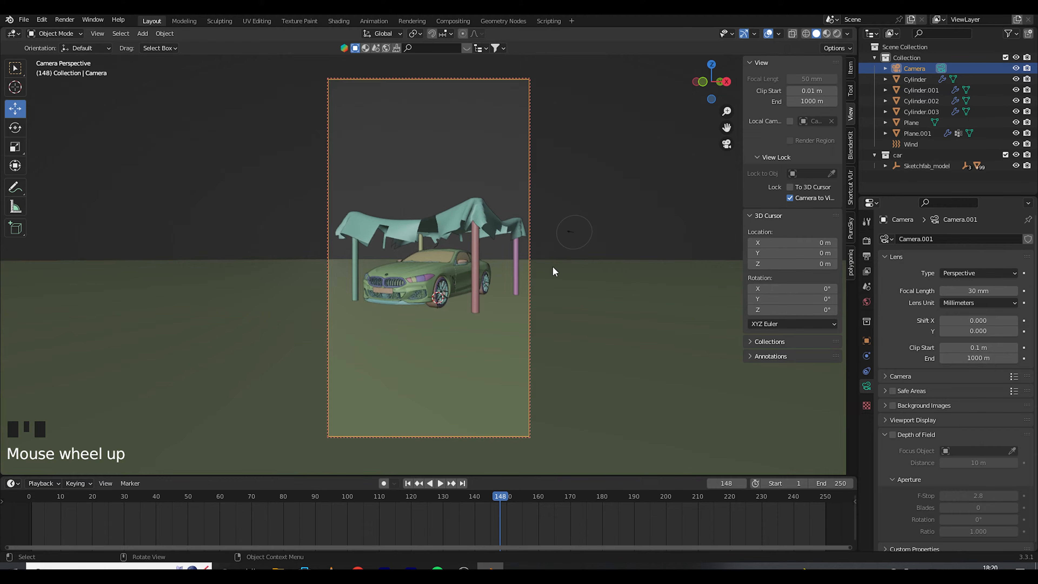
click(796, 198)
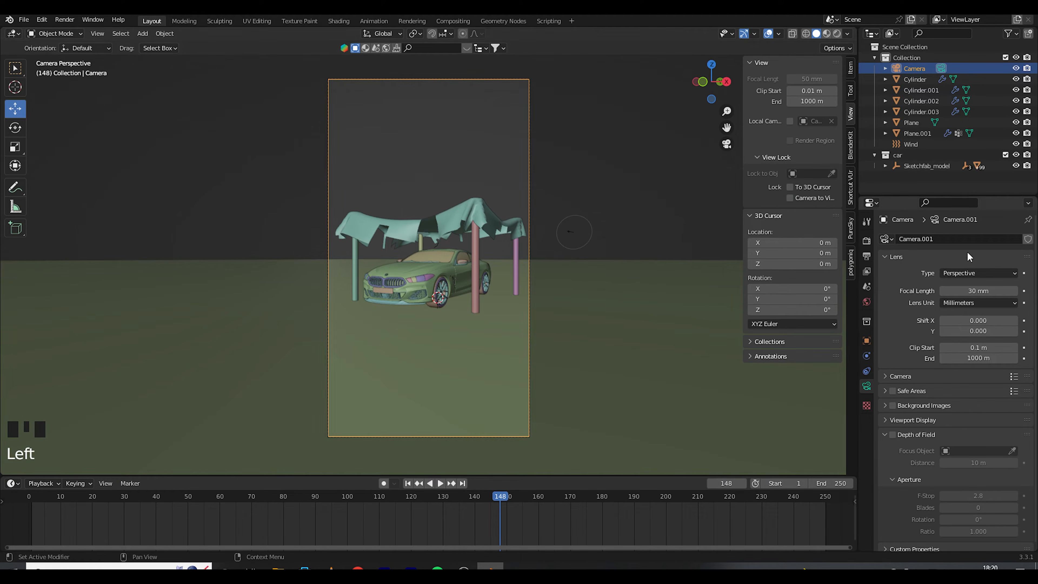
- Set the camera's focal length to 35 mm
drag(968, 290, 969, 290)
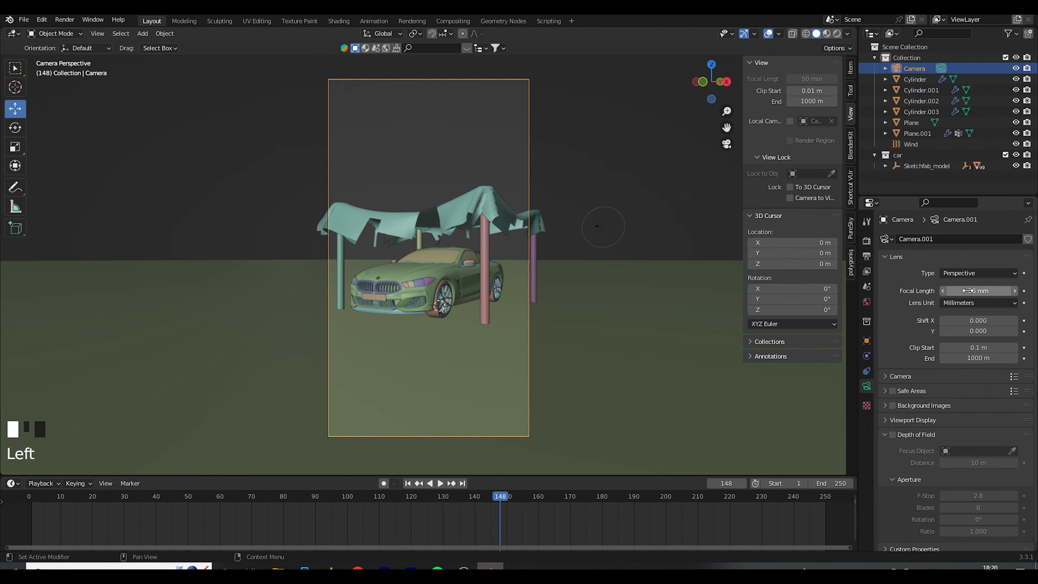
click(968, 290)
text(35)
key(Return)
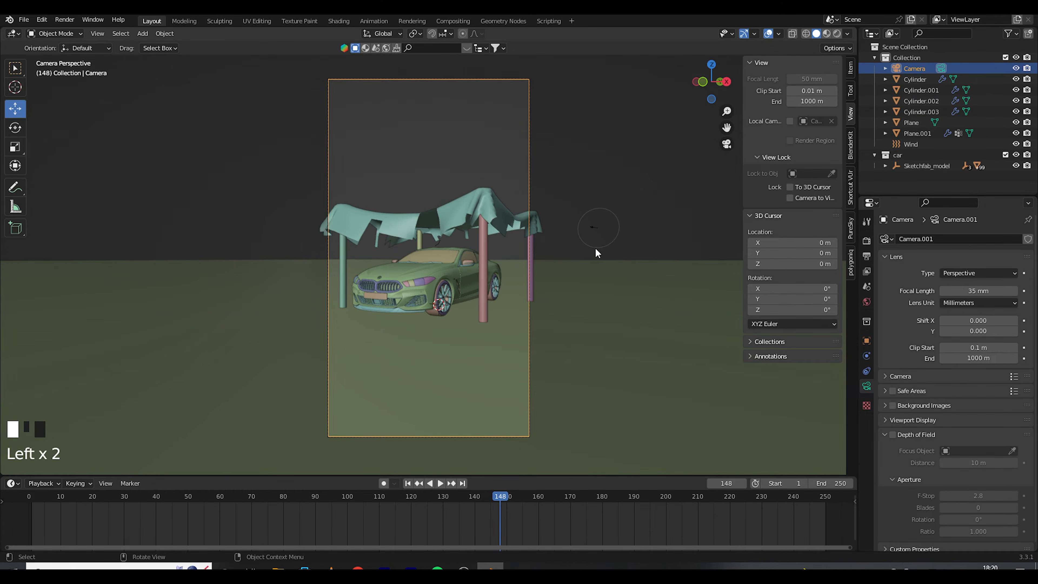
- Pull the camera back slightly with Camera to View locking, and with the lock off shift it to reframe the car
click(790, 198)
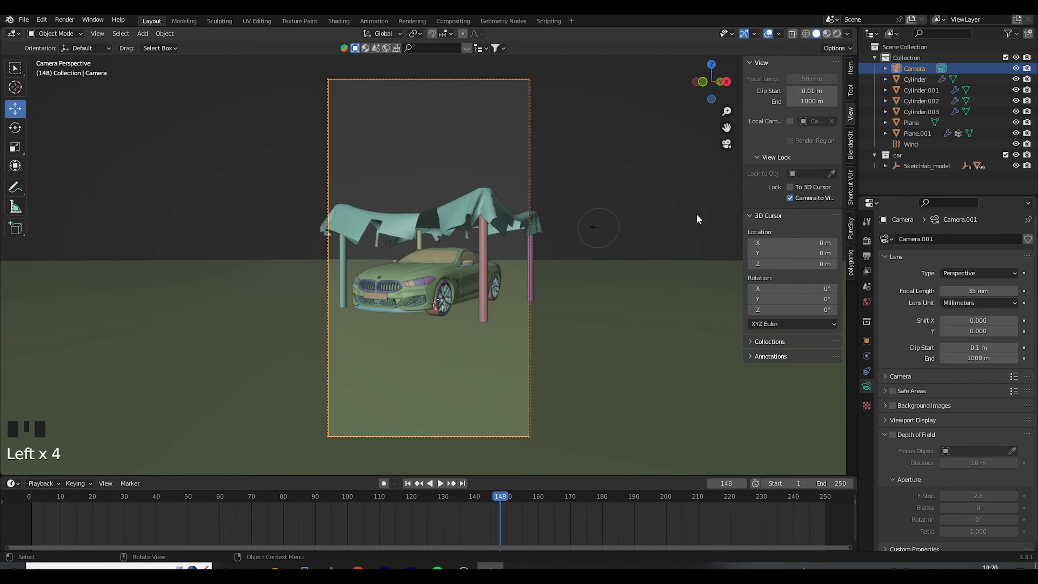
scroll(607, 241, down, 1)
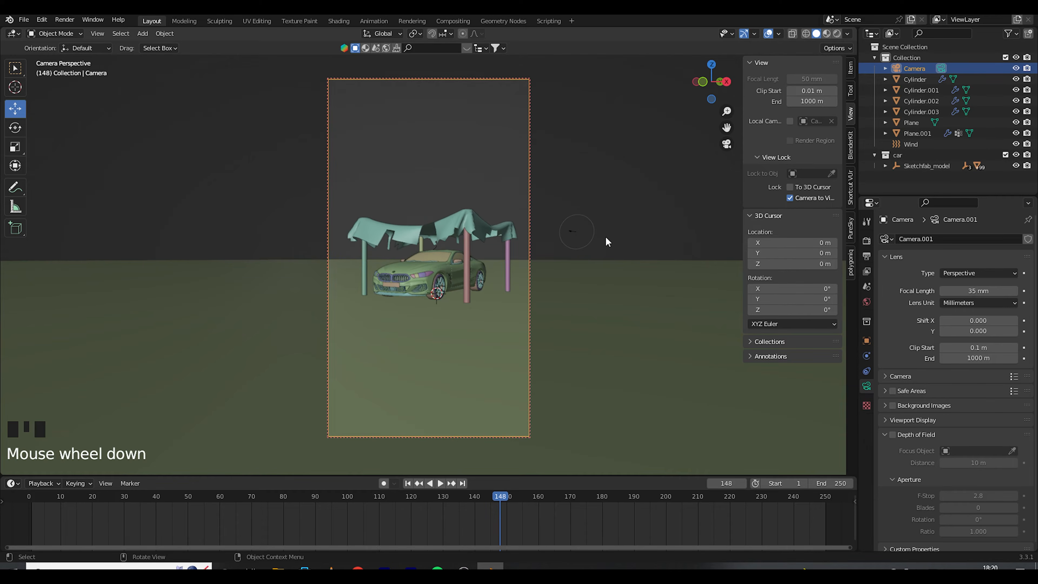
click(790, 199)
key(g)
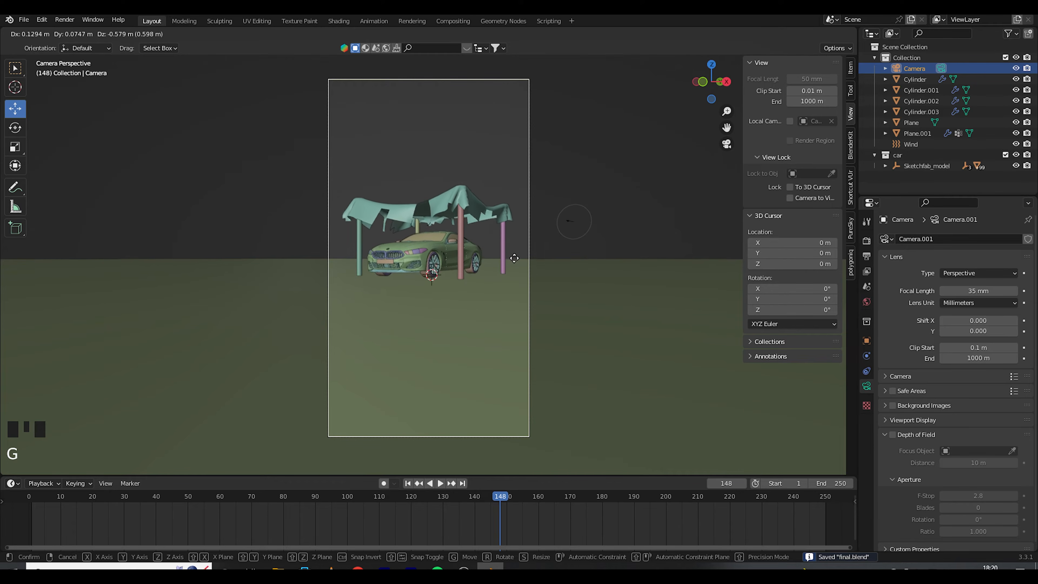
click(518, 219)
click(564, 179)
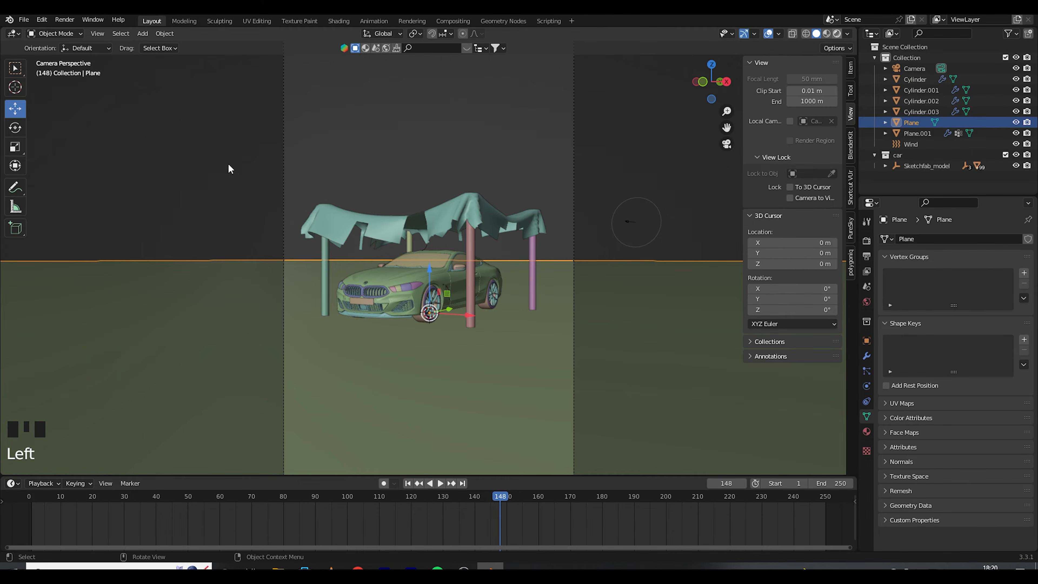
- Show the viewport in Rendered shading and search the BlenderKit HDRs for "cloud"
click(836, 34)
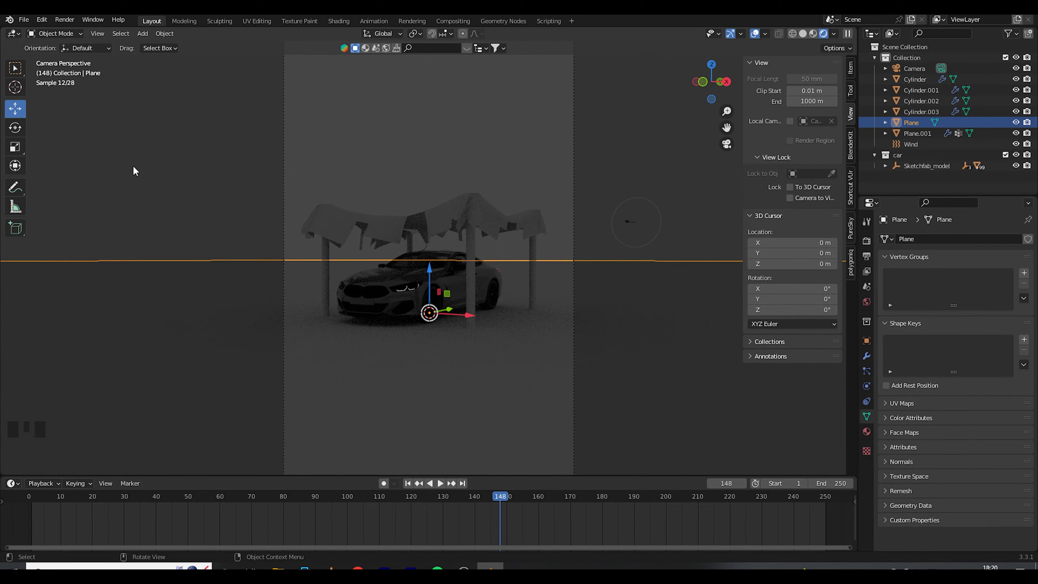
click(165, 162)
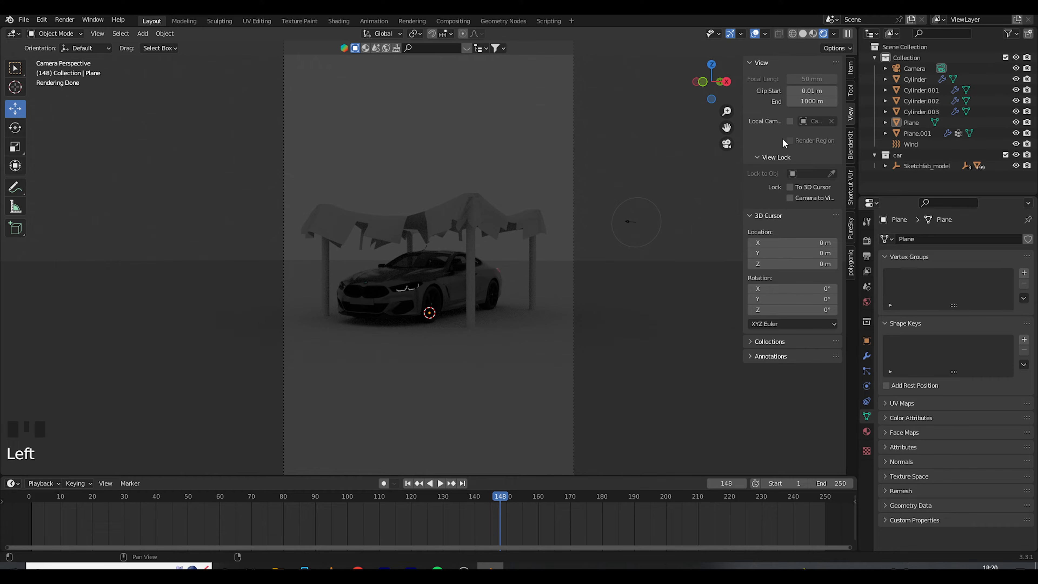
click(852, 151)
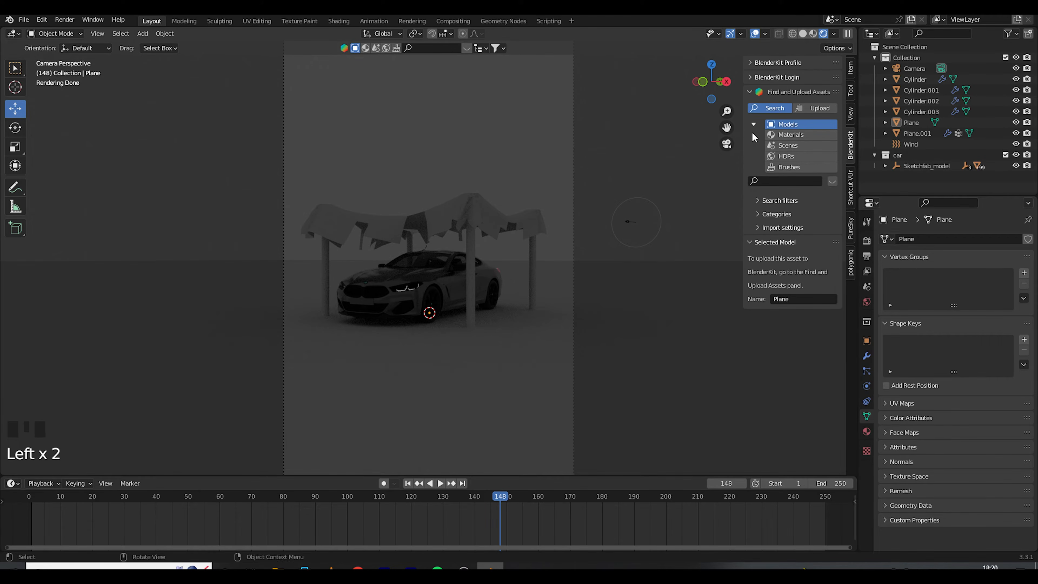
click(784, 158)
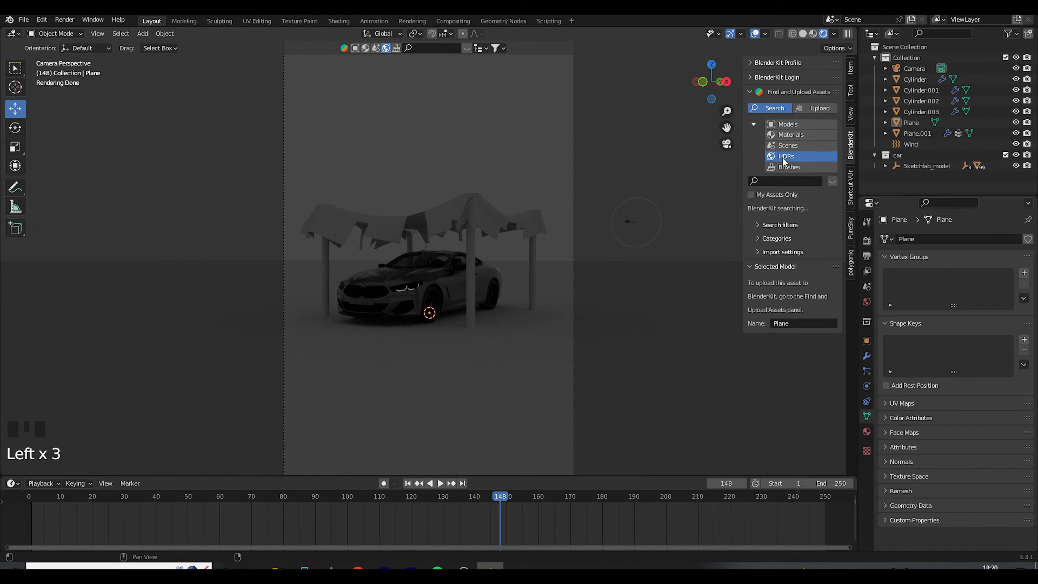
click(433, 48)
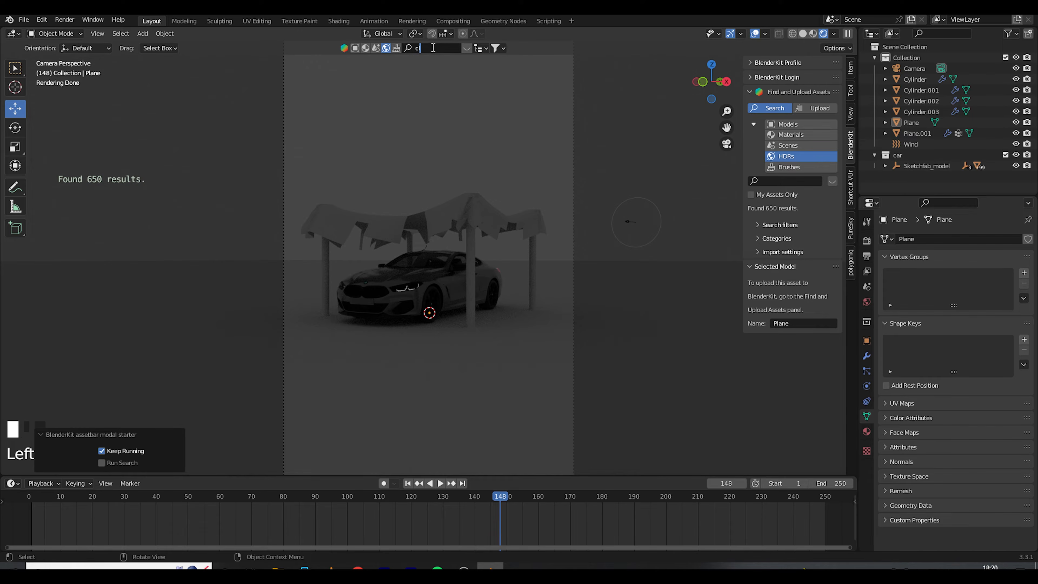
key(Return)
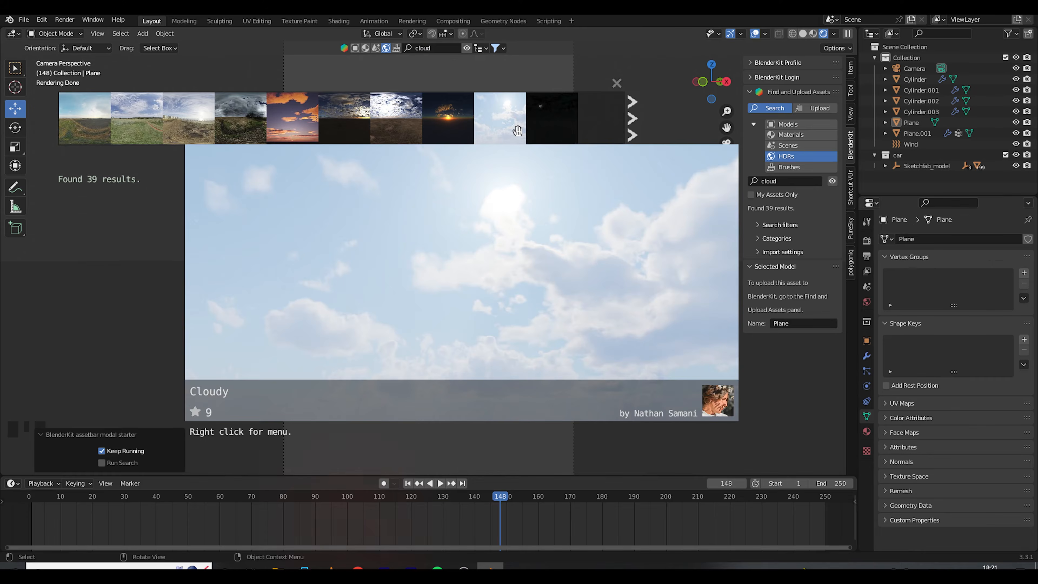
- Apply the bright blue-sky "Cloudy" HDR at 2048 resolution as the scene's world lighting
mouse_move(321, 128)
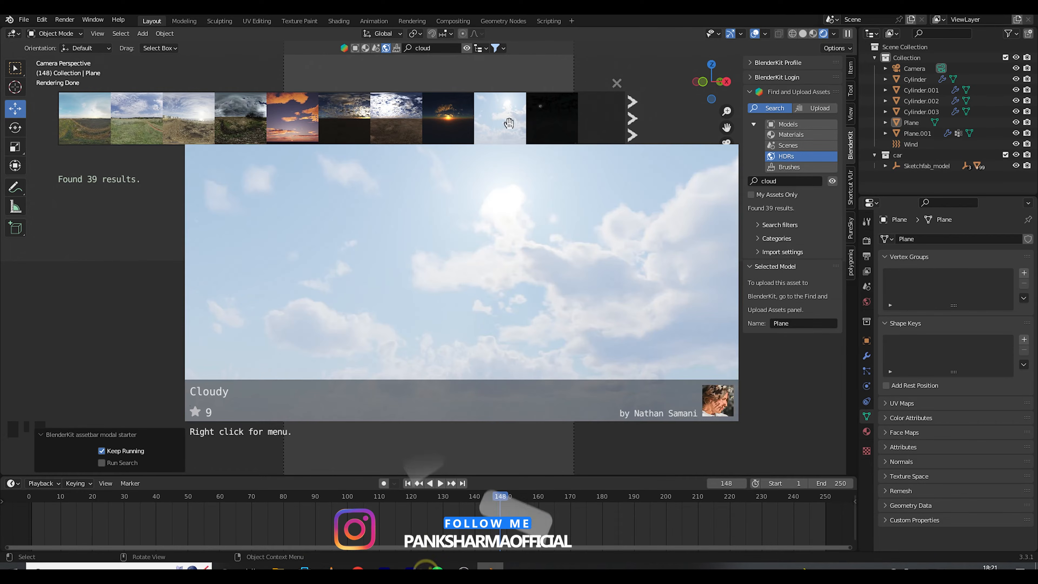
click(487, 136)
click(499, 155)
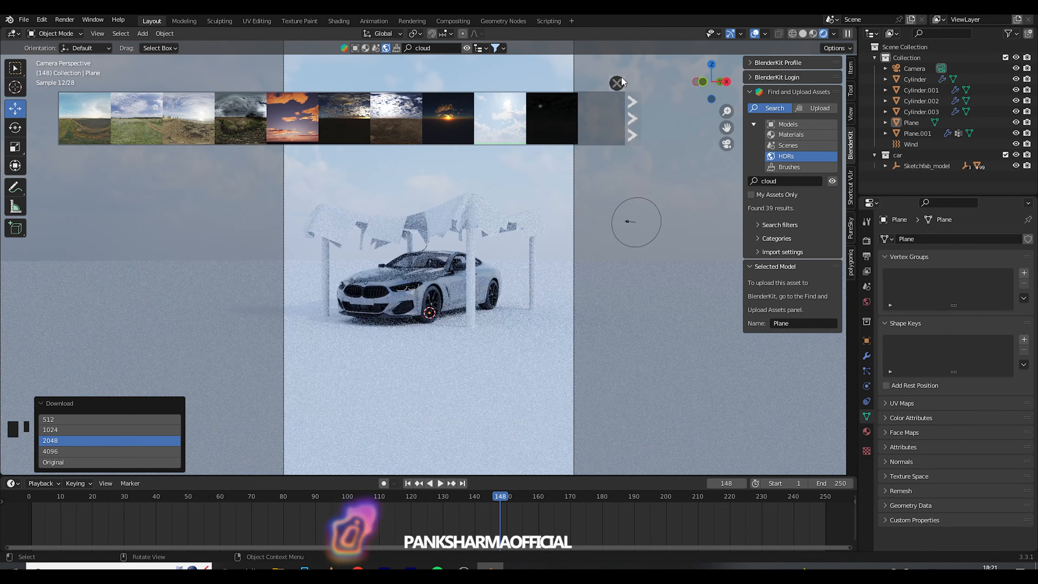
scroll(275, 155, down, 2)
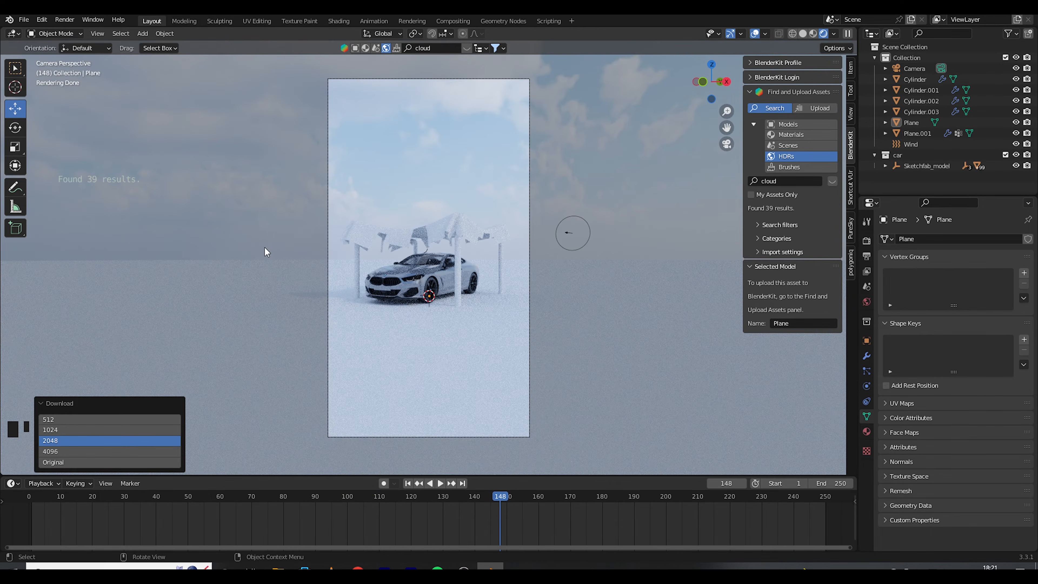
- Select the ground plane and search the BlenderKit materials for "road"
click(453, 373)
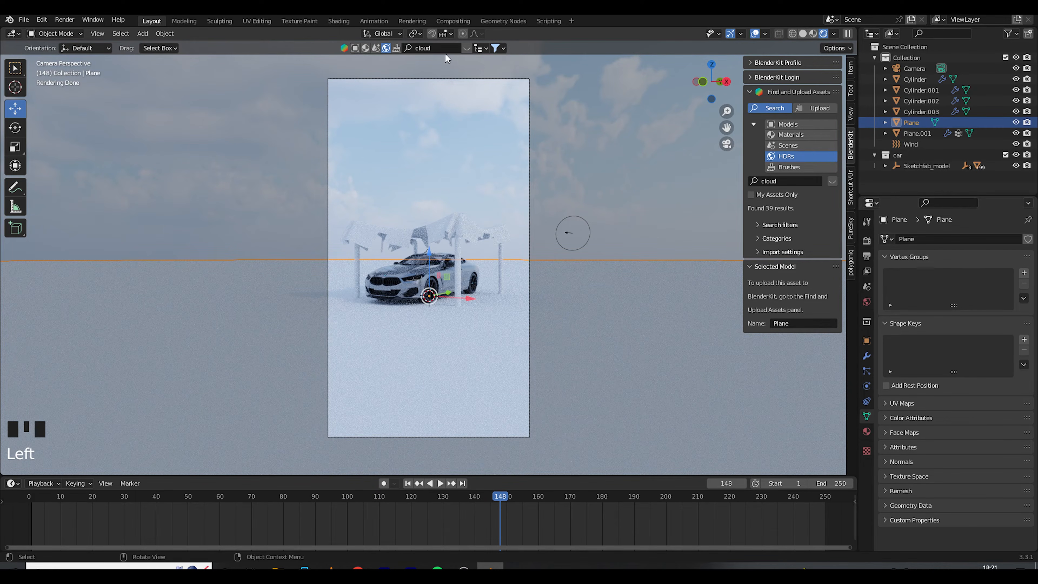
click(791, 135)
click(432, 48)
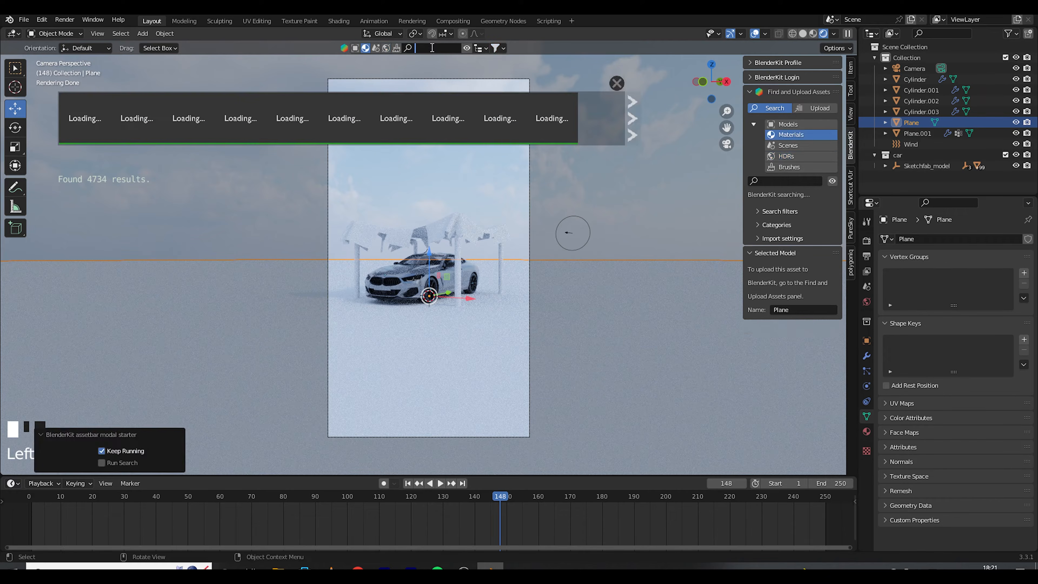
text(road)
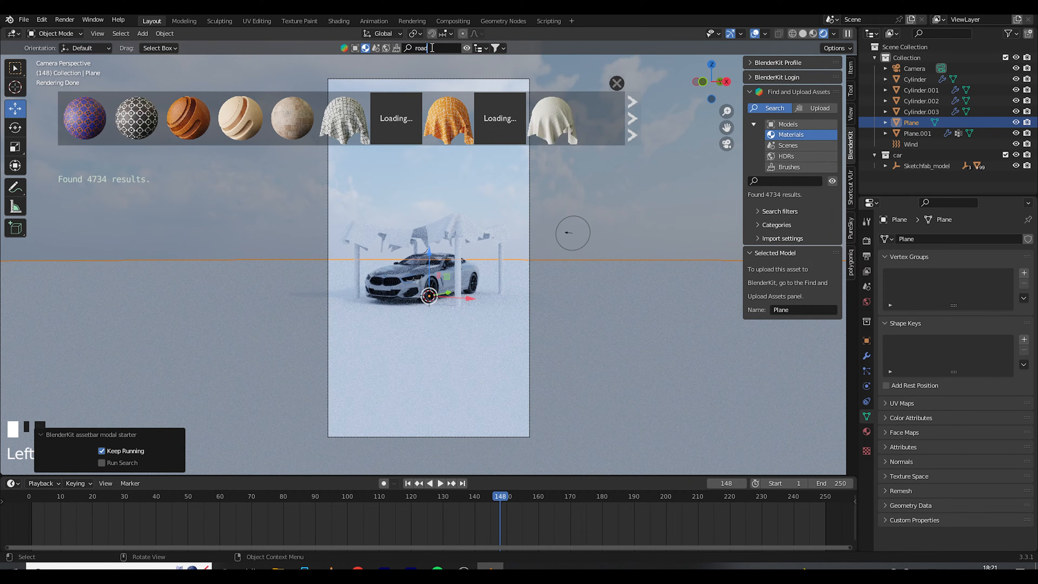
key(Return)
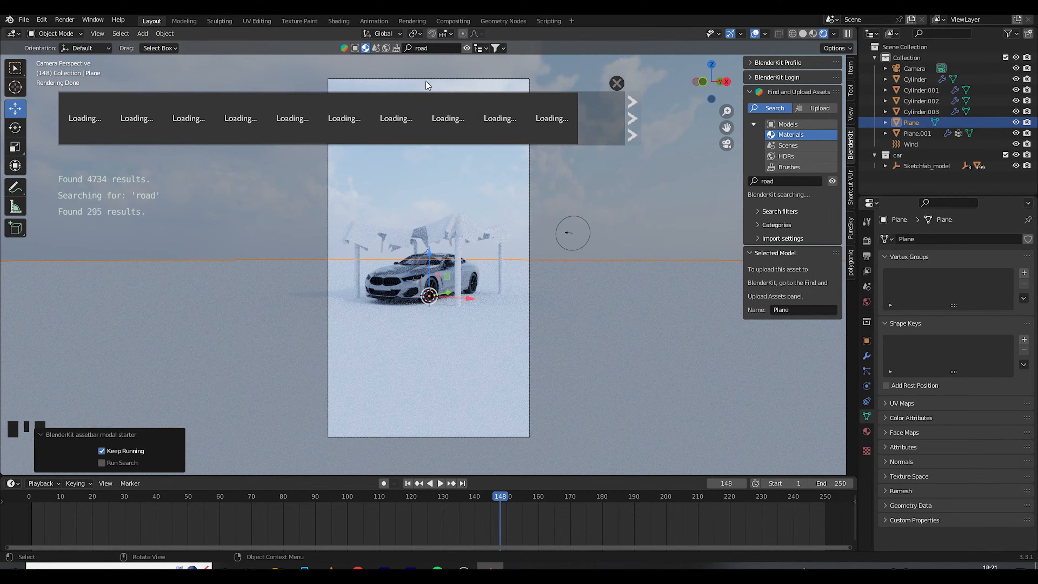
- Apply a dark blue-grey asphalt material from a further page of the road results to the ground plane
mouse_move(319, 131)
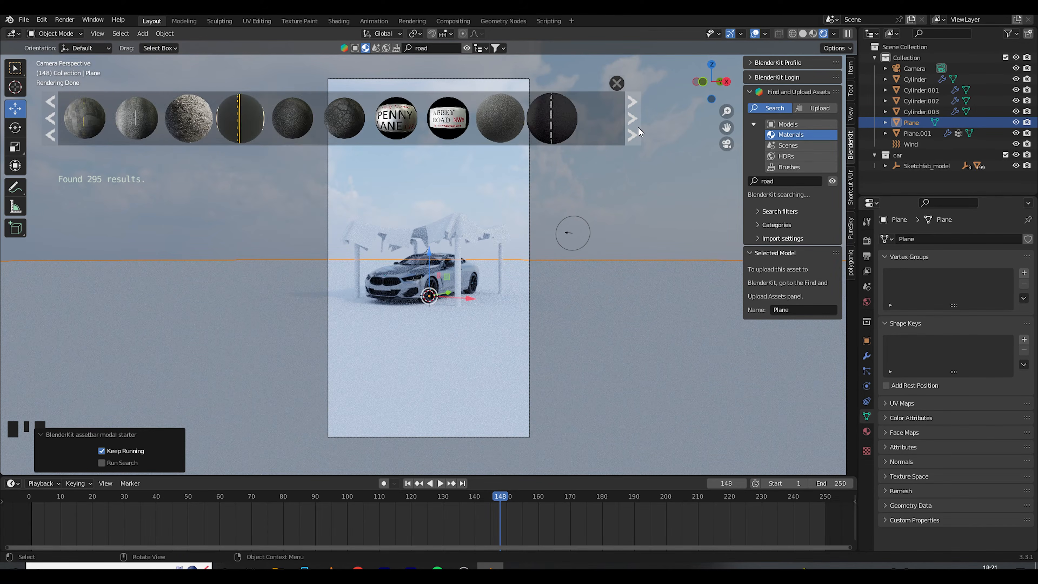
click(638, 128)
mouse_move(227, 131)
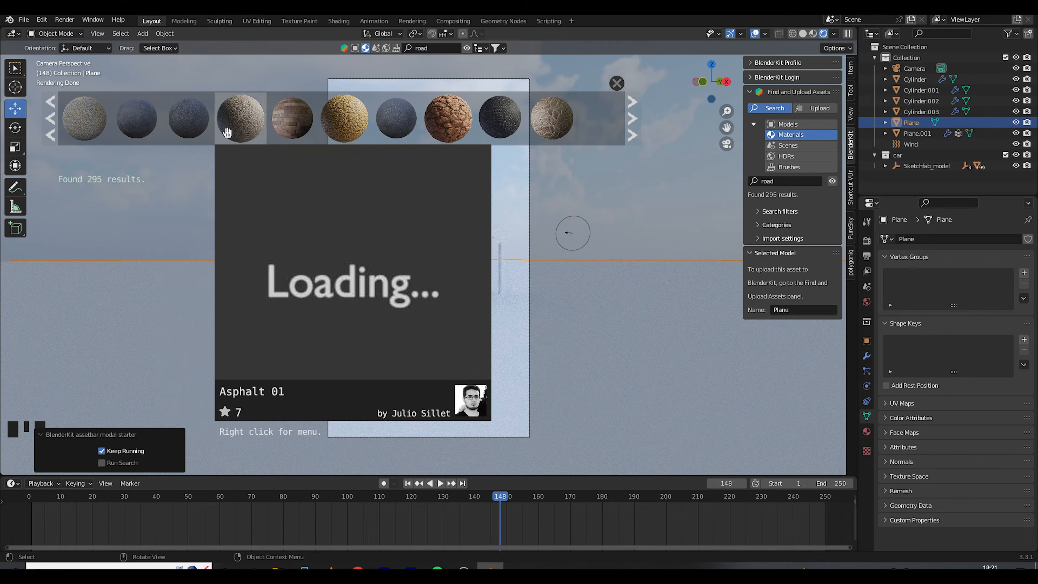
click(197, 122)
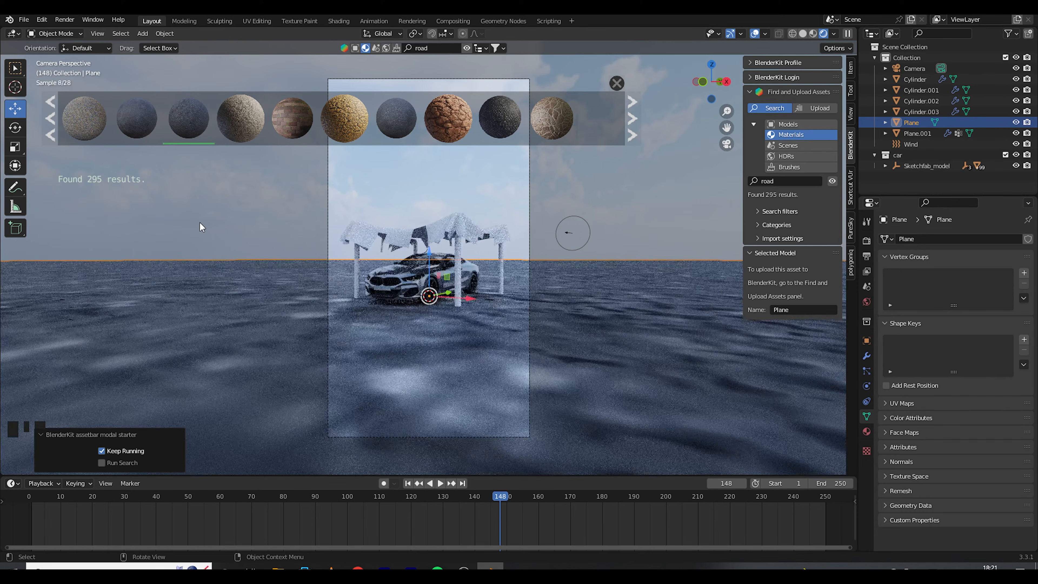
click(200, 222)
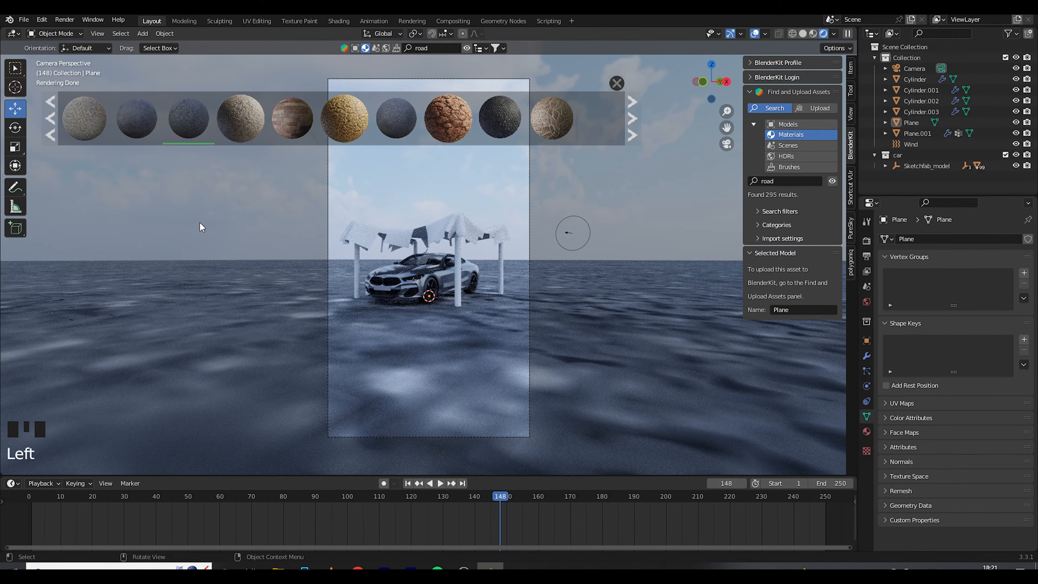
- With the ground plane selected, split the 3D viewport into two side-by-side areas and hide the sidebar in the rendered one
click(597, 335)
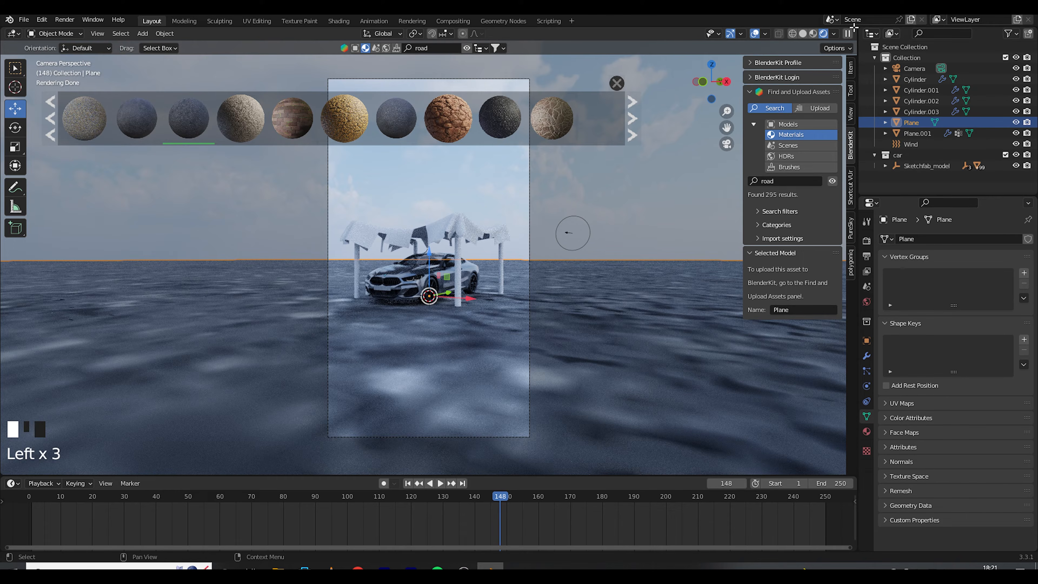
mouse_move(854, 27)
mouse_down()
mouse_move(695, 122)
mouse_move(475, 184)
mouse_move(424, 225)
mouse_move(419, 254)
mouse_up()
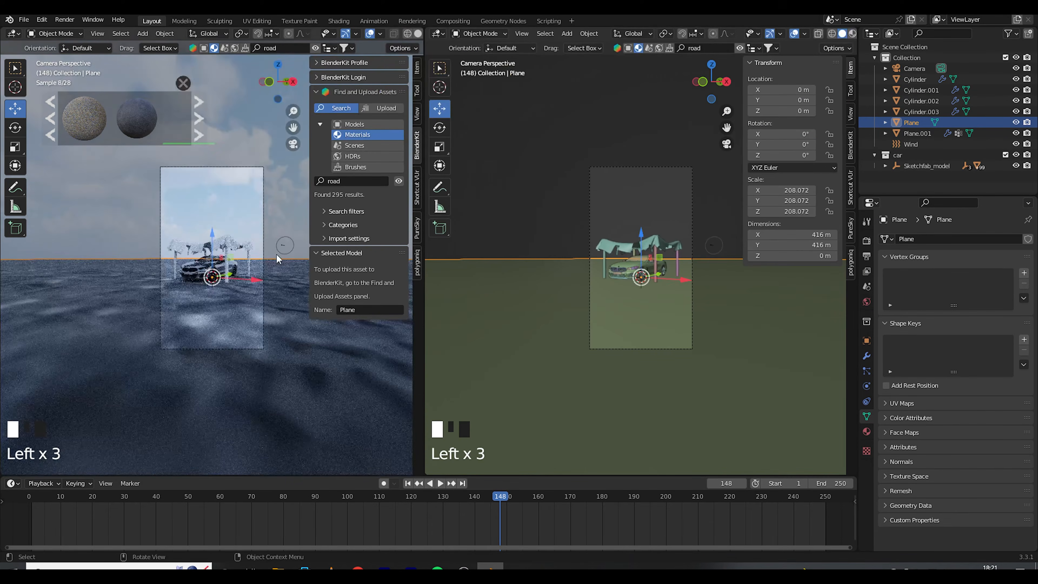
scroll(277, 258, up, 3)
key(n)
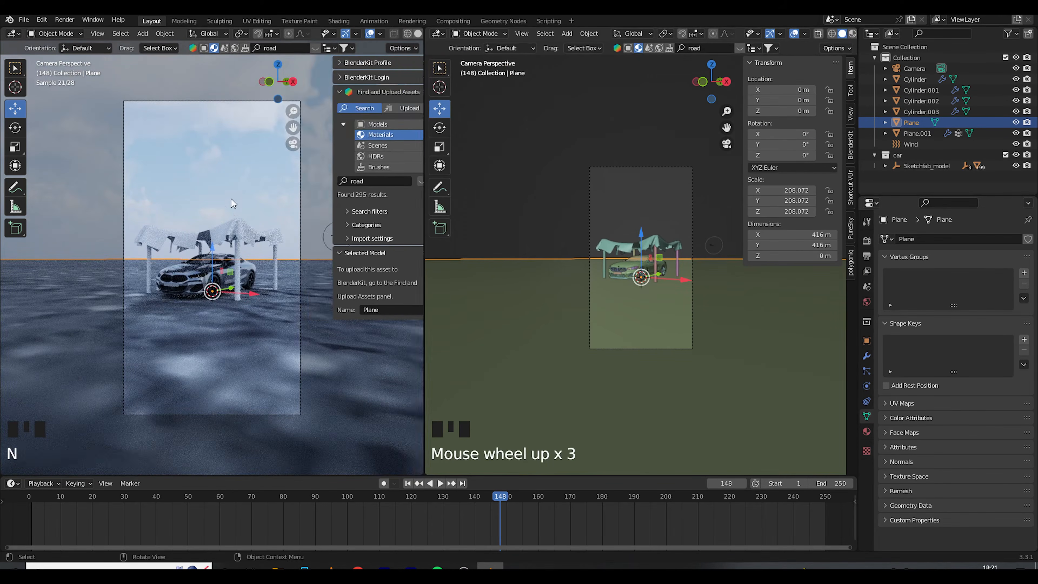
- Switch the non-rendered 3D viewport area to the Shader Editor and bring the ground plane's asphalt material nodes into view
scroll(286, 246, up, 2)
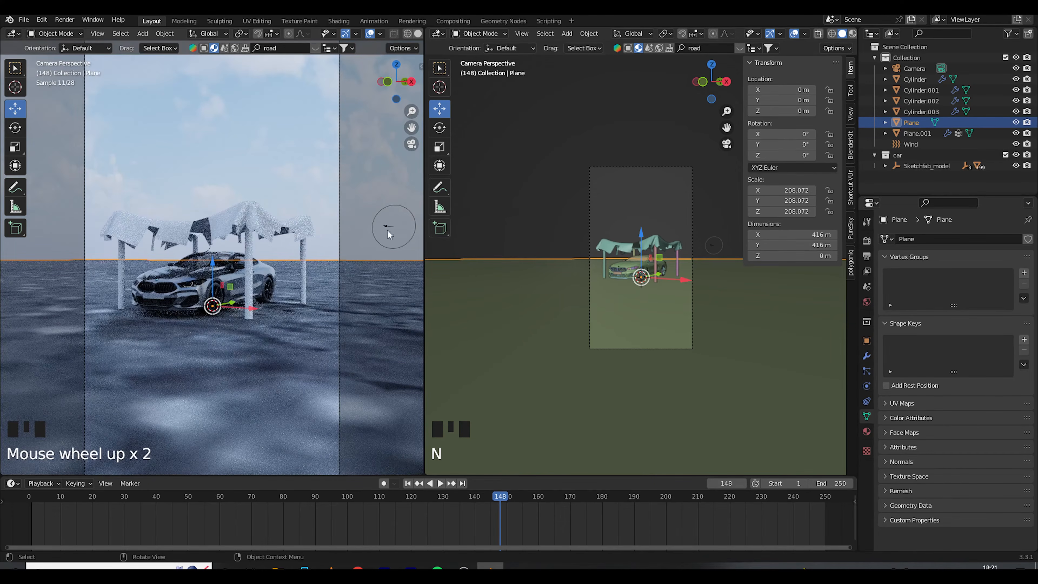
click(440, 35)
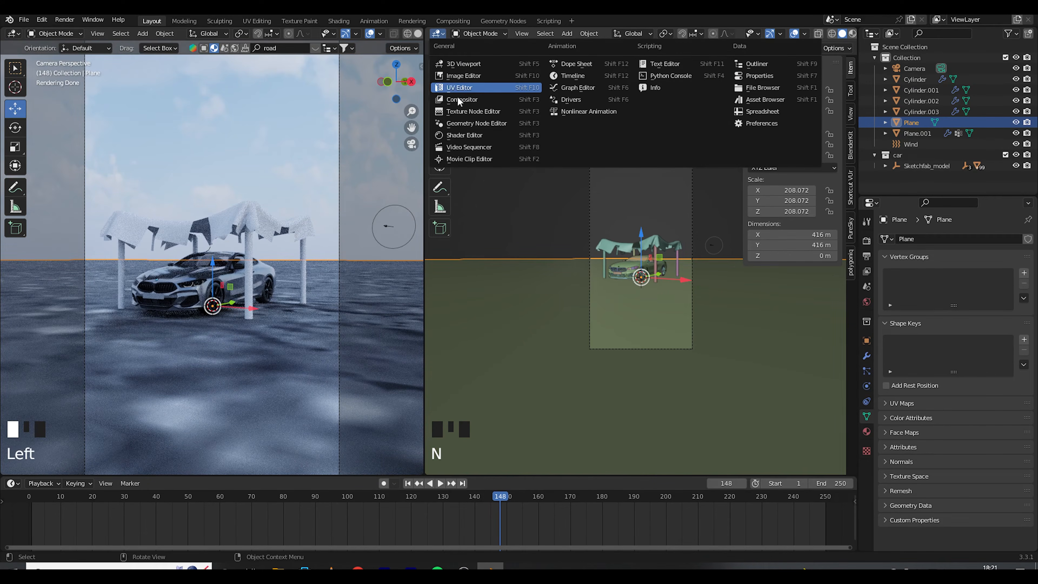
click(464, 139)
middle_drag(530, 243, 539, 198)
click(507, 212)
scroll(516, 221, down, 2)
scroll(538, 210, down, 3)
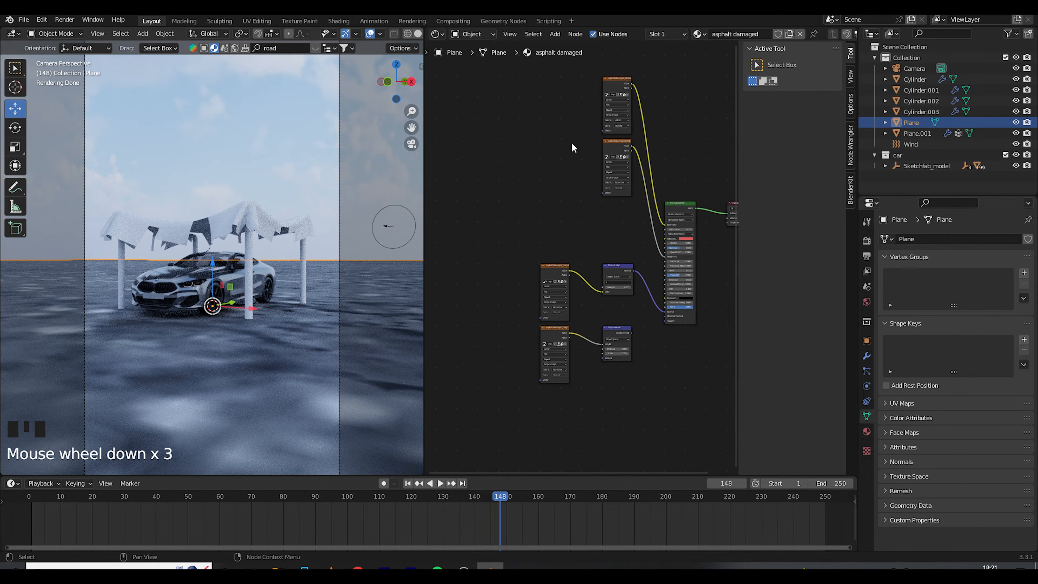
- Add Texture Coordinate and Mapping nodes to the asphalt material's base colour image texture
click(613, 83)
click(612, 82)
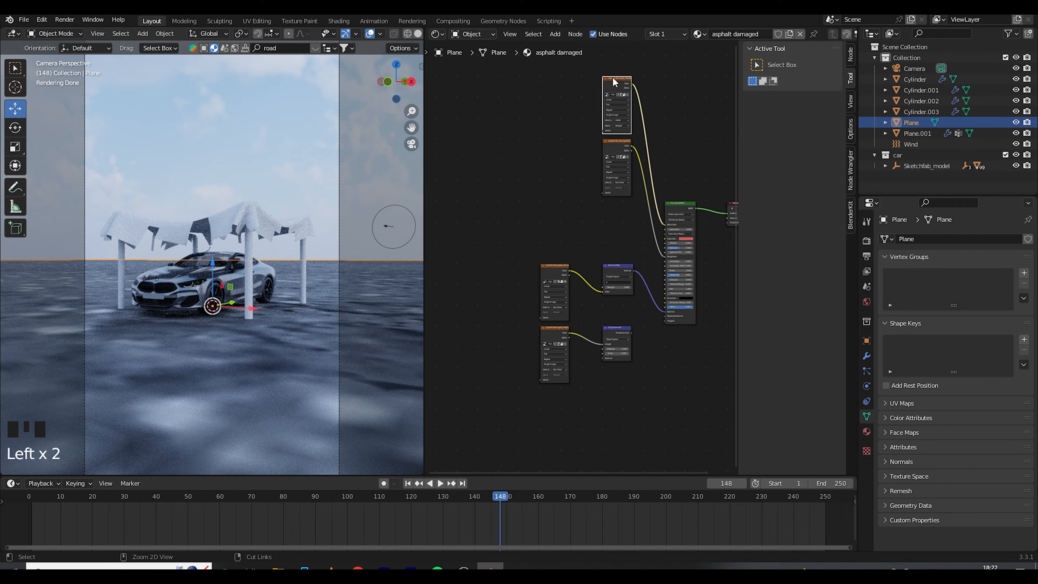
key(ctrl+t)
click(547, 190)
middle_drag(547, 190, 549, 216)
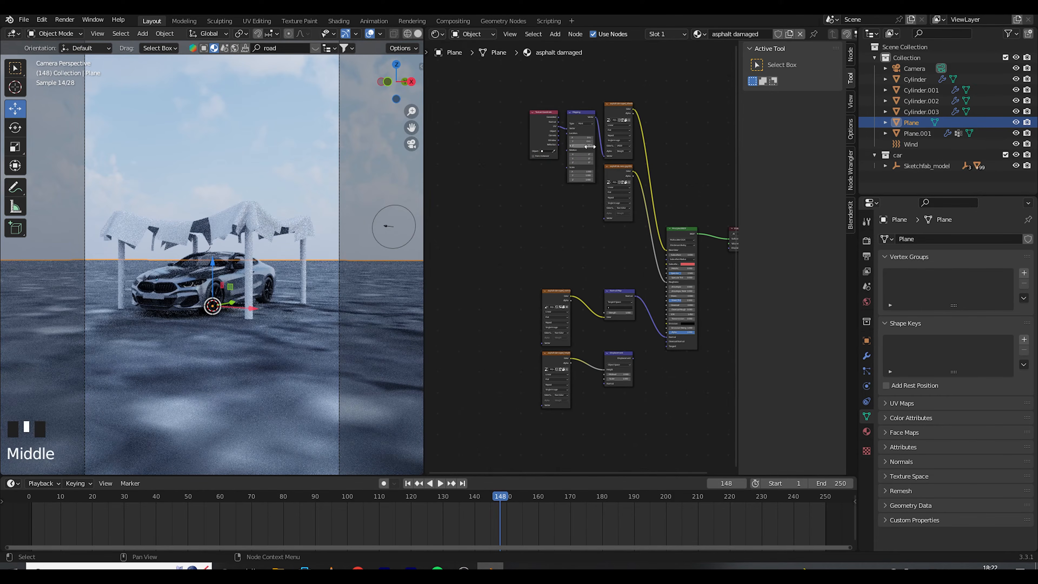
scroll(604, 163, up, 8)
middle_drag(629, 163, 624, 321)
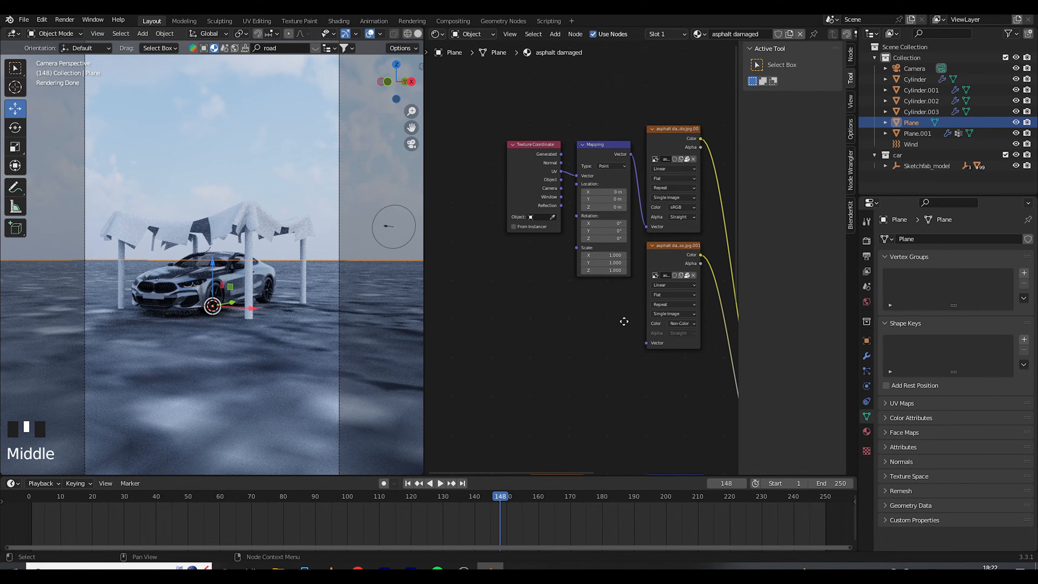
- Move the Texture Coordinate and Mapping nodes away from the textures and connect the Mapping vector to all four asphalt image textures
drag(647, 227, 637, 223)
drag(483, 125, 610, 260)
drag(600, 149, 479, 308)
scroll(600, 356, down, 2)
middle_drag(600, 356, 544, 164)
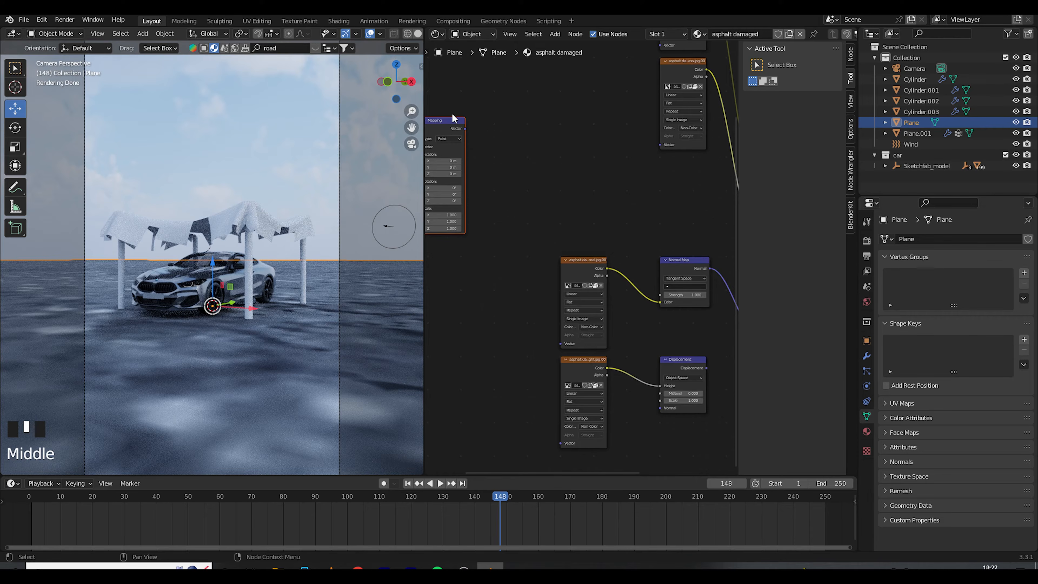
mouse_move(465, 130)
mouse_down()
mouse_move(561, 344)
mouse_move(561, 443)
mouse_move(654, 47)
mouse_move(652, 209)
mouse_up()
middle_drag(457, 195, 620, 350)
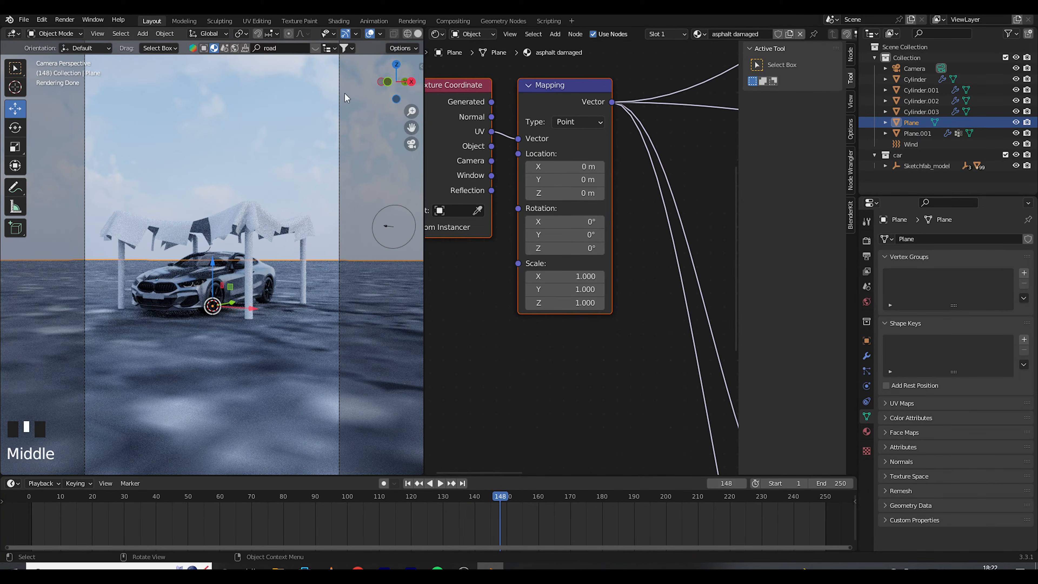
- Hide the rendered view's overlays and gizmos and try a Mapping scale of 50 in X and Y for the asphalt
click(370, 33)
click(346, 34)
click(575, 276)
text(50)
key(Return)
click(582, 290)
text(50)
key(Return)
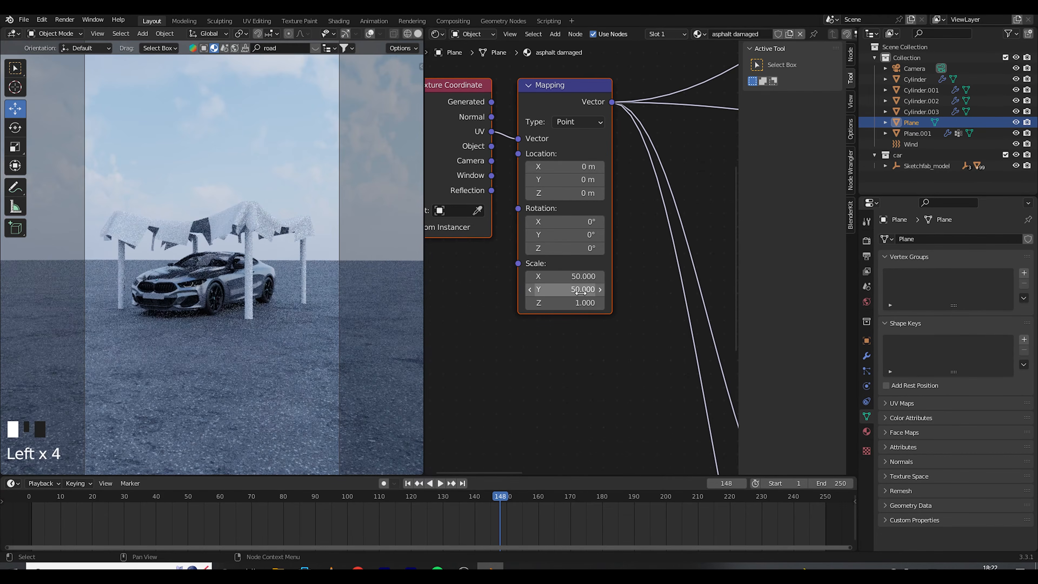
- Set the asphalt Mapping node's scale to 70 in X, Y and Z
click(580, 277)
text(70)
key(Return)
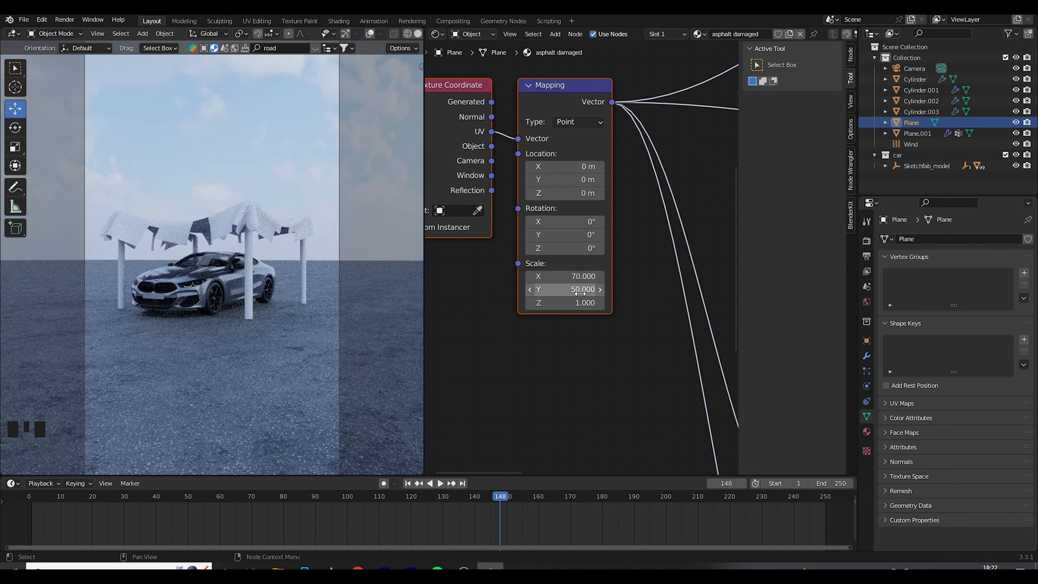
click(581, 292)
key(Return)
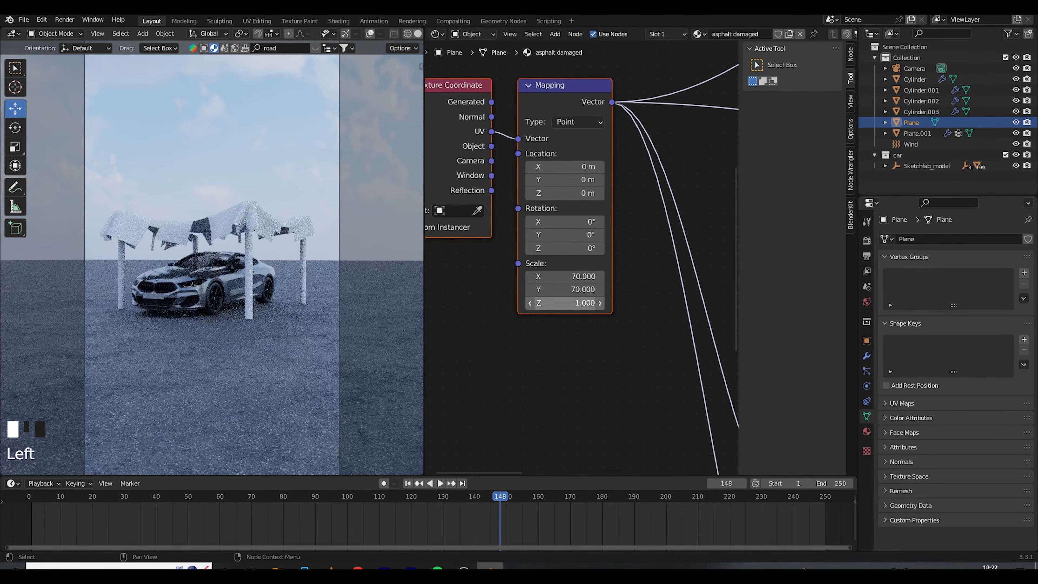
click(579, 303)
text(70)
key(Return)
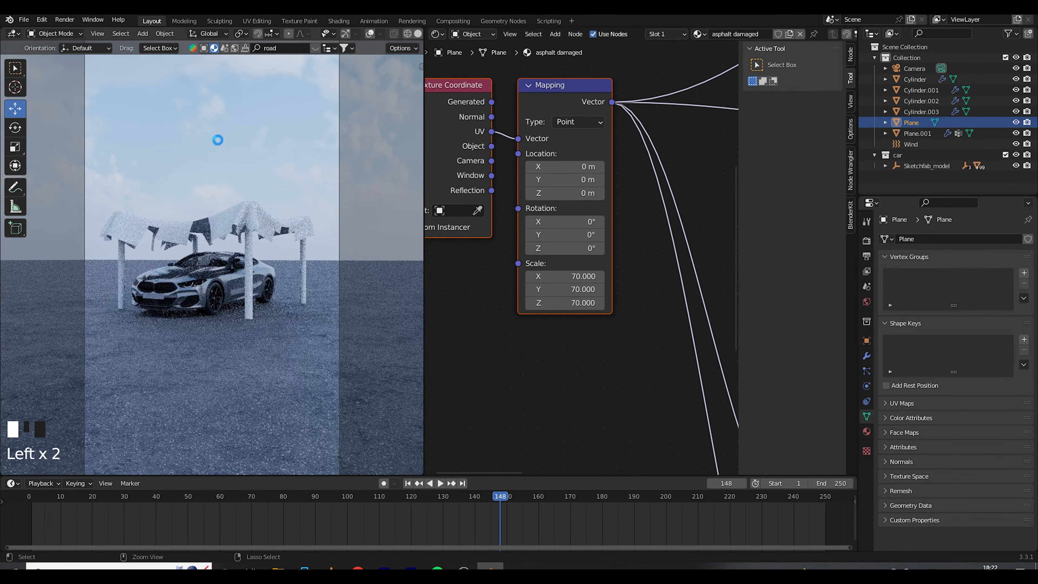
- Show the overlays and gizmos in the rendered view again, and select the camera and move it slightly
click(217, 139)
click(370, 33)
click(347, 35)
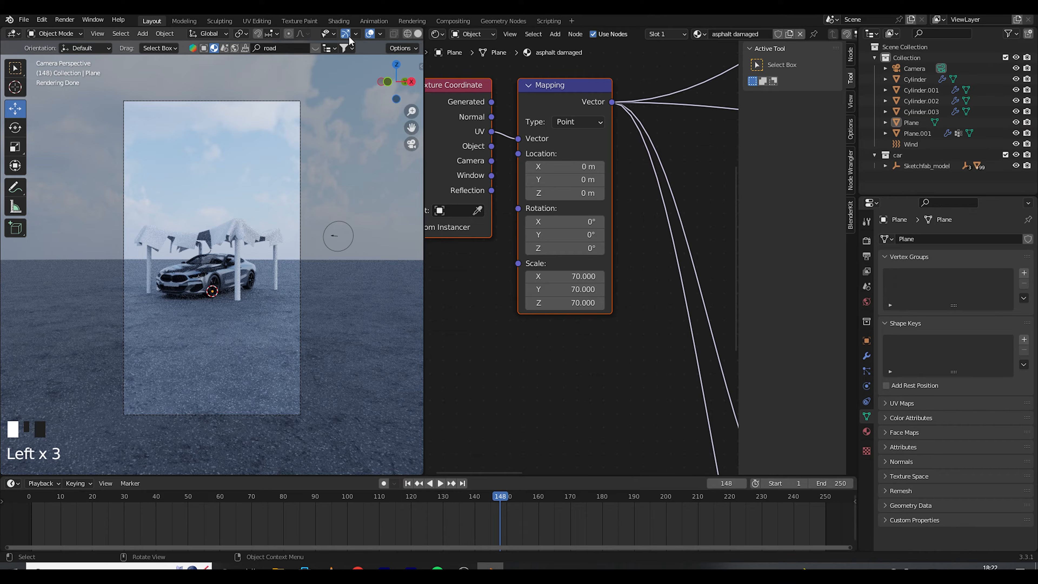
click(253, 102)
key(g)
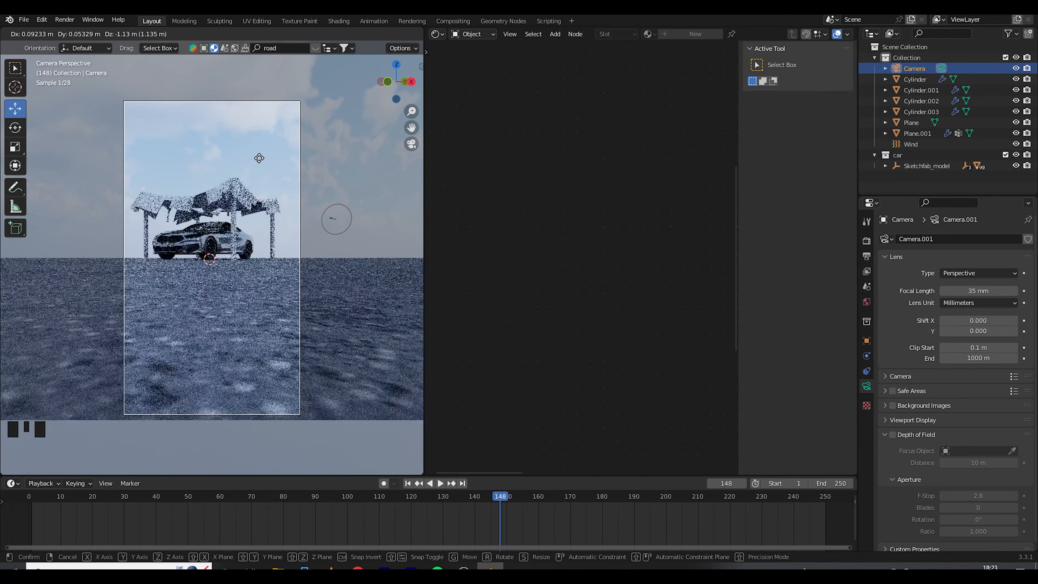
click(257, 119)
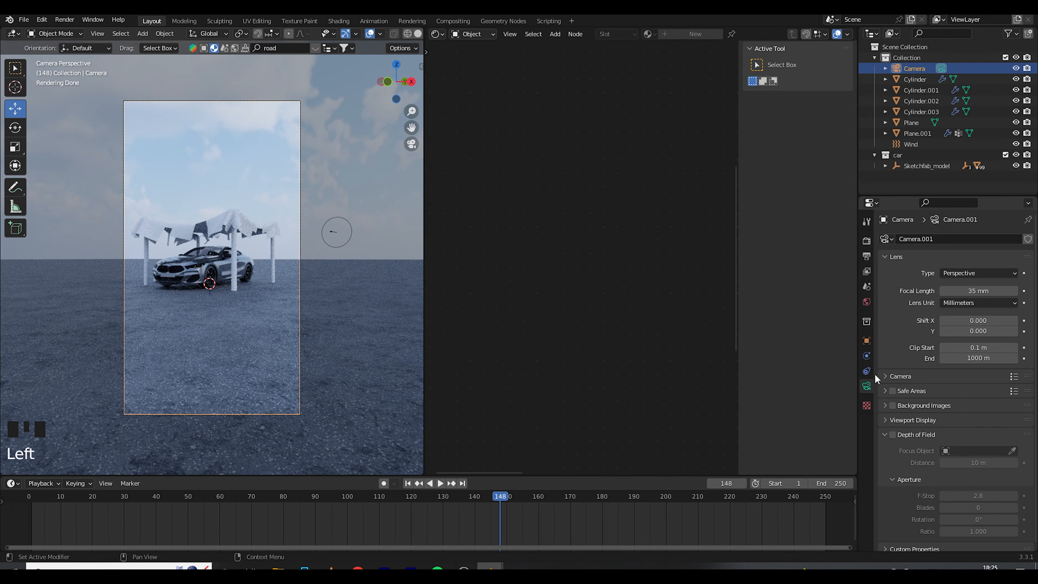
- Try a focal length of 300 mm on the camera
double_click(967, 291)
text(300)
key(Return)
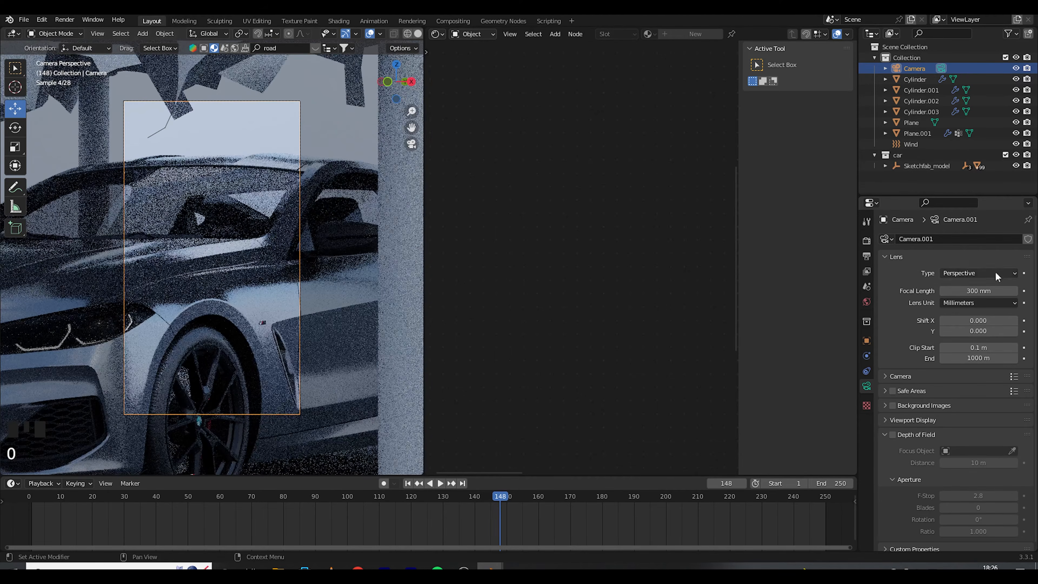
- Set the camera's focal length to 30 mm
click(980, 291)
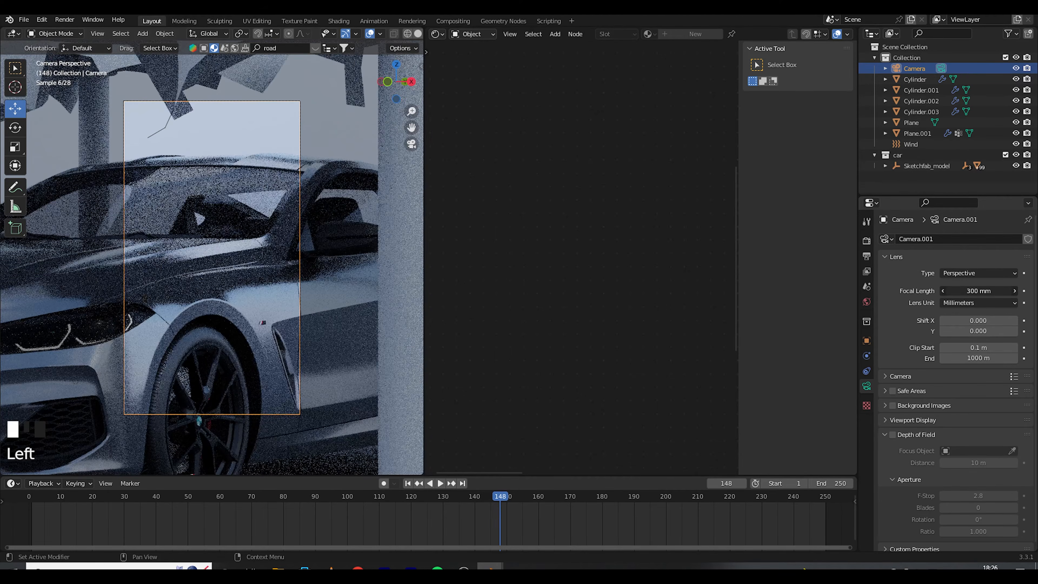
text(30)
key(Return)
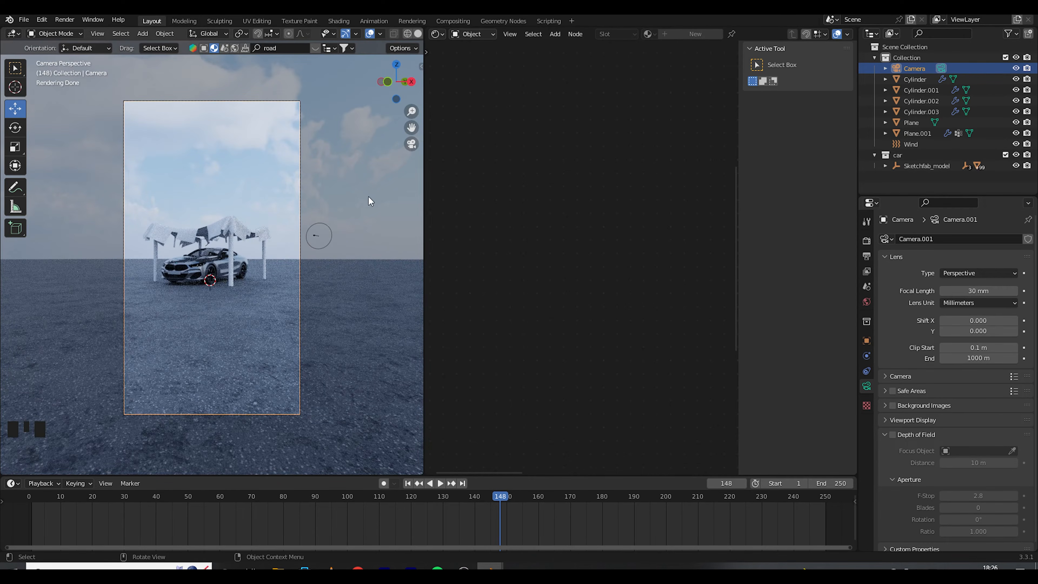
- Enable locking the camera to the view in the rendered viewport and hide its sidebar
key(n)
click(417, 115)
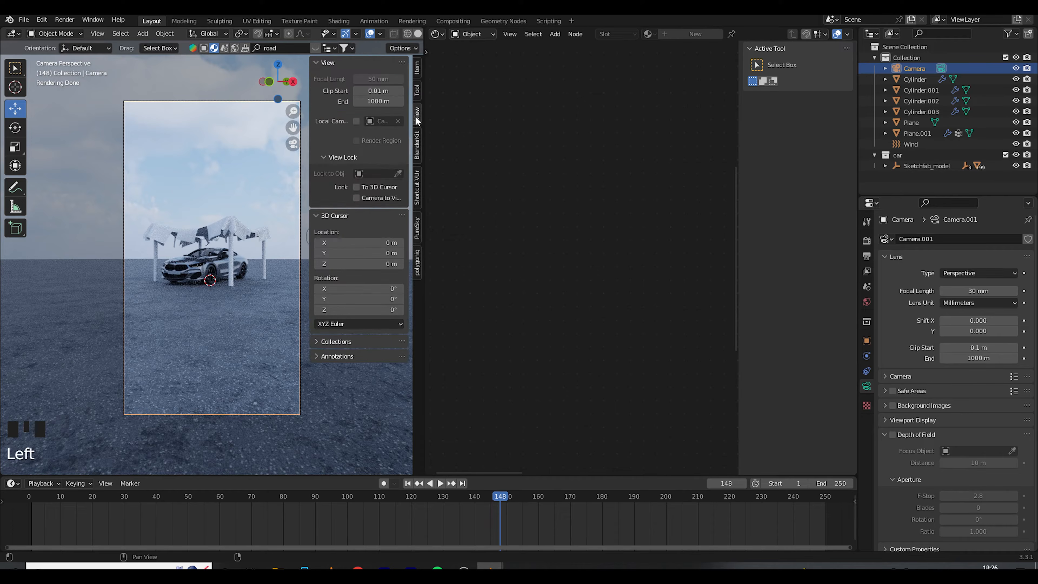
click(356, 198)
key(n)
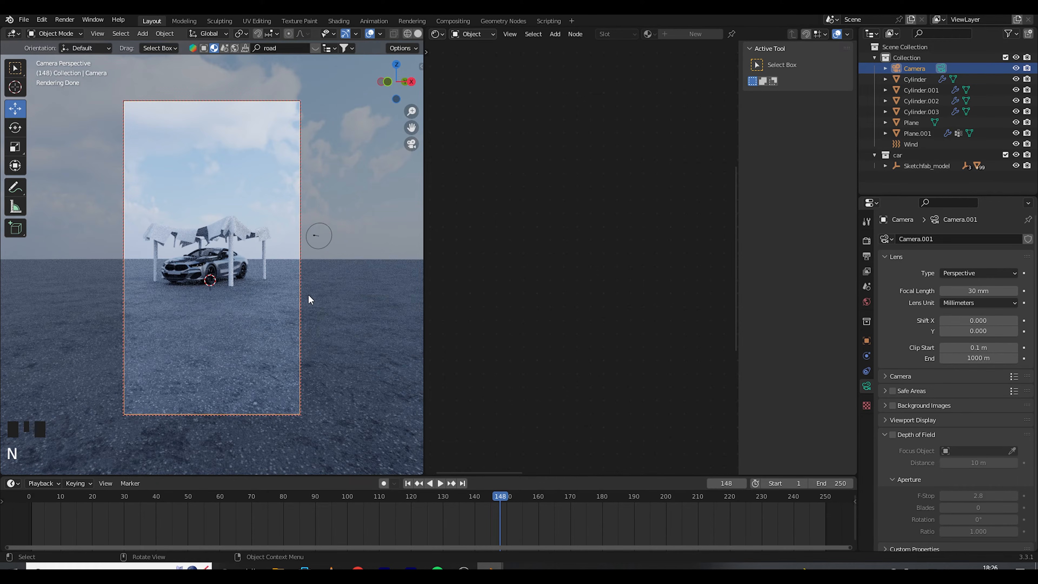
- Move the locked camera closer to the car and reframe the car and torn cloth shelter within the portrait frame
scroll(308, 293, up, 2)
scroll(307, 292, up, 1)
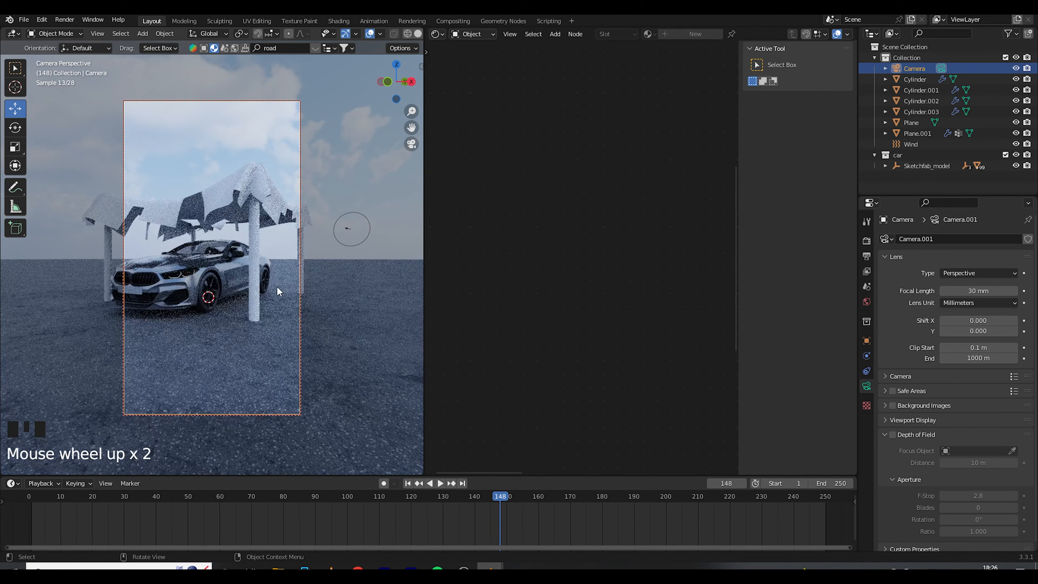
drag(411, 128, 421, 117)
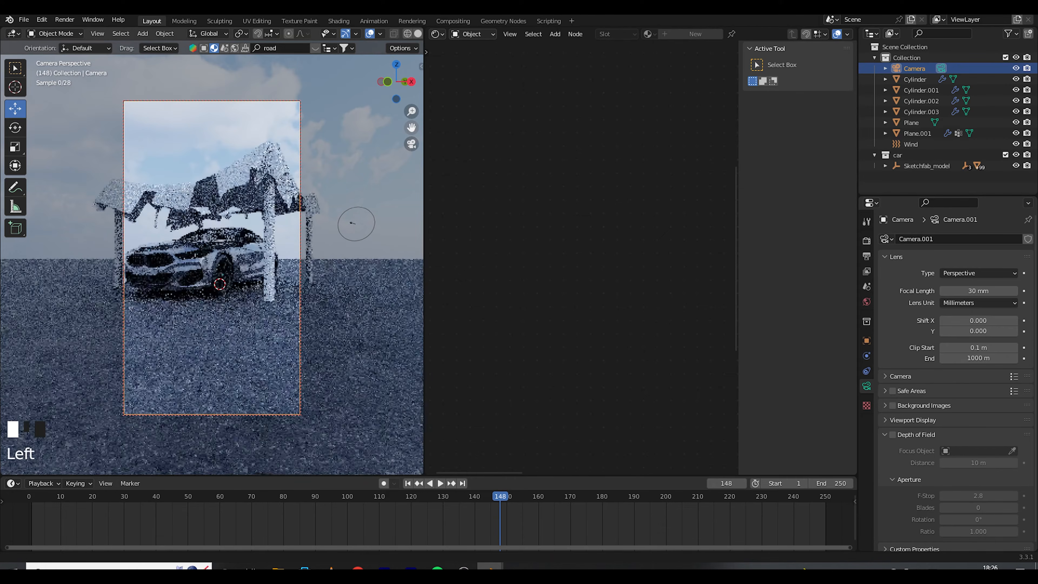
drag(356, 223, 318, 207)
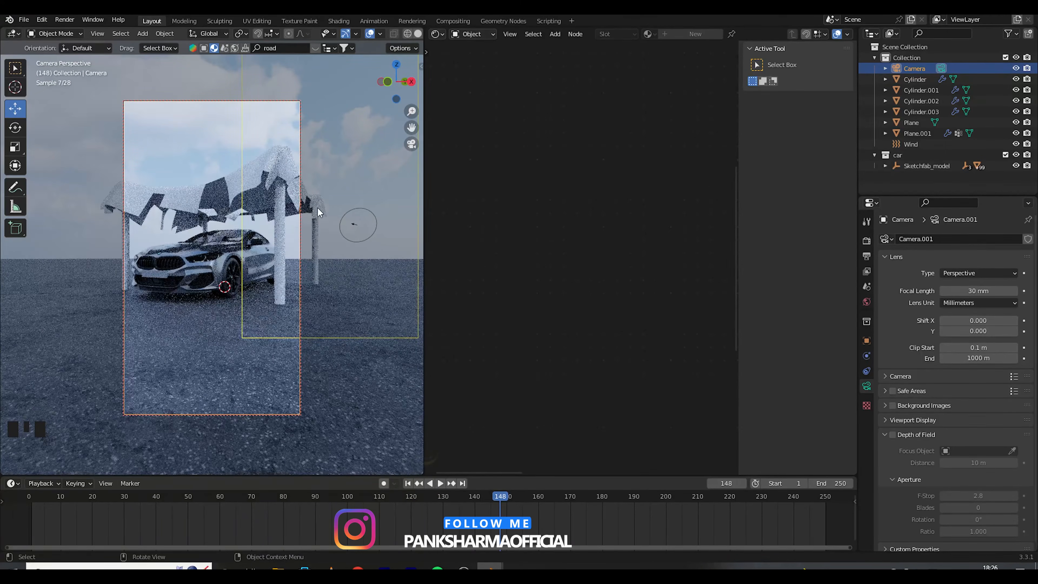
- Set the output resolution Y to 1650 px and pull the camera back to fit the whole shelter in frame
click(866, 256)
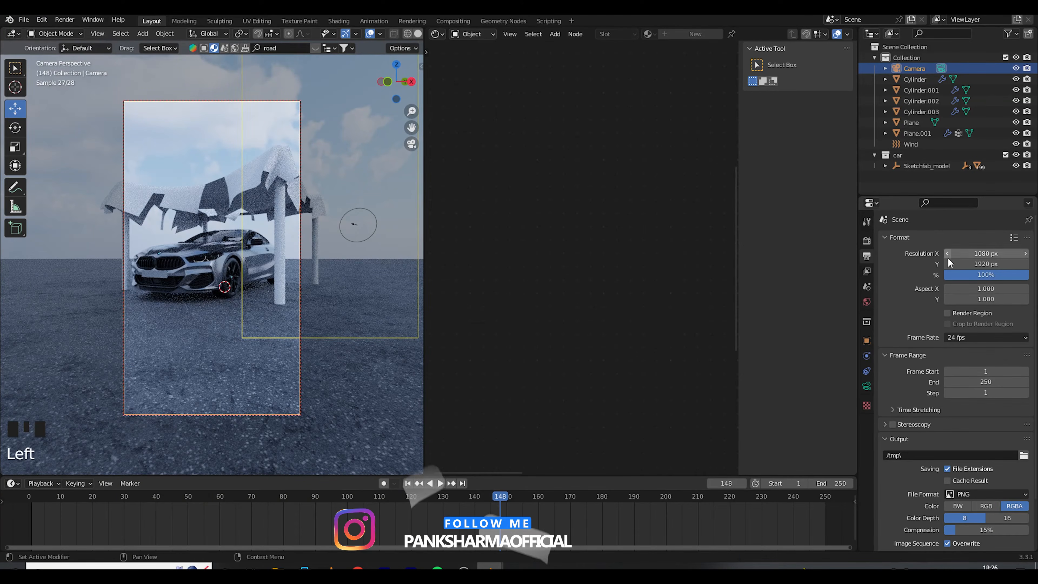
mouse_move(952, 264)
mouse_down()
mouse_move(977, 264)
mouse_move(938, 264)
mouse_move(948, 264)
mouse_up()
scroll(417, 142, up, 1)
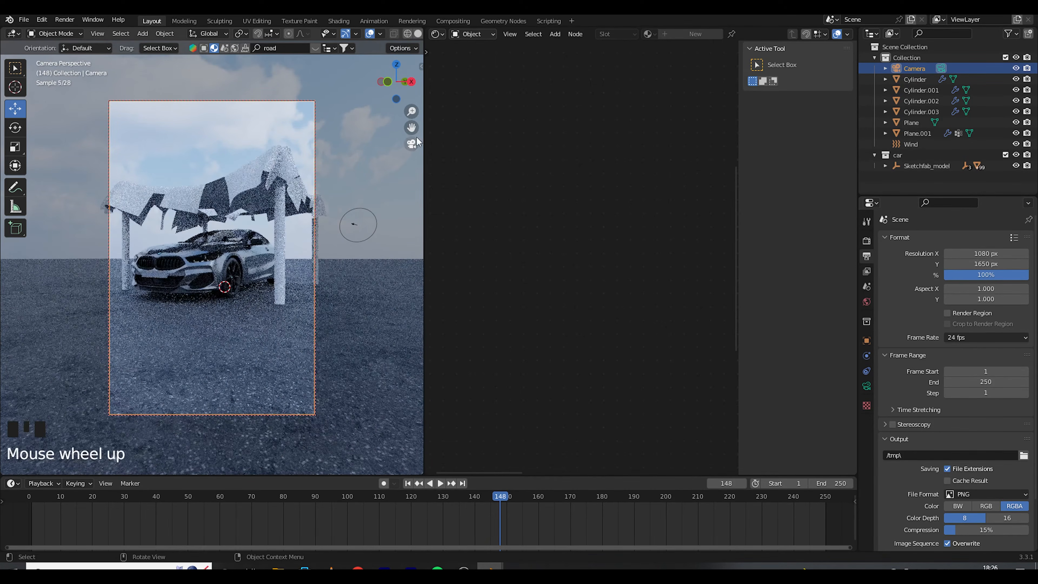
middle_drag(393, 164, 351, 203)
scroll(350, 202, down, 3)
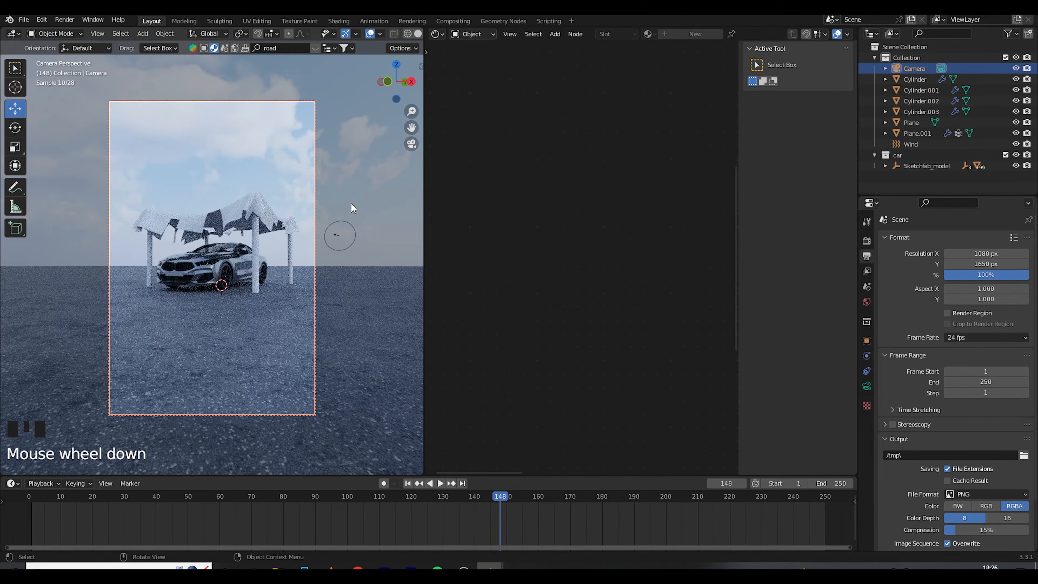
- Save the file and join the Shader Editor area into the rendered viewport
key(ctrl+s)
right_click(424, 171)
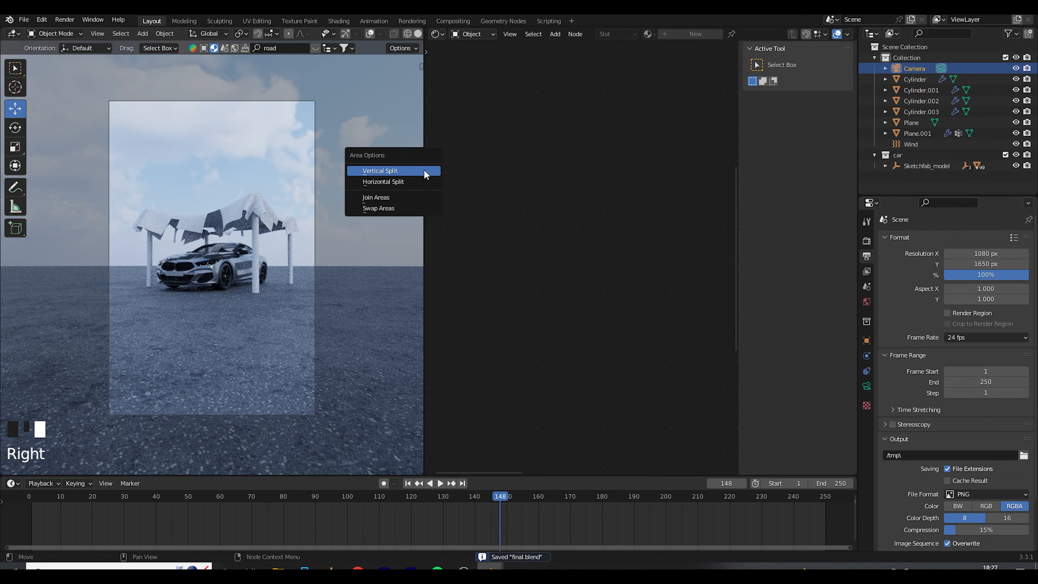
click(403, 198)
click(456, 196)
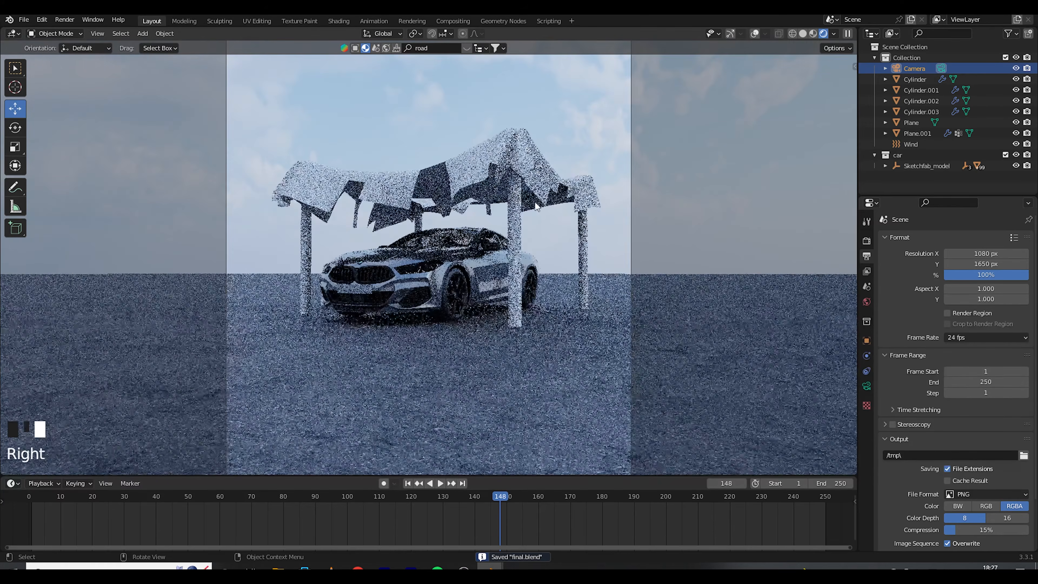
- Disable locking the camera to the view, hide the sidebar and save the file
key(n)
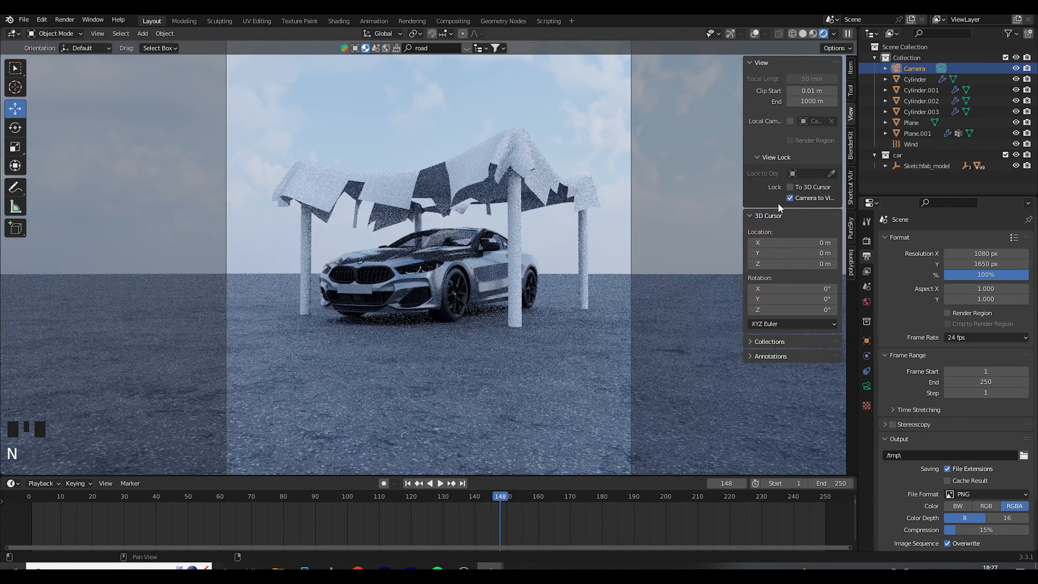
click(790, 198)
scroll(530, 238, down, 3)
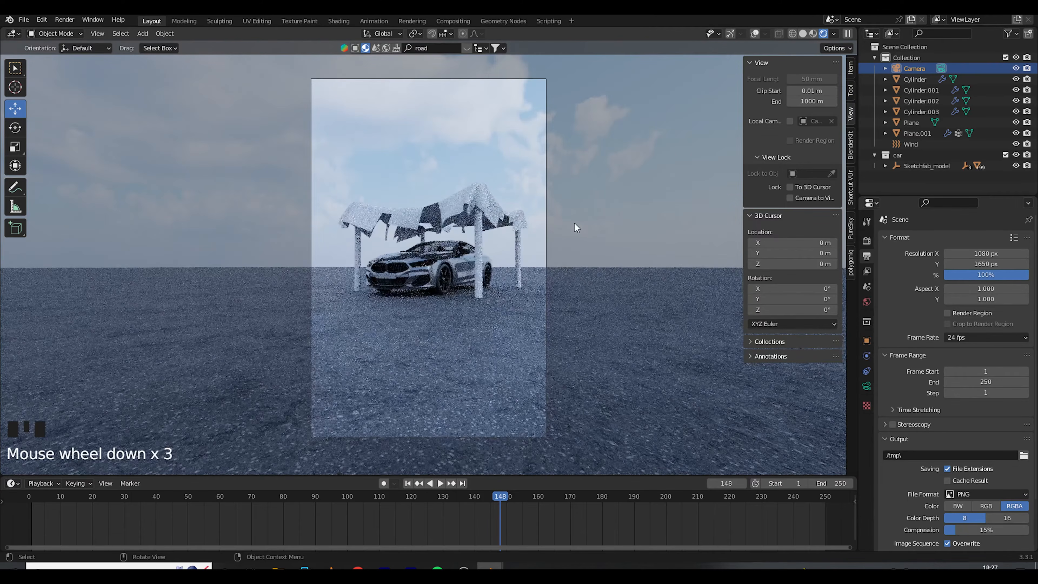
key(n)
key(ctrl+s)
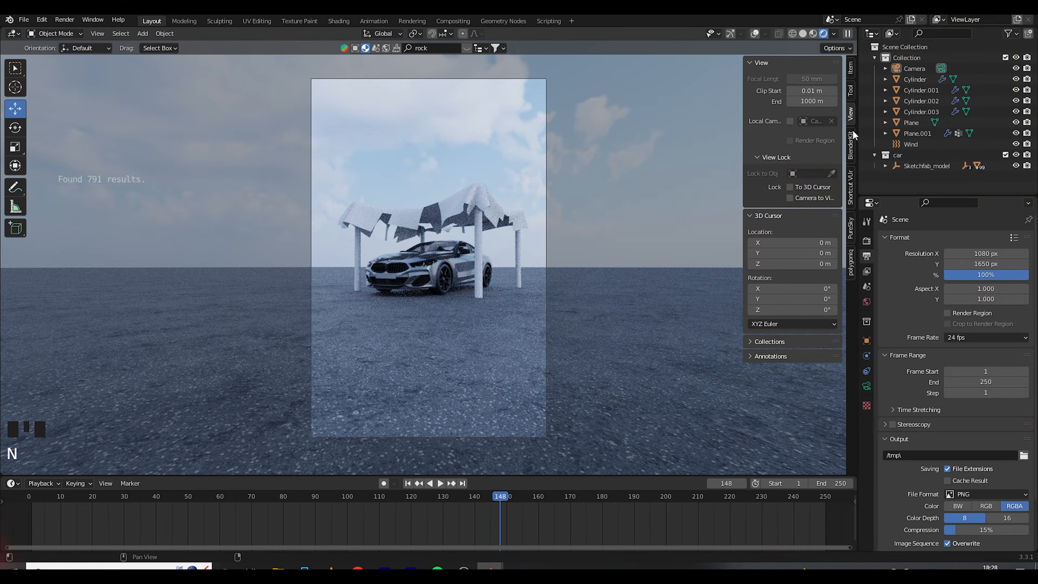
- Search the BlenderKit models for rock and add Photoscanned Rock 03 to the scene
click(851, 153)
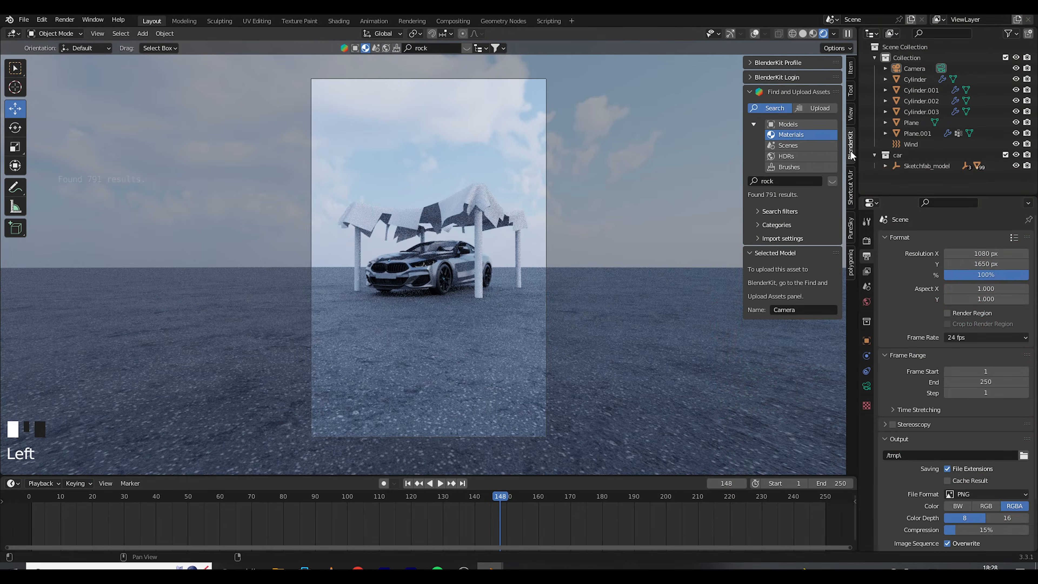
click(792, 124)
click(426, 48)
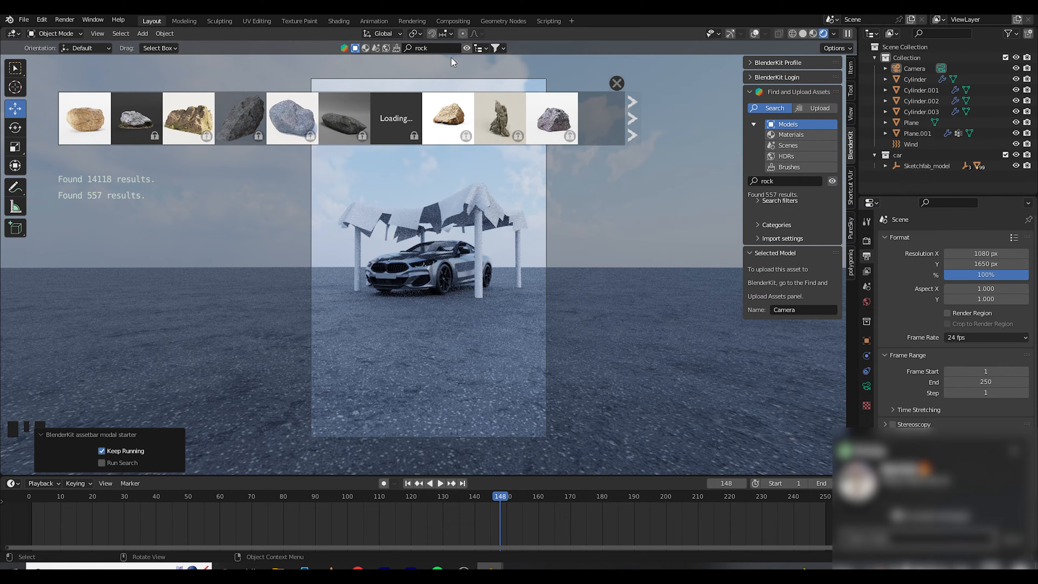
click(631, 125)
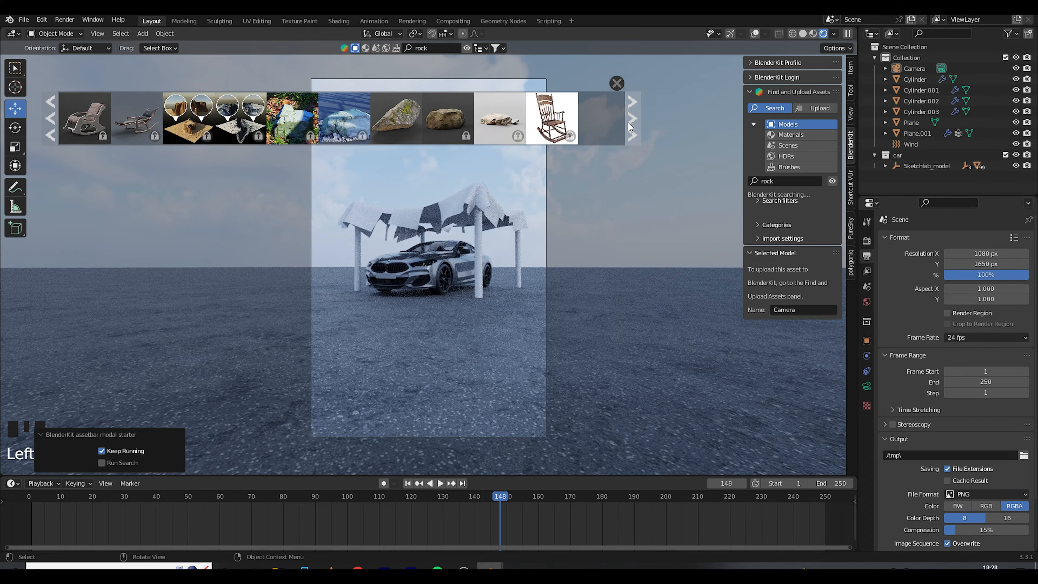
mouse_move(275, 124)
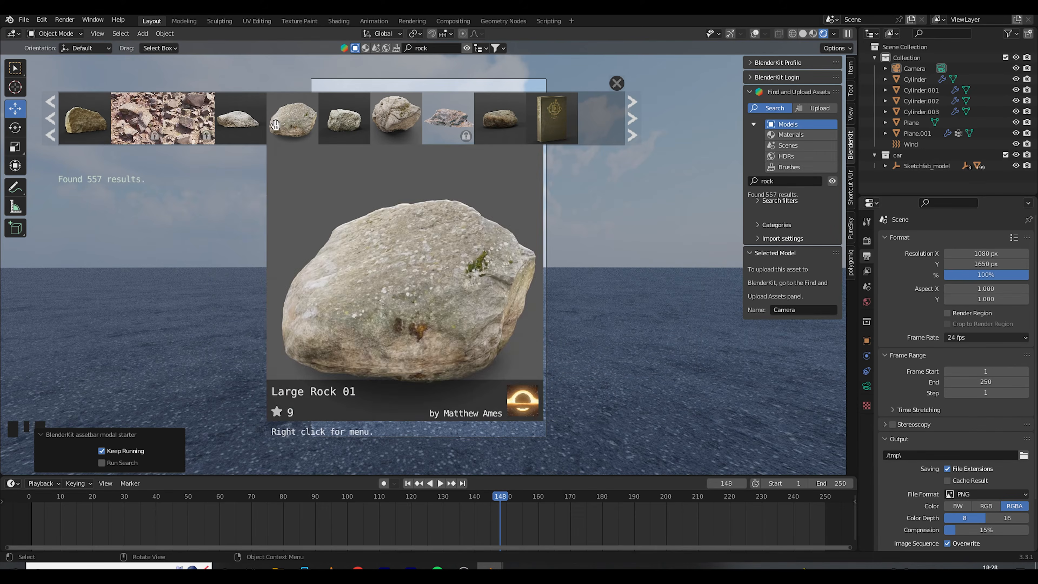
mouse_move(239, 131)
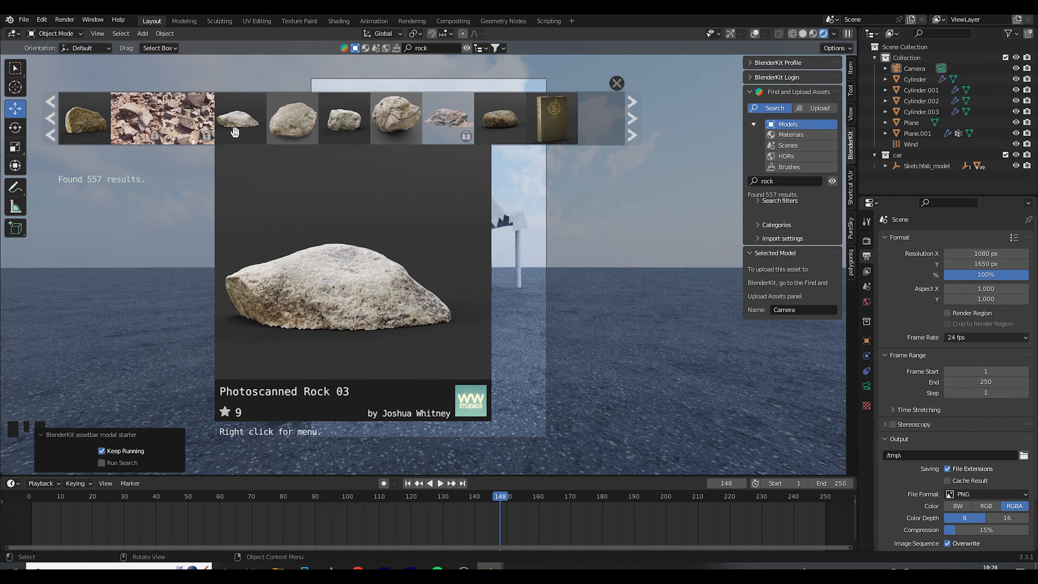
click(239, 132)
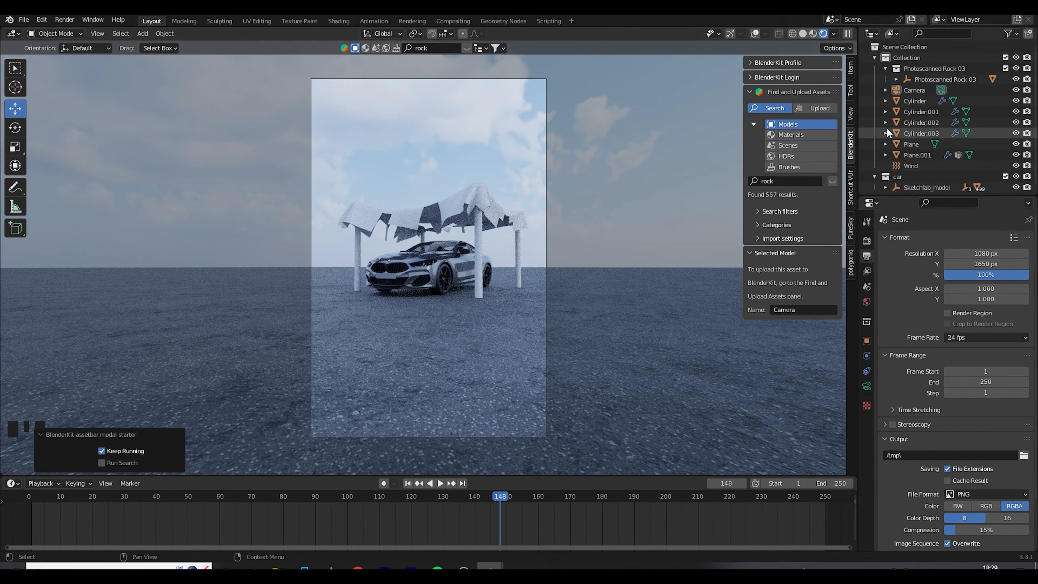
- Turn on the viewport overlays and move the imported rock along X to the base of the shelter's front pole beside the car
scroll(924, 123, down, 1)
click(931, 77)
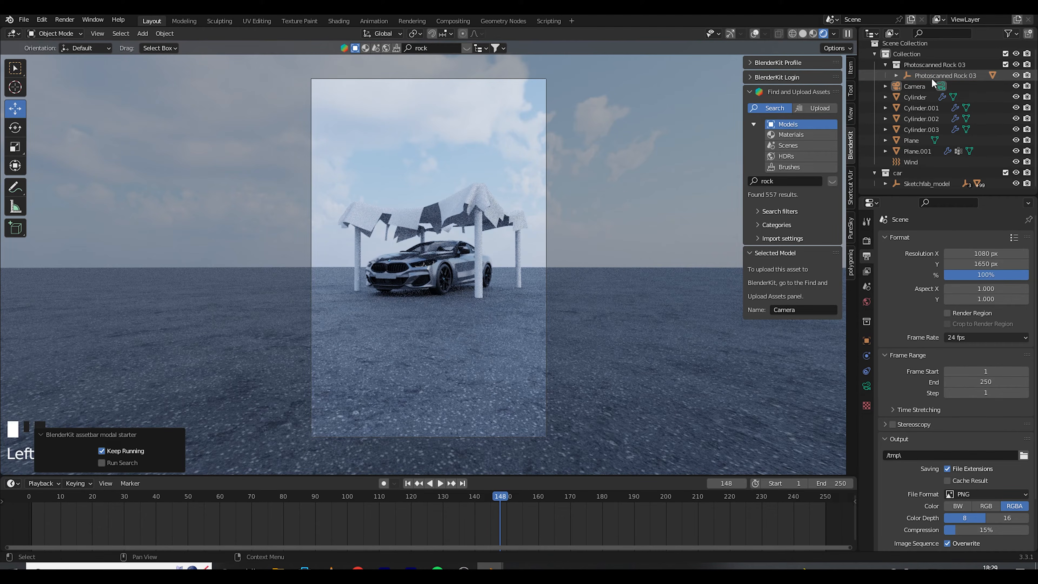
scroll(731, 65, down, 10)
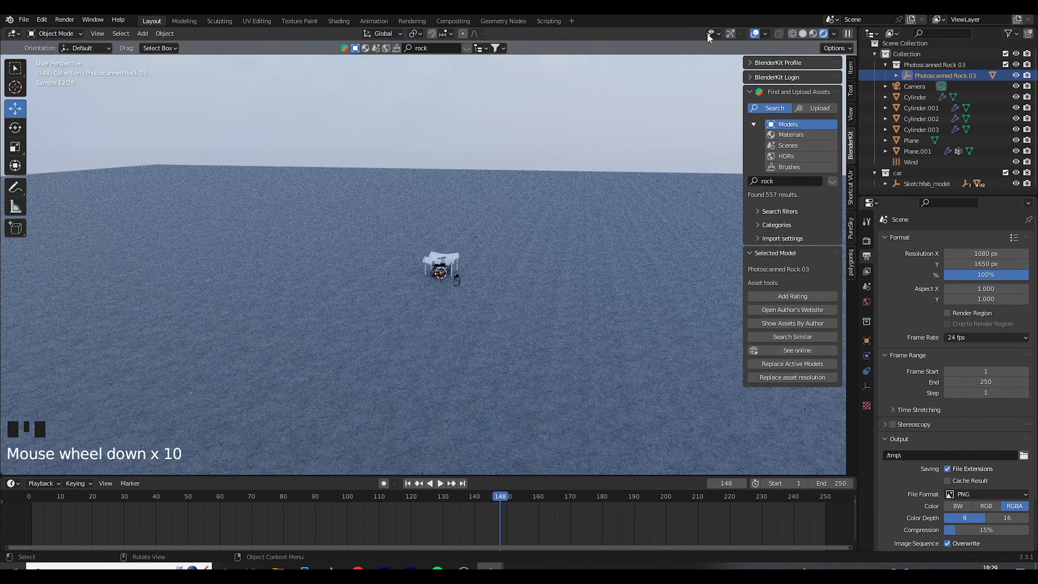
click(755, 34)
scroll(503, 338, up, 6)
scroll(502, 339, up, 4)
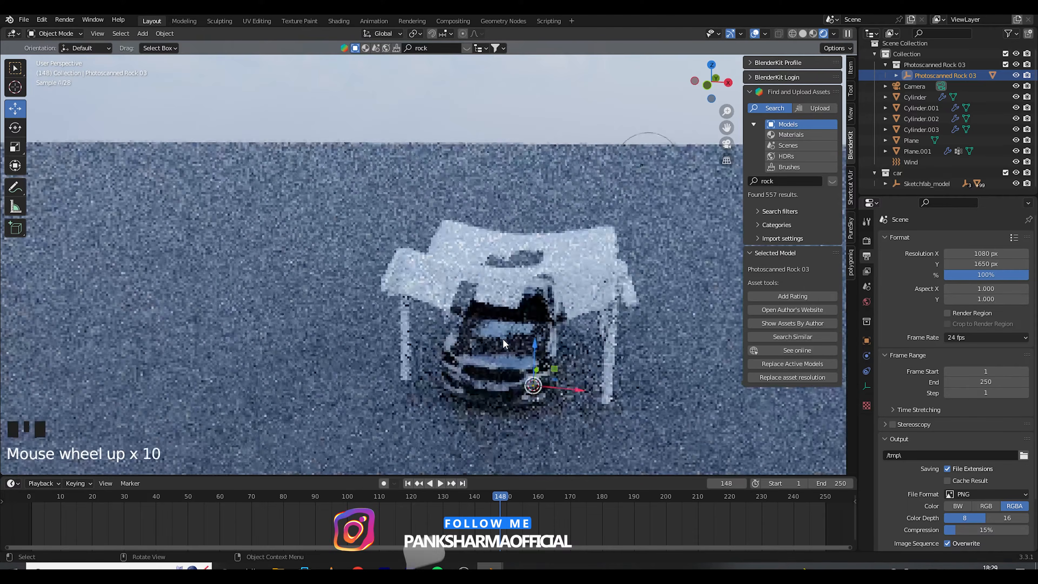
drag(727, 127, 581, 197)
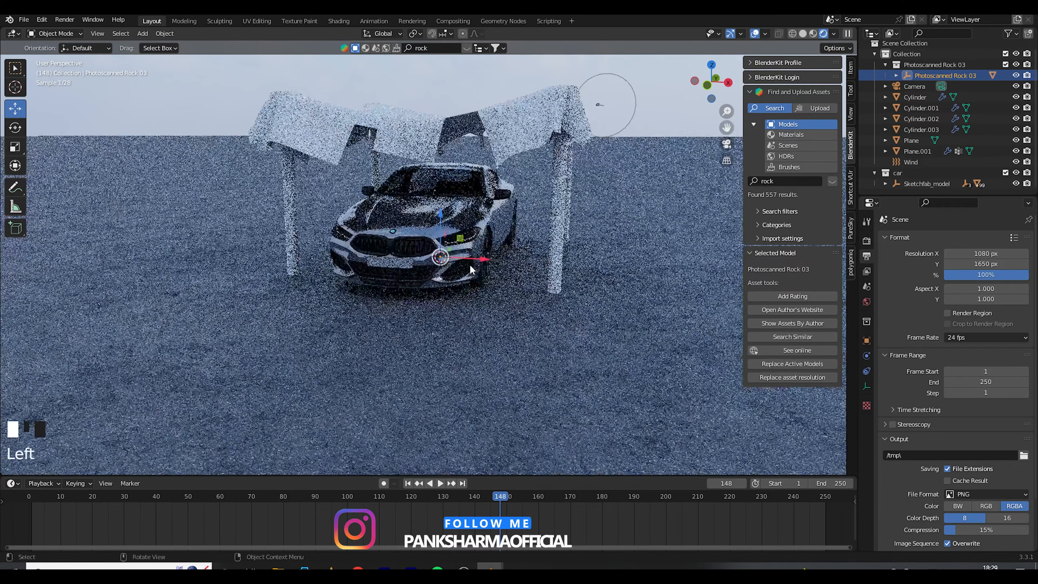
drag(470, 265, 560, 275)
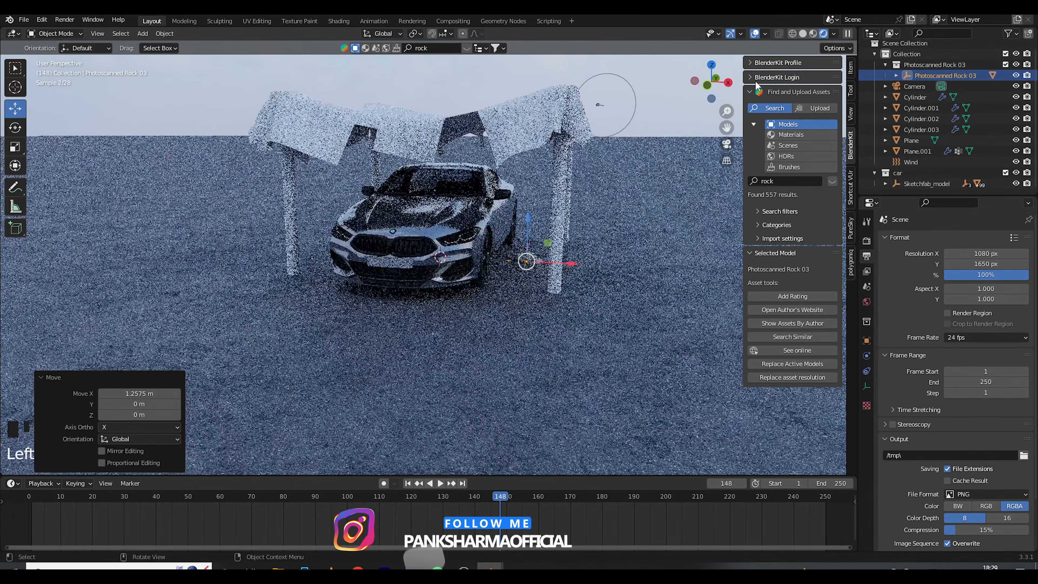
middle_drag(685, 139, 308, 314)
drag(334, 296, 229, 348)
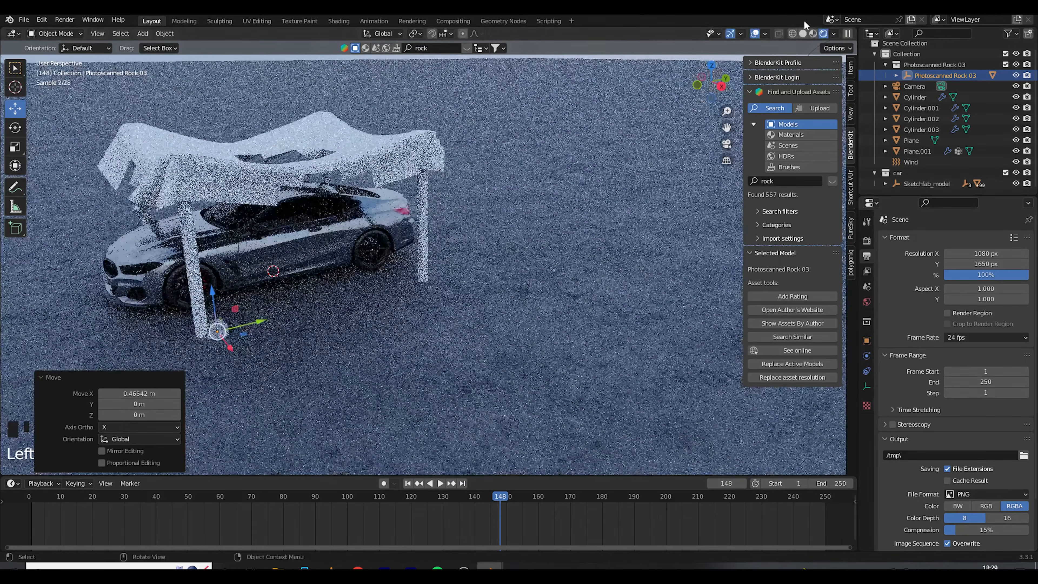
- Switch to solid shading, duplicate the rock and move the copy about 0.28 m along negative Y to the pole's other side
click(803, 33)
mouse_move(274, 346)
middle_down()
mouse_move(343, 353)
mouse_move(319, 355)
middle_up()
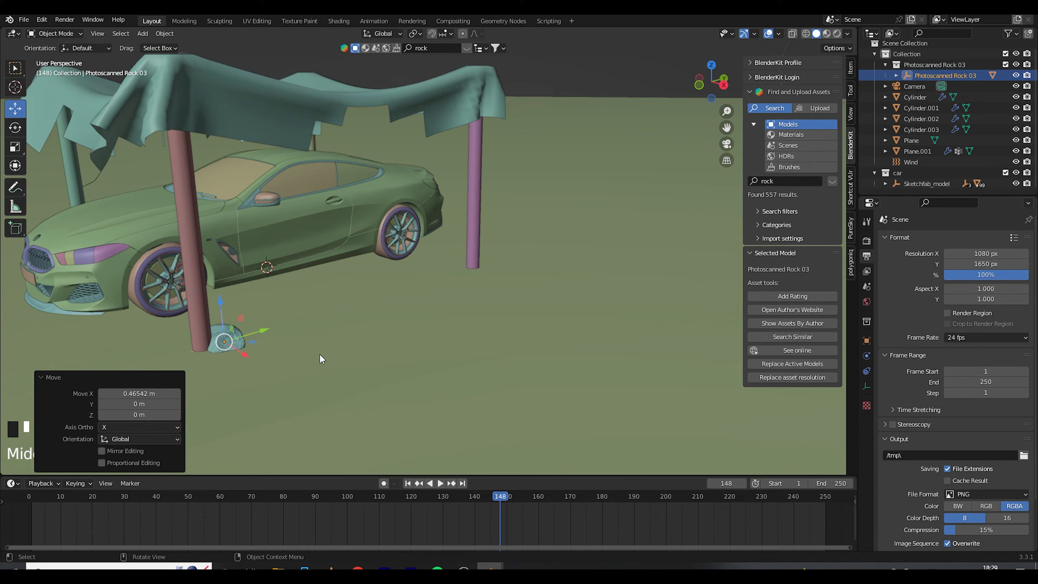
click(238, 330)
key(shift+d)
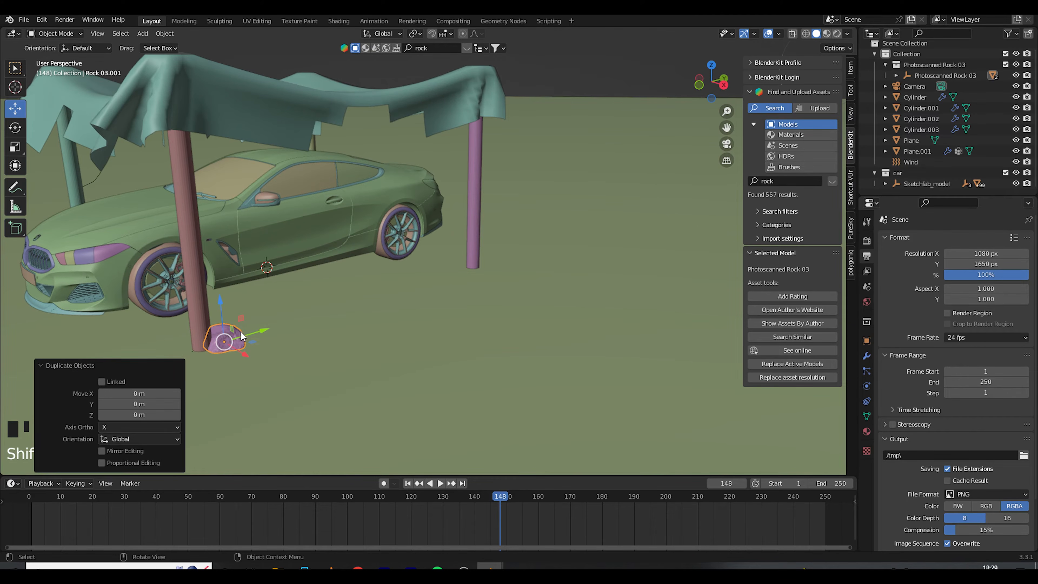
key(x)
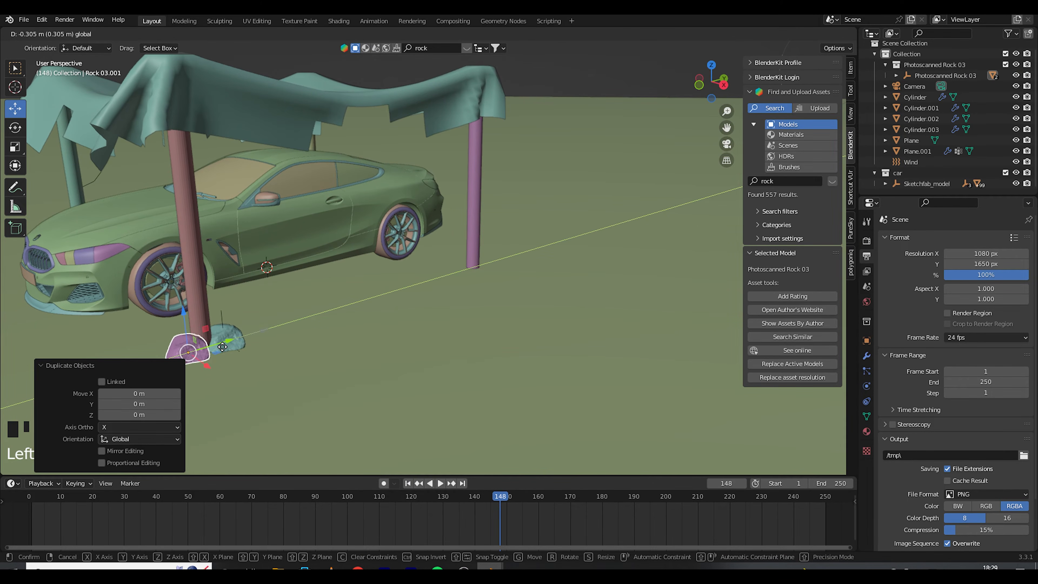
drag(225, 346, 224, 346)
middle_drag(225, 346, 278, 340)
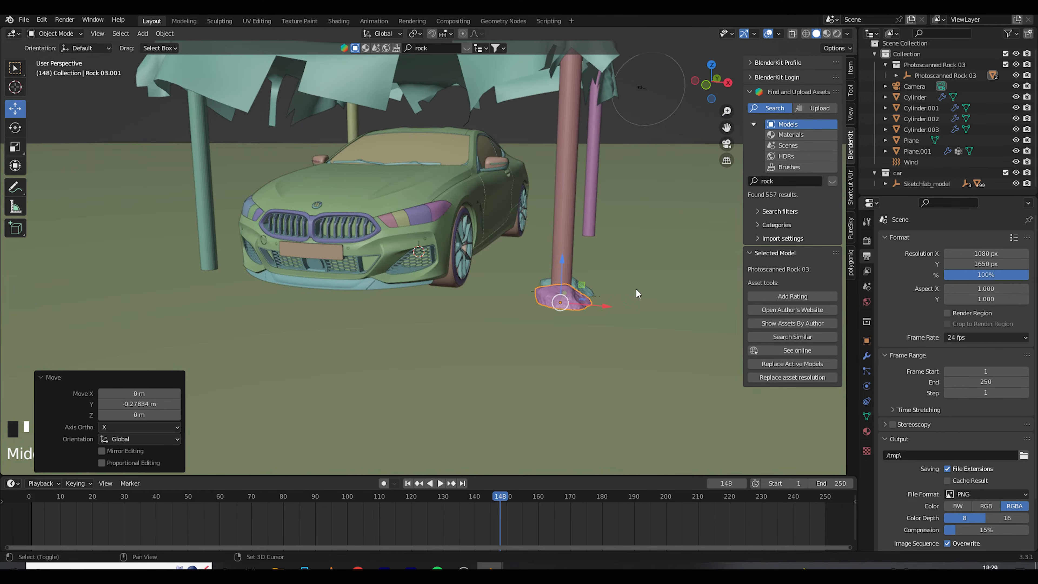
- Duplicate both rocks to the opposite front pole, rotate the pair and shift it about 0.07 m along Y against the base
shift+click(587, 292)
key(shift+d)
right_click(597, 298)
drag(607, 301, 243, 295)
key(r)
click(217, 288)
key(g)
key(y)
click(213, 285)
middle_drag(213, 285, 651, 331)
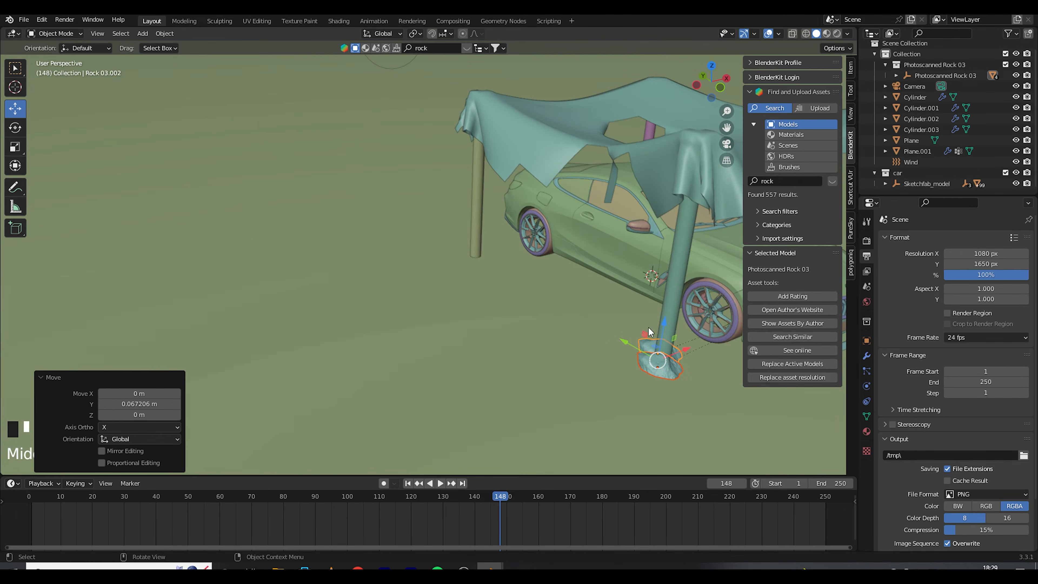
- Duplicate the rock pair to the rear pole behind it, and again about 3.27 m along X to the other rear pole
key(shift+d)
drag(631, 347, 428, 241)
middle_drag(605, 270, 370, 244)
key(shift+d)
right_click(371, 244)
drag(392, 370, 560, 264)
middle_drag(560, 264, 524, 299)
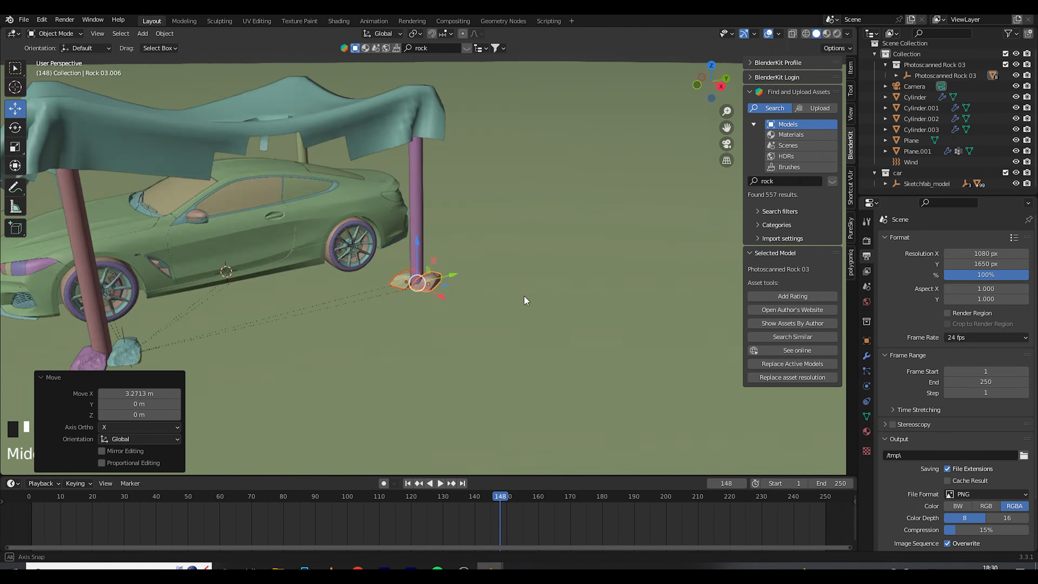
- Return to the camera view, save the file and switch the viewport to rendered shading
key(KP_0)
key(ctrl+s)
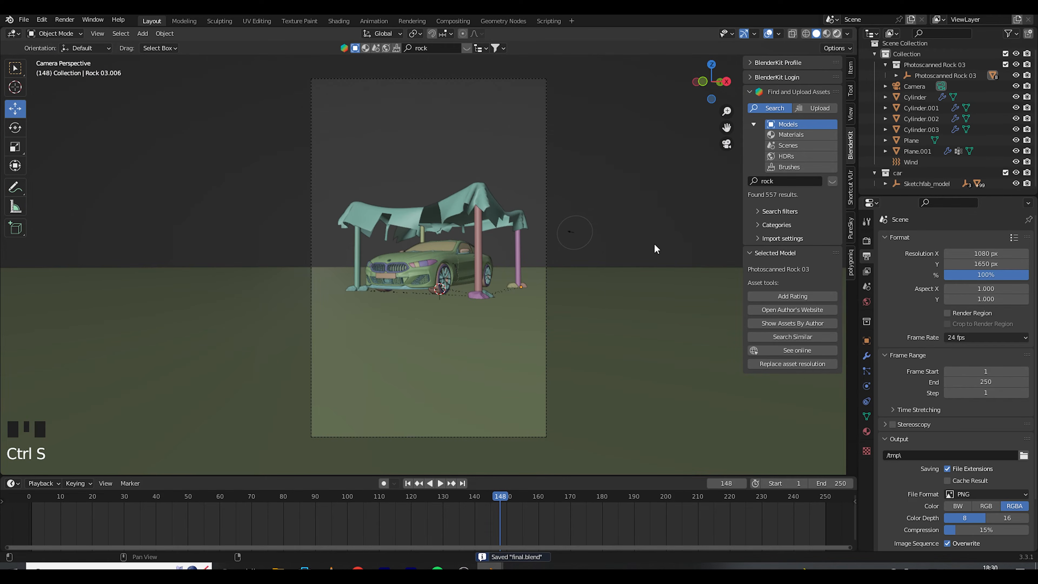
key(z)
key(8)
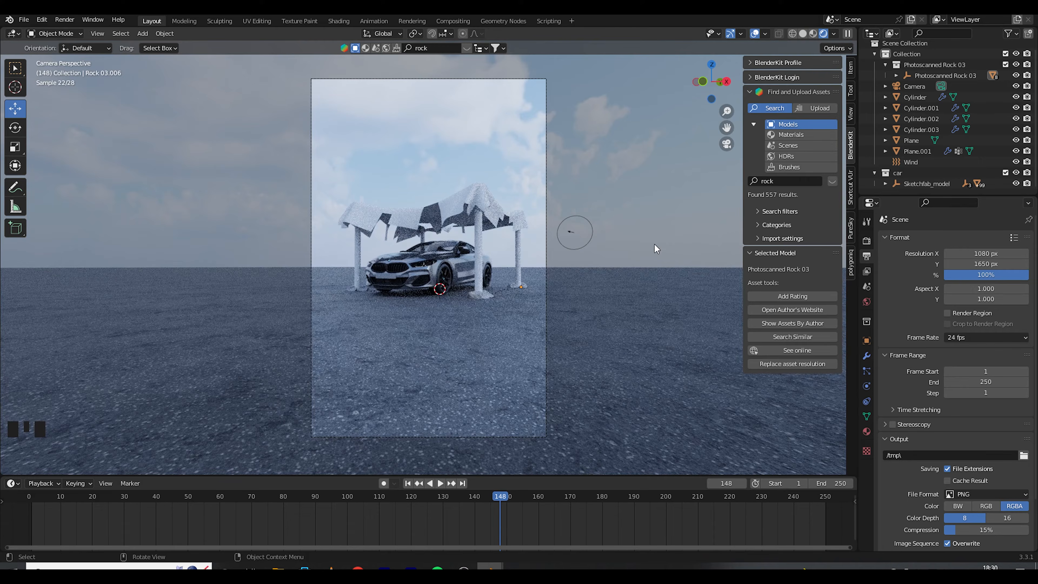
- Search the BlenderKit materials for wood and apply a dark, weathered wooden surface material to the front pole beside the car
middle_drag(654, 248, 307, 402)
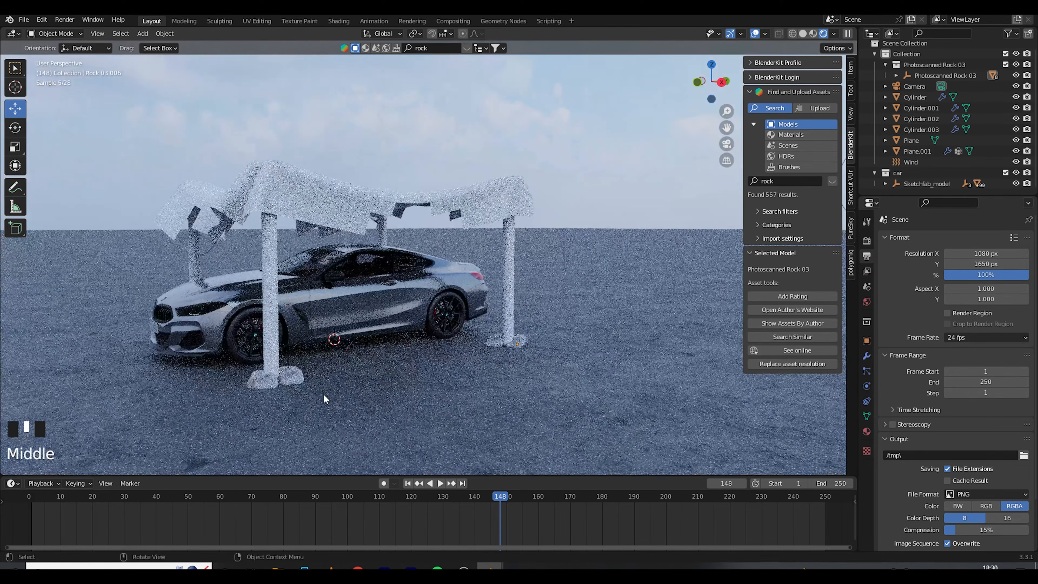
click(795, 135)
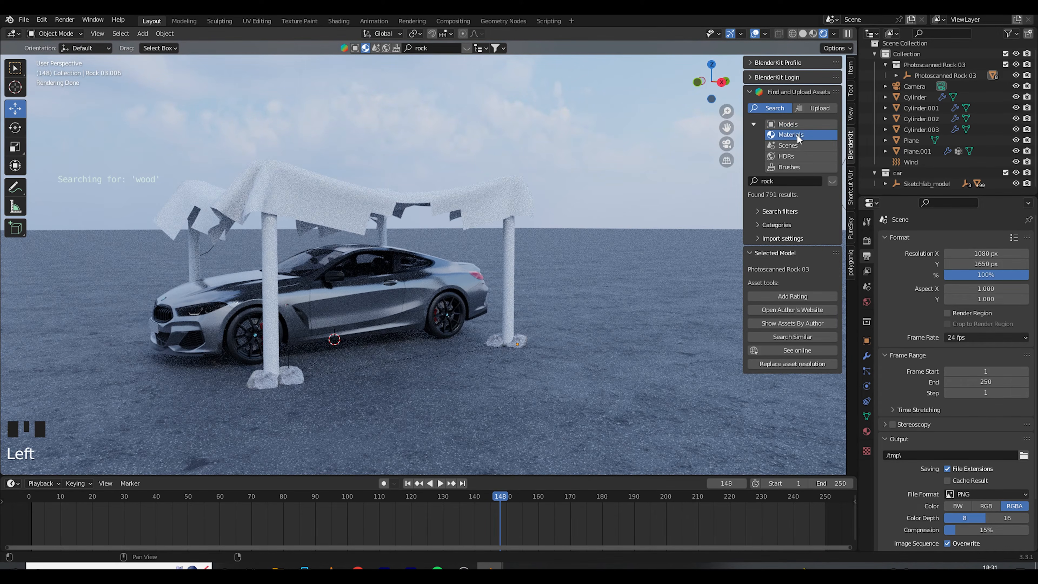
click(436, 48)
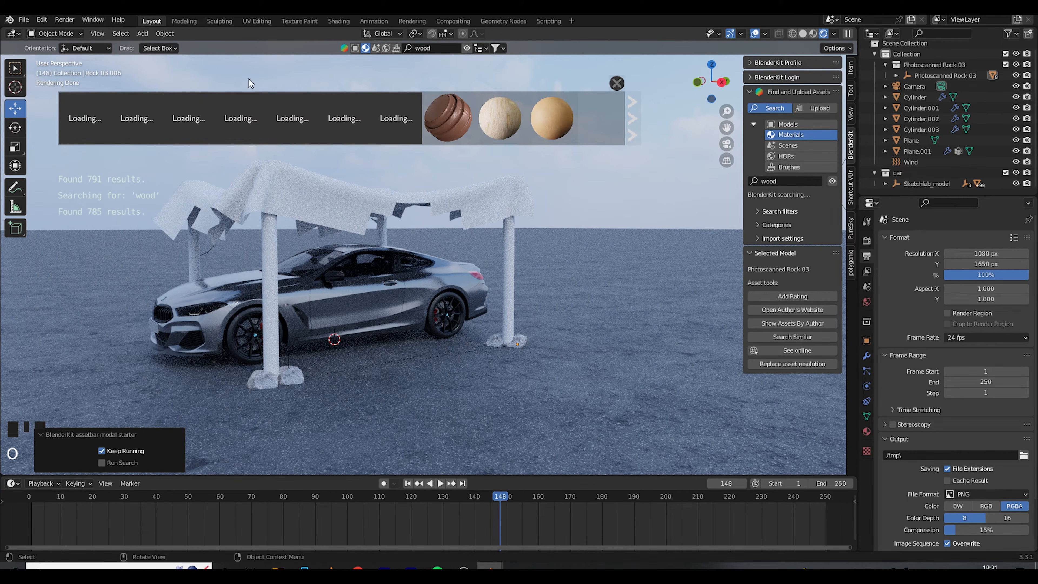
click(275, 243)
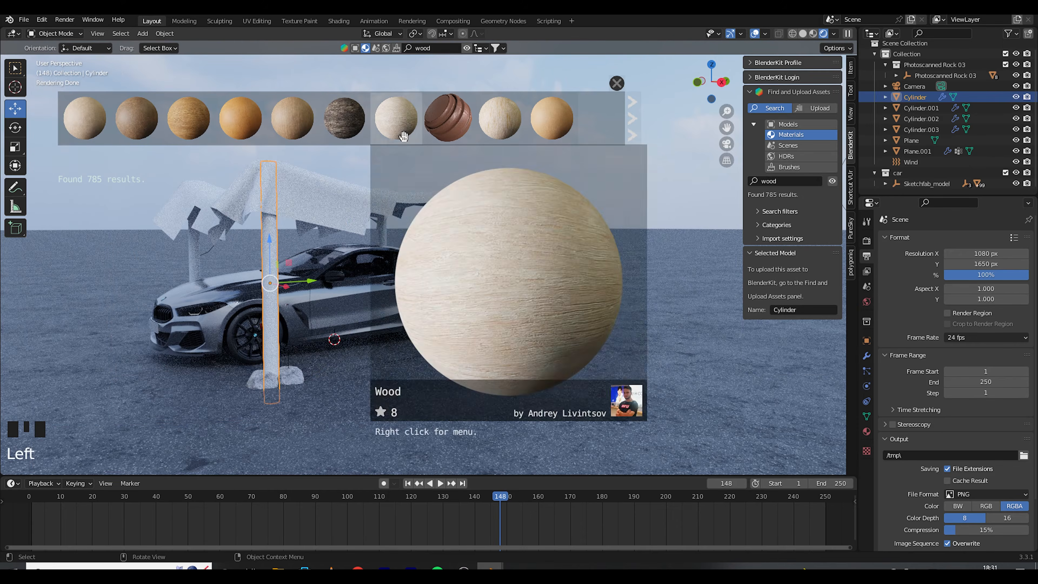
click(631, 122)
click(632, 127)
click(632, 125)
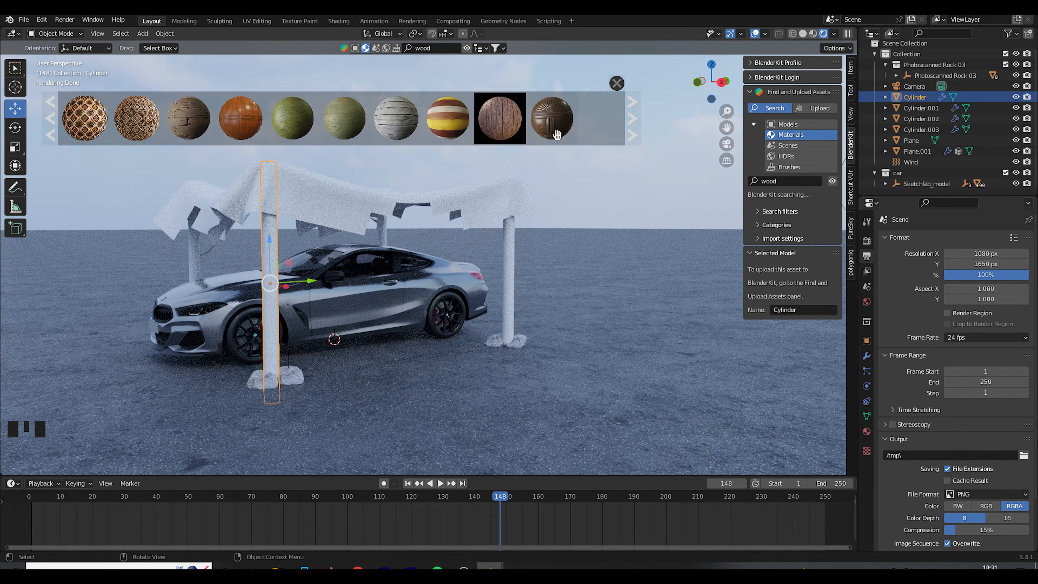
click(635, 126)
click(138, 123)
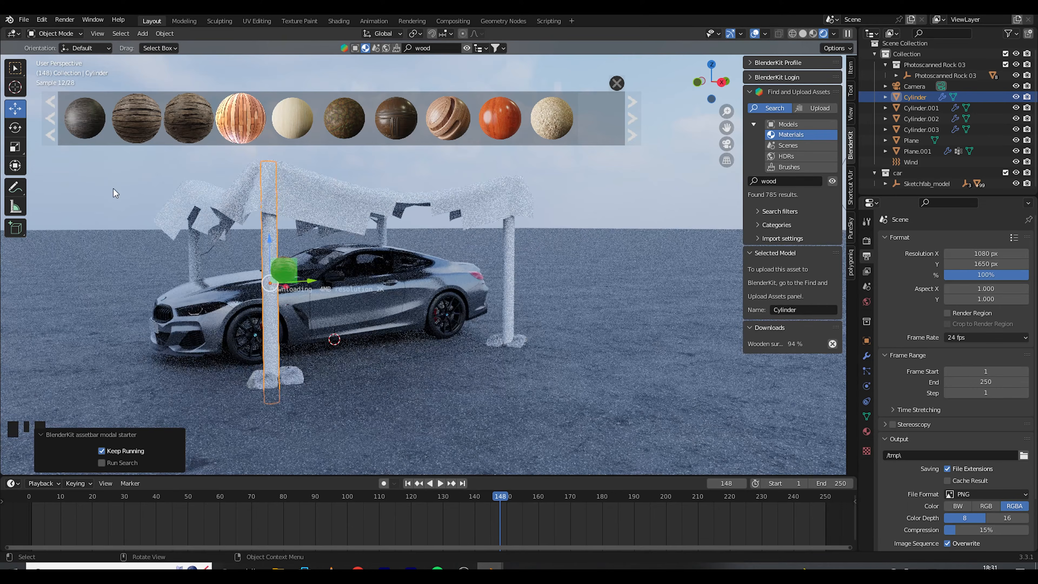
- Apply the dark, weathered wood material to the other three shelter poles
click(512, 282)
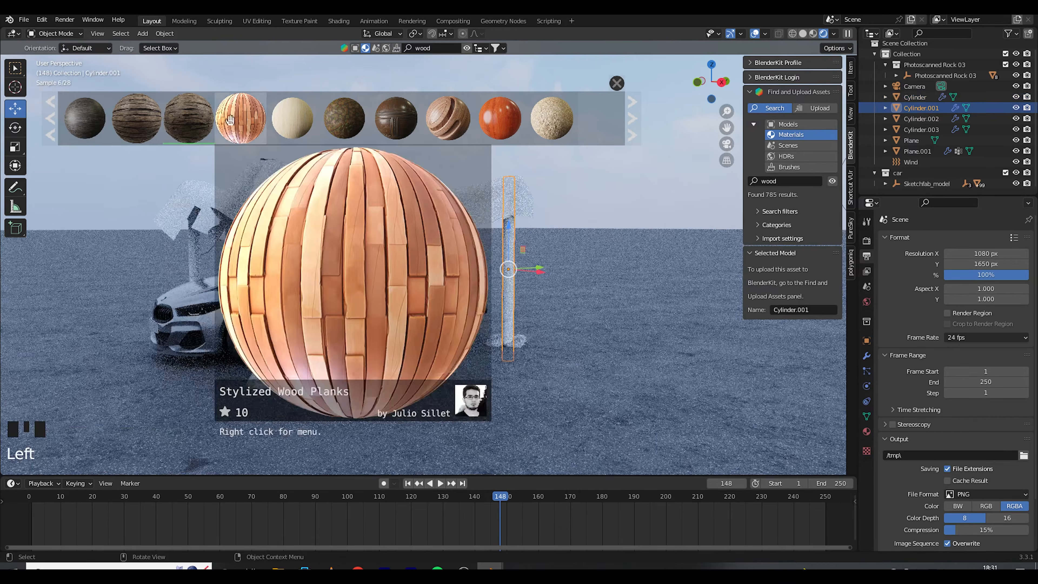
click(188, 118)
click(195, 253)
click(188, 118)
click(382, 231)
click(189, 118)
click(639, 181)
- Check the shelter from above, return to the camera view and save the file
middle_drag(639, 181, 335, 241)
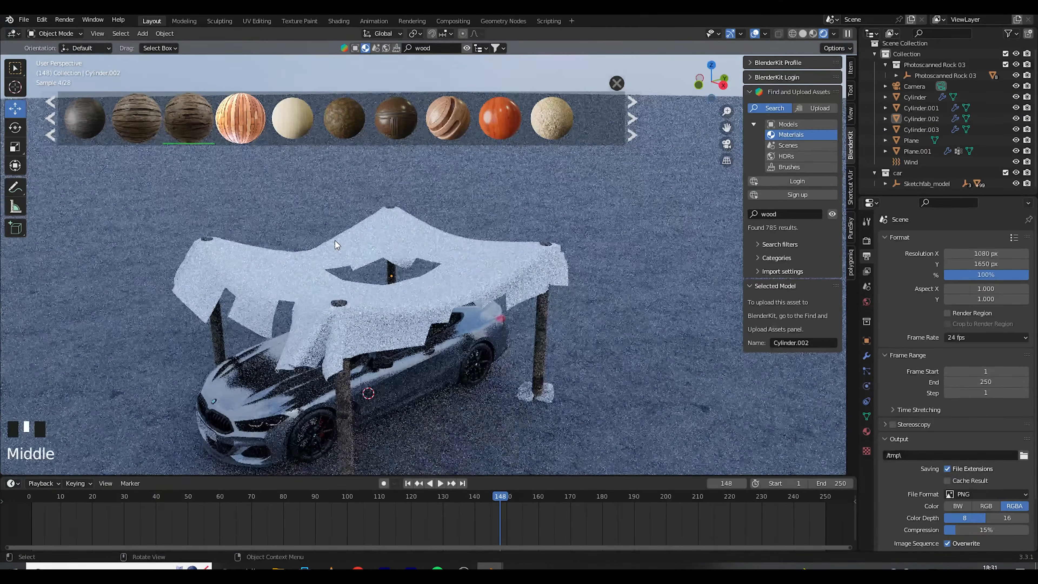
key(KP_0)
scroll(476, 130, down, 4)
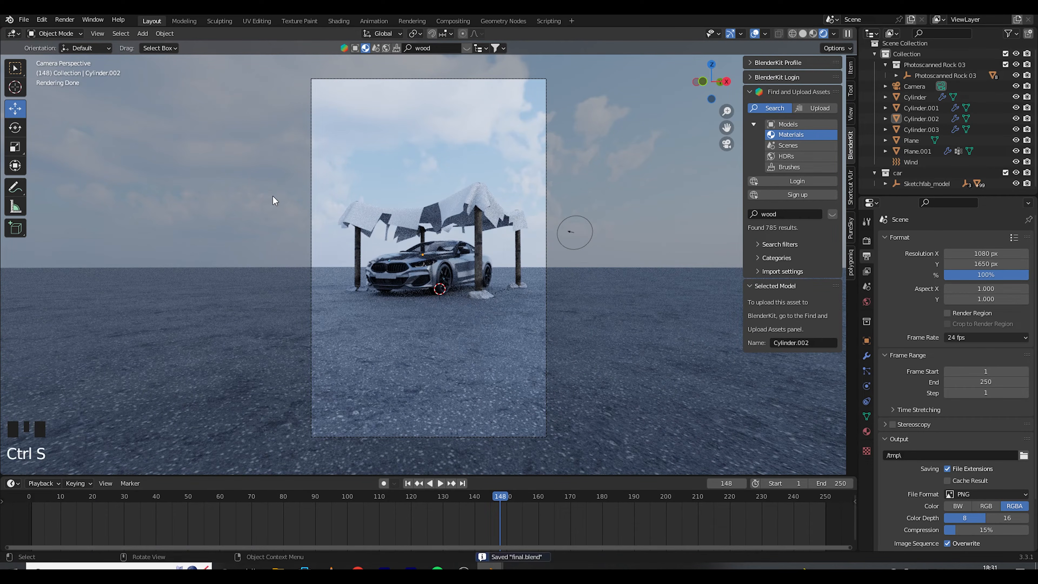
- Select the torn shelter cloth and search the BlenderKit materials for fabric
click(475, 190)
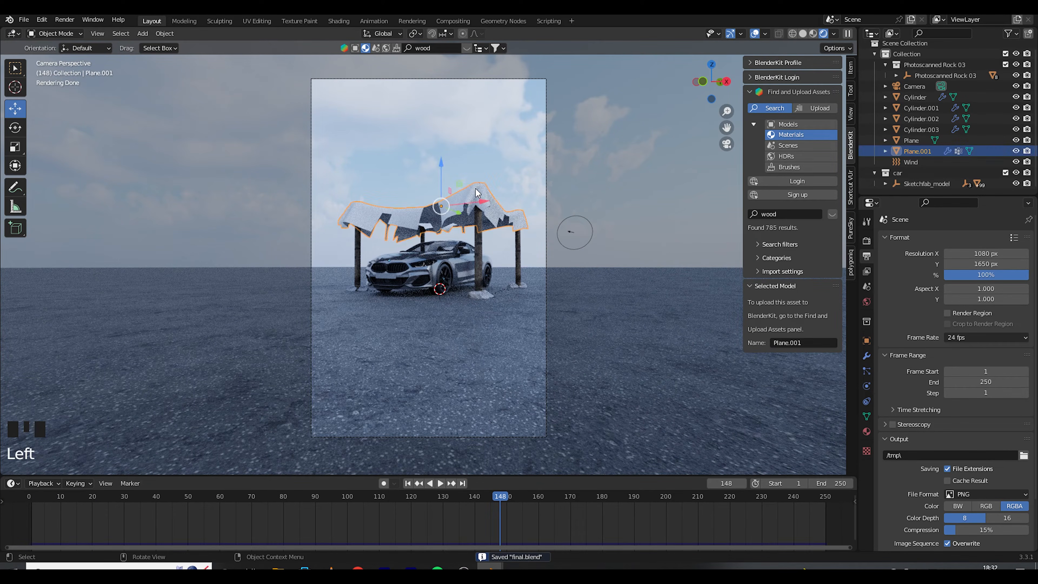
click(424, 47)
text(fabric)
key(Return)
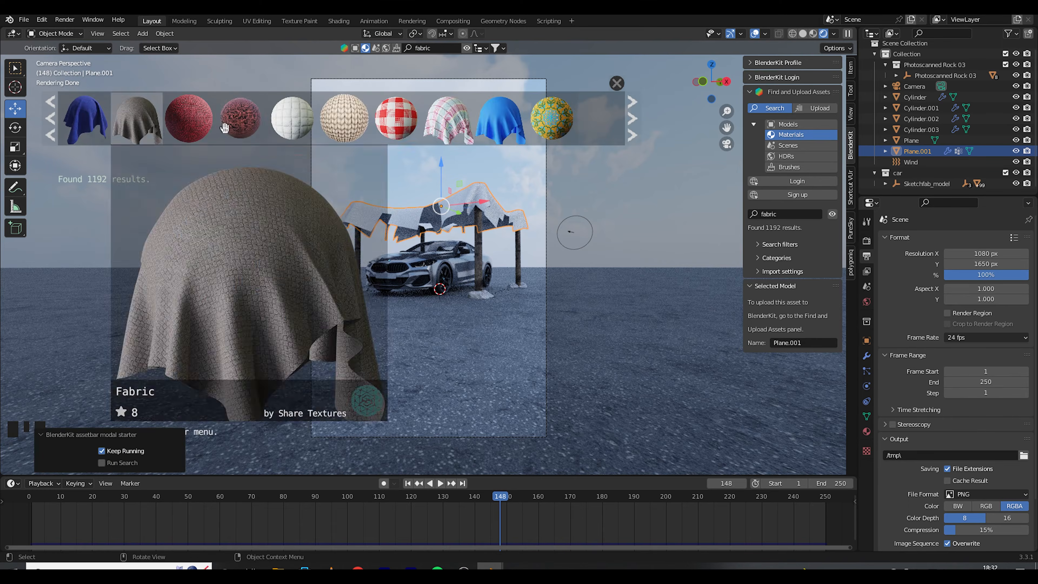
- Try BlenderKit fabric materials on the torn cloth and undo the trials
click(632, 118)
click(83, 118)
click(292, 127)
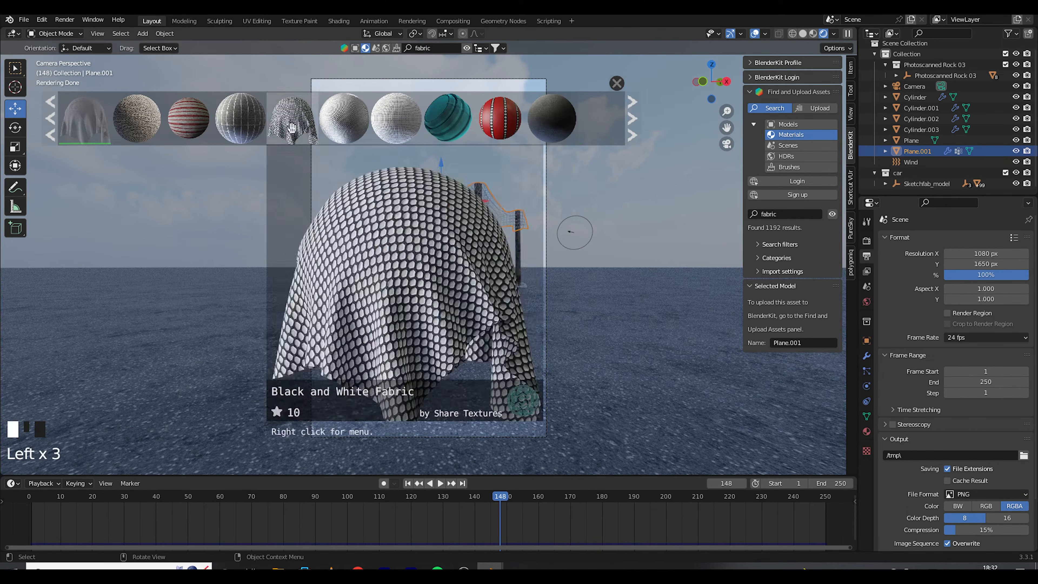
key(ctrl+z)
key(ctrl+z)
key(ctrl+z)
- Show the cloth's material properties, apply the Fabric Towel material to it and save the file
click(866, 431)
click(832, 214)
click(90, 117)
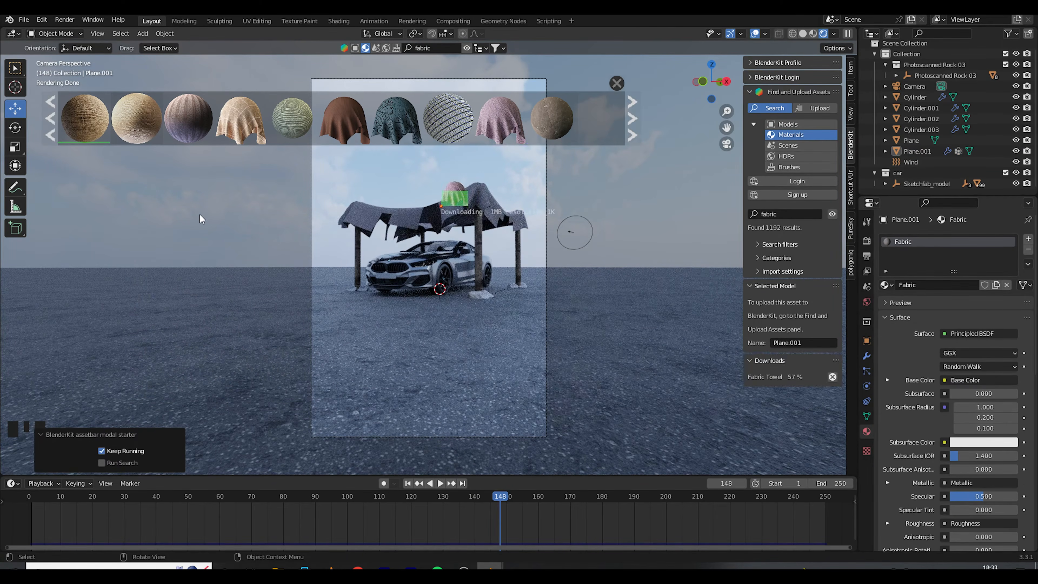
key(ctrl+s)
- Apply the Fabric 01 material to the torn cloth, close the asset bar and deselect the cloth
click(475, 191)
click(632, 119)
click(85, 118)
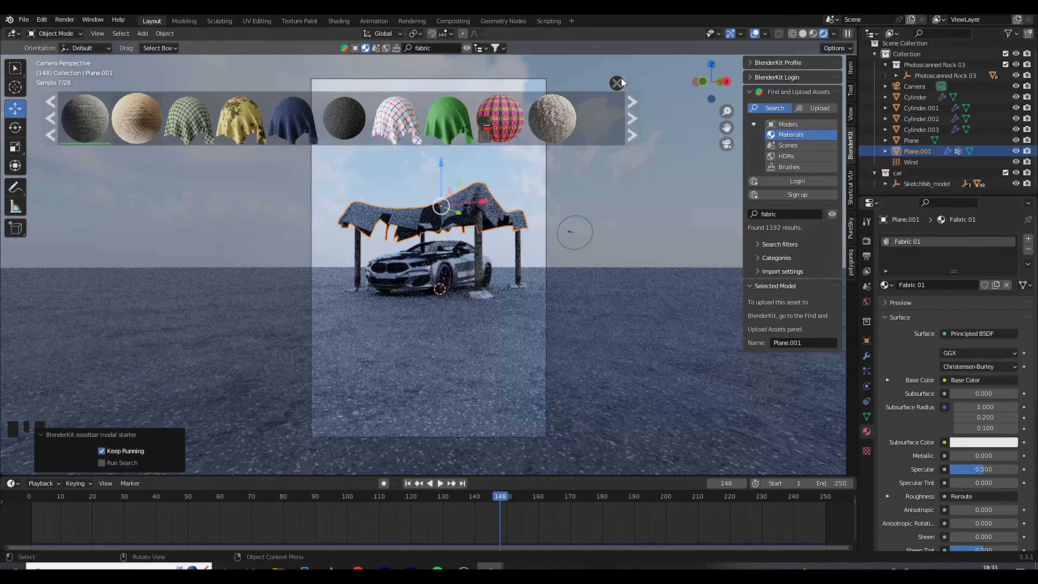
click(617, 83)
click(195, 168)
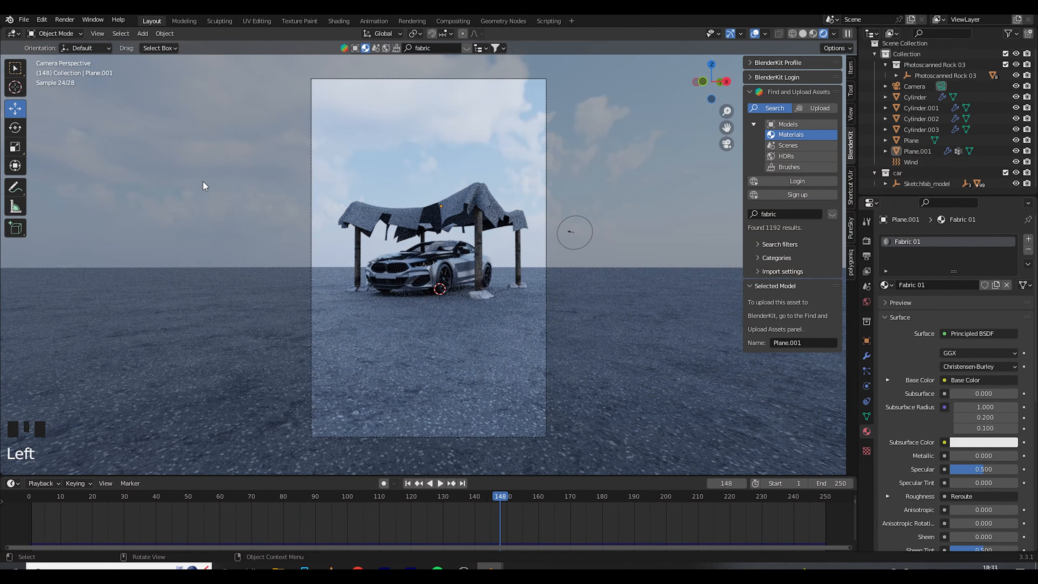
- Change the base color of the car's body paint to teal blue, deselect the body and save the file
click(456, 256)
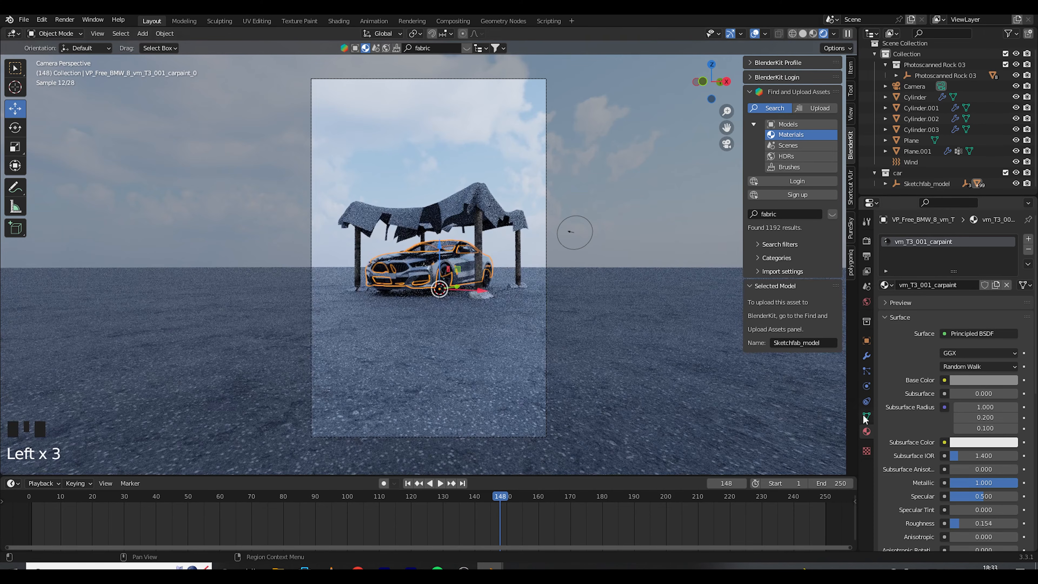
click(972, 382)
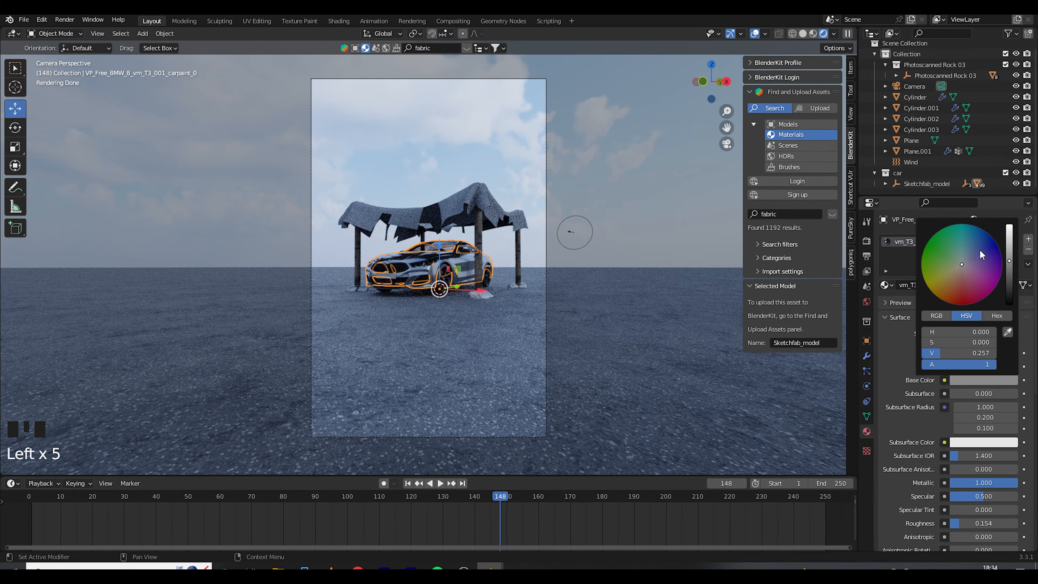
click(969, 239)
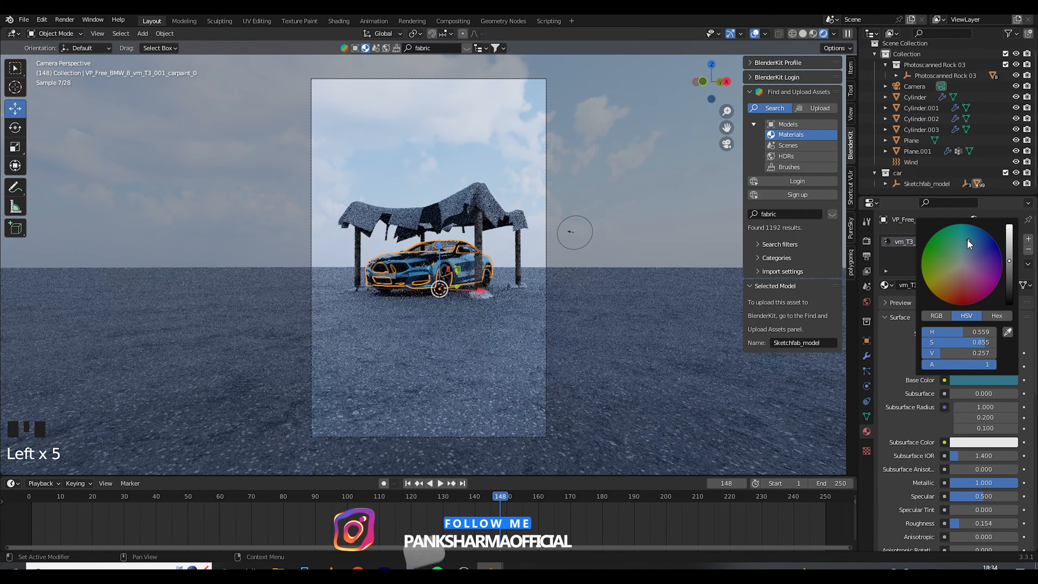
click(632, 163)
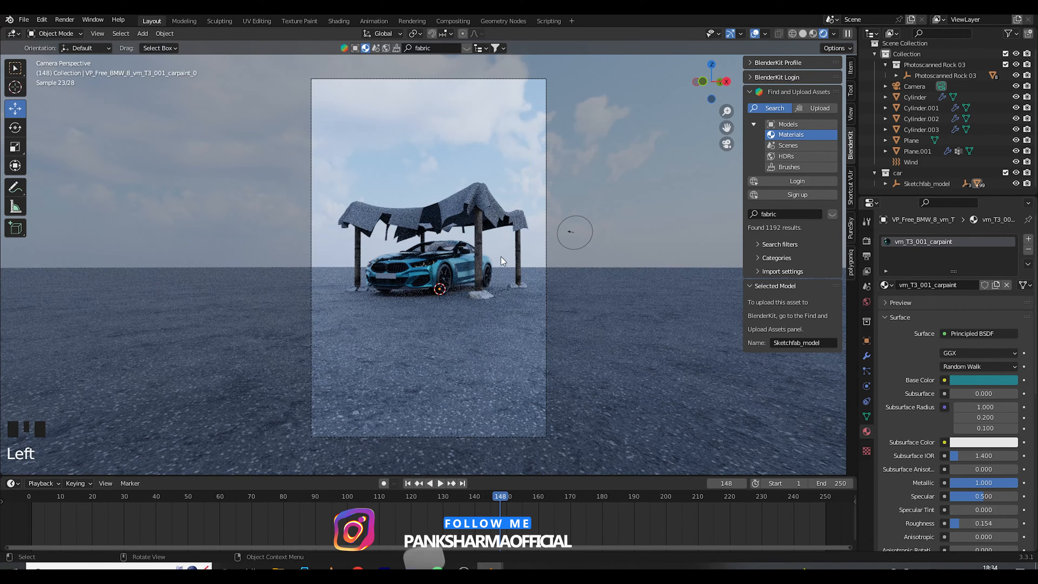
key(ctrl+s)
- Select the thin turn-signal strip on the car's side mirror
scroll(475, 286, up, 11)
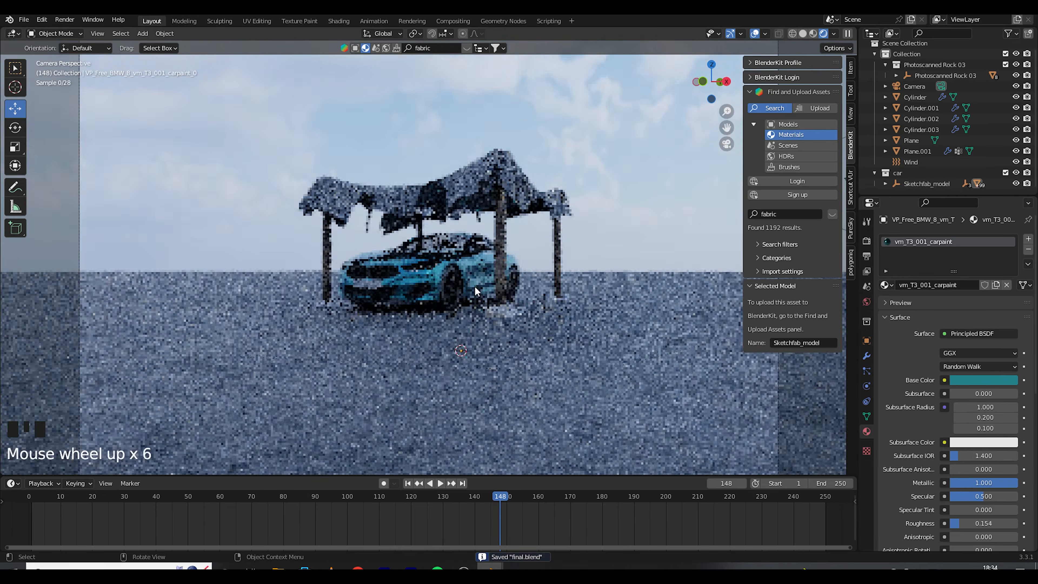
scroll(475, 286, up, 4)
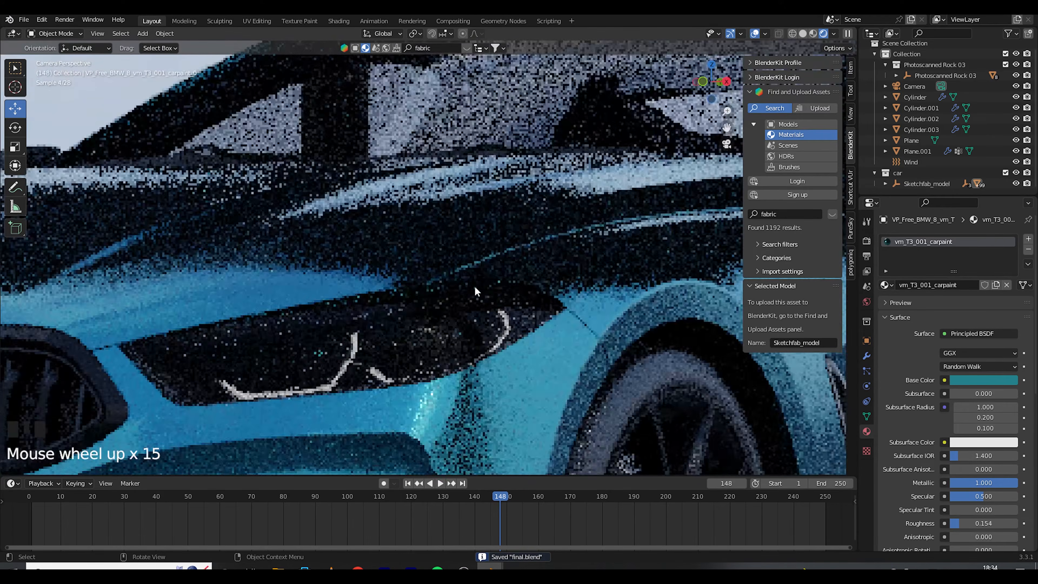
drag(726, 127, 401, 143)
click(669, 197)
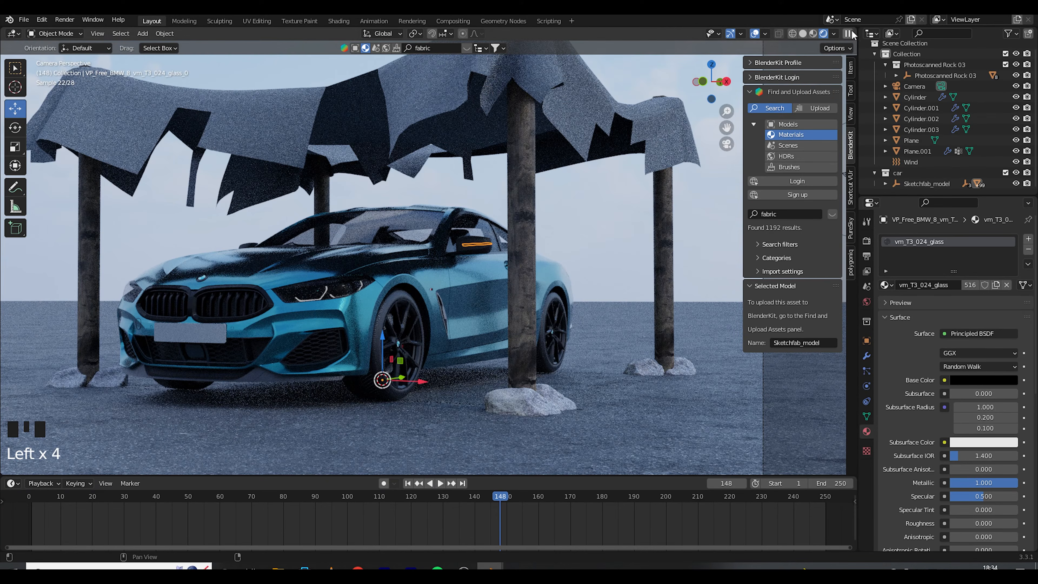
- Split the 3D viewport into two side-by-side areas and switch the new area to the Shader Editor
mouse_move(853, 35)
mouse_down()
mouse_move(474, 69)
mouse_move(382, 110)
mouse_up()
key(n)
scroll(286, 164, up, 3)
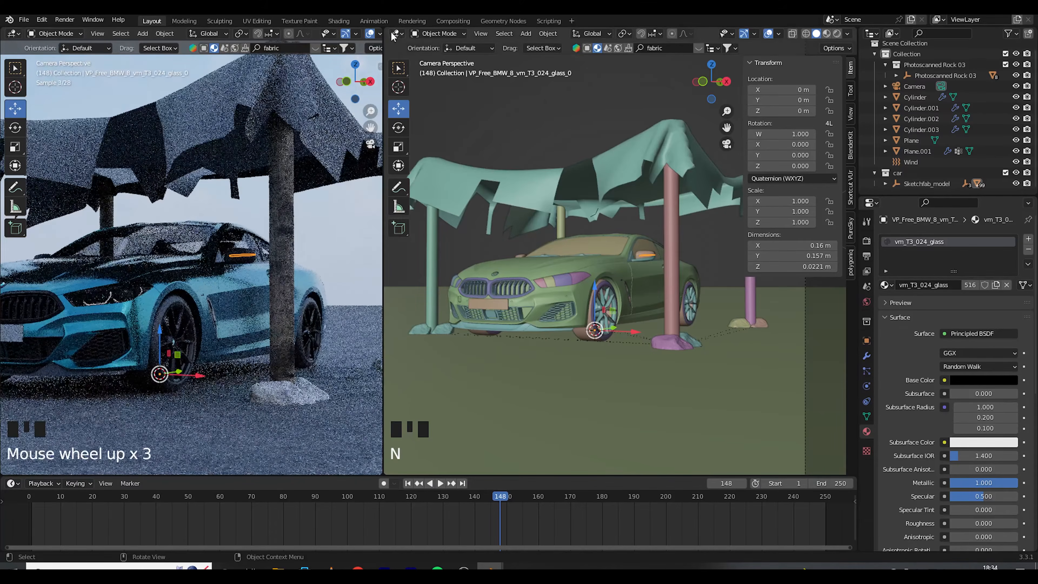
click(395, 35)
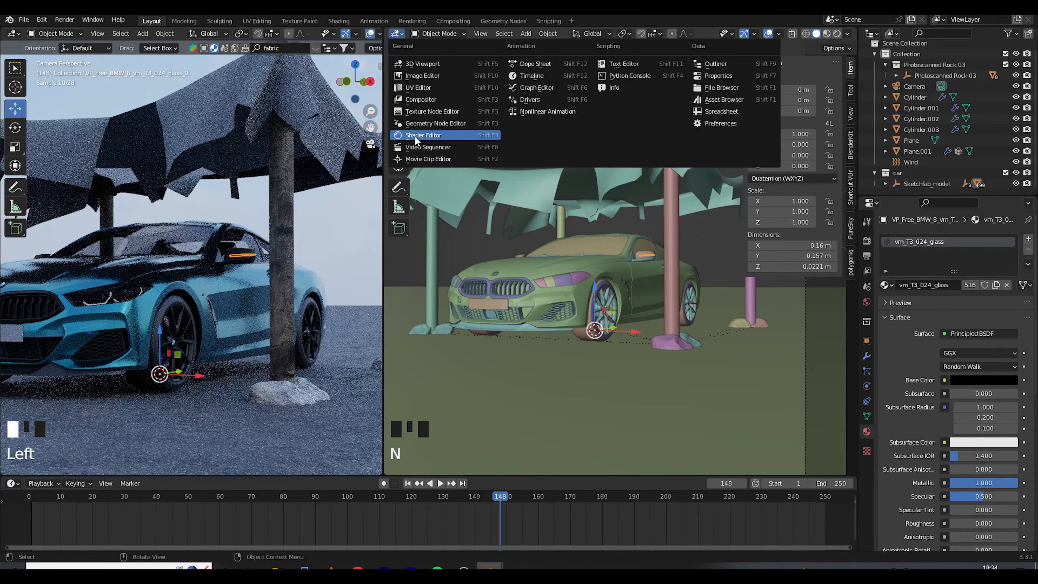
click(415, 136)
- Unlink the mirror strip's glass material and give the strip a new material with an Emission surface shader
click(777, 34)
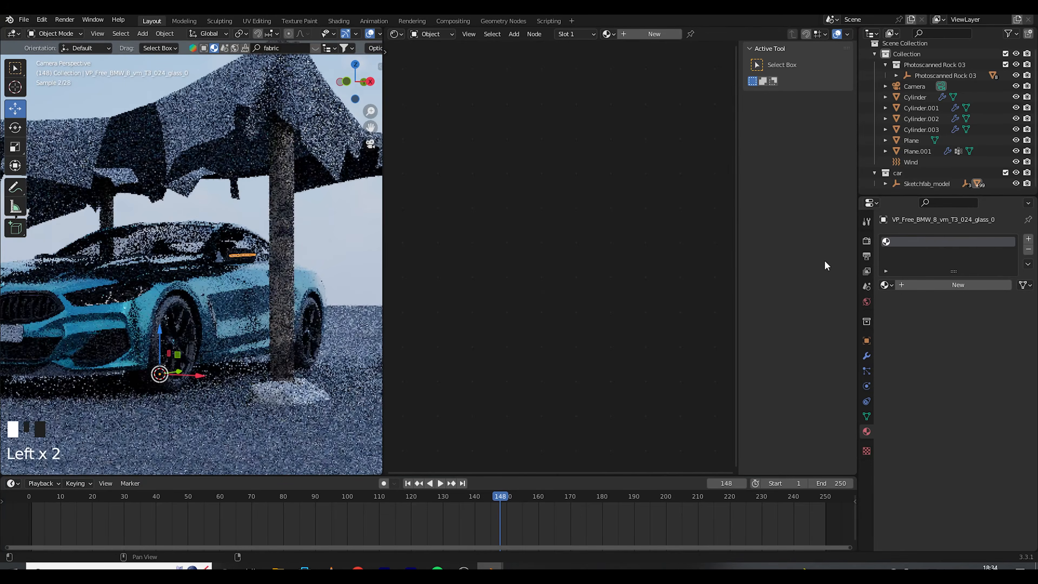
click(922, 286)
click(976, 333)
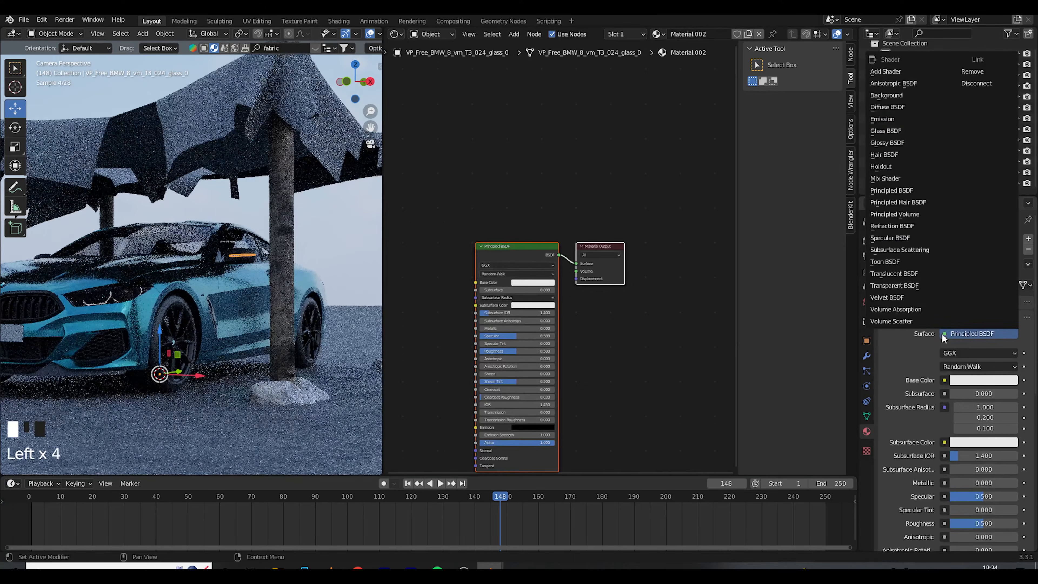
click(908, 117)
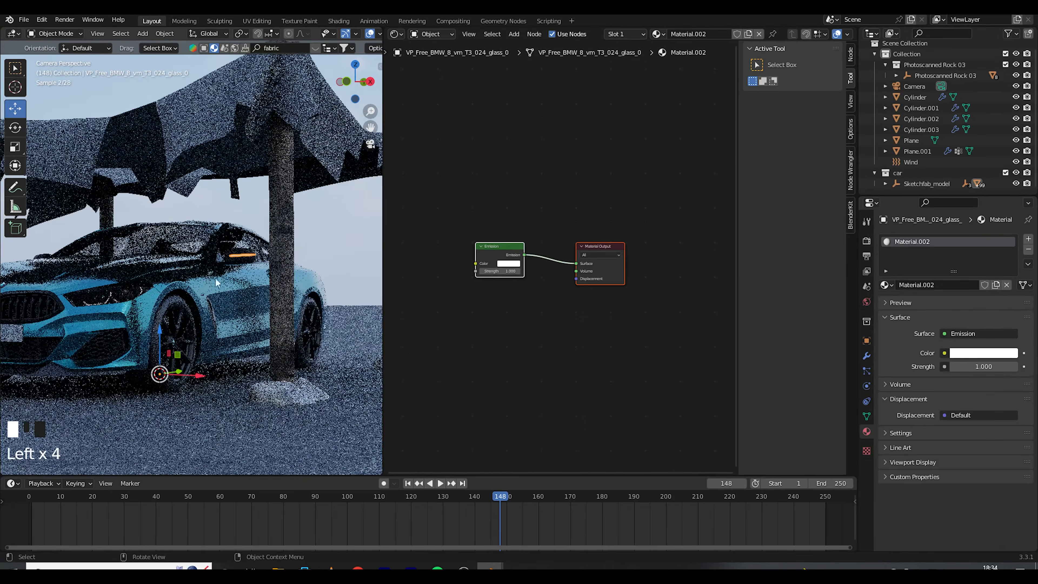
- Try several orange shades for the emission color of the mirror strip
click(505, 265)
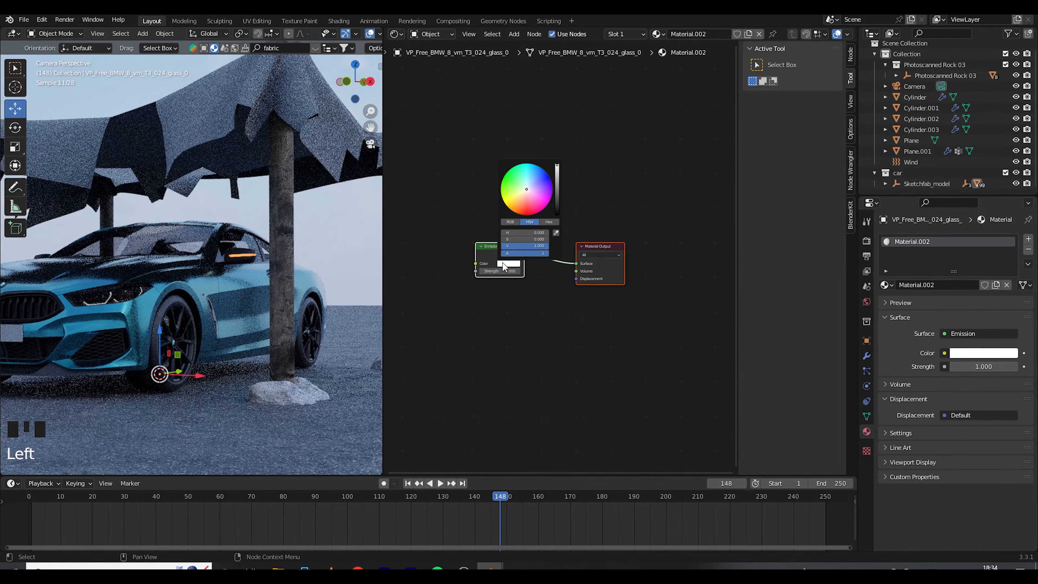
click(514, 206)
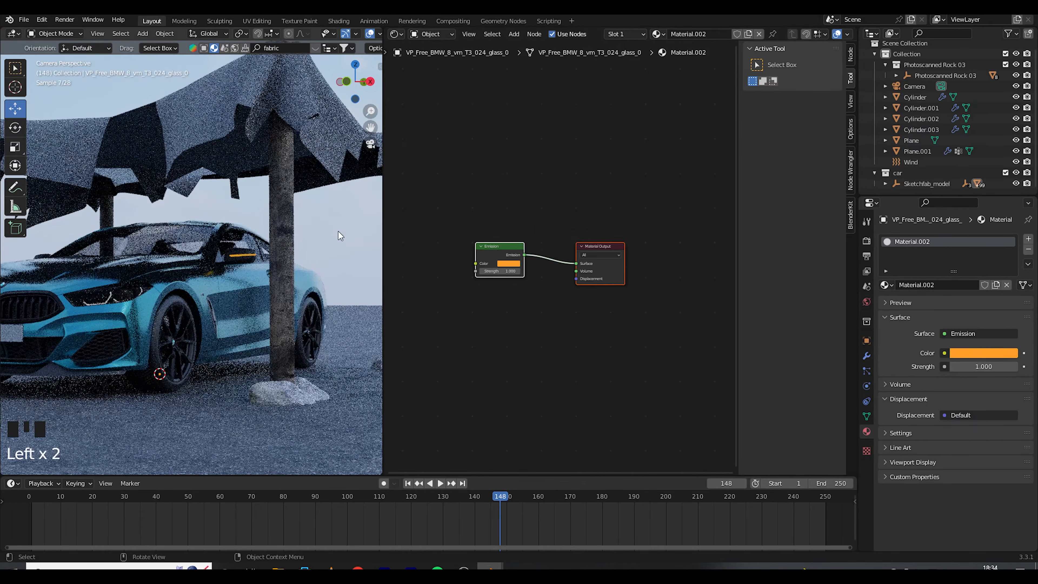
scroll(332, 242, up, 4)
click(298, 250)
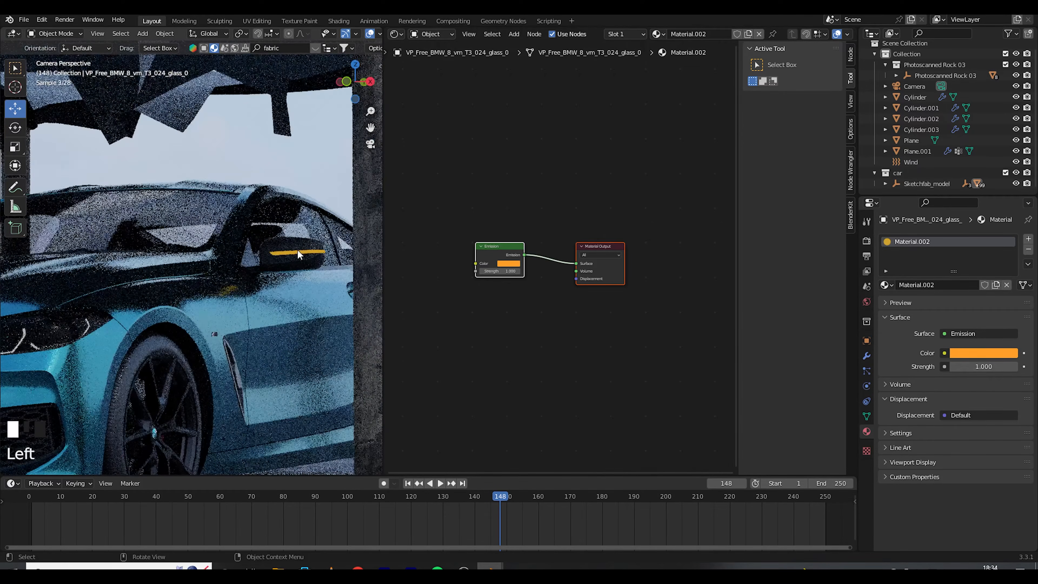
click(508, 265)
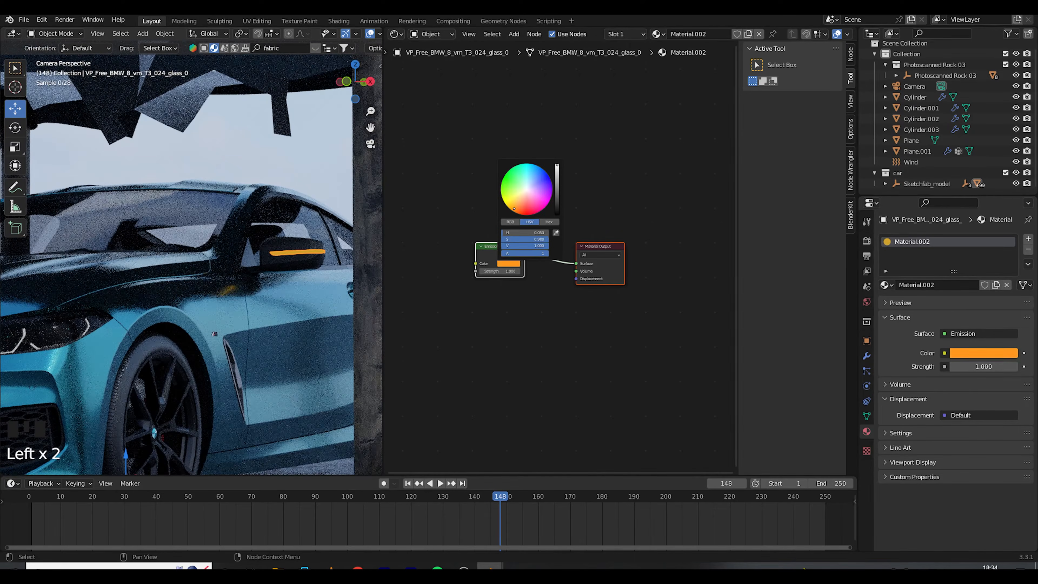
drag(514, 208, 509, 210)
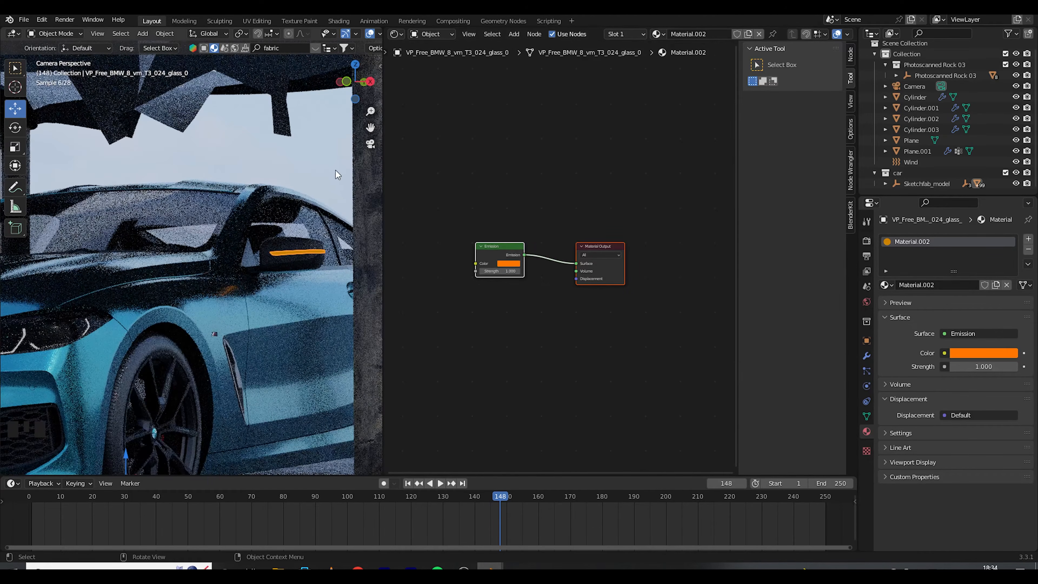
click(334, 167)
scroll(502, 294, up, 5)
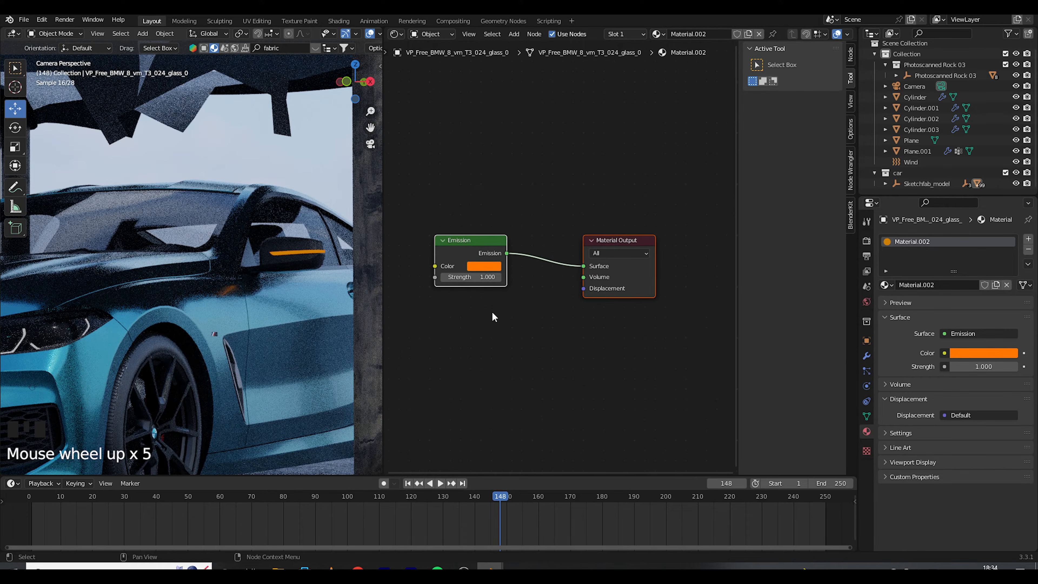
click(484, 268)
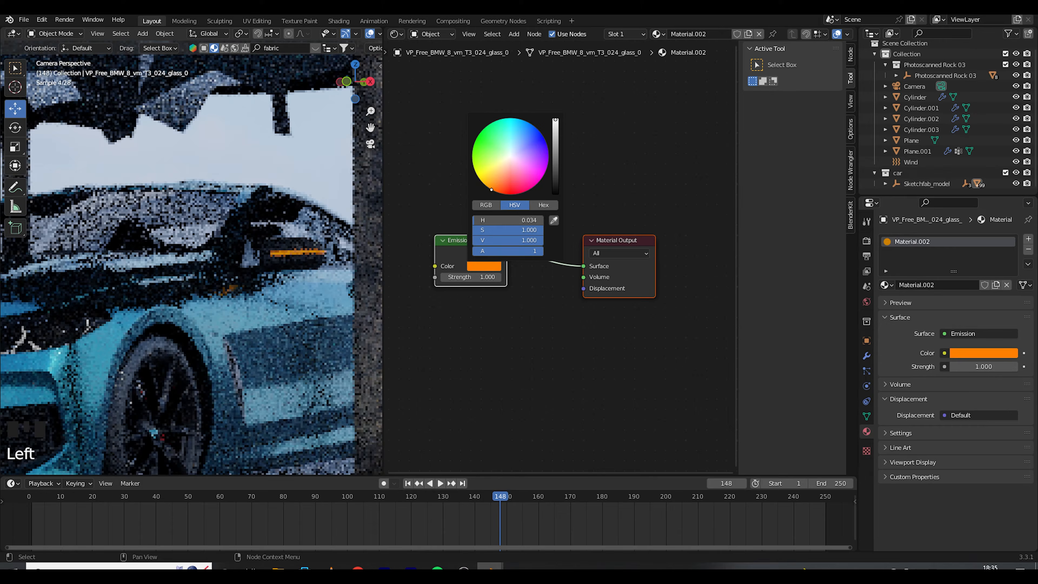
- Set the emission strength of the mirror strip's material to 10
double_click(475, 277)
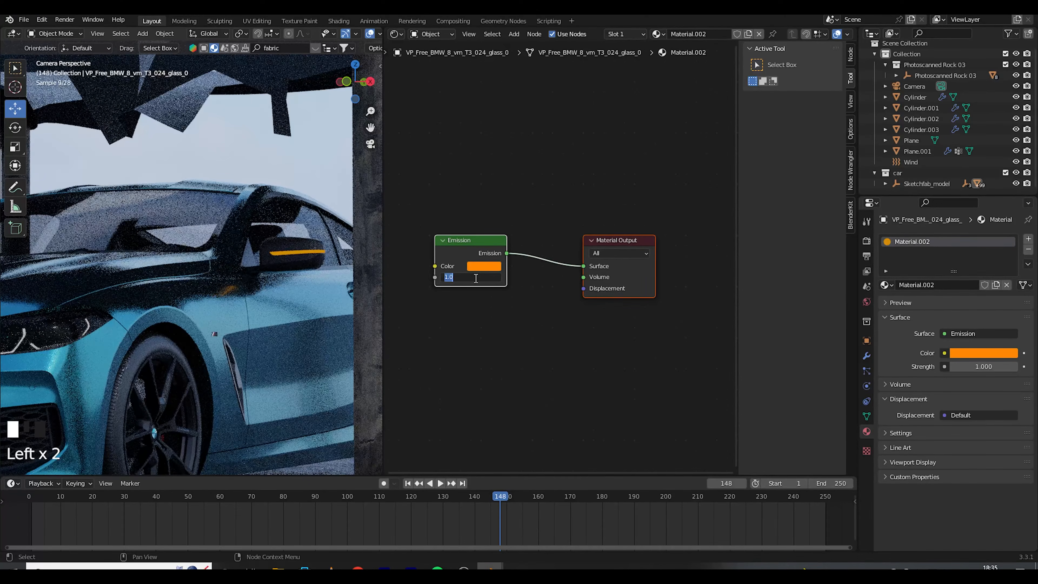
text(10)
key(Return)
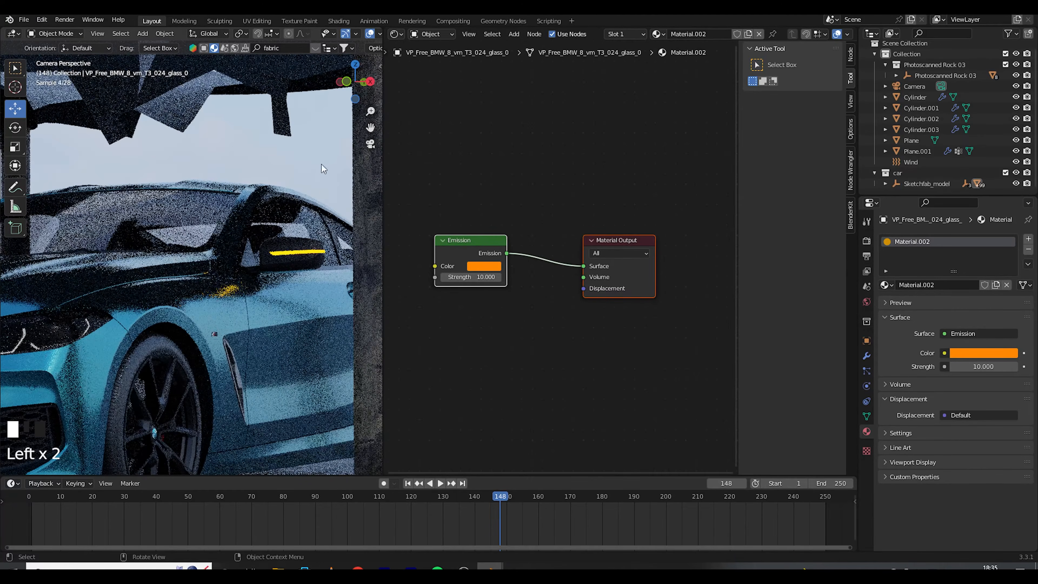
- Change the mirror strip's emission color to red-orange and save the file
scroll(308, 244, down, 4)
click(484, 266)
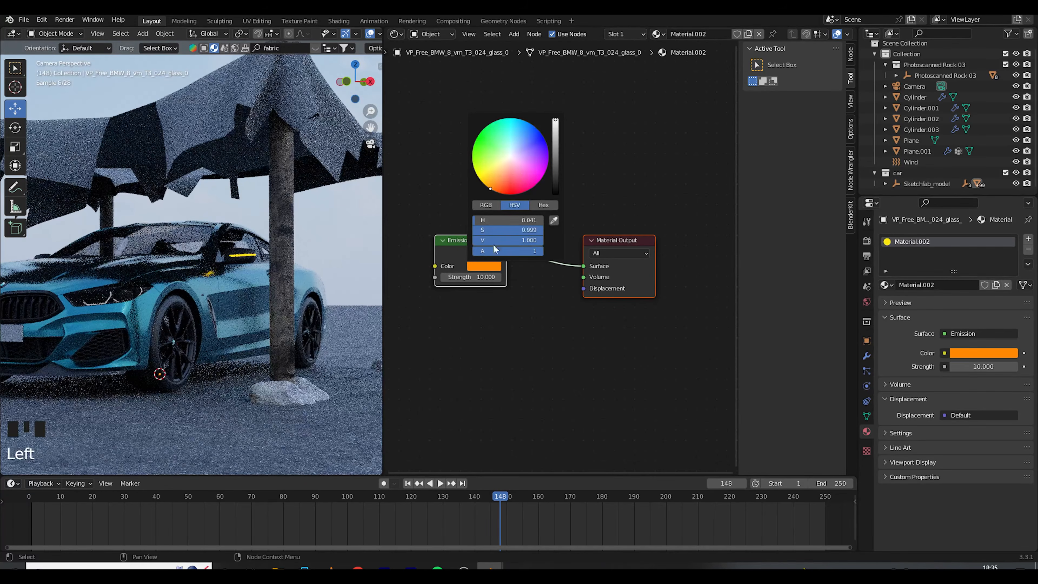
click(491, 189)
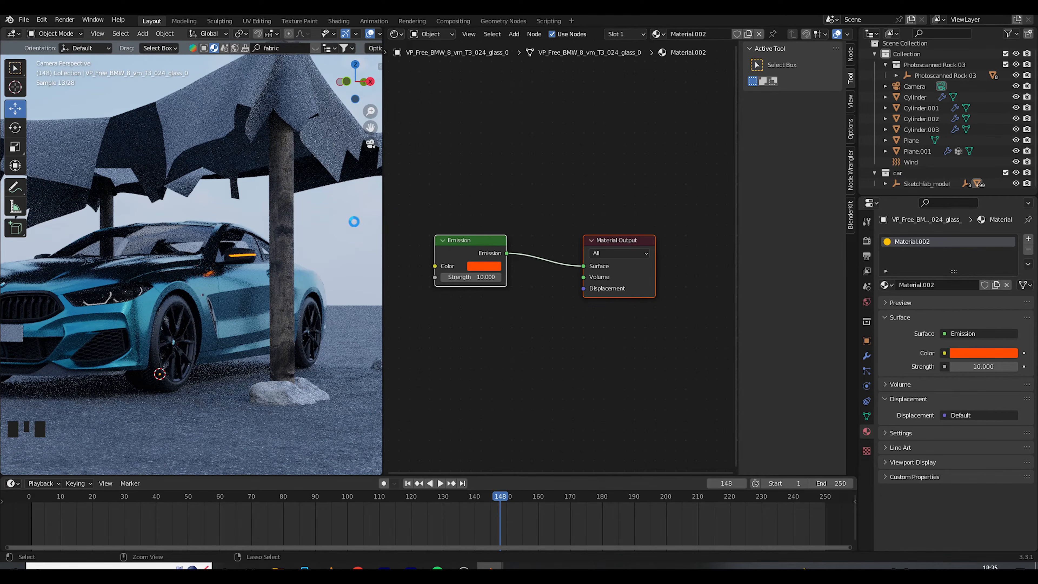
key(ctrl+s)
- Select the LED light strips inside the car's headlight, behind the overlapping glass and chrome parts
drag(354, 221, 337, 231)
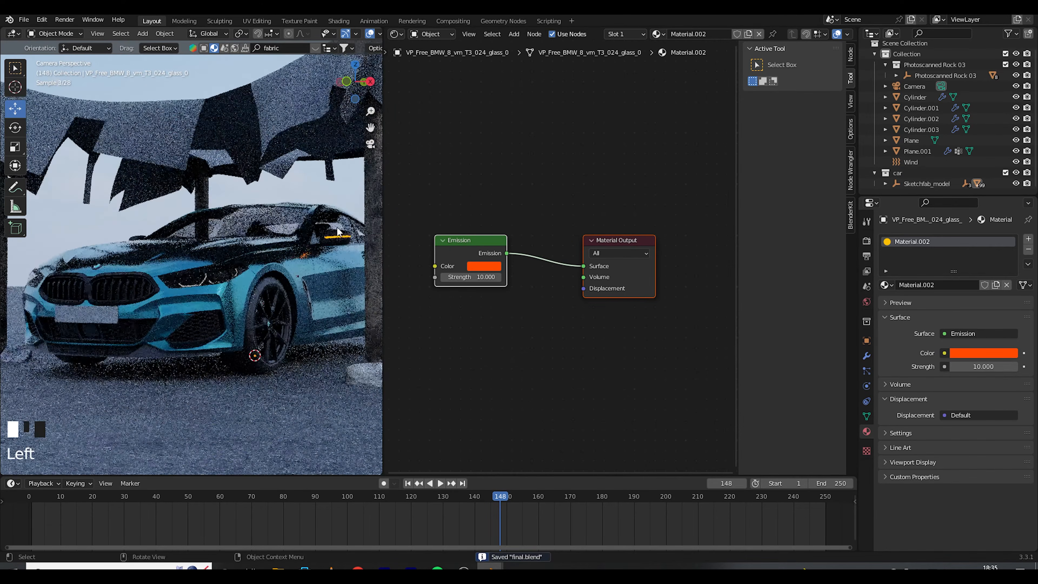
scroll(338, 231, up, 4)
middle_drag(337, 232, 257, 222)
scroll(256, 225, up, 1)
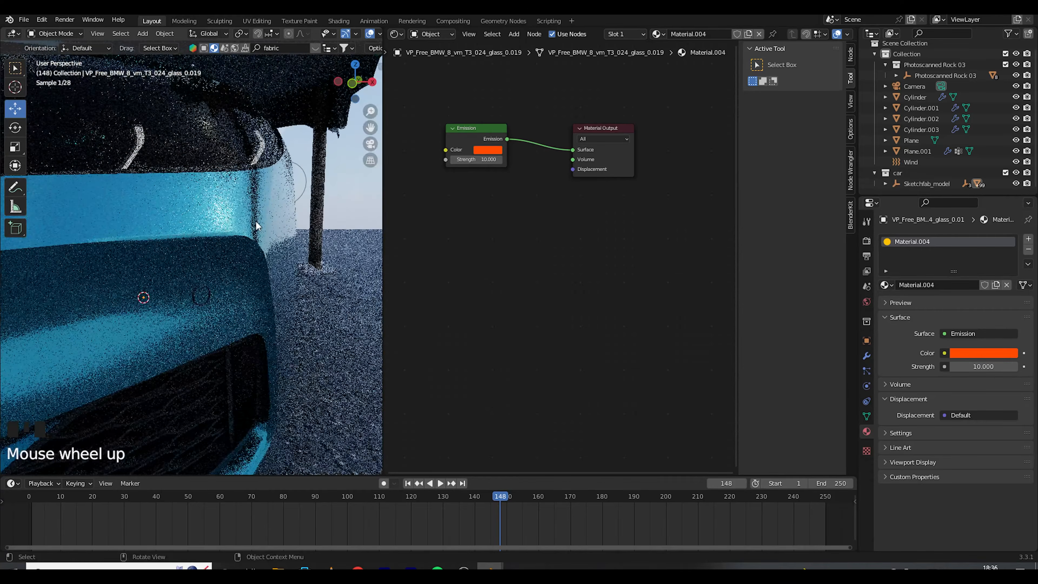
click(145, 145)
click(143, 144)
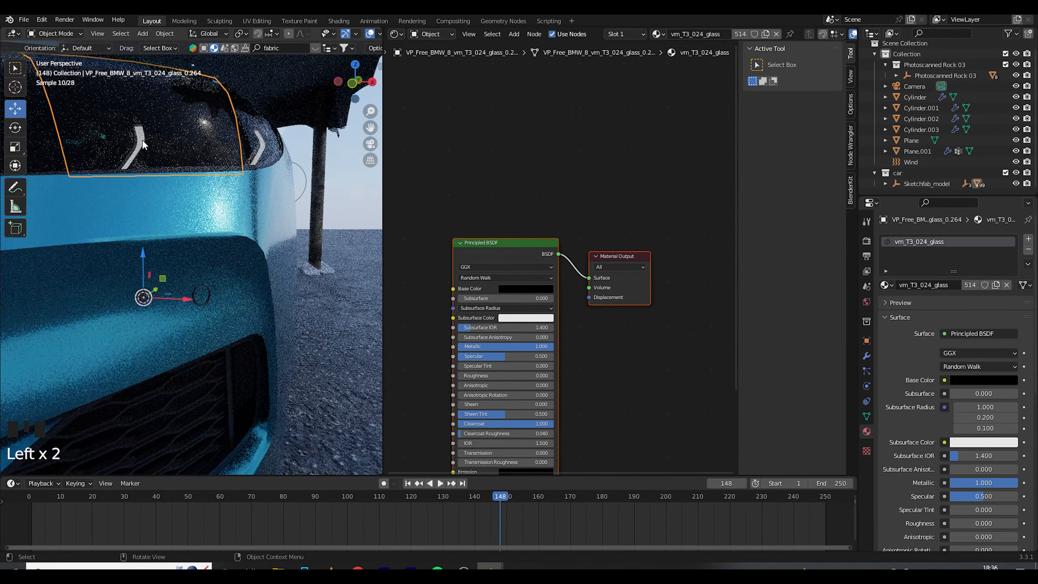
click(142, 144)
click(143, 144)
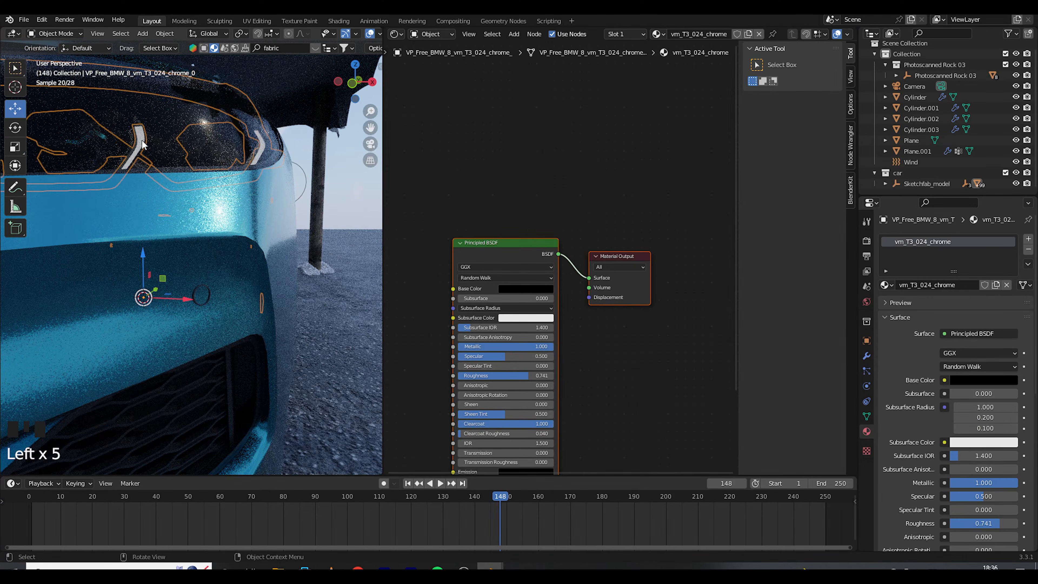
click(143, 143)
click(142, 143)
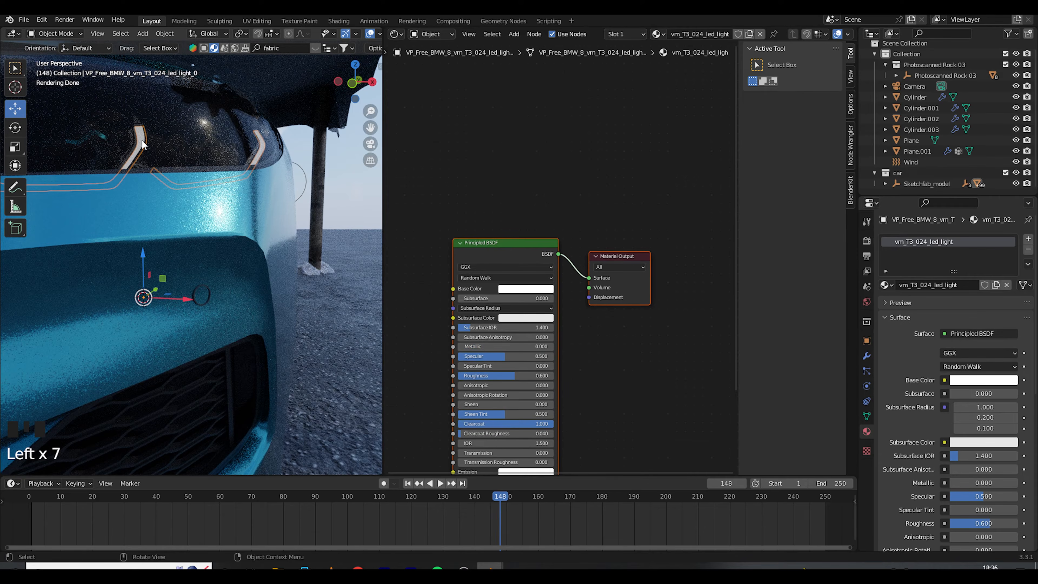
- Set the emission strength of the headlight's vm_T3_024_led_light material to 15 and deselect the strips
middle_drag(444, 353, 487, 225)
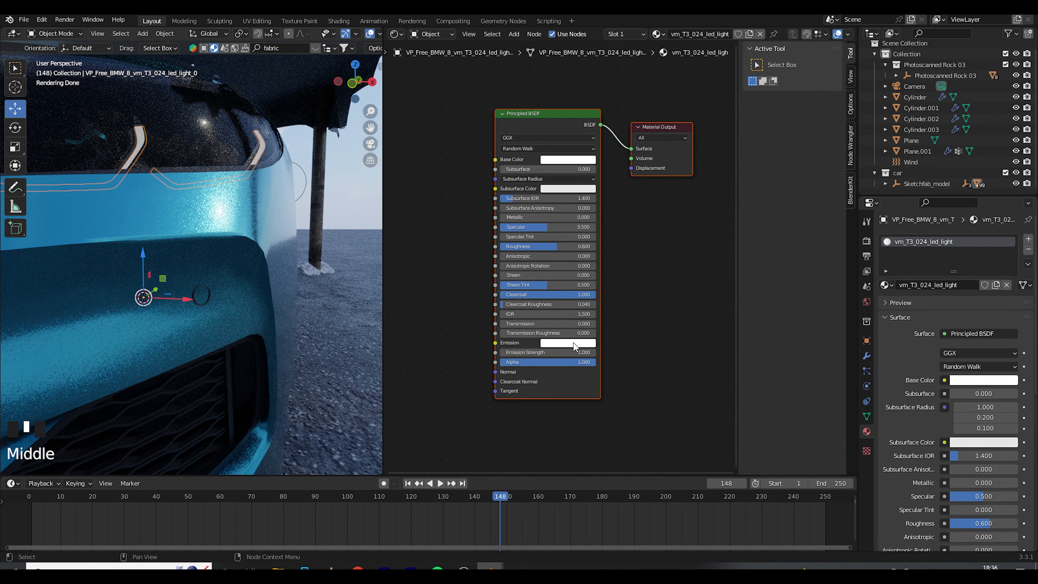
click(575, 353)
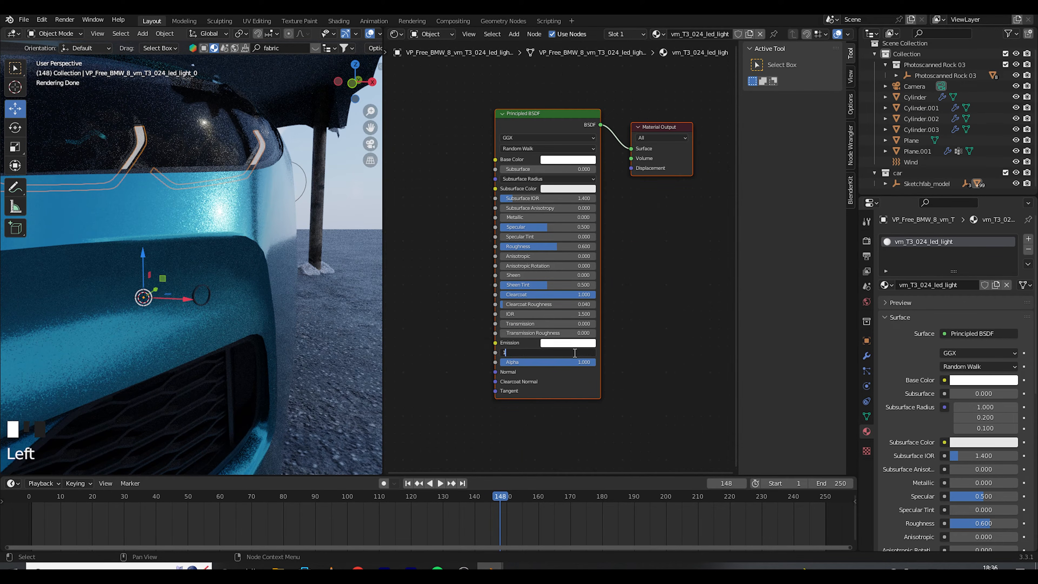
click(574, 356)
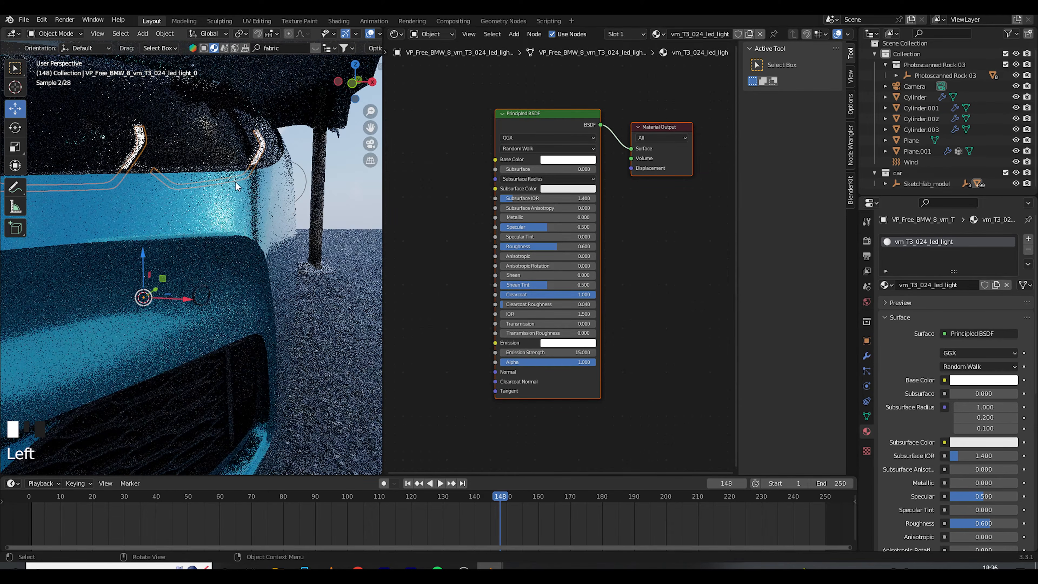
scroll(235, 181, down, 3)
click(193, 110)
- Return to the full camera view, hide the viewport overlays and save the file
key(KP_0)
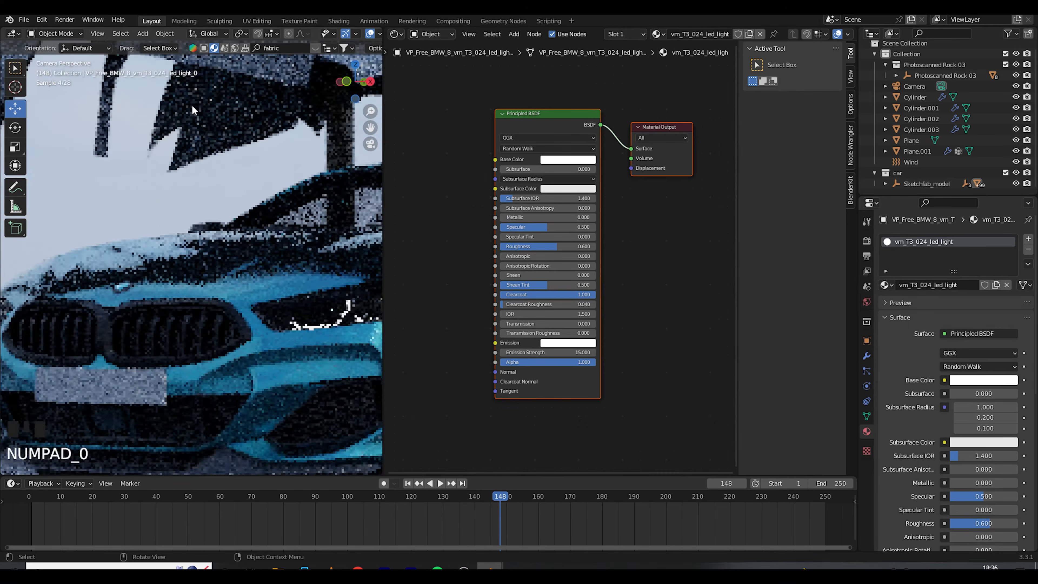
scroll(145, 180, down, 5)
scroll(151, 184, down, 5)
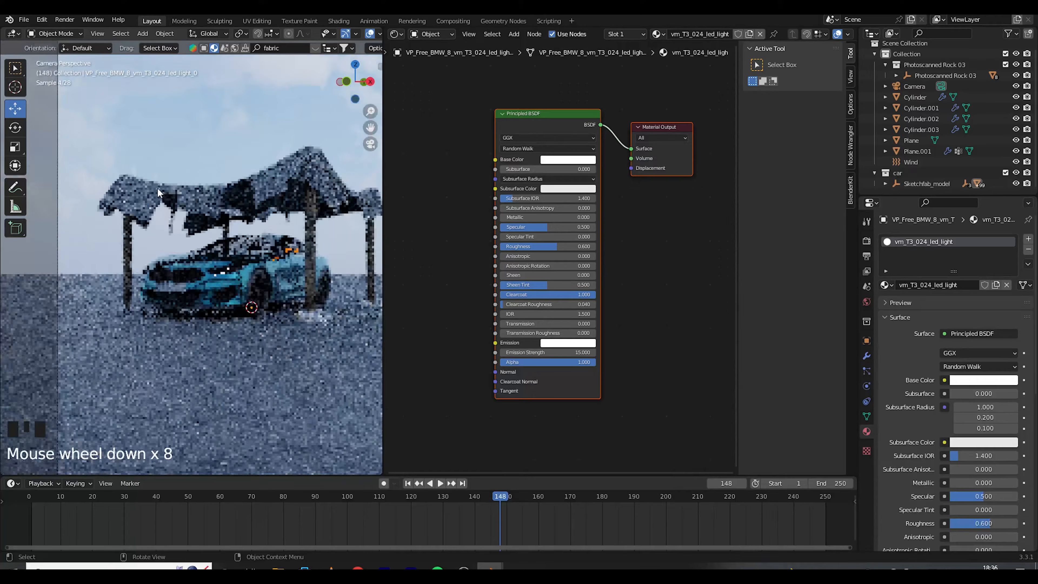
key(shift+alt+z)
key(ctrl+s)
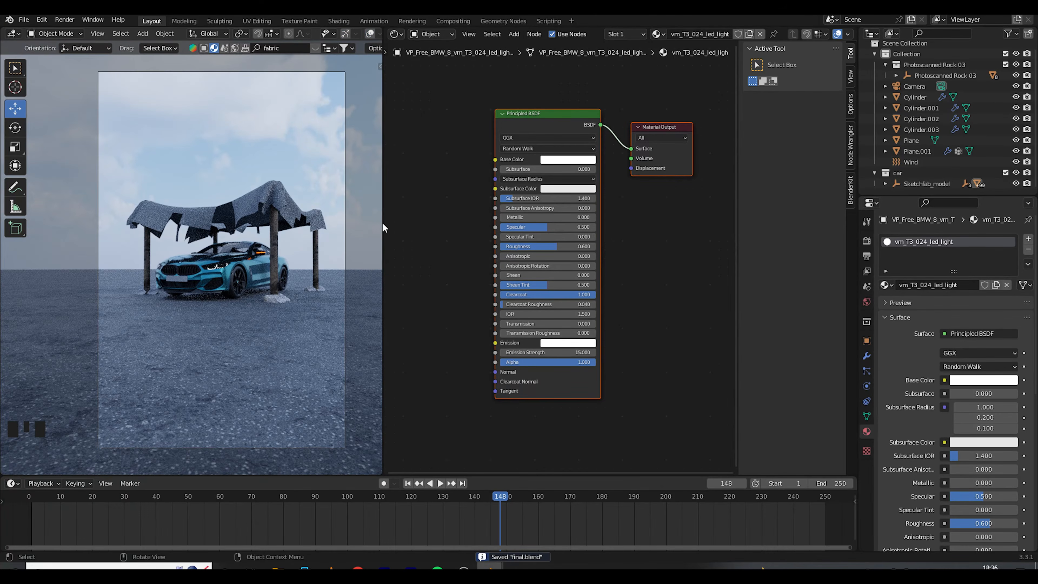
- Join the two areas so the rendered 3D viewport replaces the Shader Editor
right_click(382, 222)
click(382, 222)
click(436, 223)
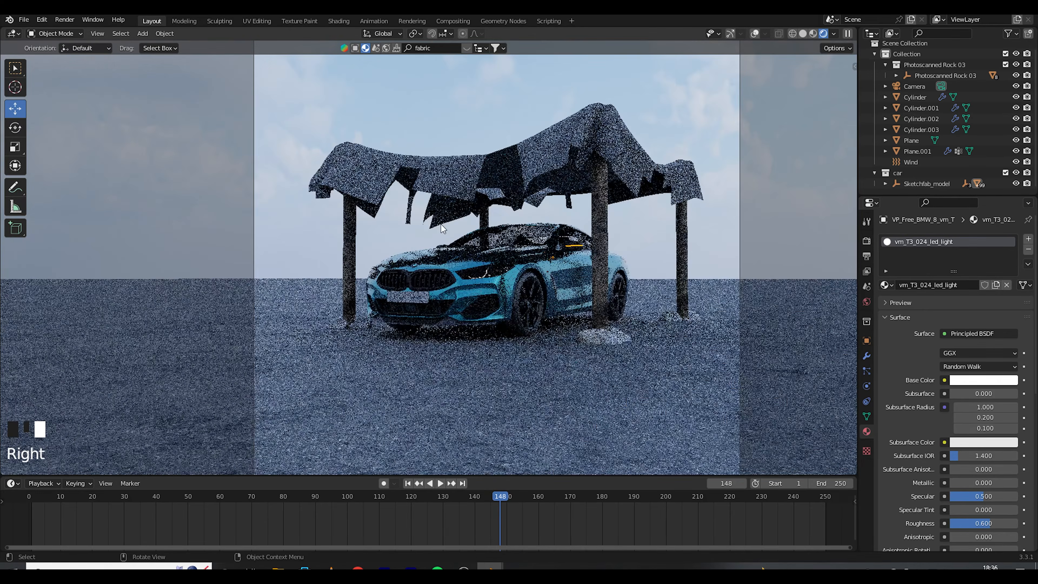
- Save the file and bring back the viewport overlays and gizmos in solid shading
scroll(440, 224, down, 4)
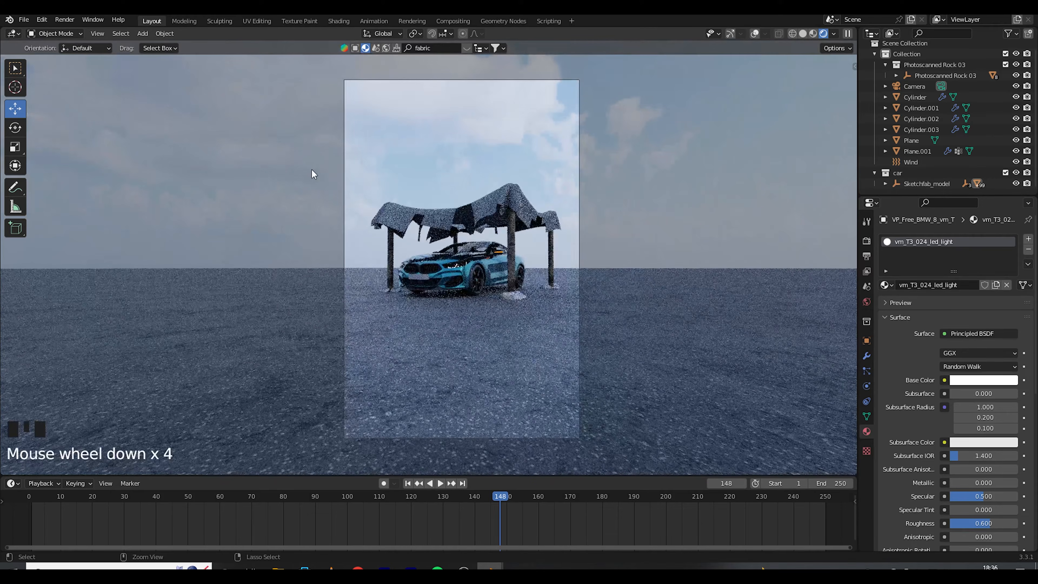
key(ctrl+s)
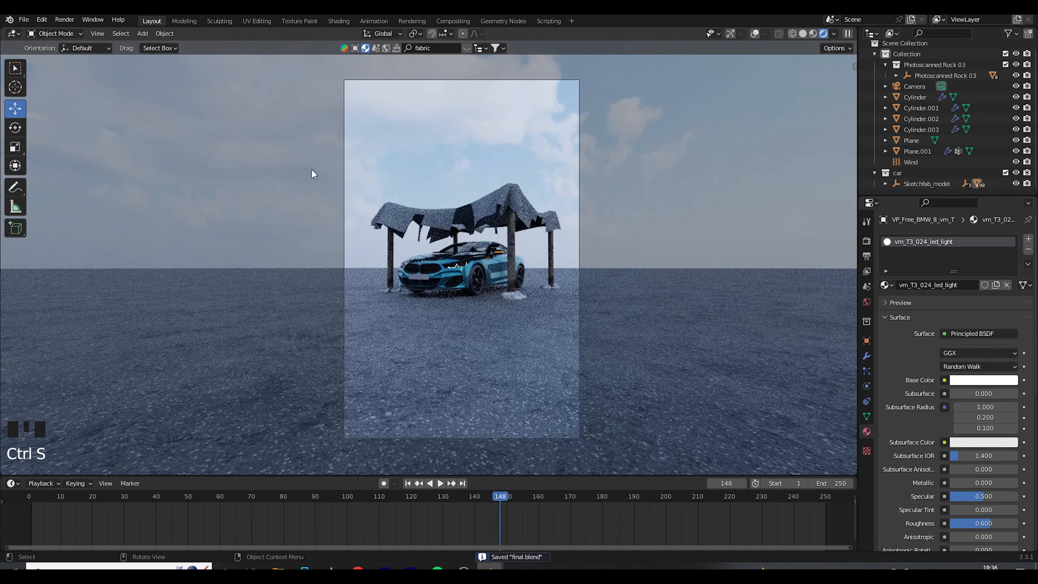
click(754, 34)
click(731, 33)
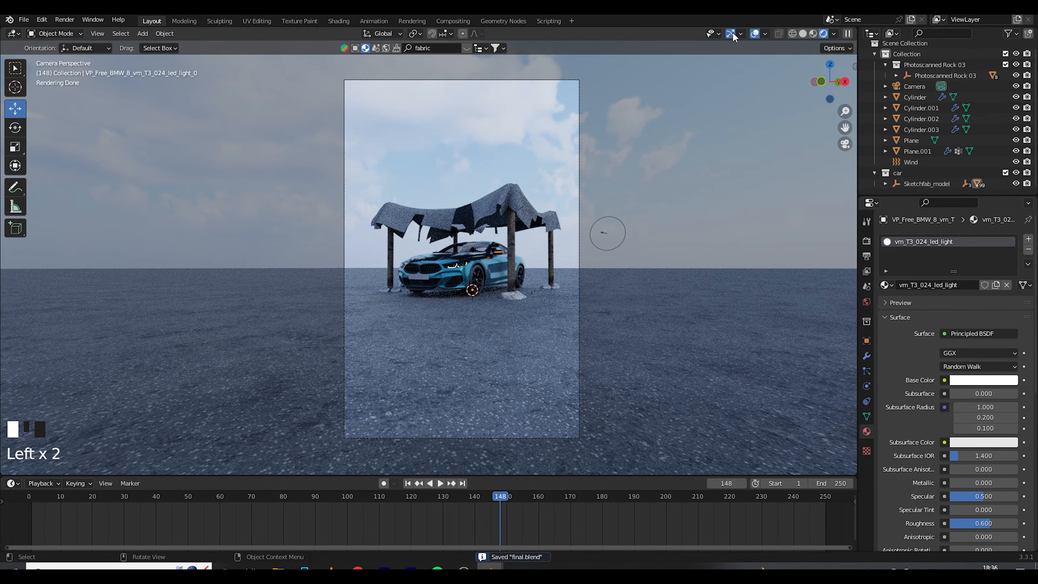
click(803, 33)
- Duplicate the two rocks at the front pole's base, move the copies beside it and scale them up by about 1.78
middle_drag(652, 194, 456, 346)
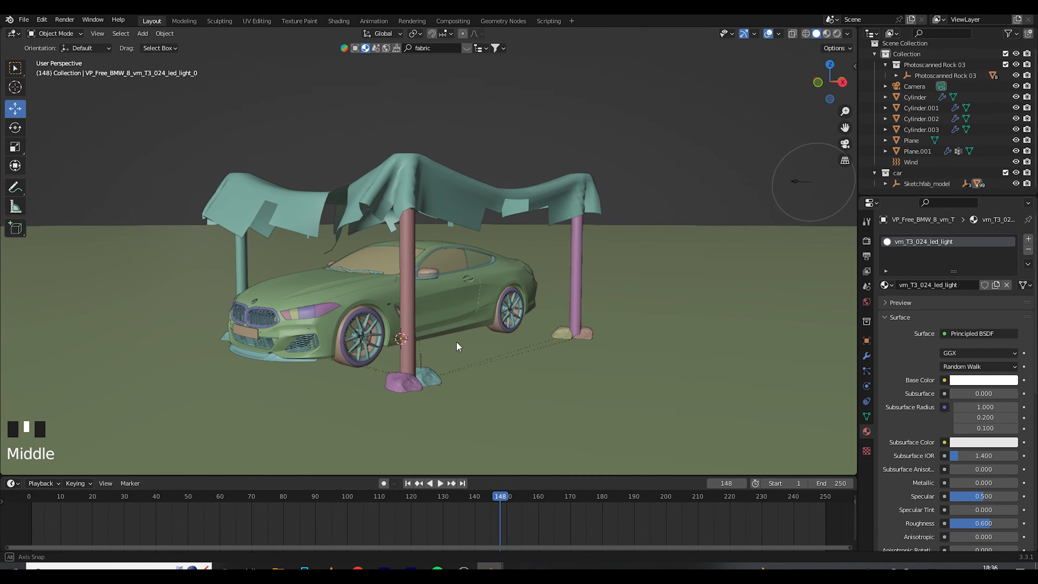
click(408, 387)
shift+click(429, 371)
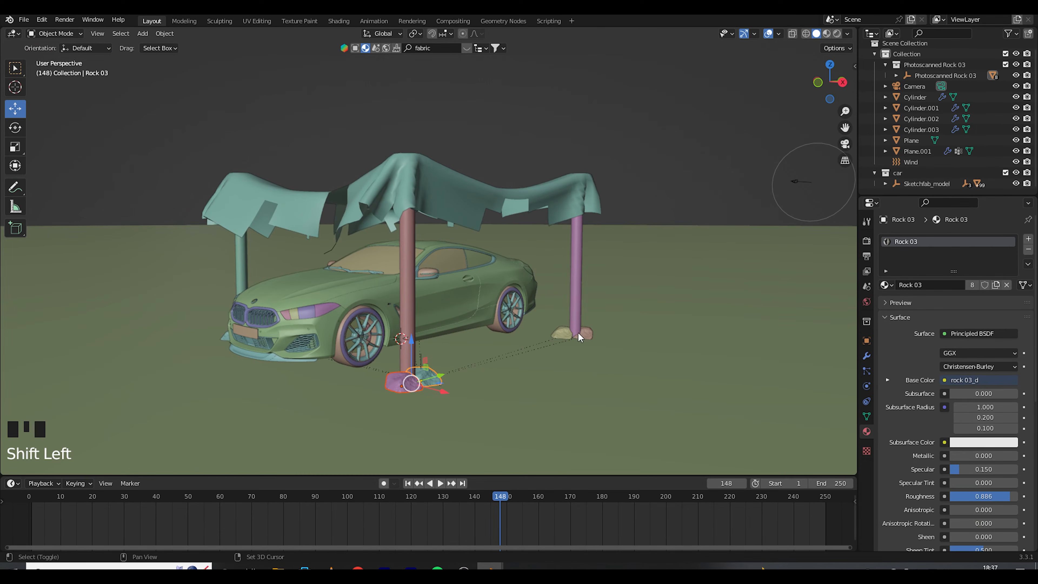
key(shift+d)
right_click(492, 360)
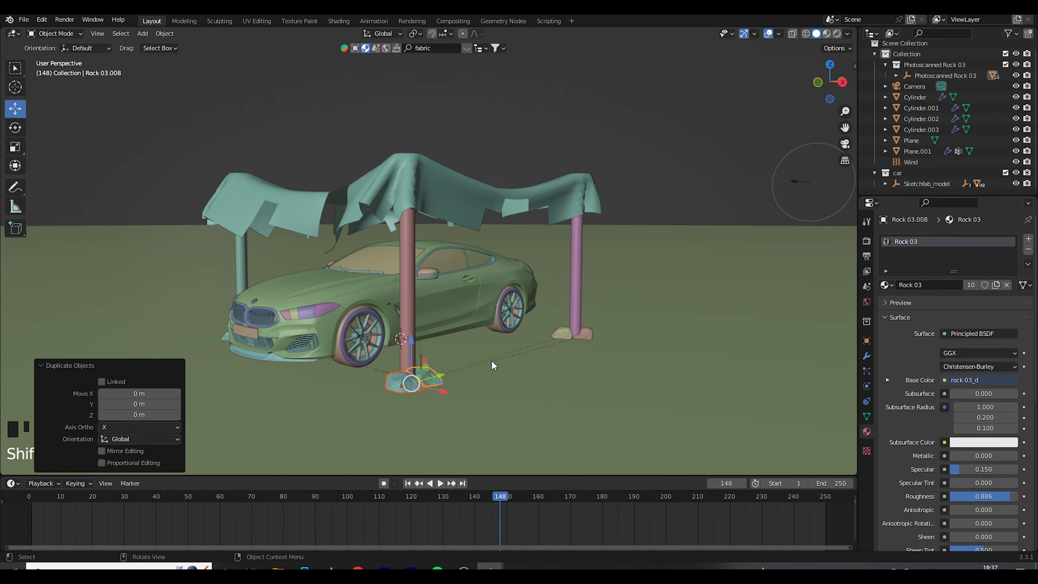
key(KP_0)
key(g)
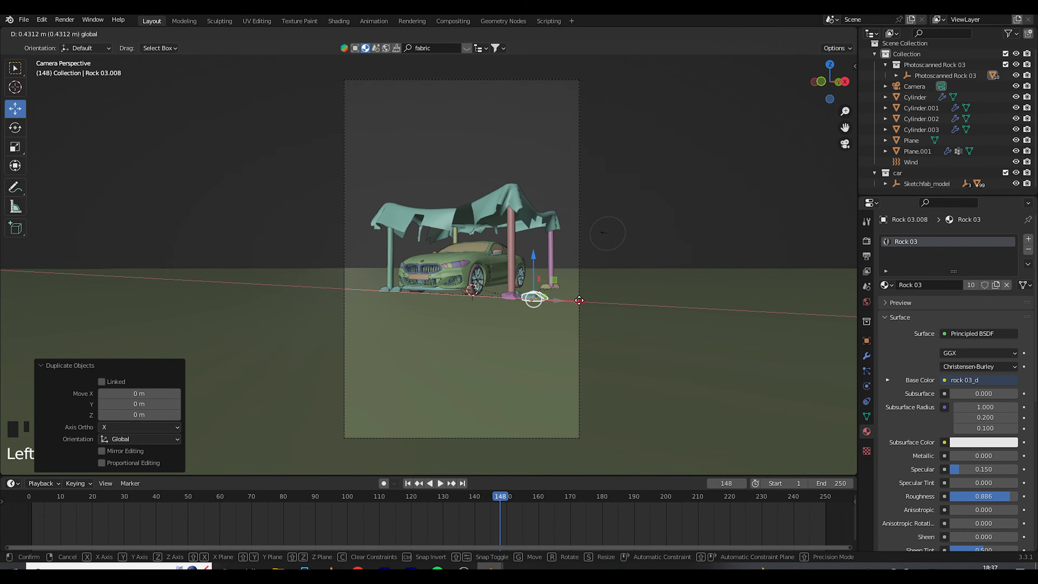
click(583, 304)
key(s)
click(628, 310)
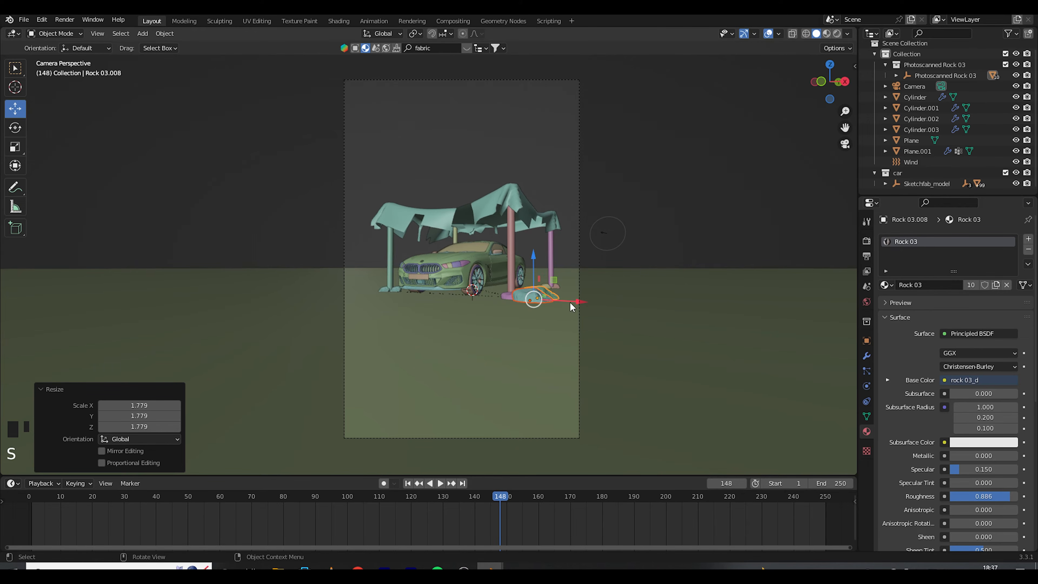
- Move the copied rocks far back along Y behind the shelter, enlarge them and shift them about -0.54 m along X
key(g)
key(y)
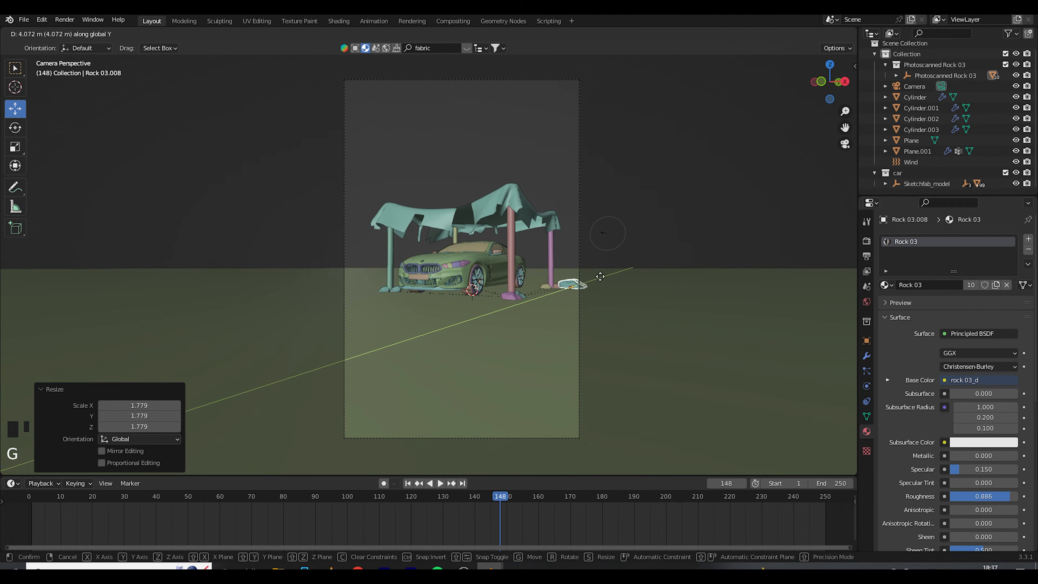
click(633, 264)
drag(653, 278, 311, 282)
key(s)
click(721, 291)
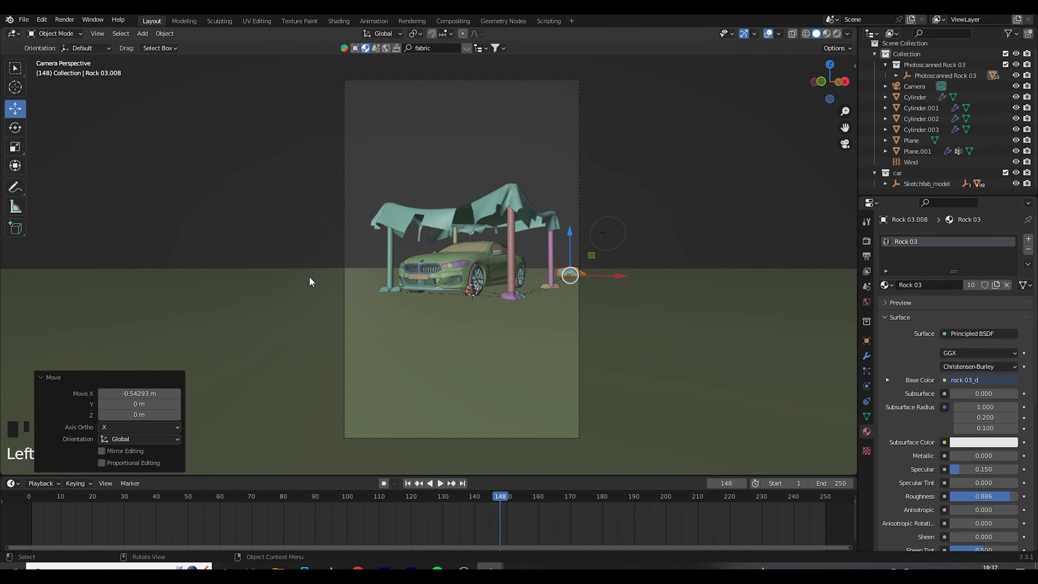
- Rotate the distant rock pair about -74.8° around the Z axis
key(r)
key(z)
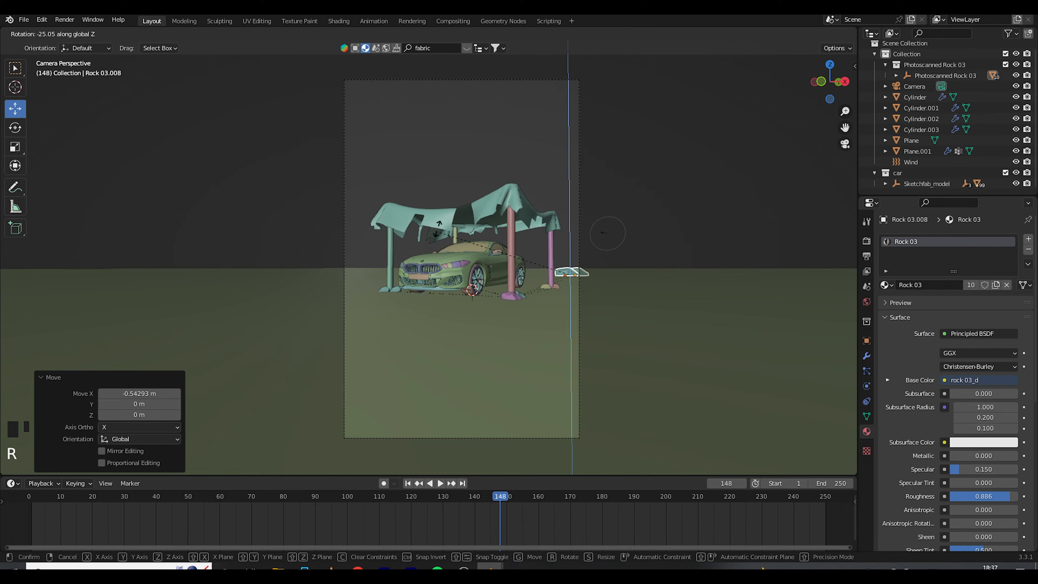
click(544, 207)
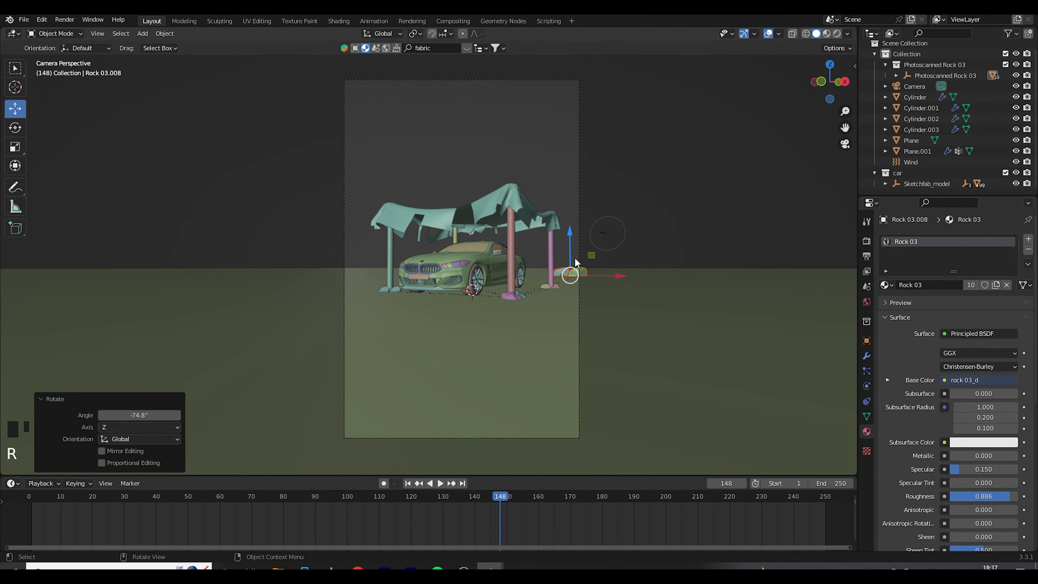
- Duplicate the distant rock pair, move the copy about -2.27 m along X and rotate it
key(shift+d)
right_click(592, 272)
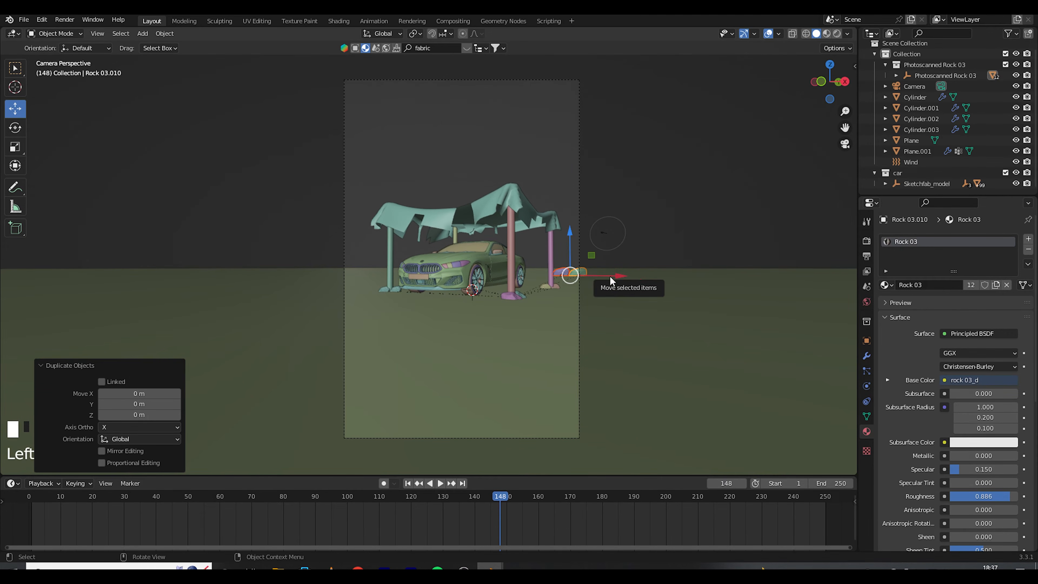
drag(611, 277, 576, 276)
key(r)
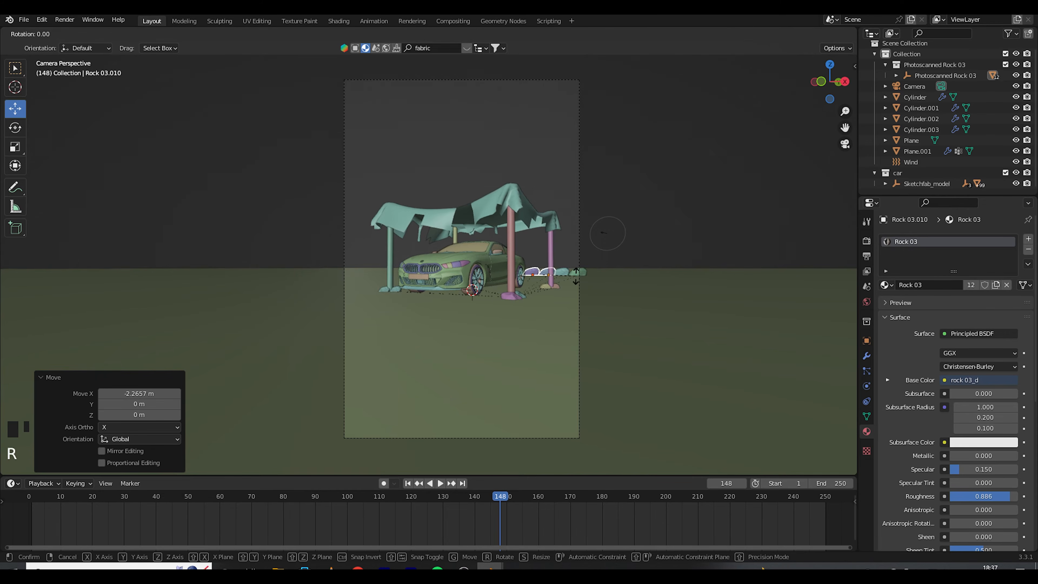
click(492, 277)
- Select all four distant rocks together and move them about 1.86 m farther back along Y
middle_drag(492, 278, 747, 320)
shift+click(748, 317)
shift+click(772, 330)
drag(799, 313, 849, 322)
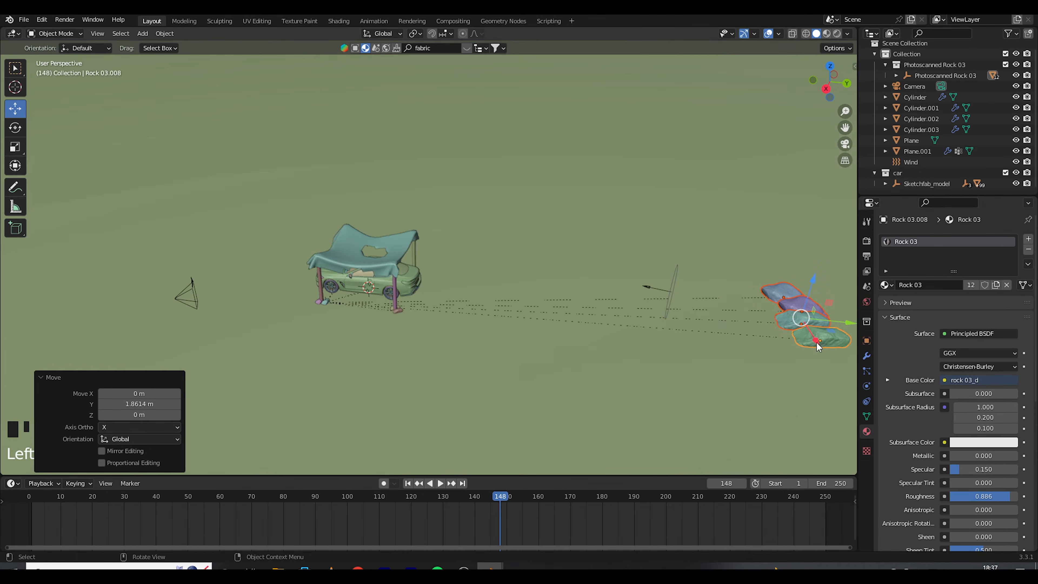
- Duplicate the four-rock group three times along X to spread rocks across the horizon in camera view, and save the file
key(KP_0)
key(shift+d)
key(x)
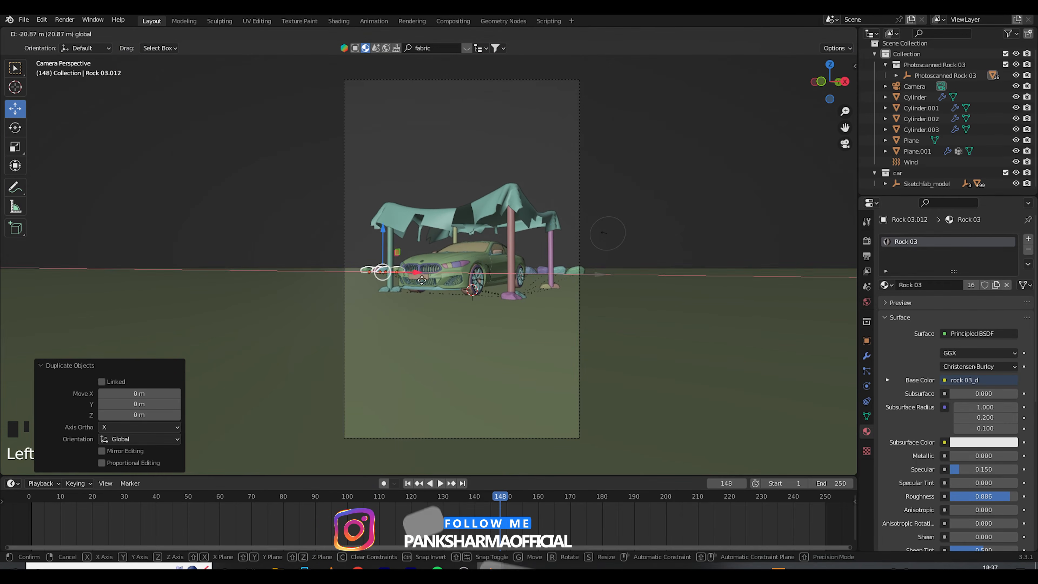
click(364, 271)
key(shift+d)
key(x)
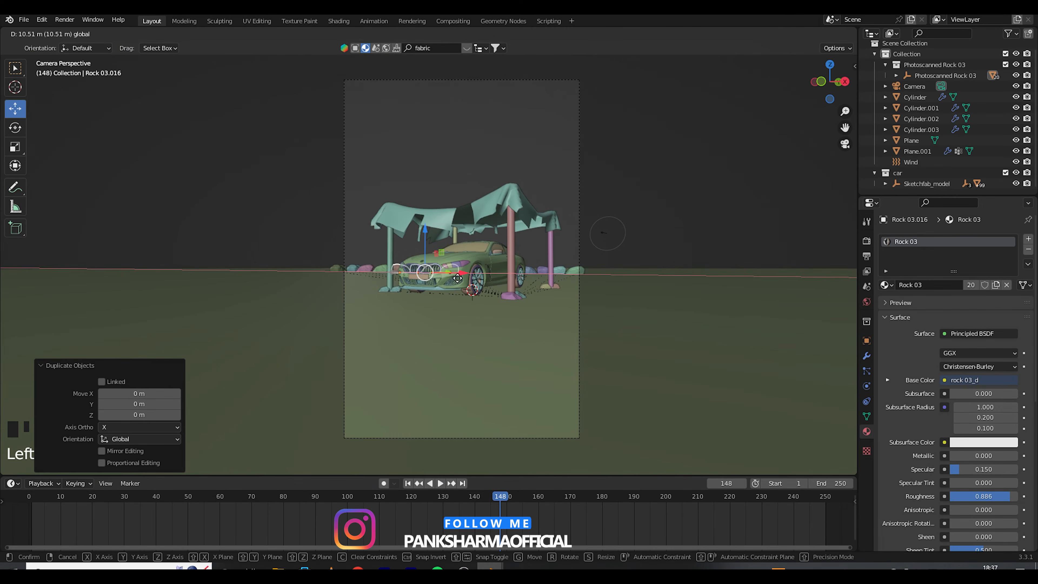
click(531, 274)
key(shift+d)
key(x)
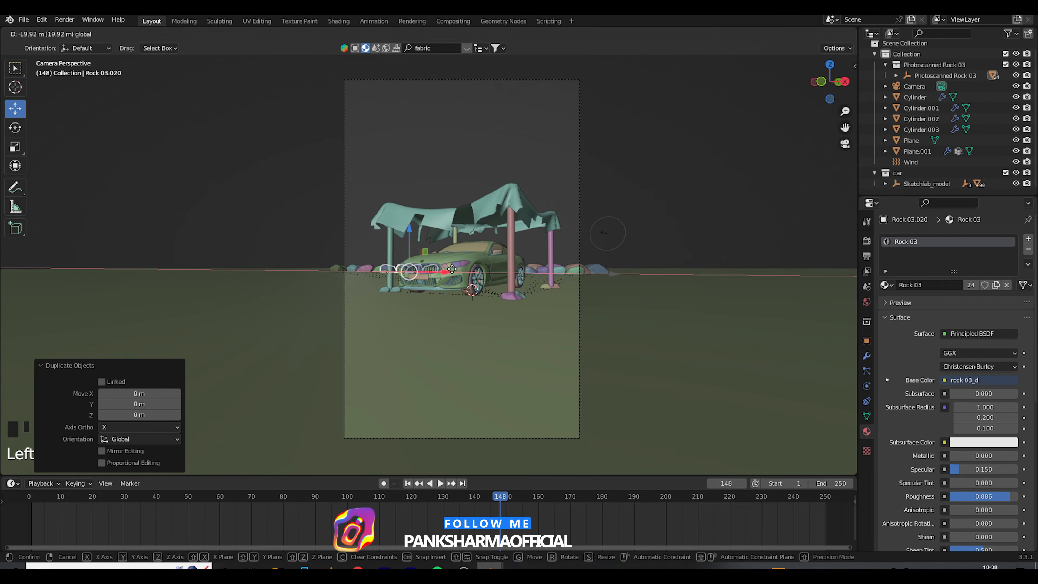
click(452, 269)
key(ctrl+s)
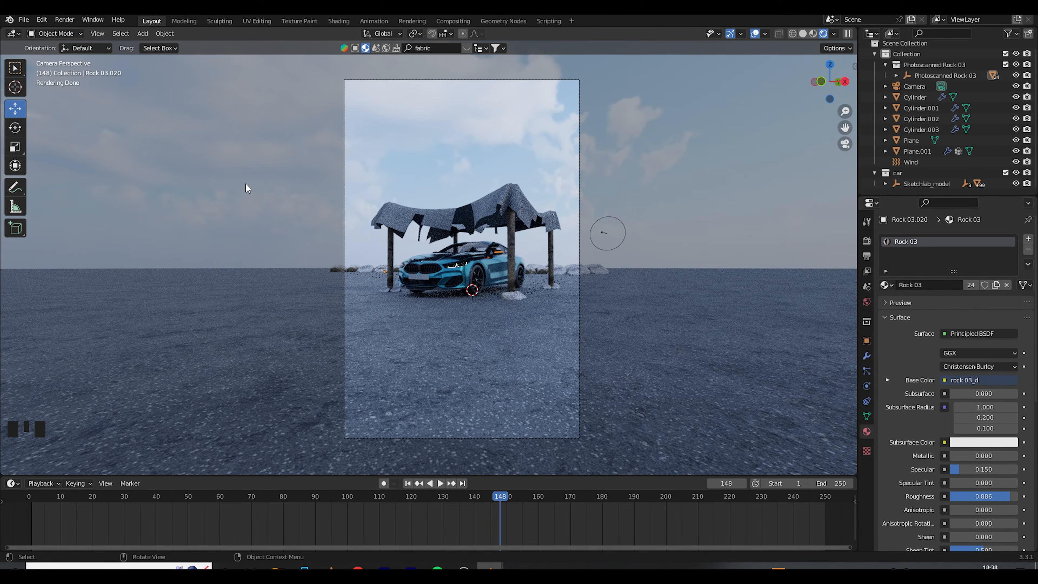
- Select four rocks in the larger distant cluster, duplicate them and move the copies along X toward the other row
middle_drag(244, 182, 151, 208)
scroll(151, 209, down, 4)
shift+middle_drag(842, 139, 629, 176)
click(617, 258)
shift+click(650, 274)
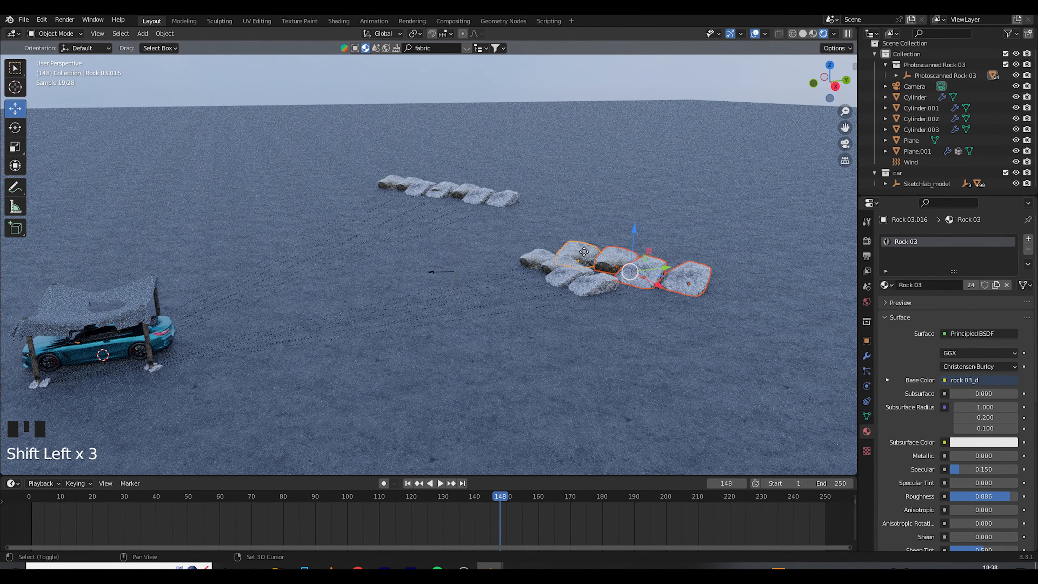
key(shift+d)
right_click(662, 290)
drag(659, 286, 485, 200)
- Scale the new rock copies by about 1.25, move them about 2.13 m along Y in camera view and save the file
key(KP_0)
key(s)
click(417, 270)
key(g)
key(y)
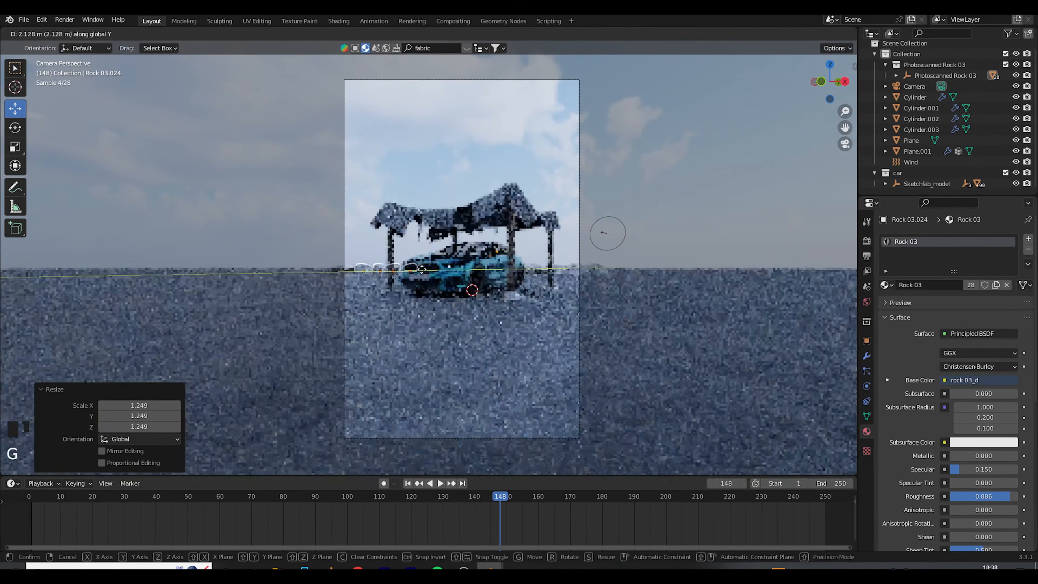
click(421, 269)
key(ctrl+s)
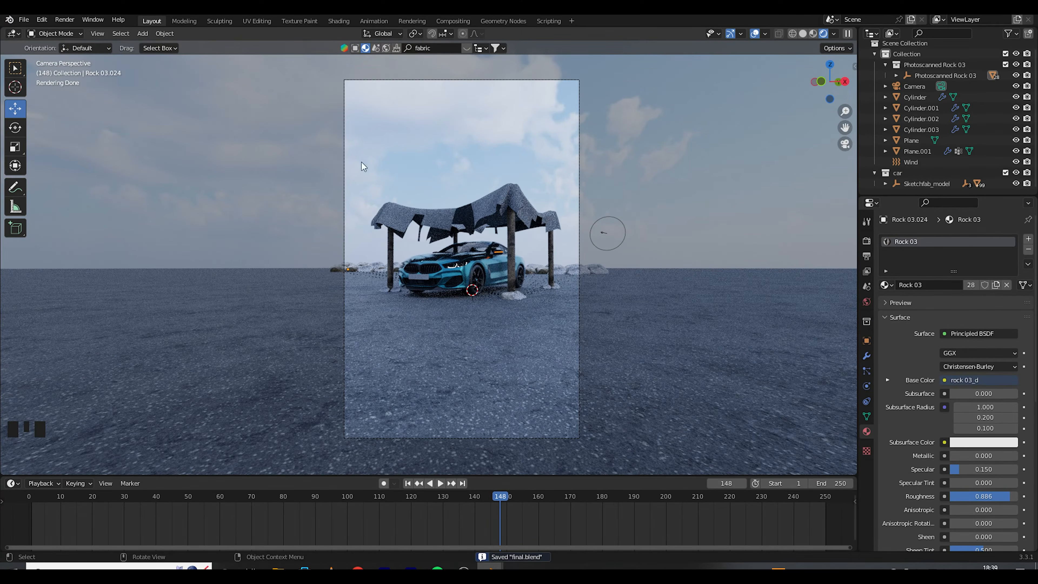
- Enable depth of field on the camera, focus it on the car's body paint object and lower the f-stop to 0.4
click(543, 80)
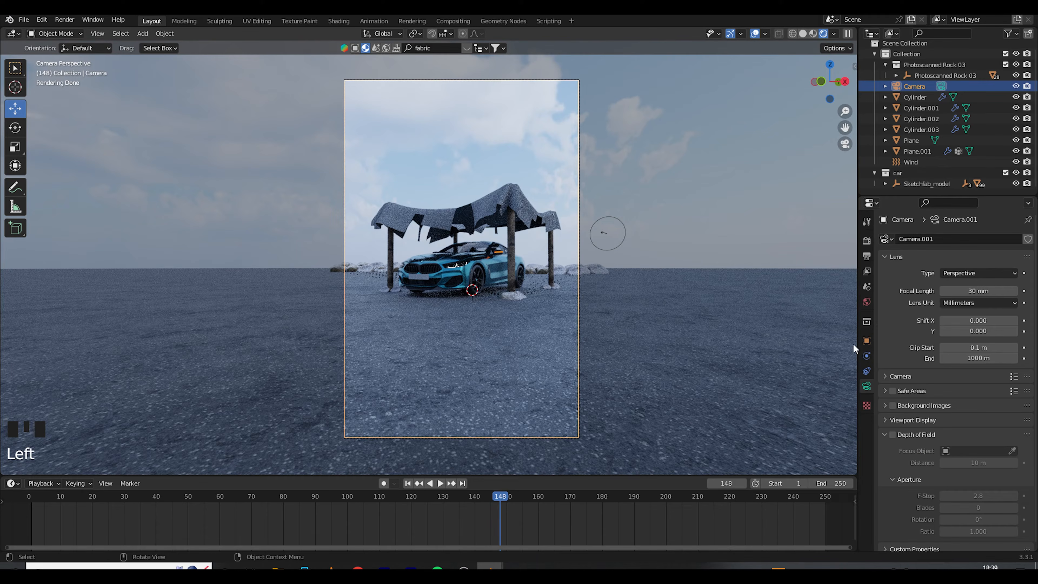
click(893, 435)
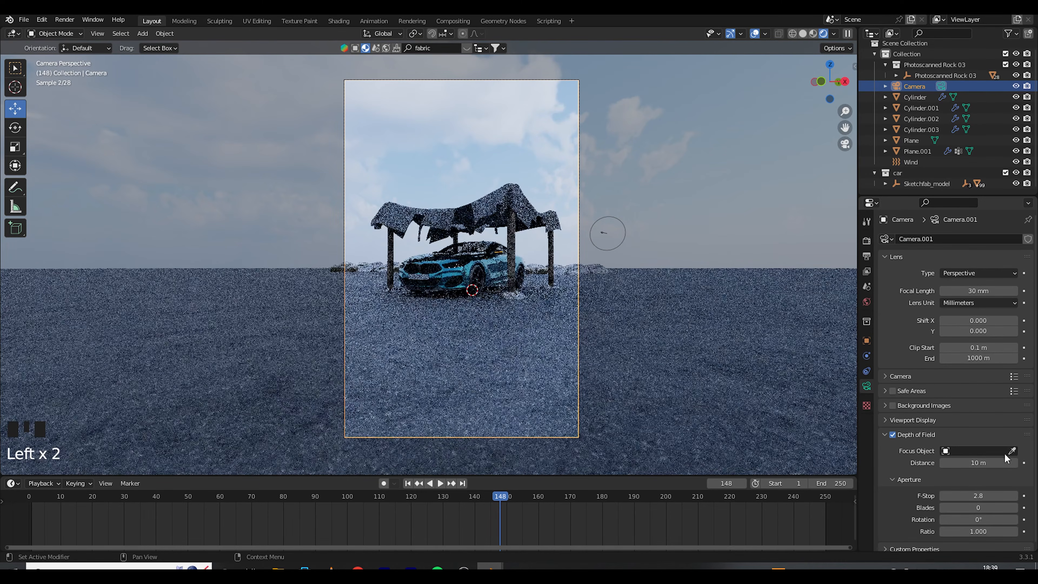
click(1012, 450)
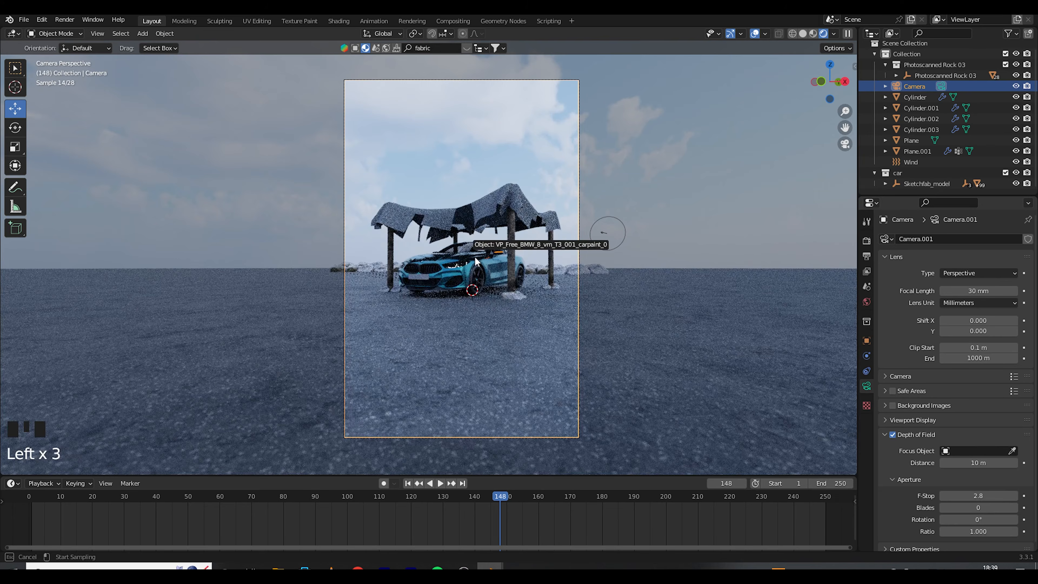
click(480, 251)
drag(978, 496, 953, 495)
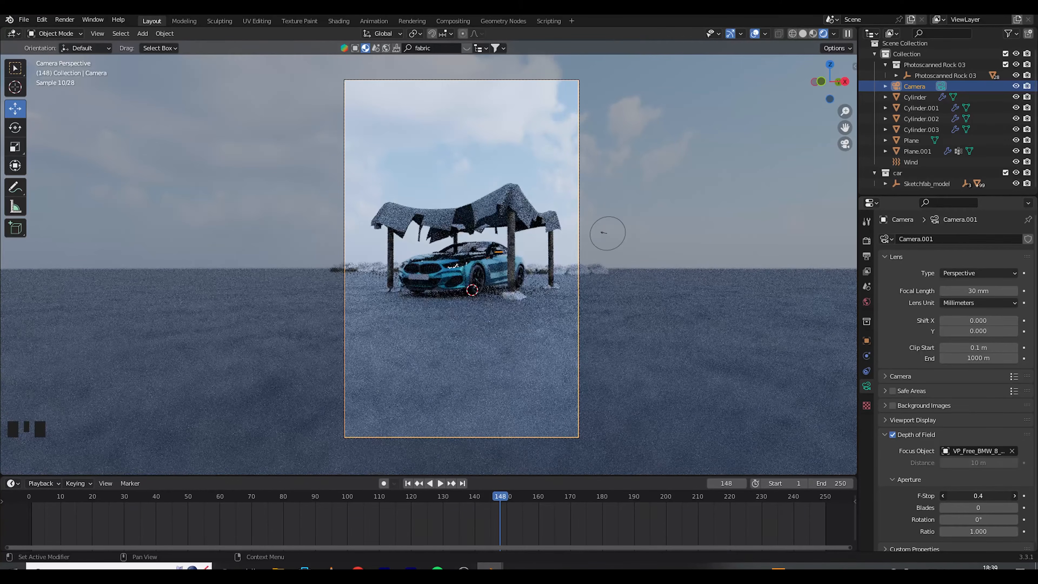
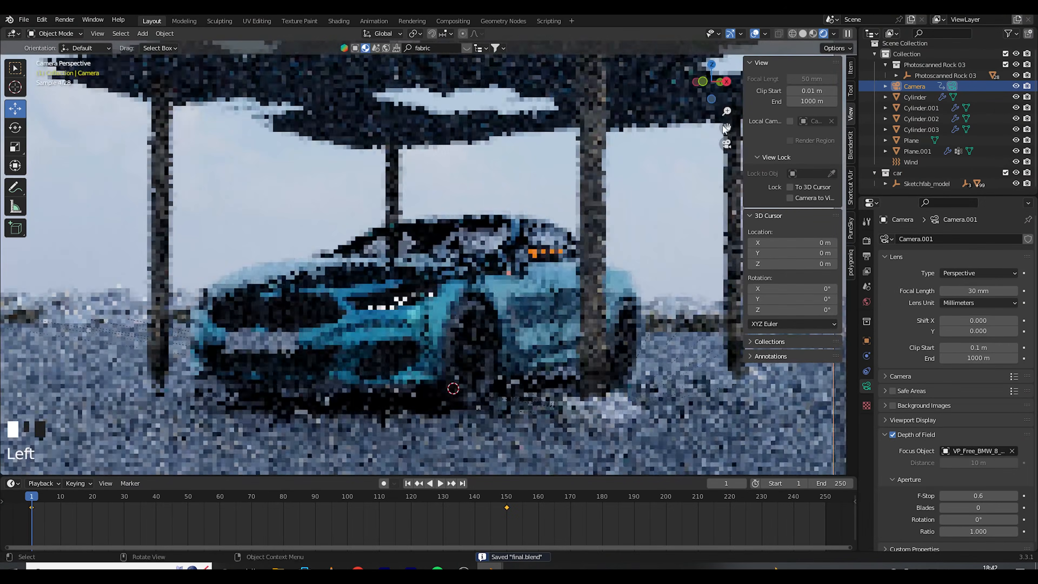
- Save the file and keyframe the orange mirror indicator's emission strength of 10 at frame 20
scroll(619, 223, up, 3)
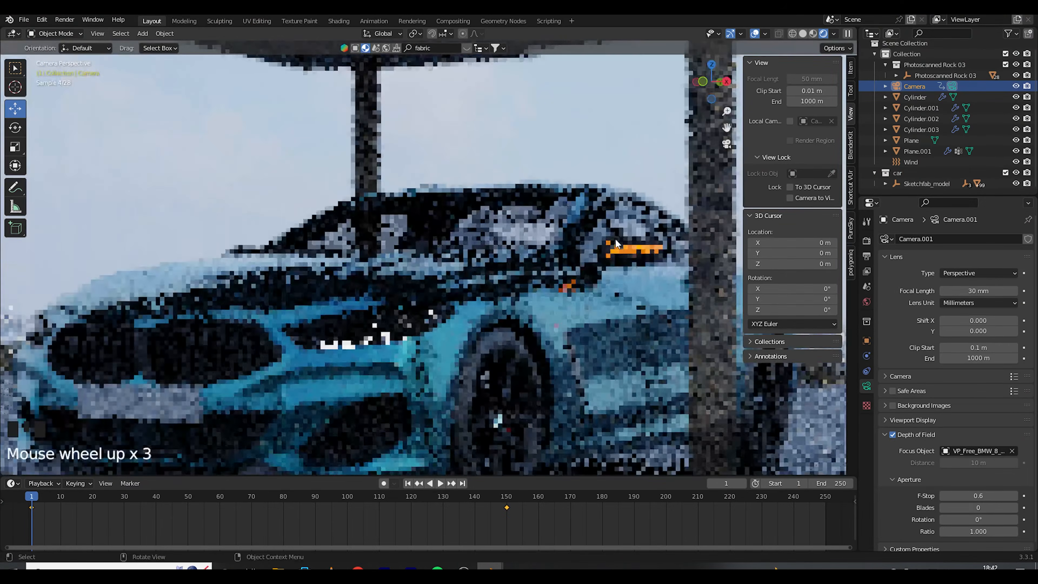
click(625, 248)
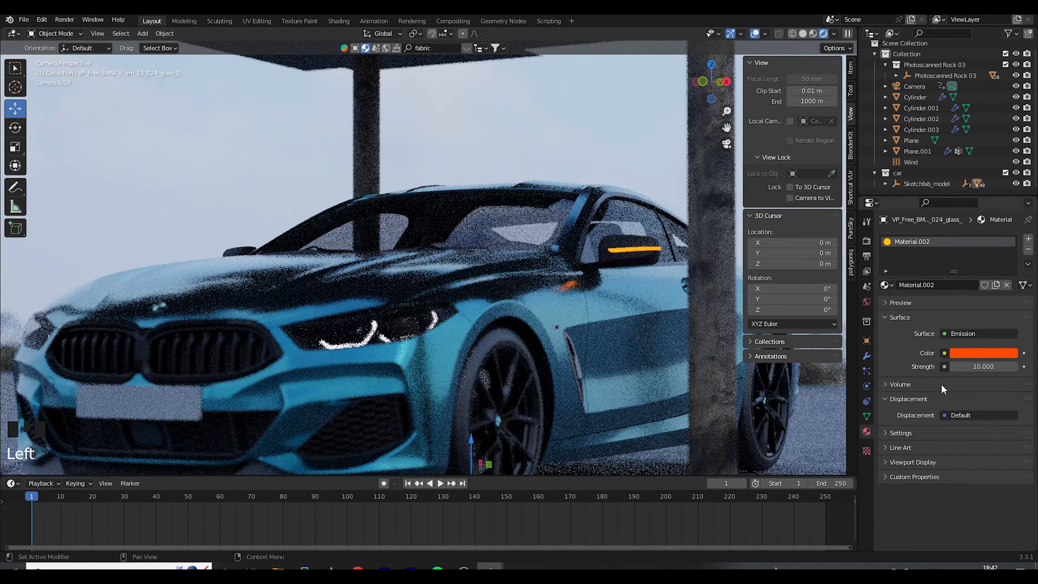
drag(33, 512, 93, 509)
scroll(298, 286, down, 10)
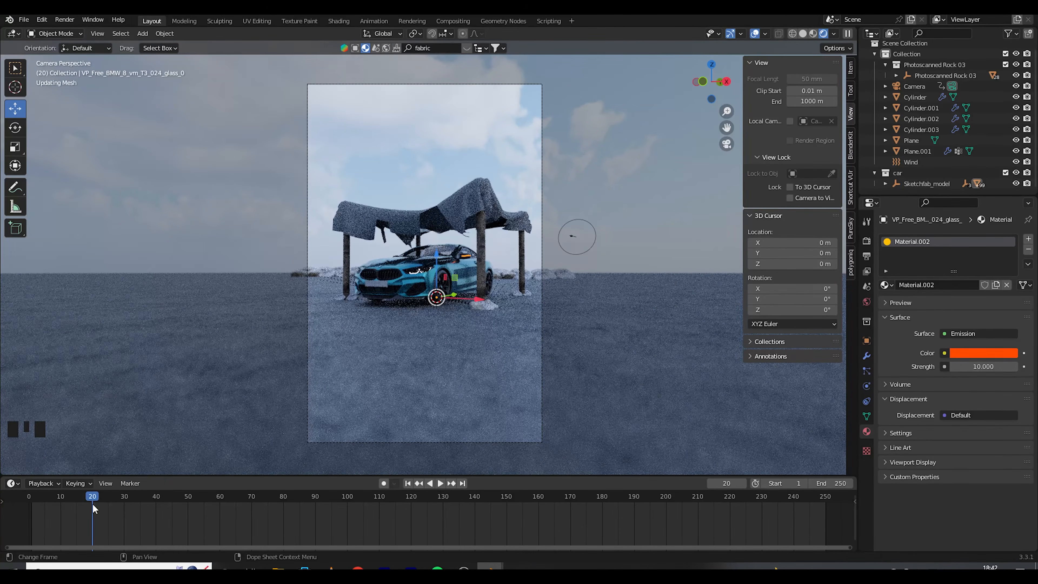
key(space)
key(ctrl+s)
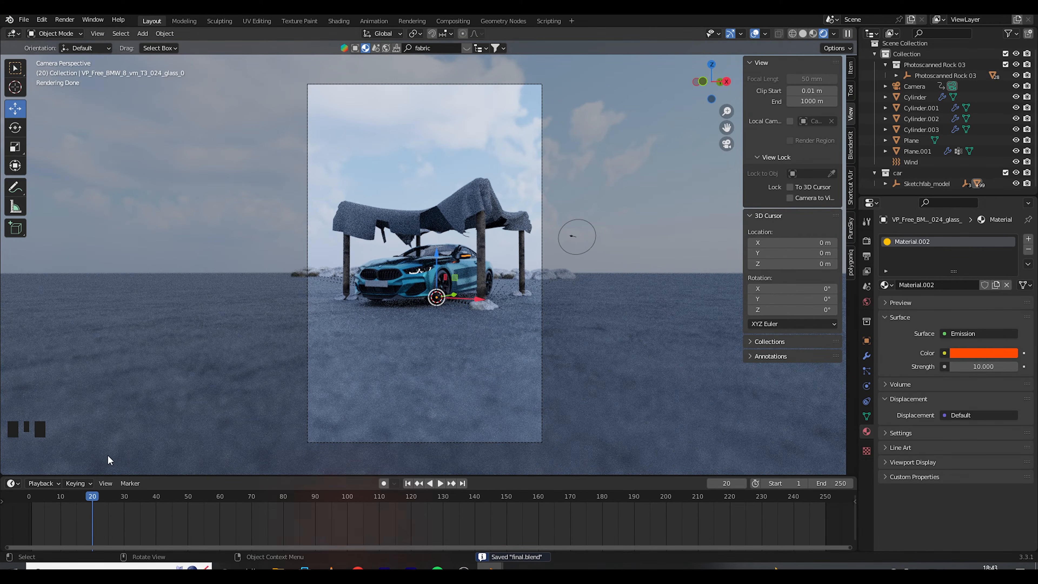
click(1024, 367)
- Go to frame 25 and set the mirror indicator material's emission strength to 0
key(Right)
key(Right)
key(Right)
key(Right)
key(Right)
key(Right)
key(Right)
key(Right)
key(Right)
key(Right)
key(Right)
key(Right)
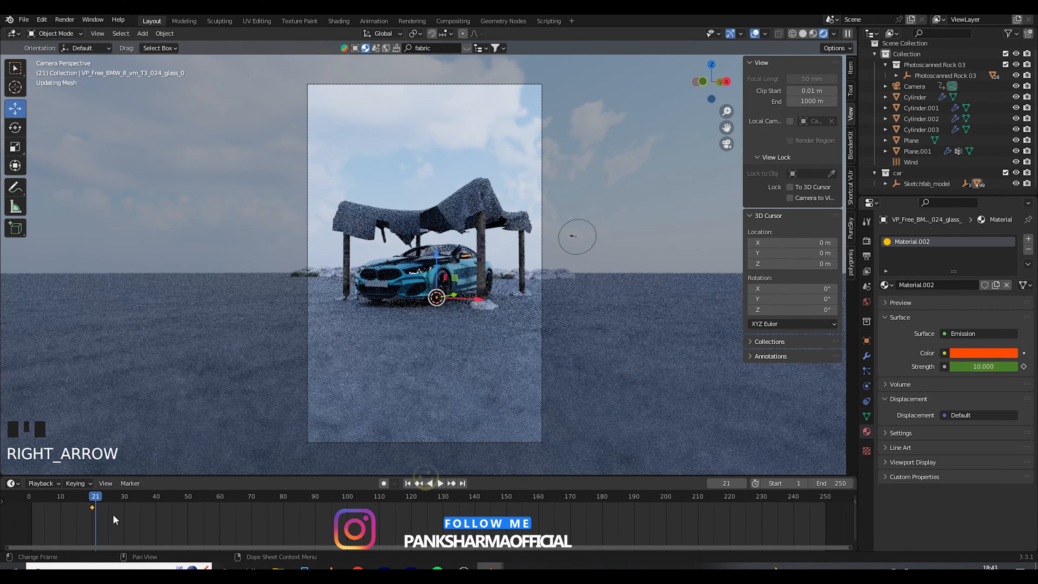
key(Right)
key(Right)
key(Right)
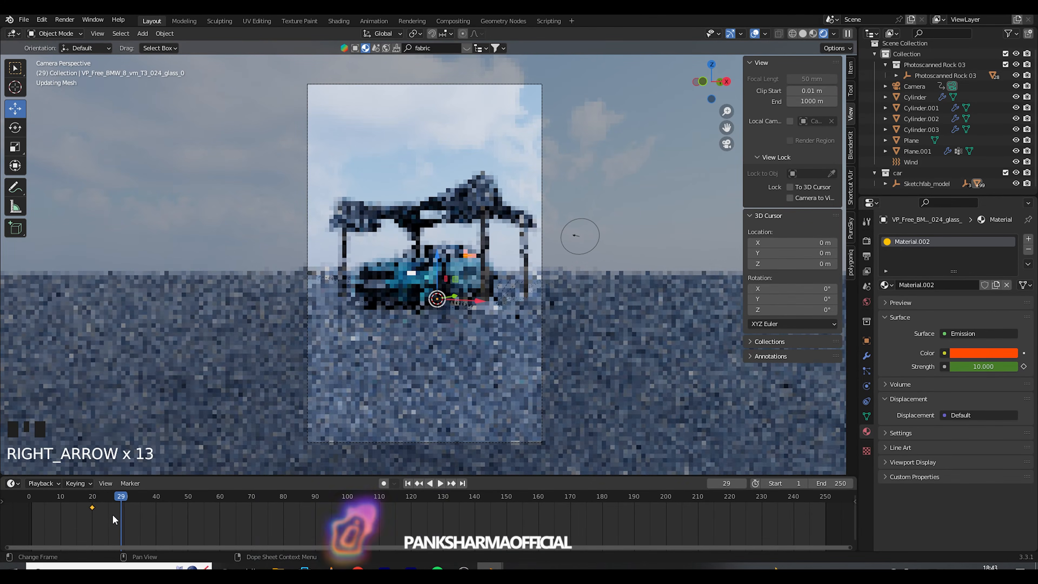
key(Left)
key(Left)
key(Left)
key(Left)
key(Left)
key(Left)
key(Left)
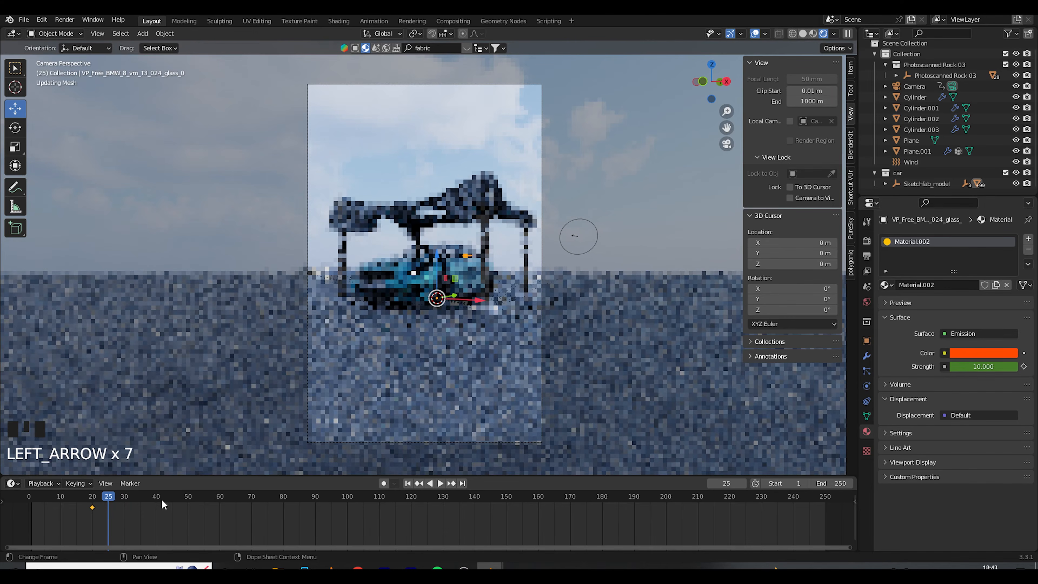
click(985, 366)
text(0)
key(Return)
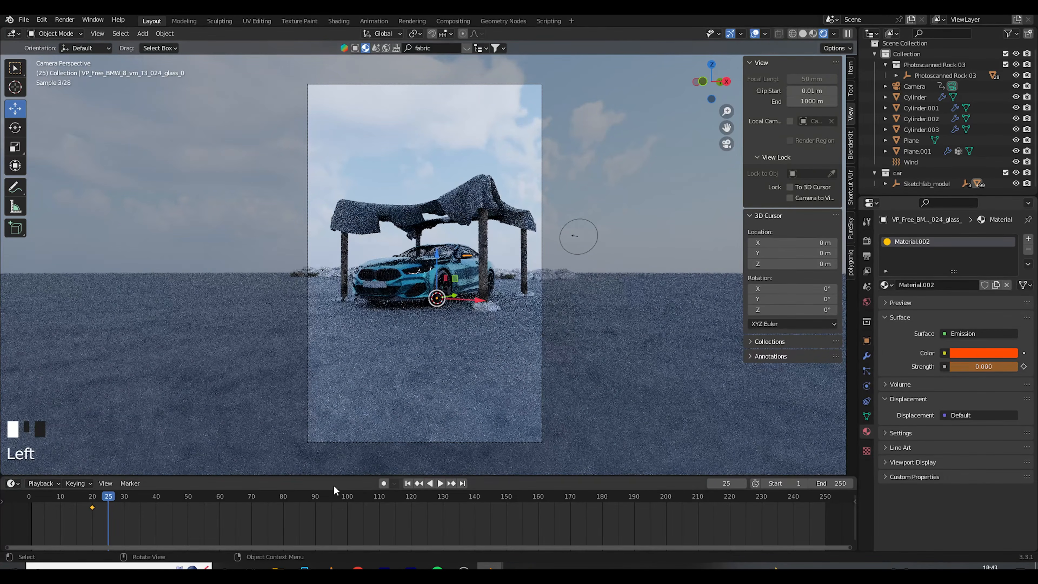
- Keyframe the mirror indicator's emission strength of 0 at frame 25 and of 10 at frame 30
click(1023, 367)
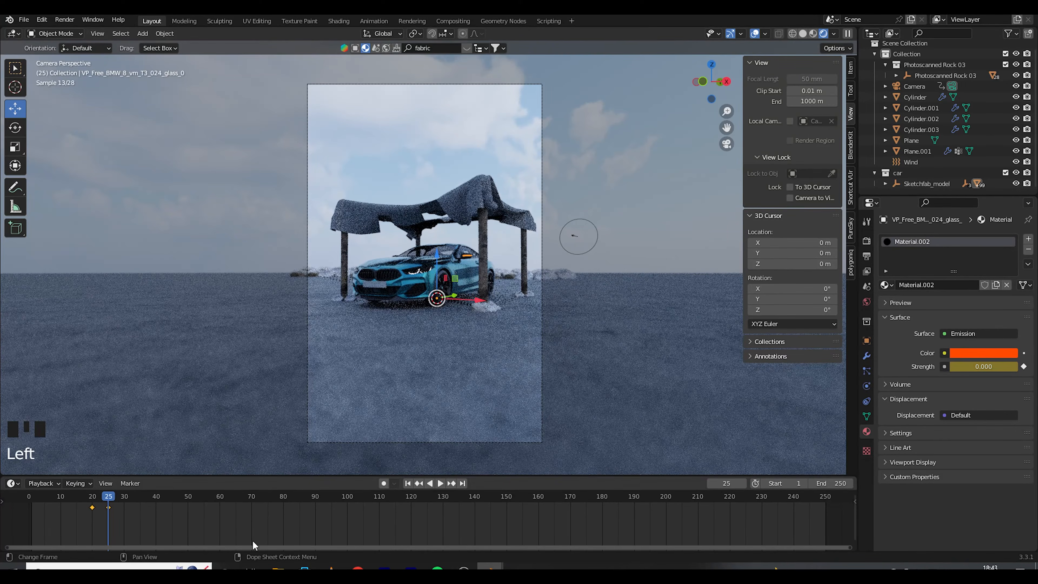
key(Right)
key(Right)
key(Right)
key(Right)
key(Right)
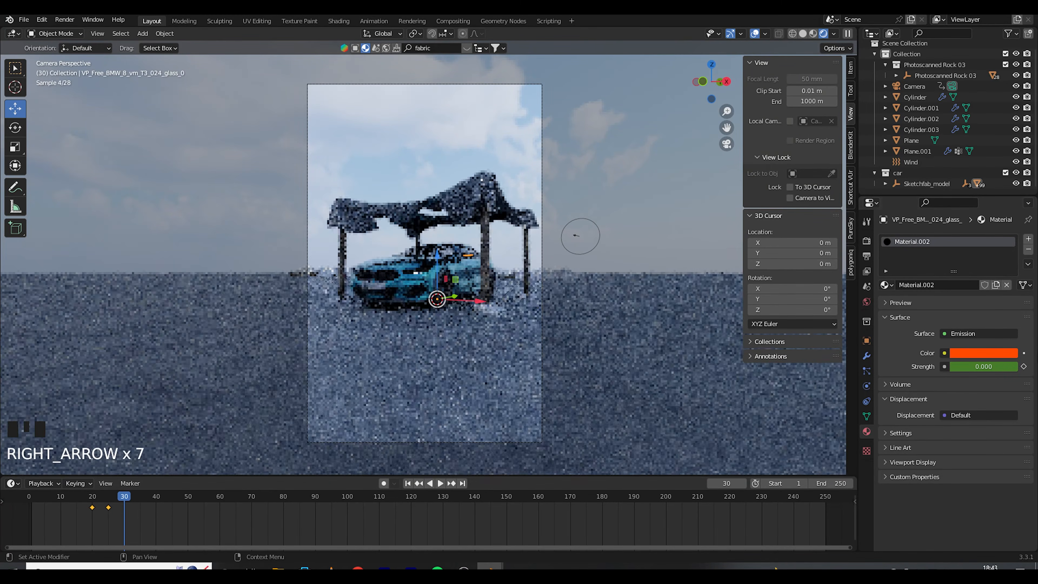
click(991, 366)
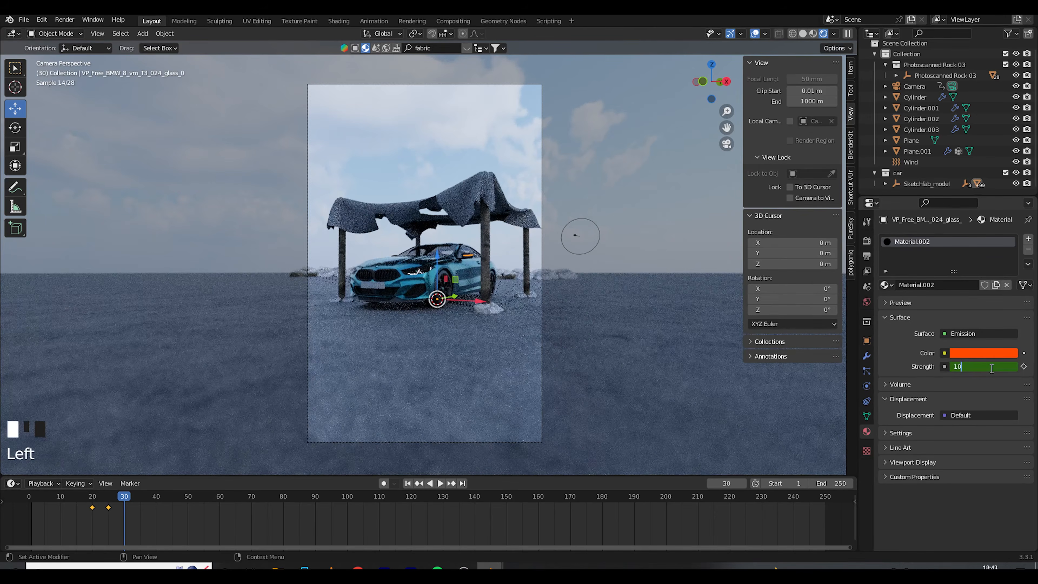
text(10)
key(Return)
click(1024, 366)
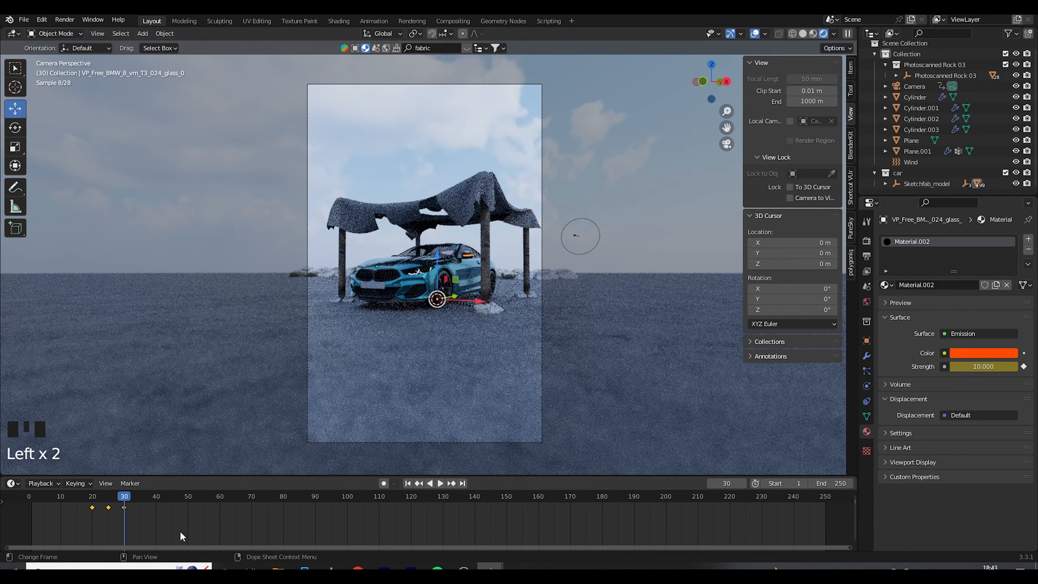
- Copy the indicator's strength keyframes and paste them repeatedly further along the timeline to extend the blinking
key(ctrl+c)
key(ctrl+v)
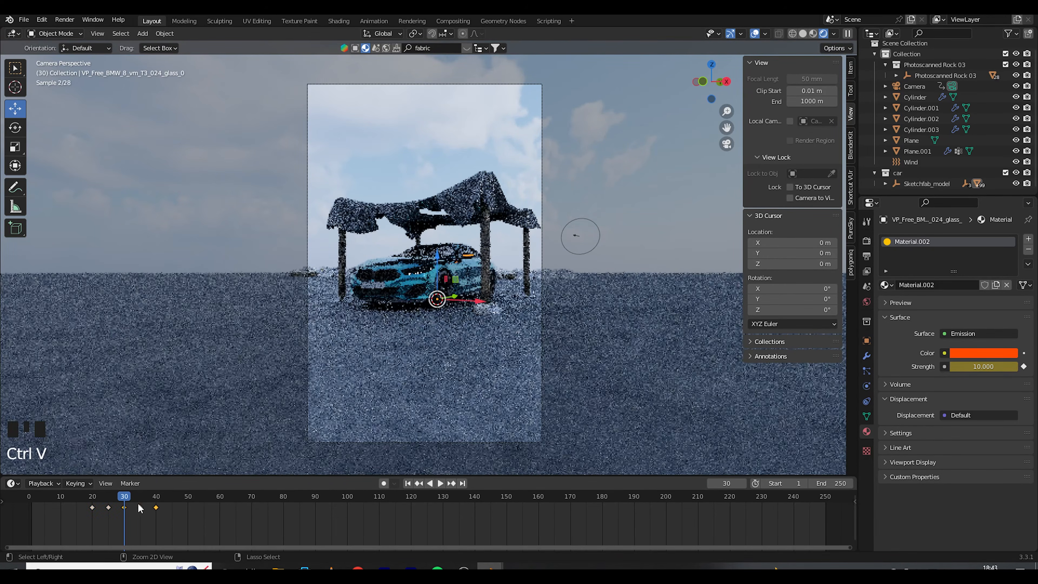
click(130, 496)
drag(133, 496, 252, 504)
key(ctrl+a)
key(a)
key(ctrl+c)
key(ctrl+v)
click(222, 511)
key(a)
key(ctrl+c)
key(ctrl+v)
click(276, 512)
click(280, 497)
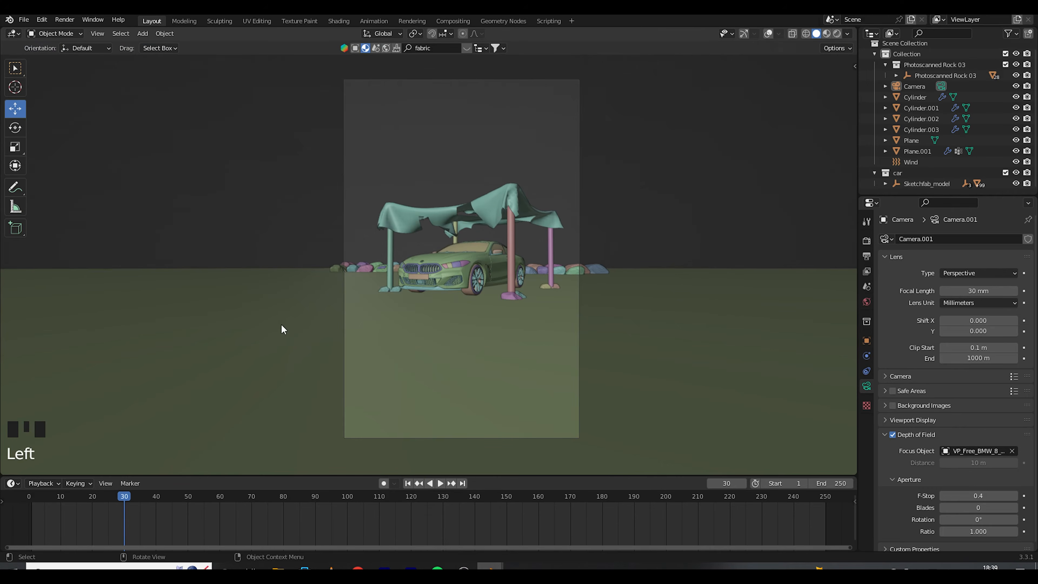
- Show the viewport overlays and gizmos, select the camera and keyframe its location, rotation and scale at frame 1
click(768, 34)
click(743, 34)
click(536, 87)
click(536, 87)
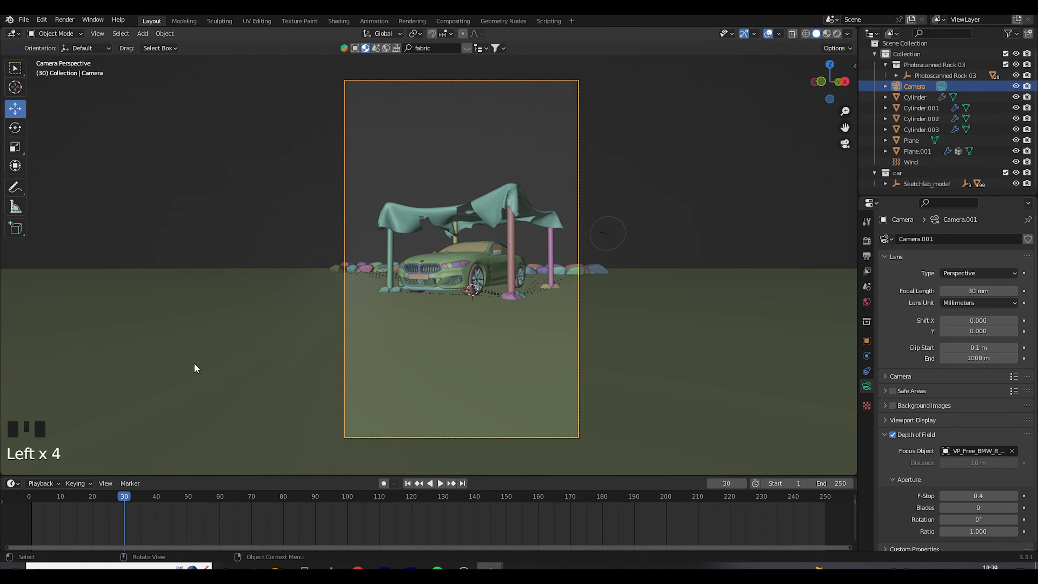
click(34, 501)
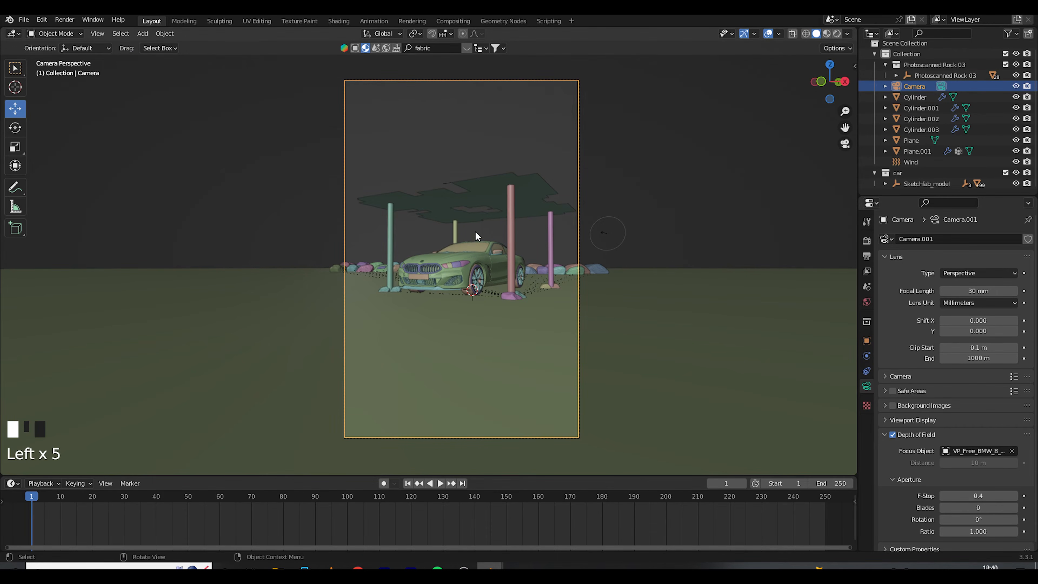
key(i)
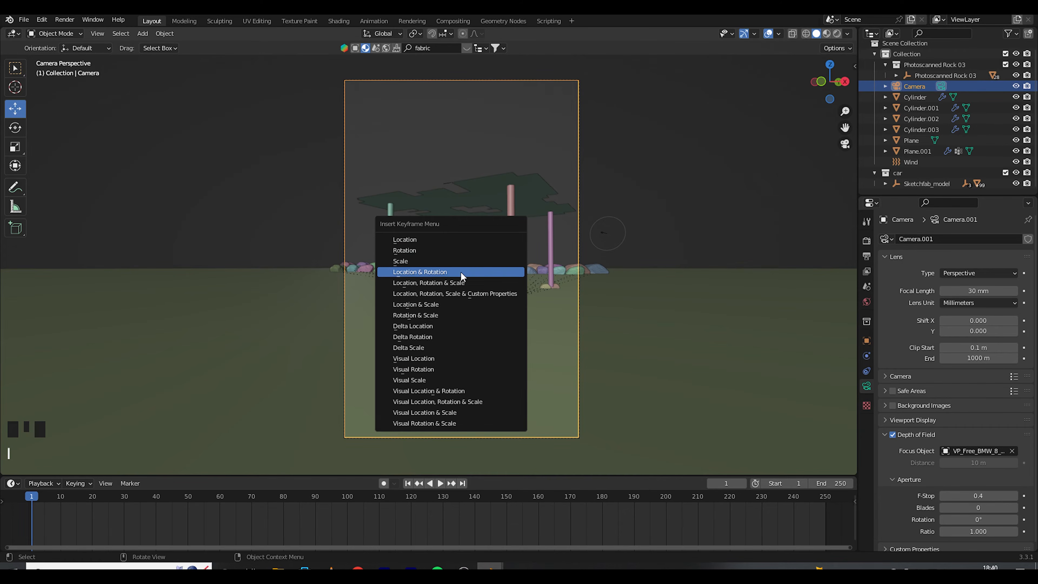
click(452, 283)
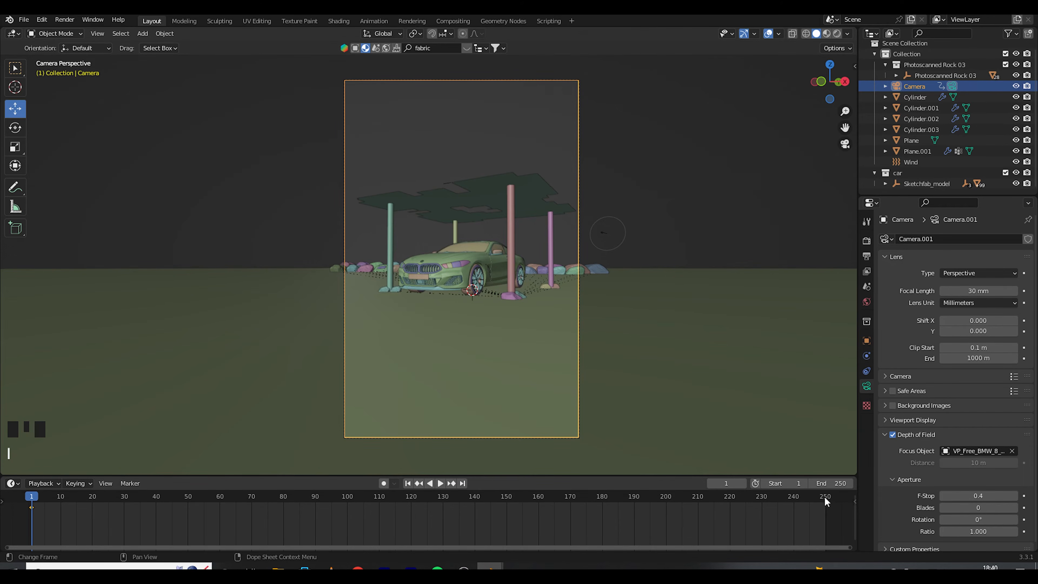
- At frame 150, lock the camera to the view, move it closer to the car and insert a camera keyframe
click(507, 505)
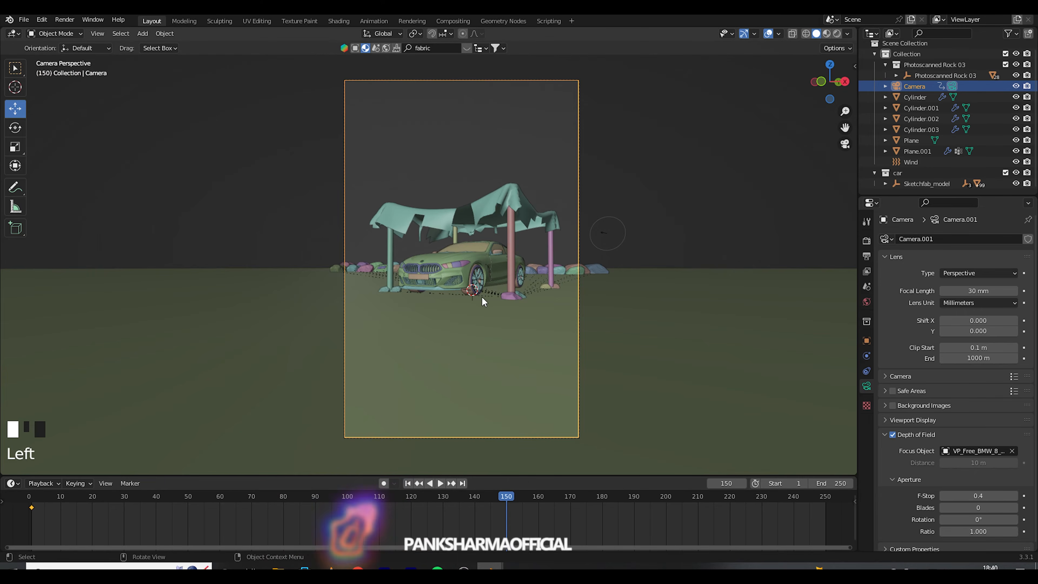
key(n)
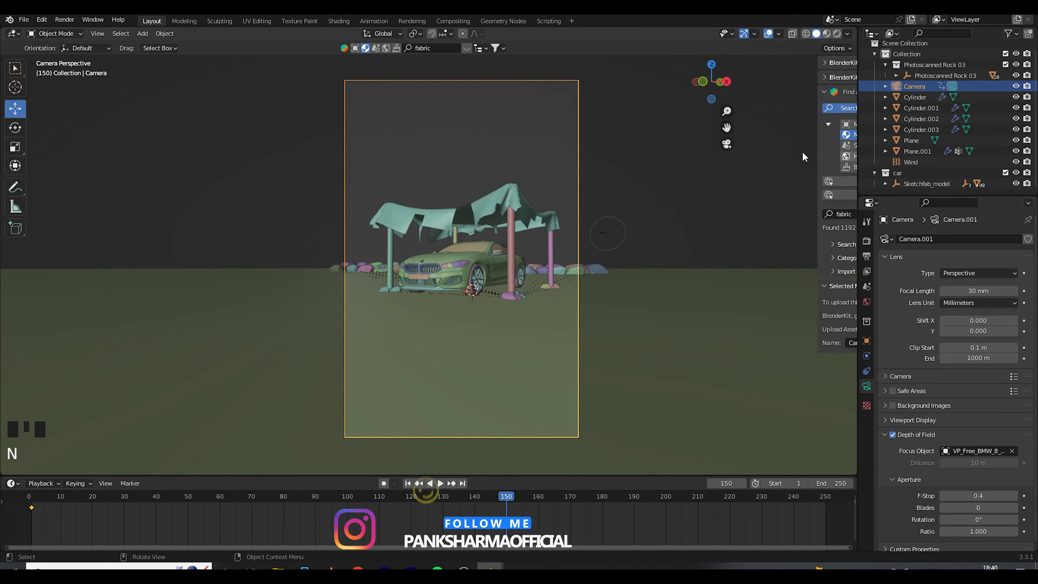
click(851, 119)
click(790, 198)
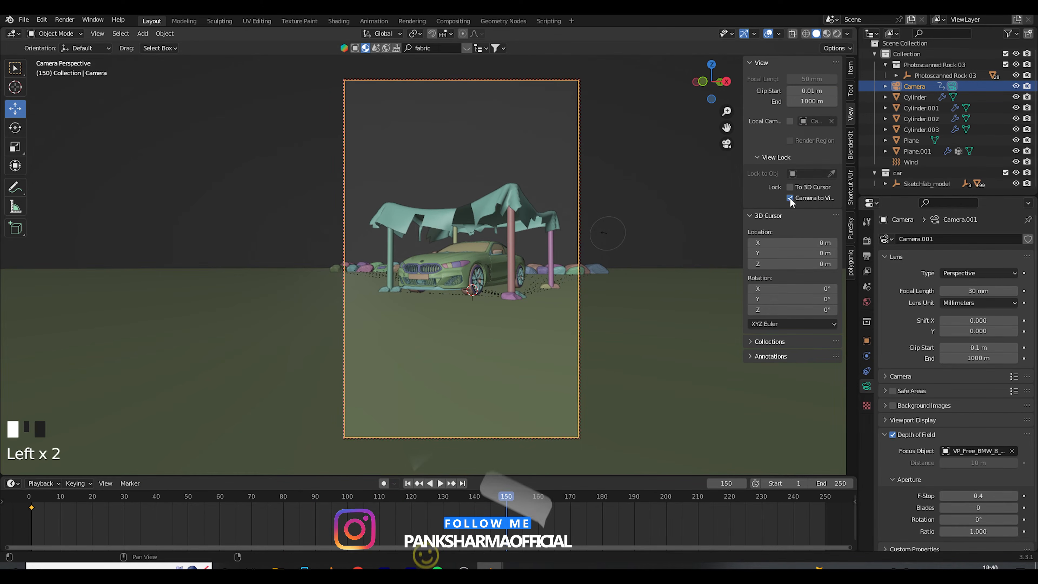
scroll(571, 271, up, 2)
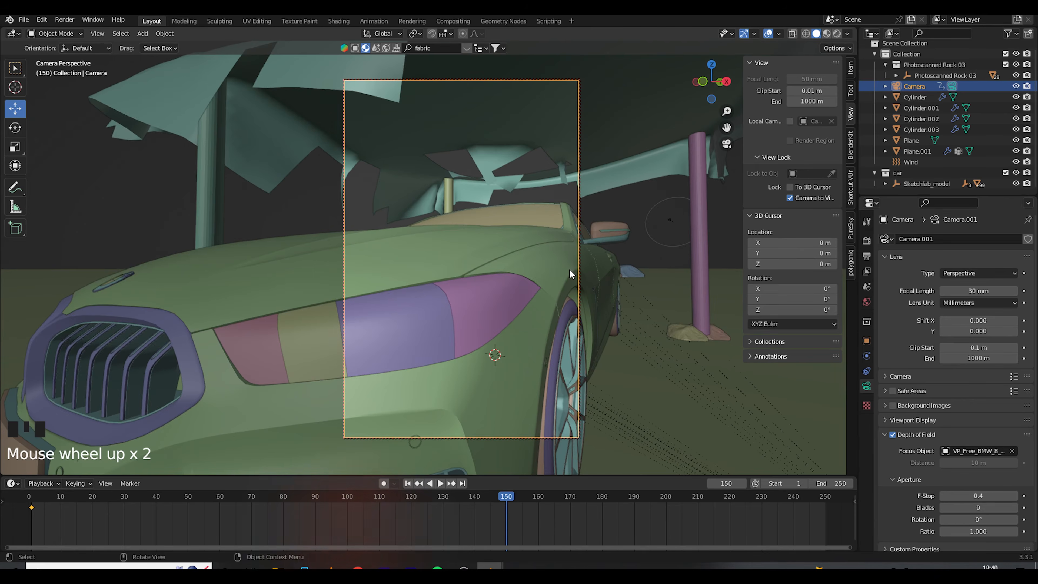
scroll(570, 270, down, 1)
scroll(570, 271, up, 4)
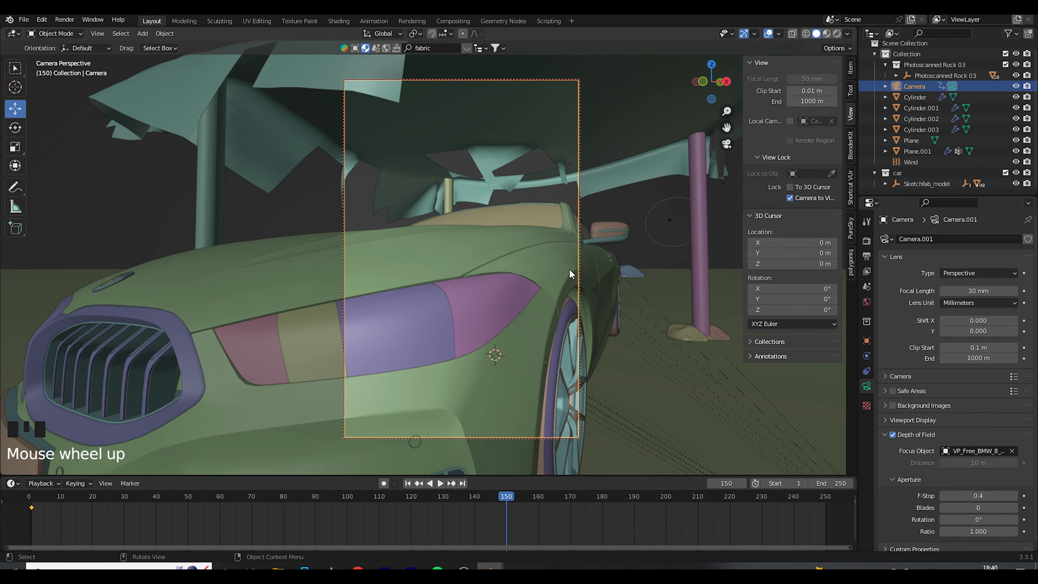
scroll(571, 273, down, 5)
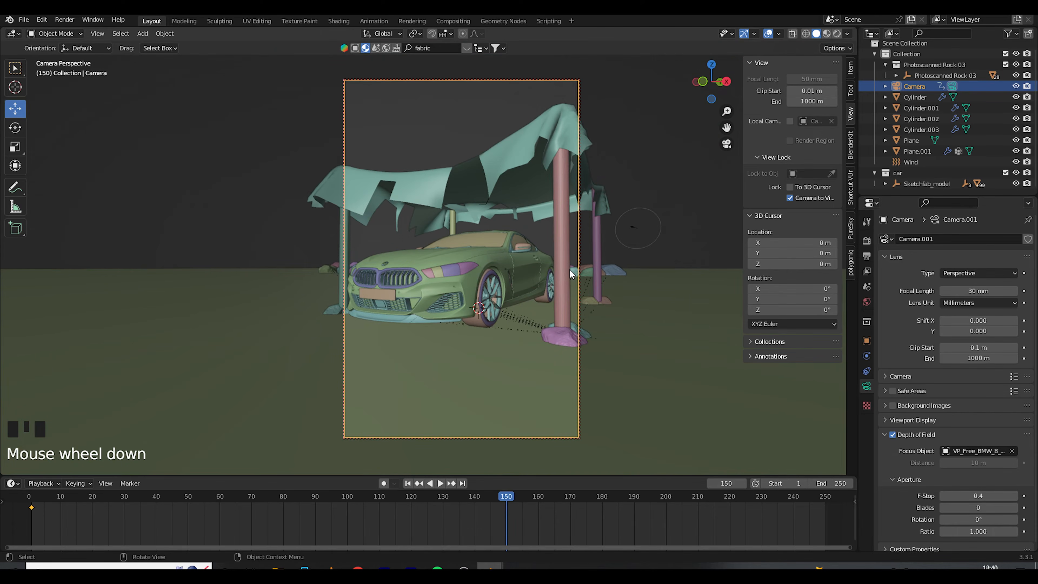
key(i)
click(572, 271)
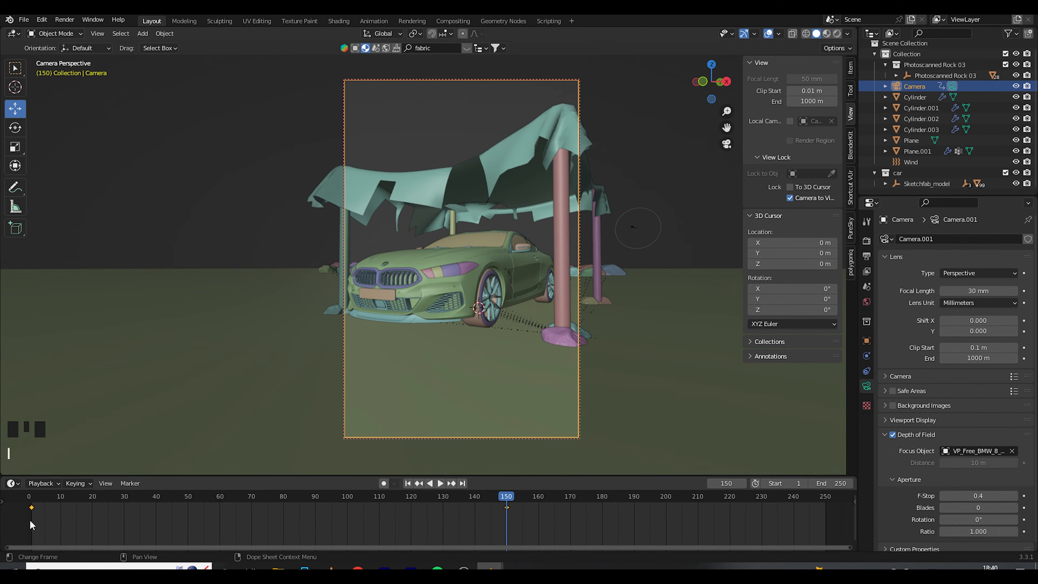
- Play the camera move from frame 1 to check it, then stop playback
click(34, 499)
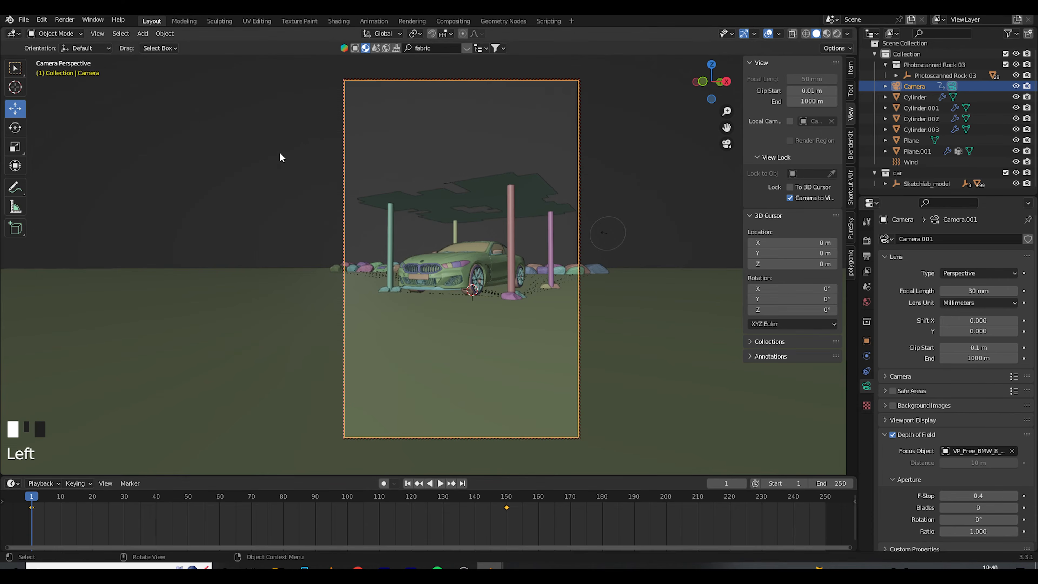
key(space)
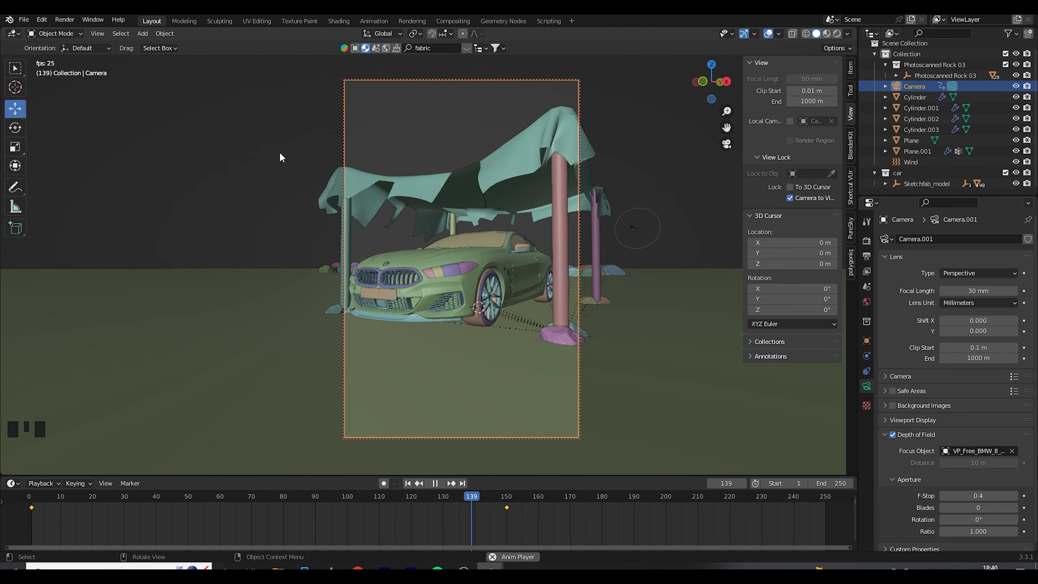
key(space)
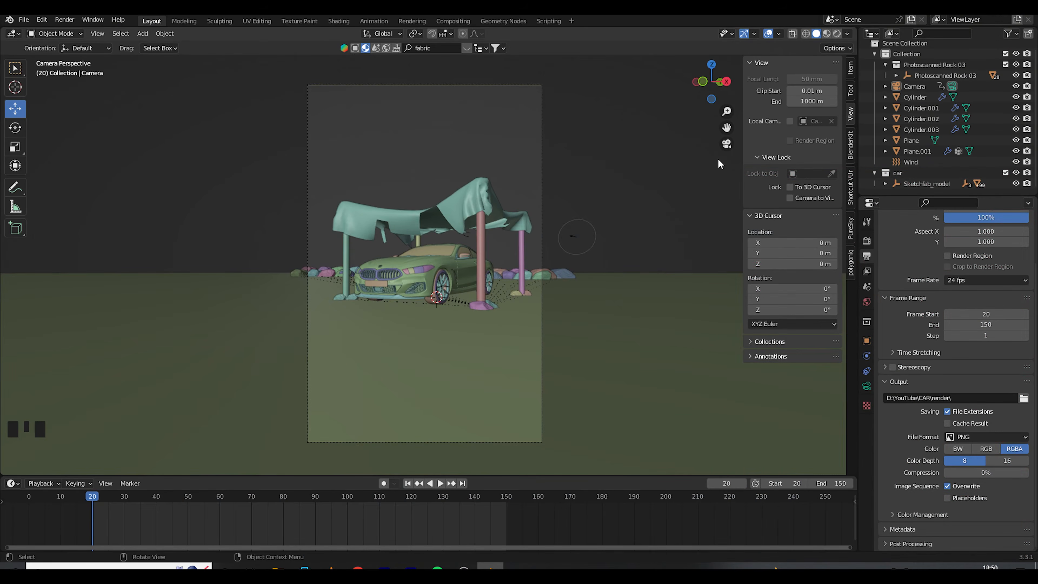
- Render a still image of frame 20 and close the render window
click(60, 20)
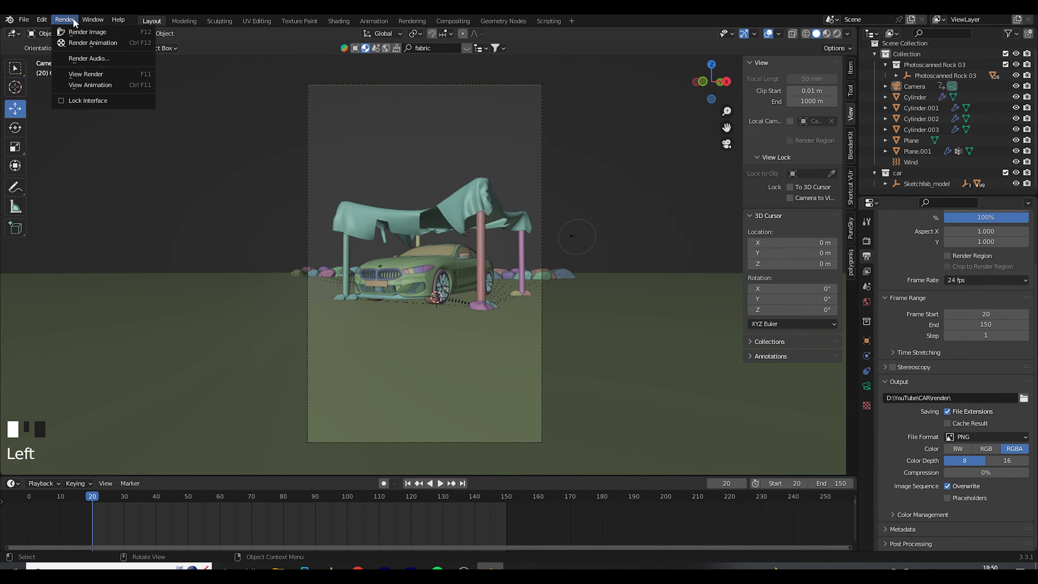
click(80, 32)
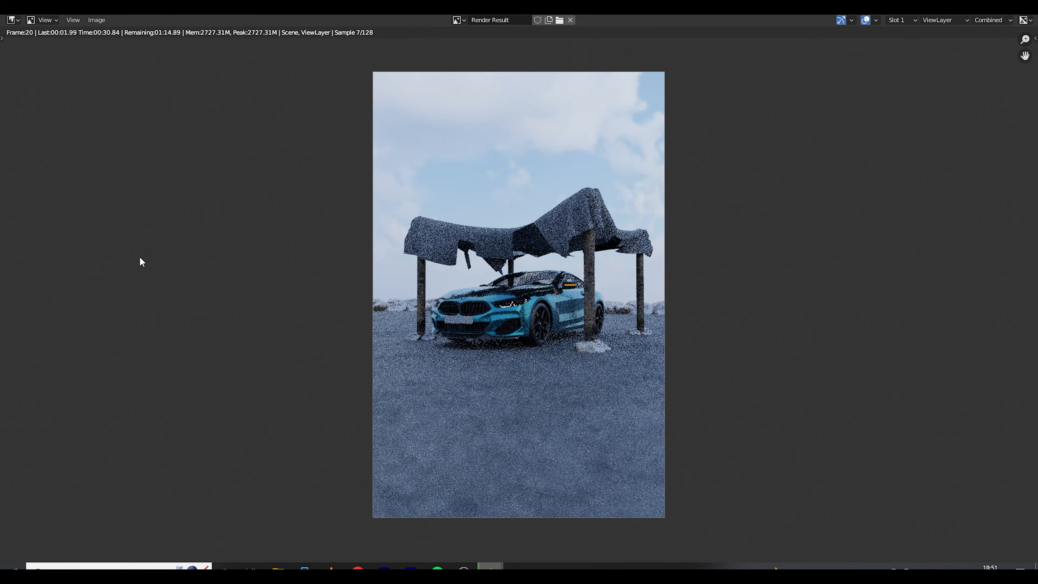
click(1028, 8)
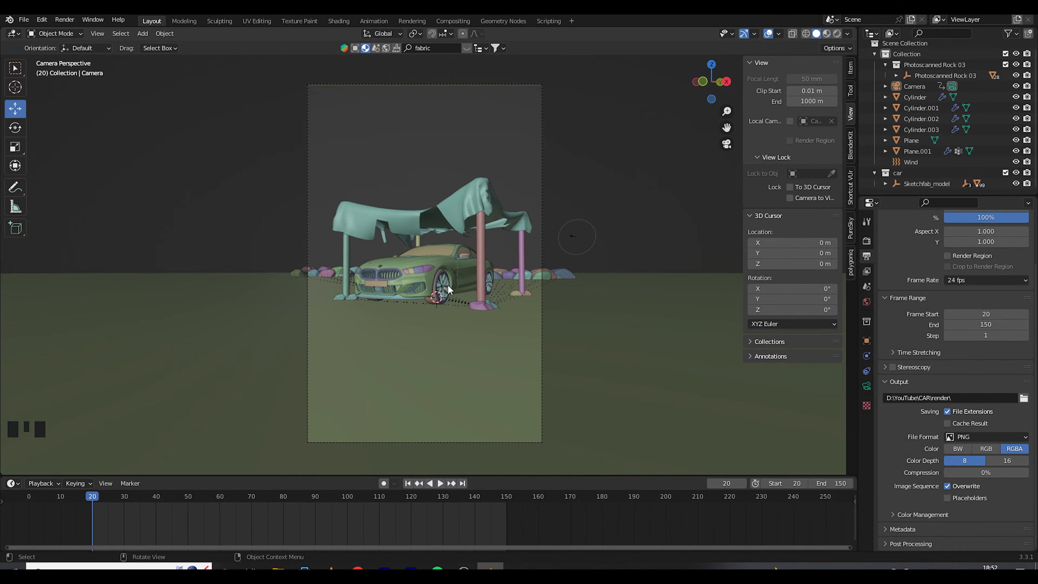
- Enable compositing nodes, add a Viewer node and connect the Render Layers image output to it
click(461, 22)
click(135, 35)
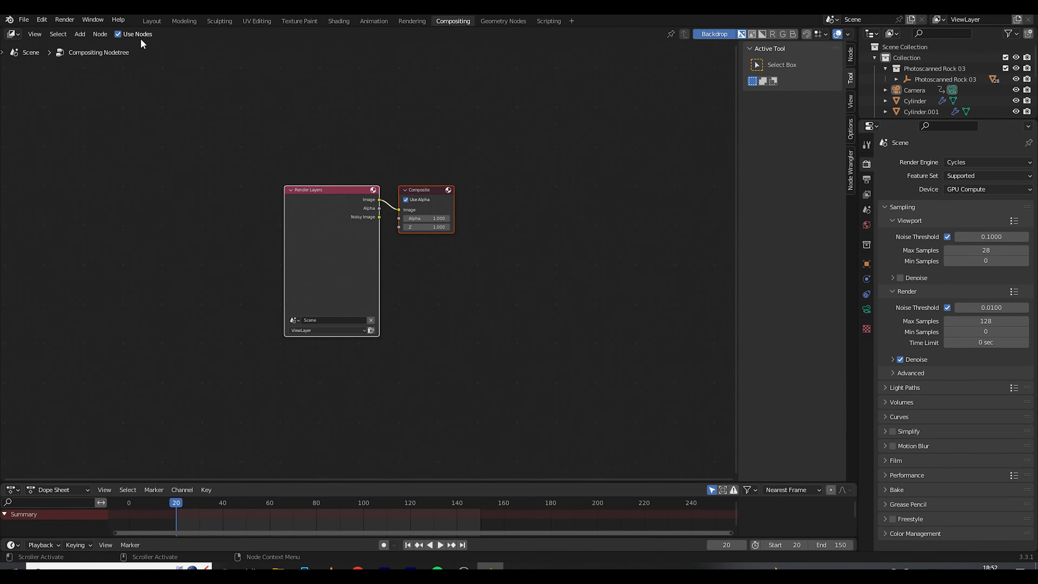
click(528, 315)
key(shift+a)
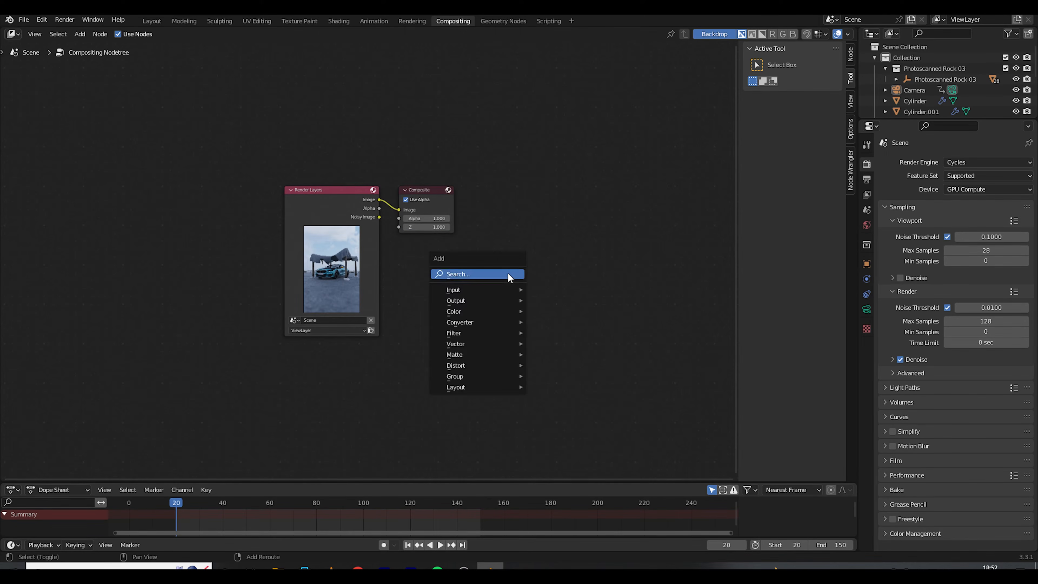
click(509, 275)
text(vie)
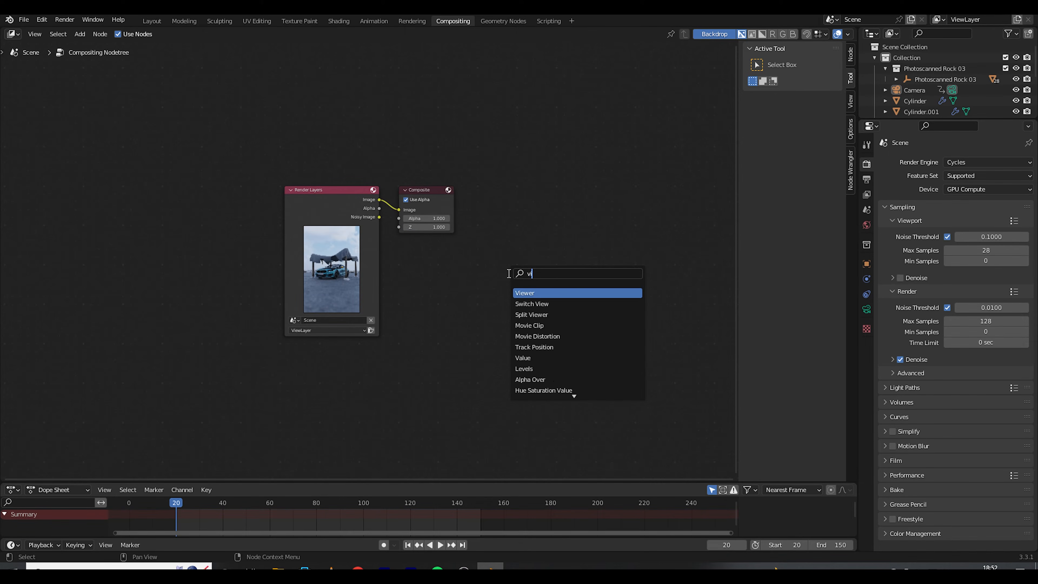
click(525, 293)
click(457, 272)
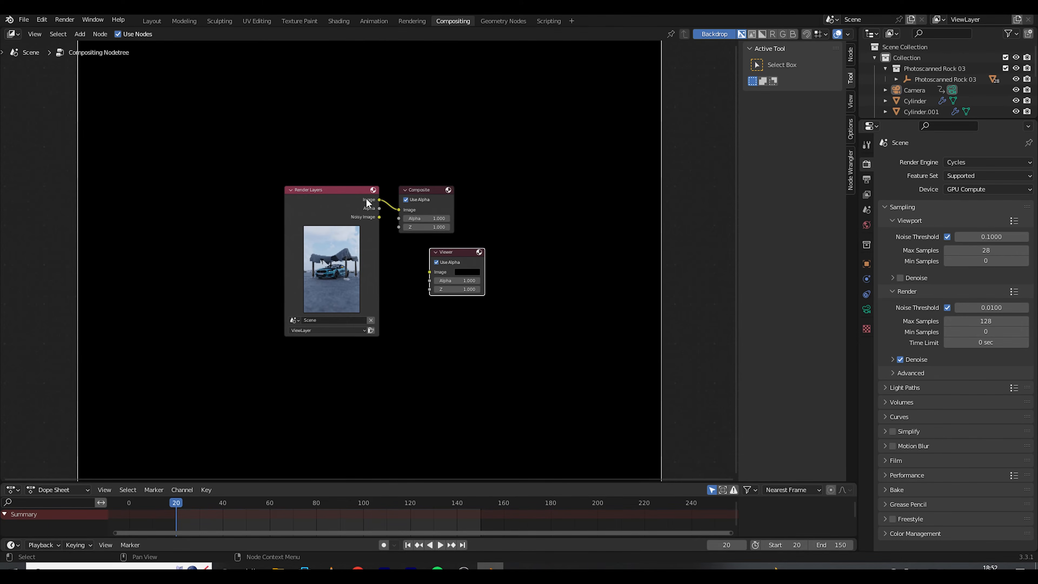
drag(382, 200, 393, 244)
drag(426, 274, 427, 272)
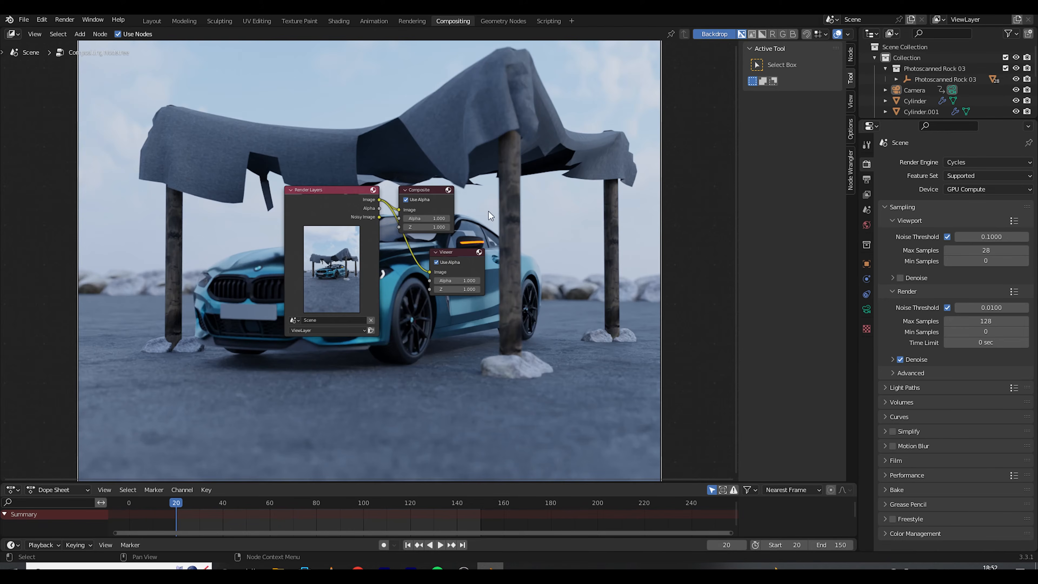
- Route both output links through one reroute point and spread the Render Layers, Composite and Viewer nodes apart
drag(524, 179, 434, 260)
key(g)
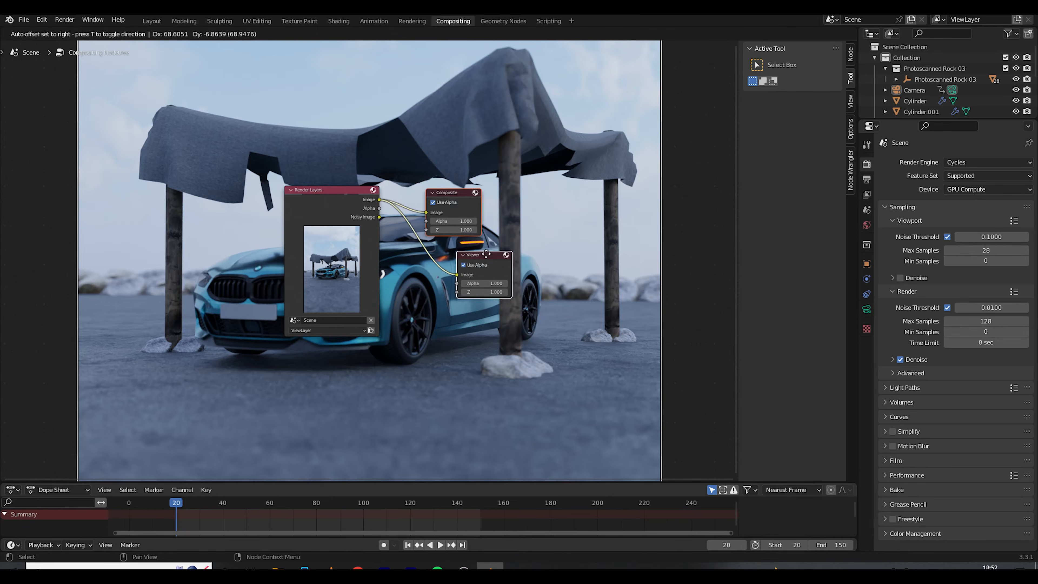
click(589, 253)
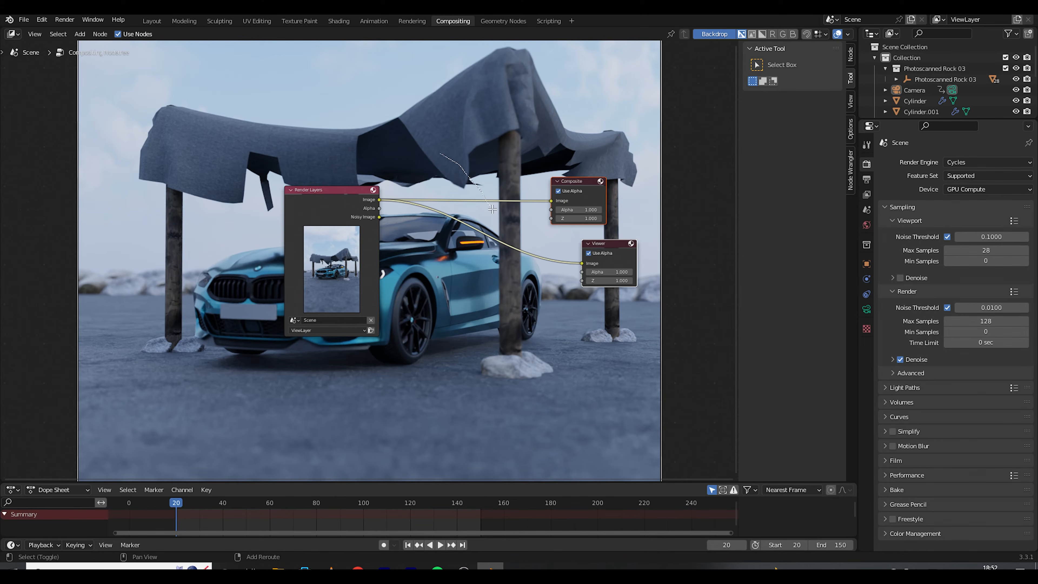
shift+right_drag(493, 207, 494, 249)
drag(638, 148, 492, 260)
key(g)
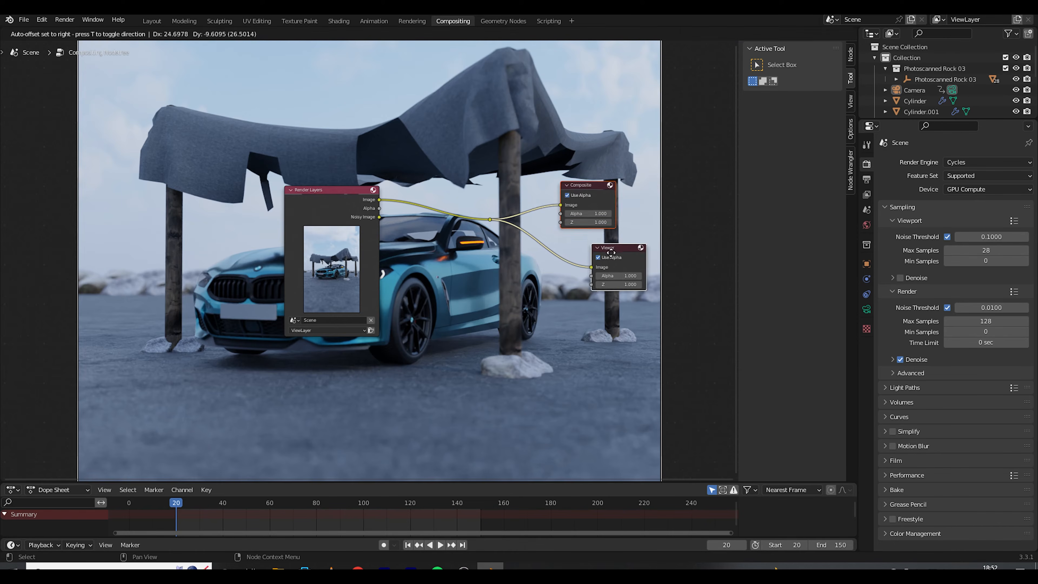
click(691, 278)
drag(251, 154, 345, 370)
drag(349, 188, 80, 218)
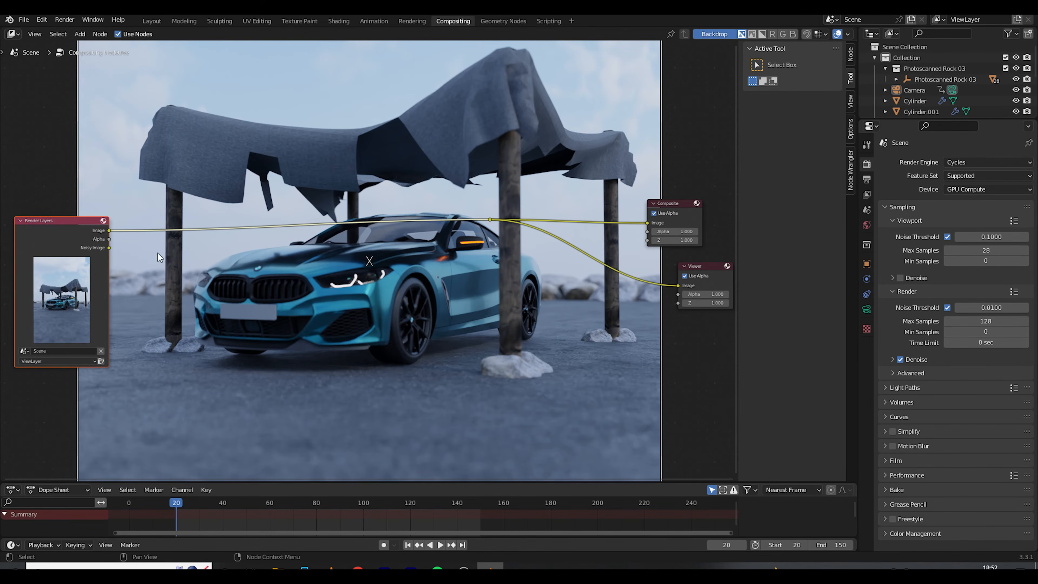
- Add a Glare node and insert it on the link between the Render Layers image output and the reroute point
click(162, 328)
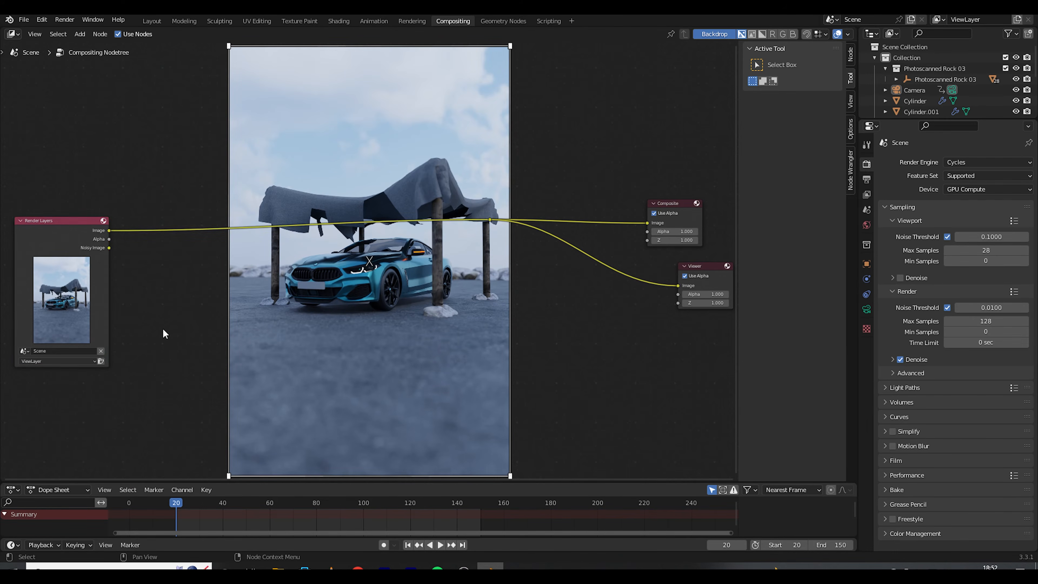
key(shift+a)
click(177, 317)
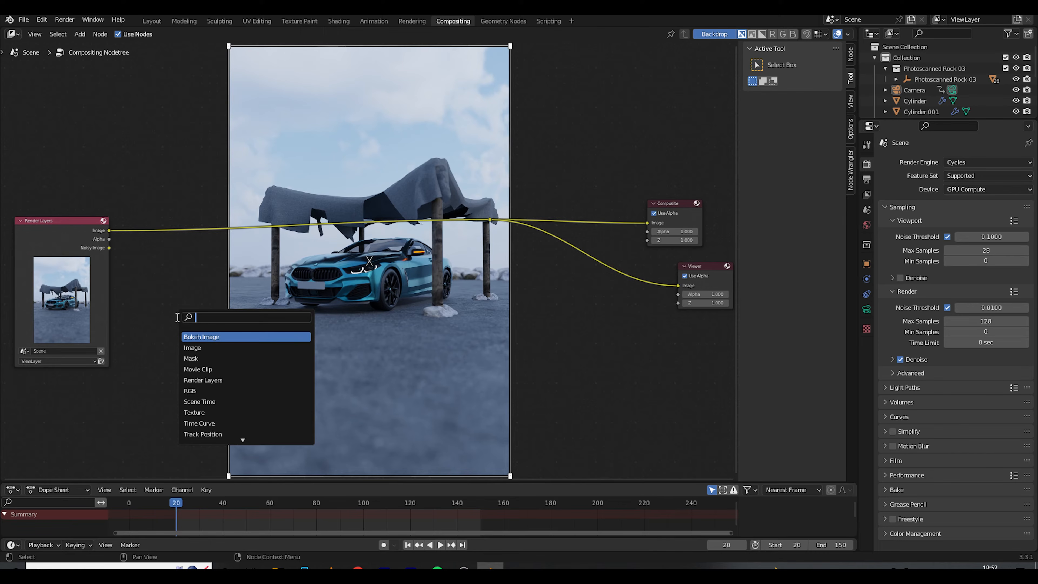
text(g)
click(201, 336)
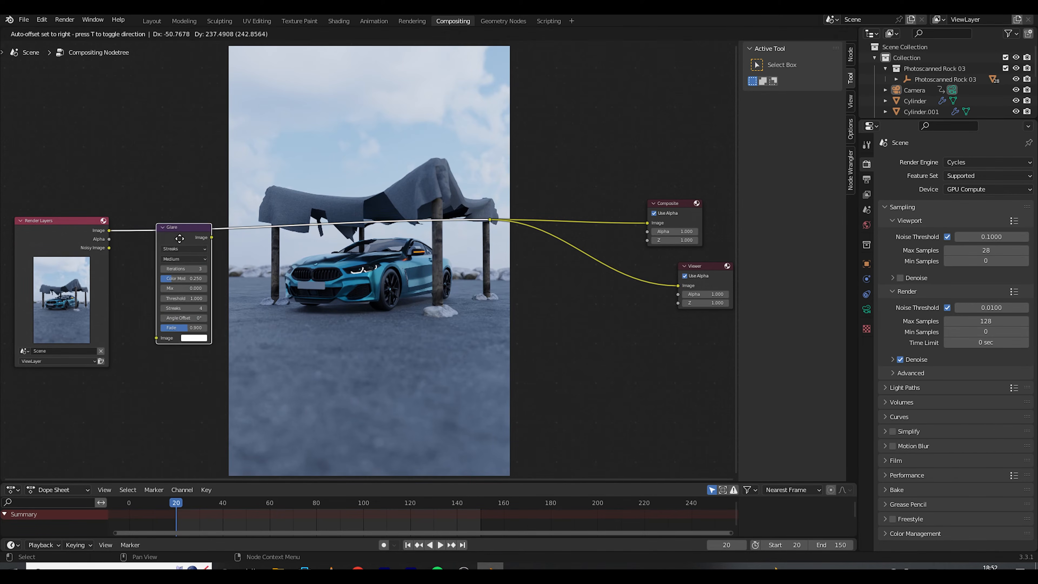
click(178, 231)
- Set the Glare node's type to Fog Glow and its quality to High
scroll(166, 335, up, 3)
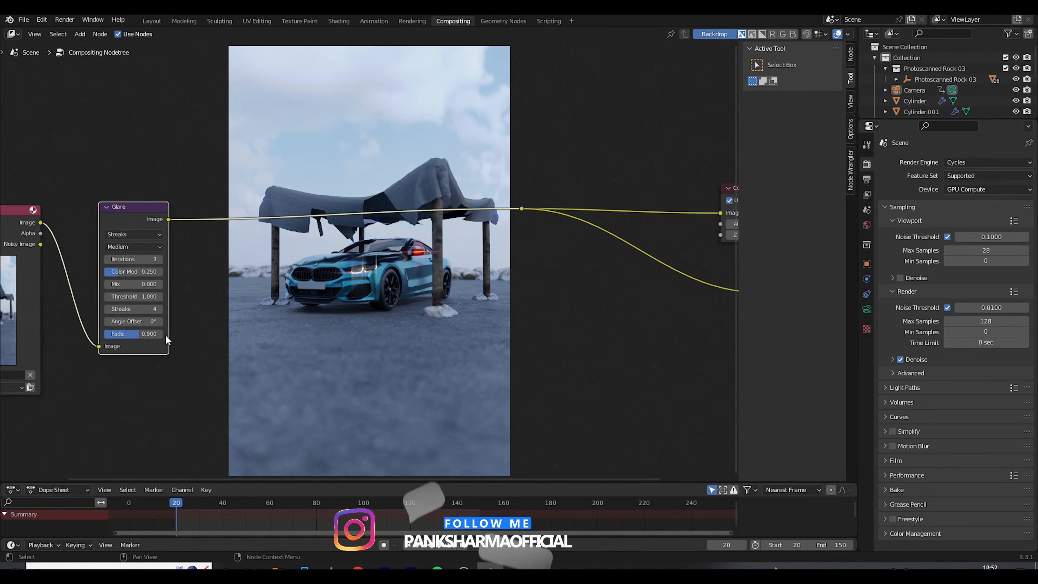
middle_drag(197, 309, 229, 298)
click(146, 214)
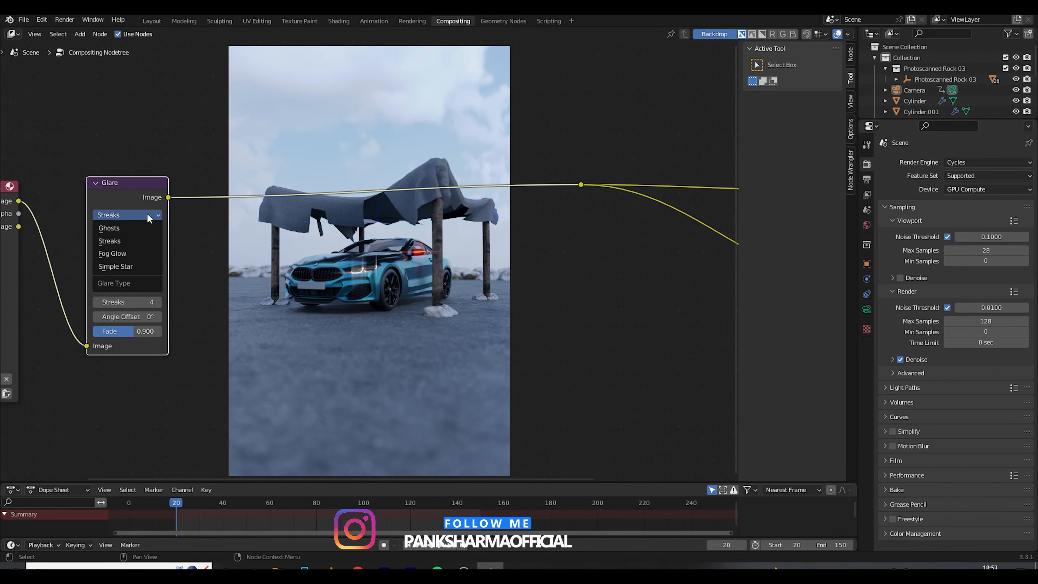
click(110, 255)
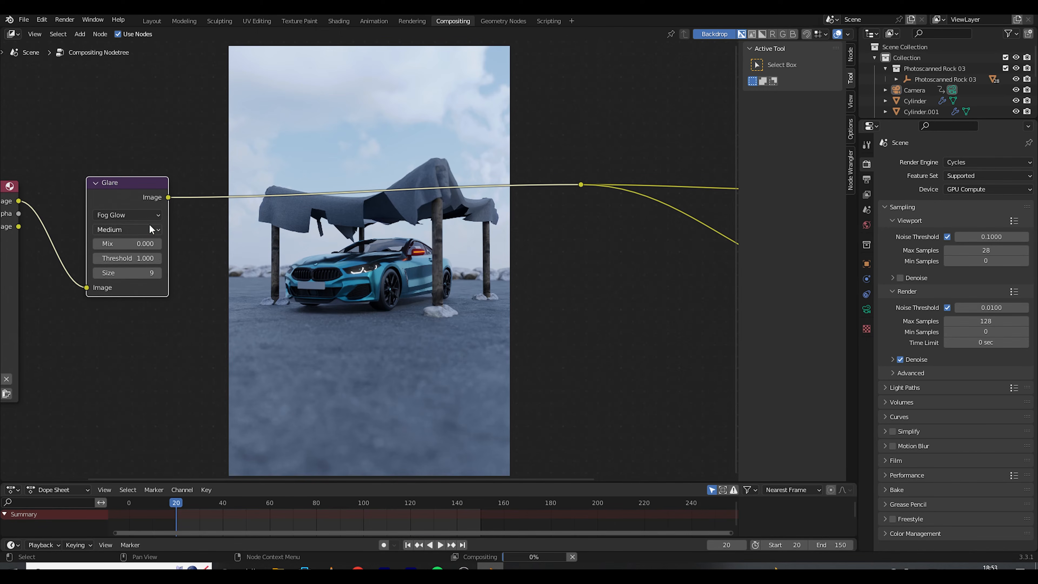
click(123, 230)
click(110, 243)
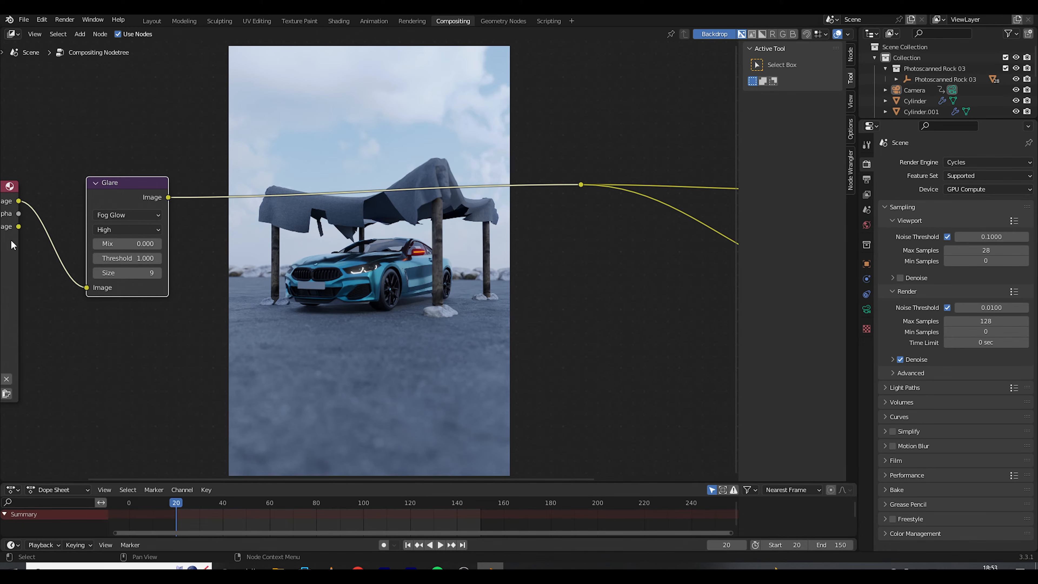
- Set the Glare node's Mix to -0.5 and lower its Threshold to 0.1
click(96, 245)
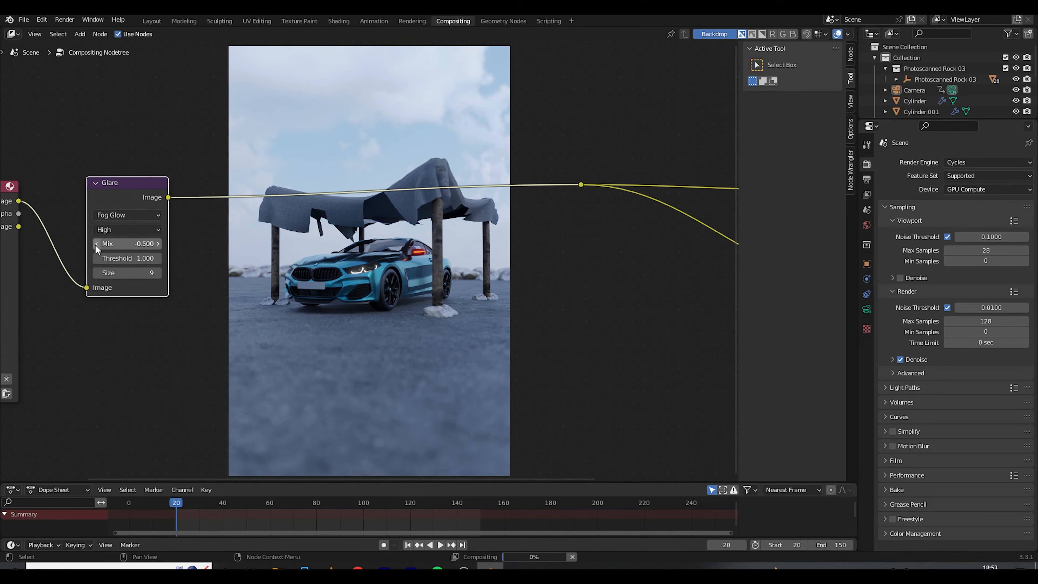
click(98, 258)
click(97, 258)
click(98, 257)
click(97, 257)
click(98, 258)
click(98, 258)
click(97, 258)
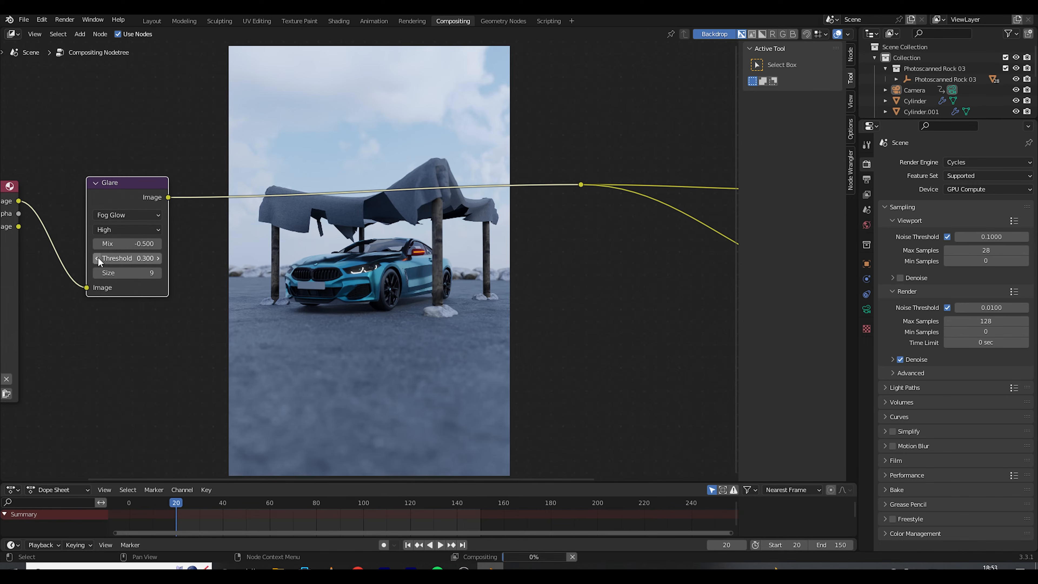
click(98, 258)
click(98, 258)
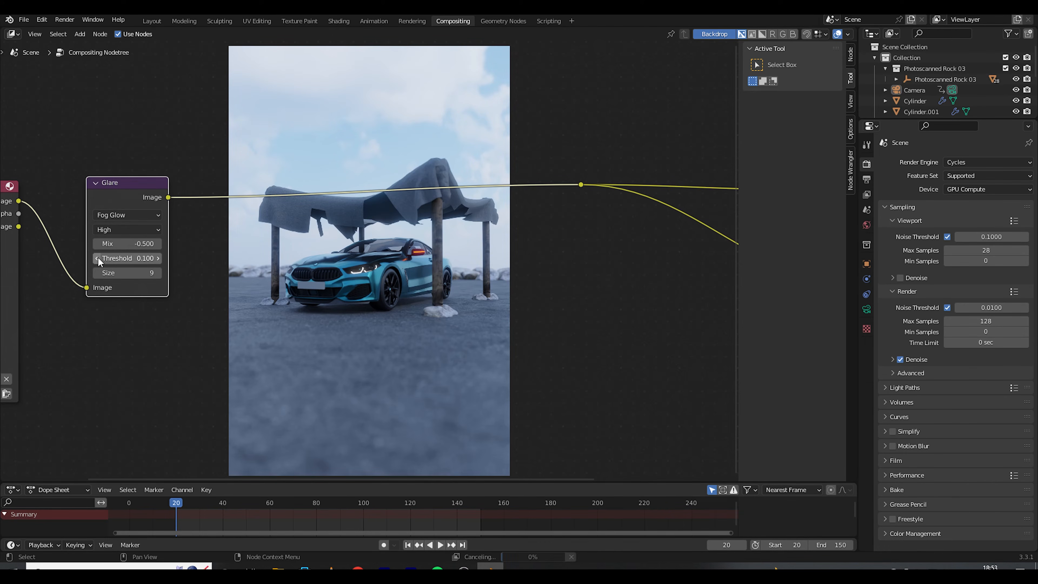
- Raise the Glare node's Threshold a few increments above 0.1 to soften the glow
click(158, 258)
click(159, 257)
click(158, 258)
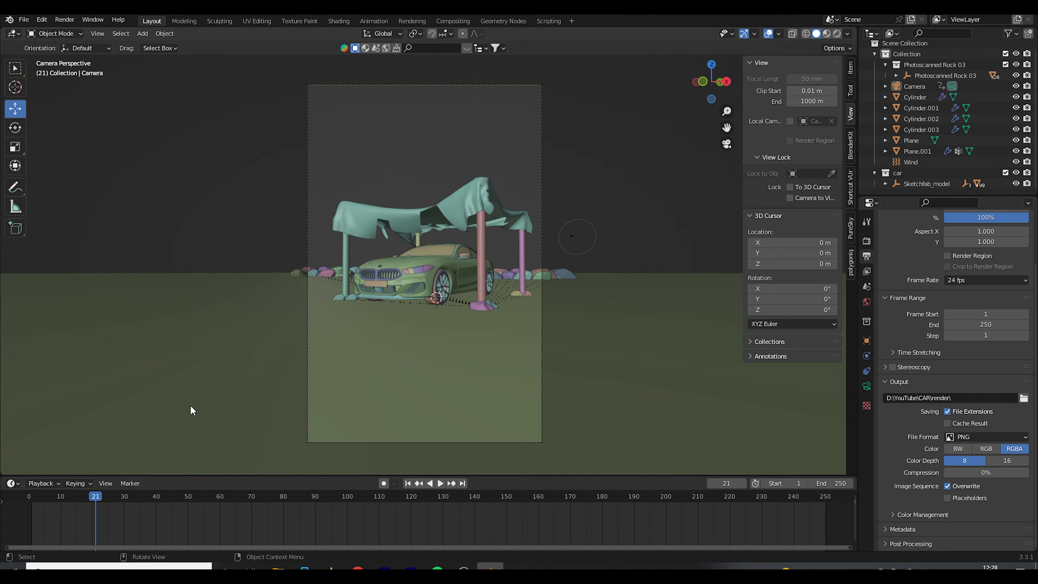
- Set the frame range to start at 20 and end at 150, and render the animation
click(784, 484)
text(20)
key(Return)
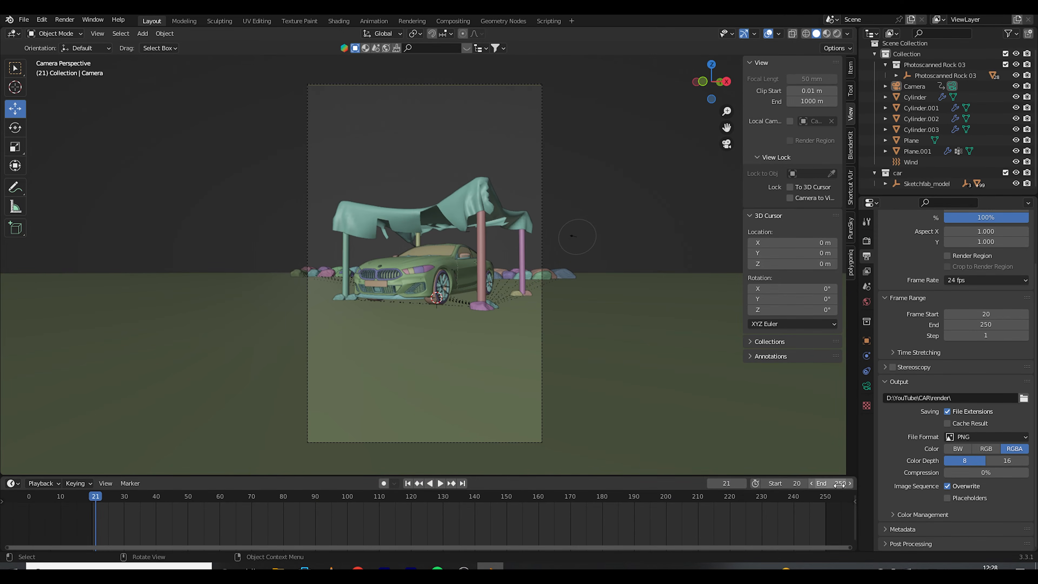
click(837, 484)
text(150)
key(Return)
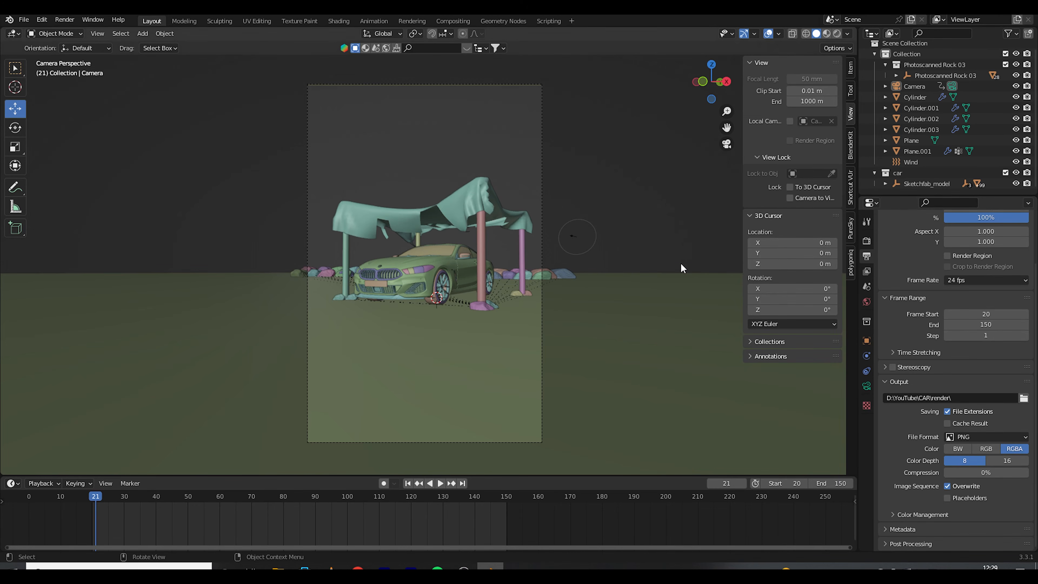
key(ctrl+F12)
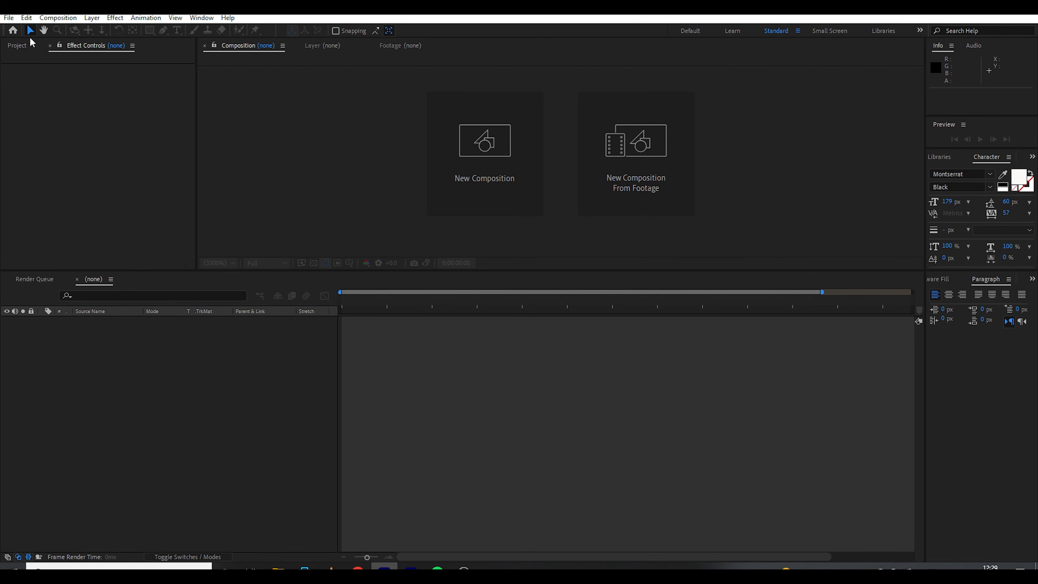
- In After Effects, import the rendered frames starting with 0020 from the CAR render folder as a PNG sequence
click(31, 44)
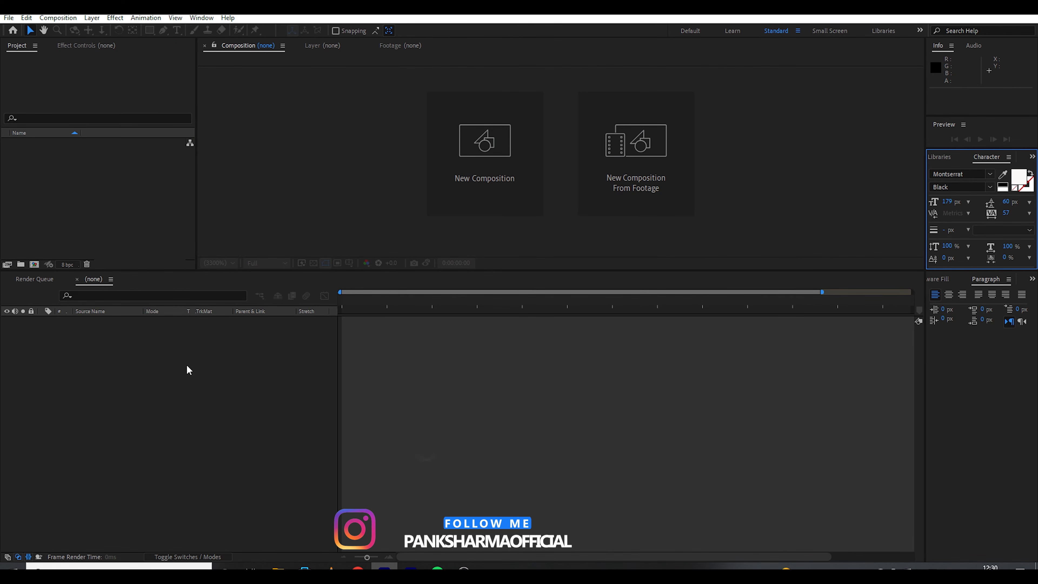
click(82, 206)
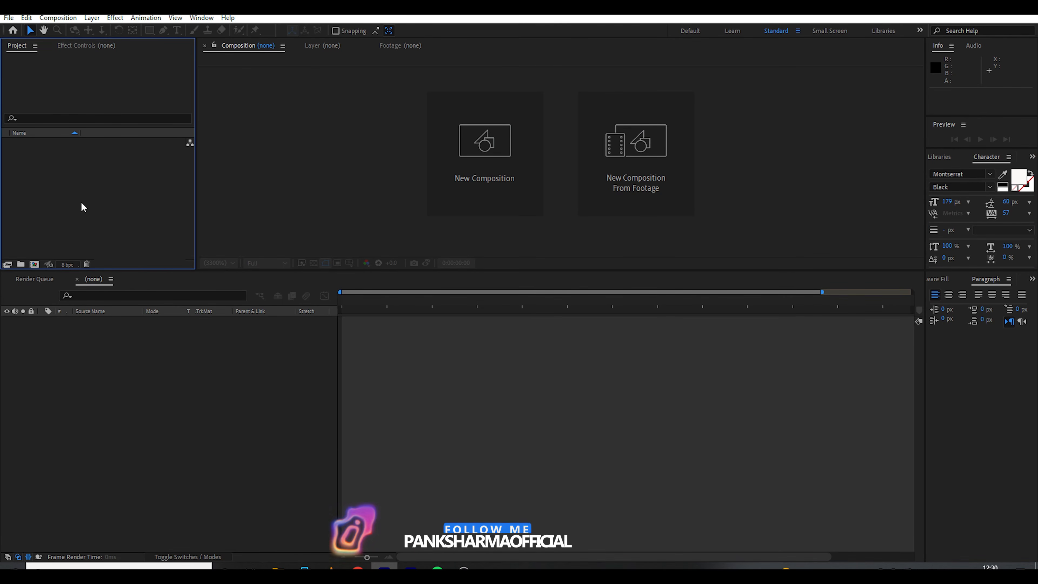
double_click(81, 206)
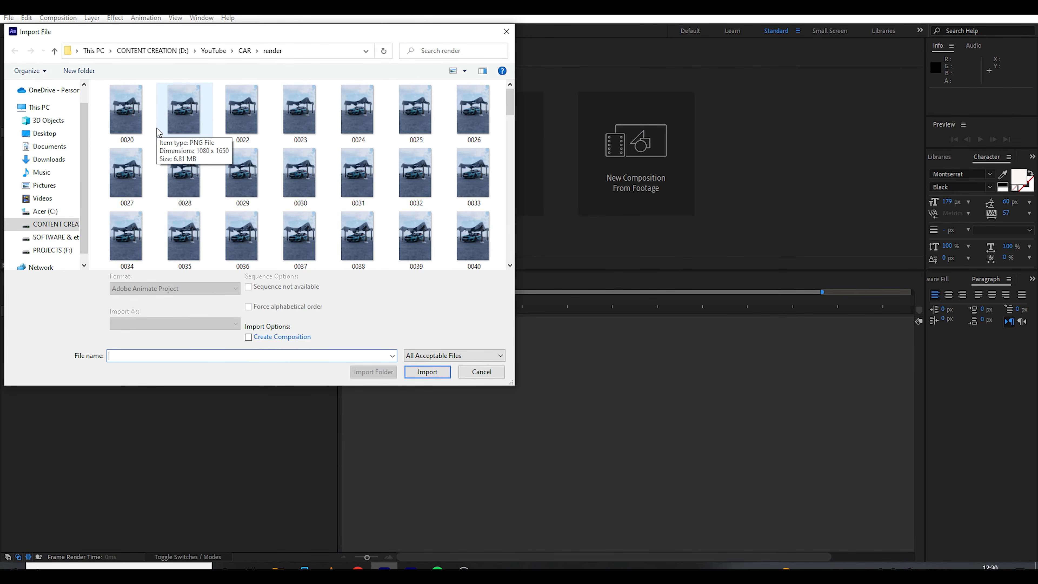
scroll(252, 192, down, 5)
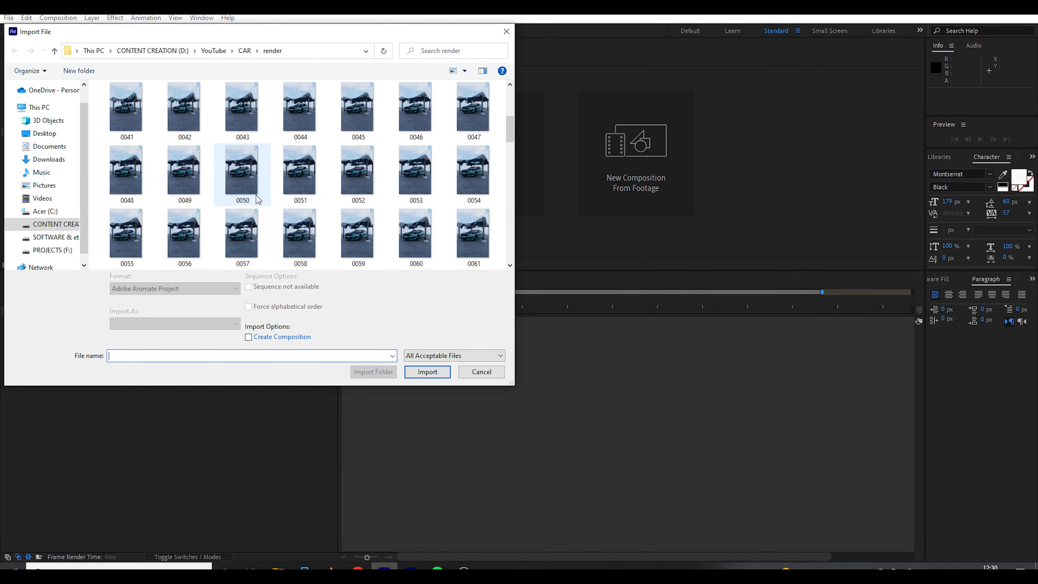
scroll(229, 229, down, 1)
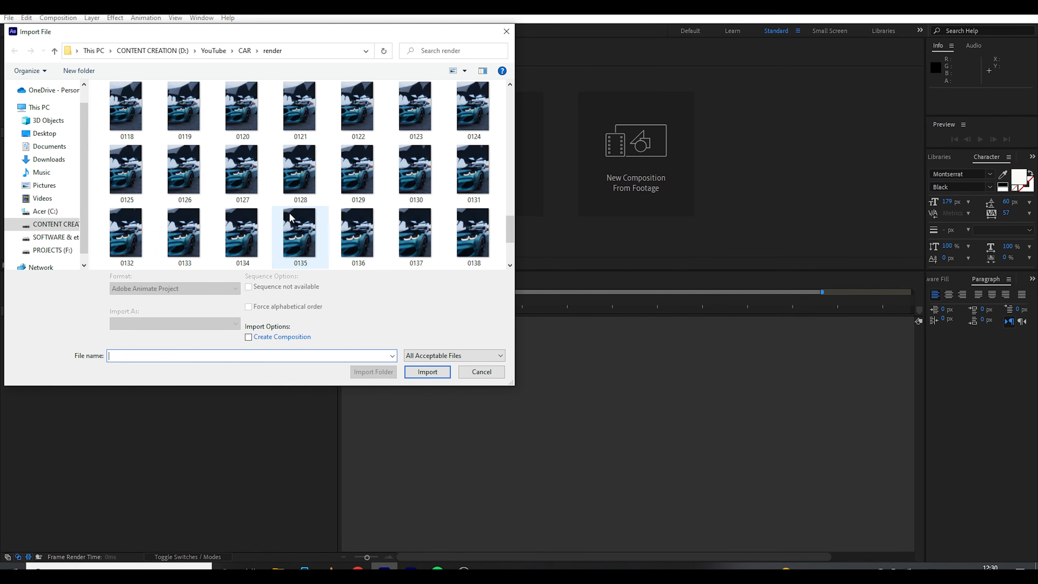
scroll(133, 129, up, 6)
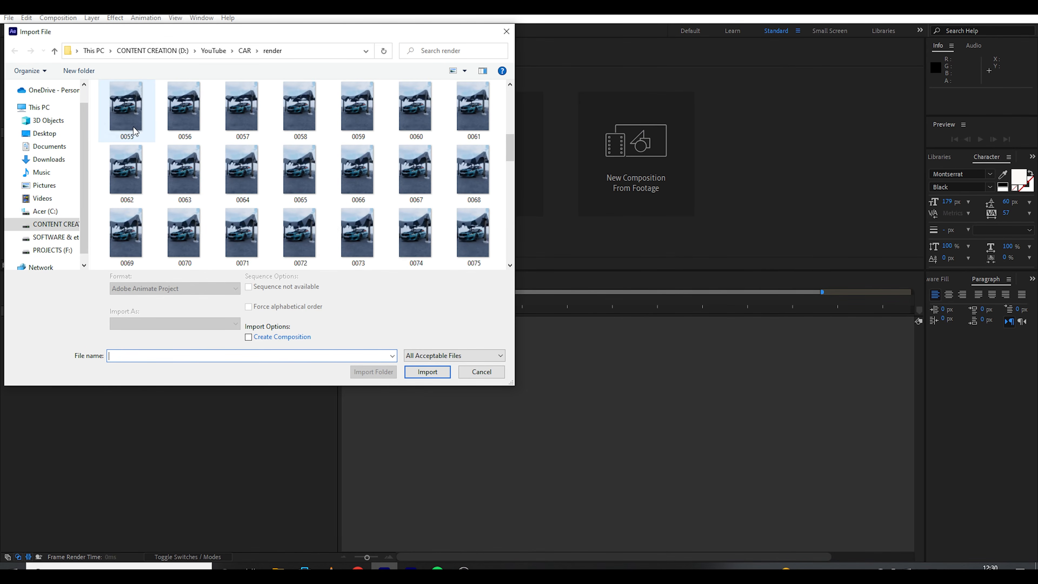
click(130, 126)
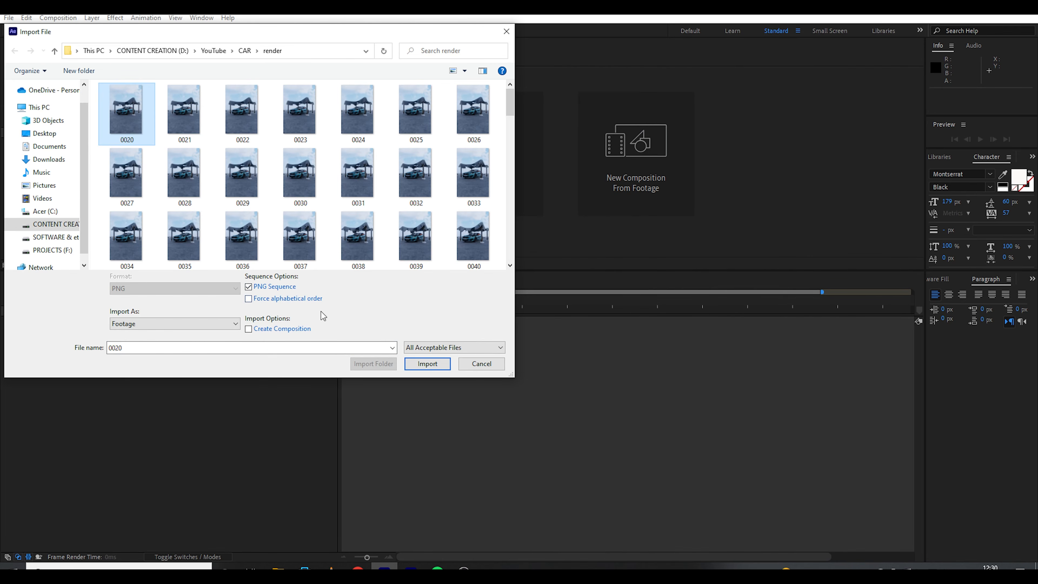
click(249, 288)
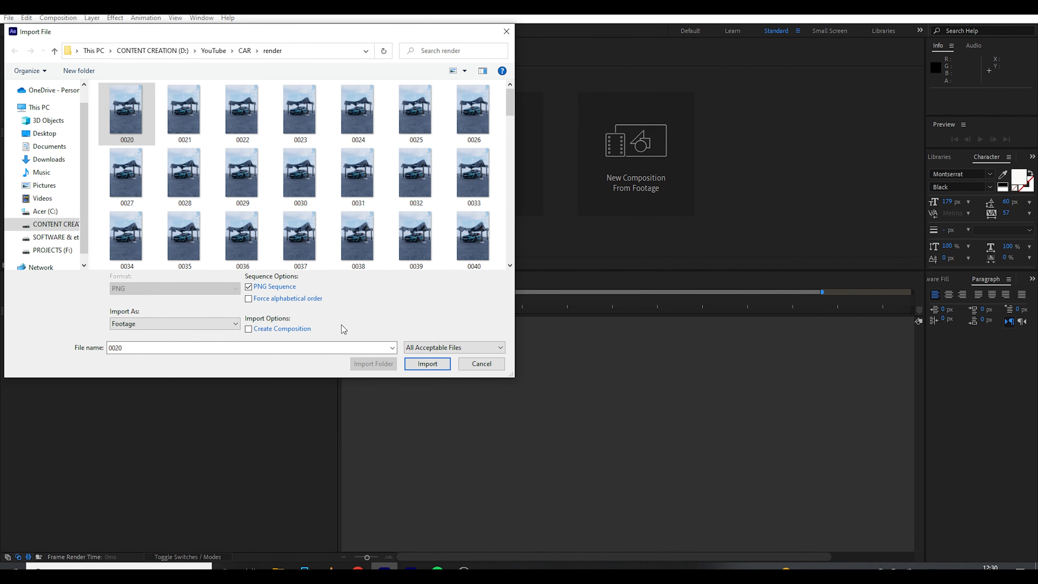
click(428, 364)
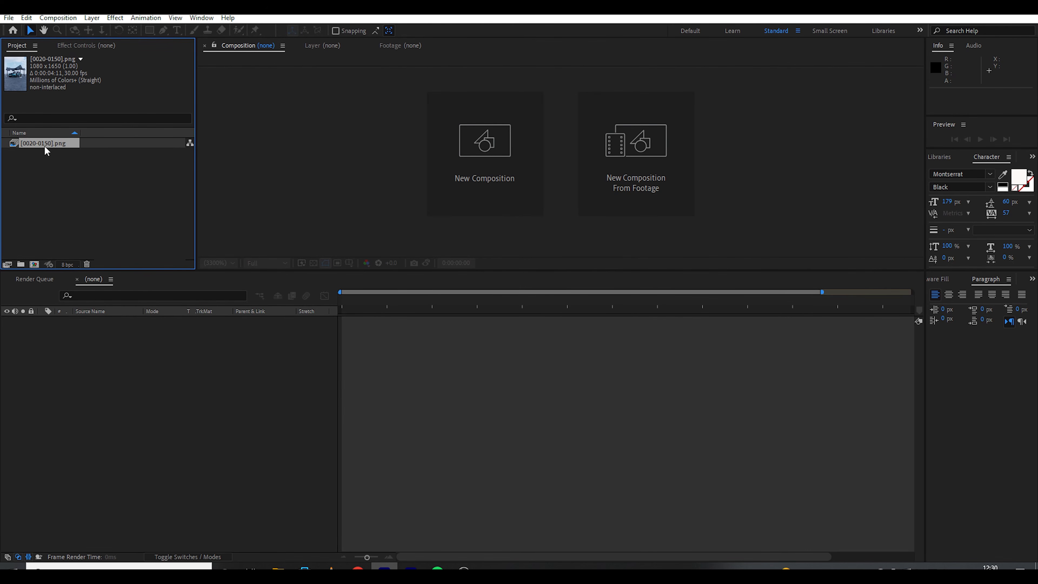
- Create a composition from the imported PNG sequence and scrub through the timeline to check the animation
drag(33, 267, 34, 265)
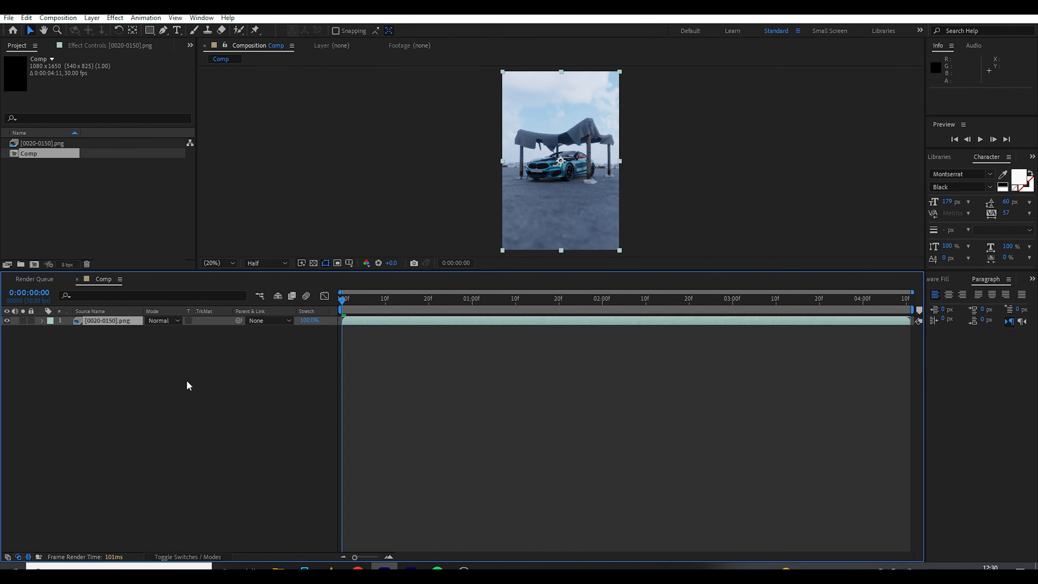
drag(343, 303, 378, 304)
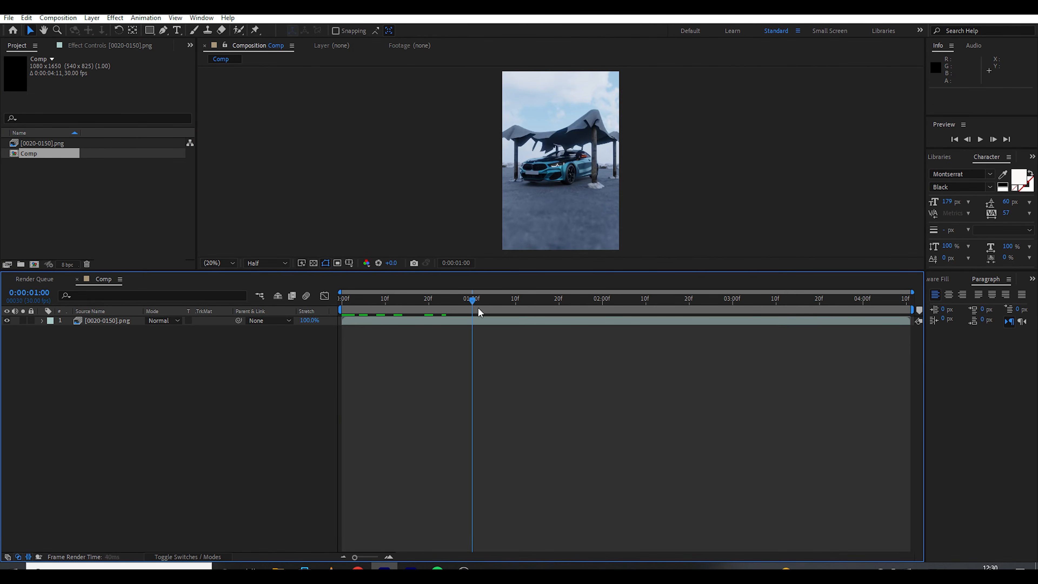
drag(731, 323, 916, 343)
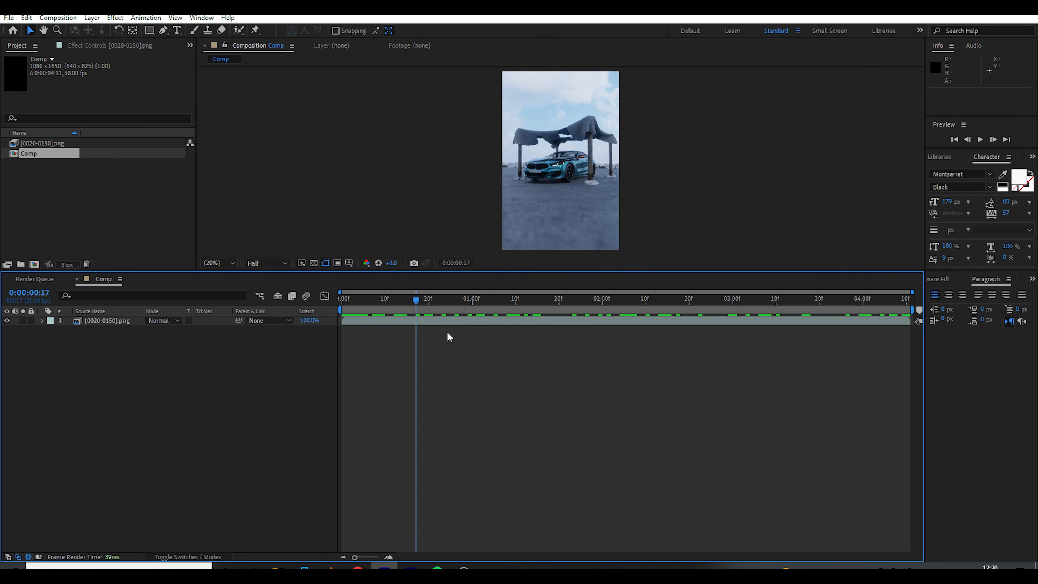
drag(449, 336, 712, 336)
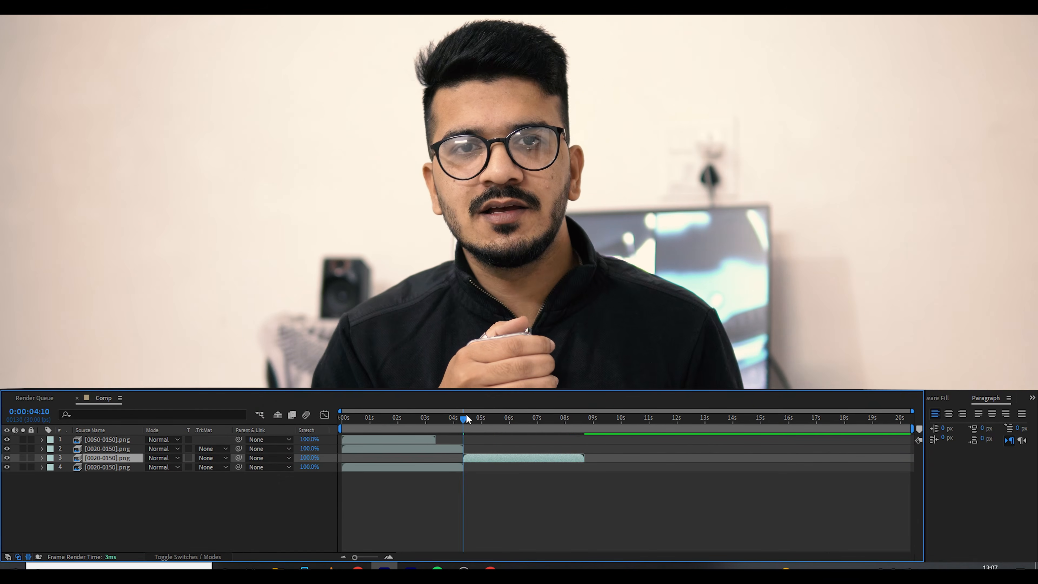
- Line up the two uppermost sequence layers end to end after the third layer, starting each where the preceding clip finishes
drag(466, 416, 595, 420)
key(ctrl+Up)
key(bracketleft)
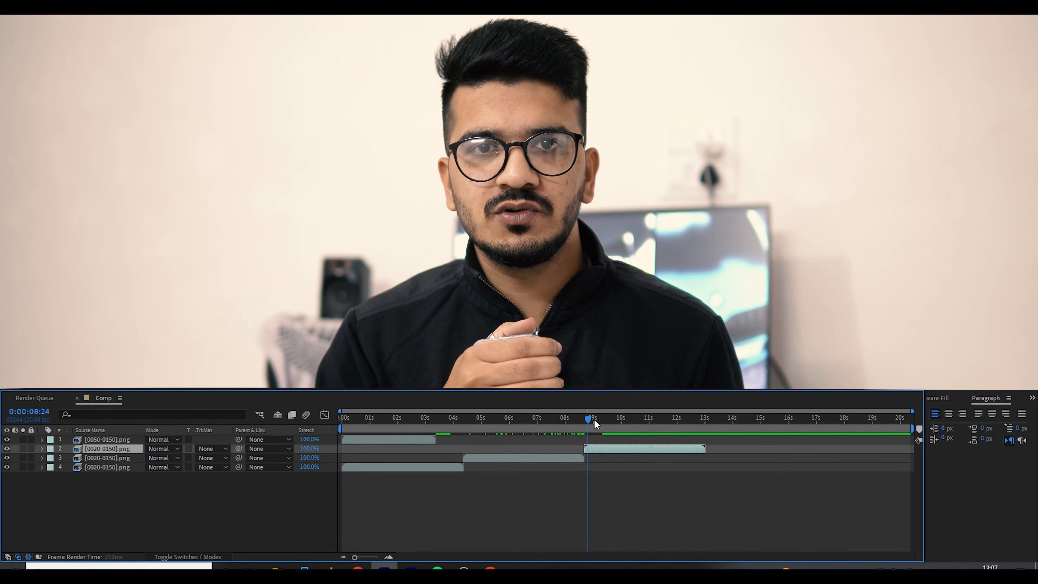
key(o)
key(ctrl+Up)
key(bracketleft)
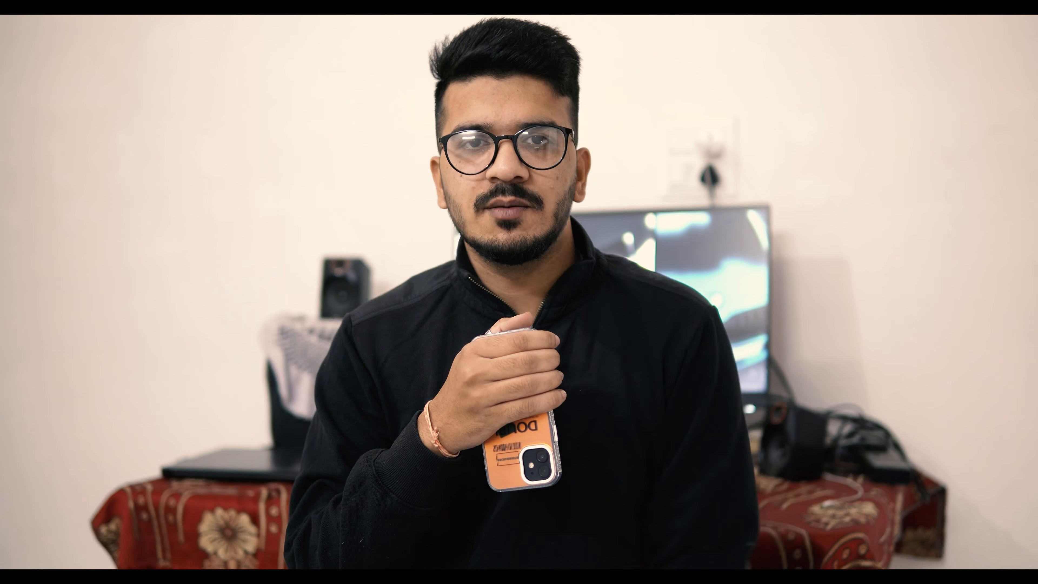